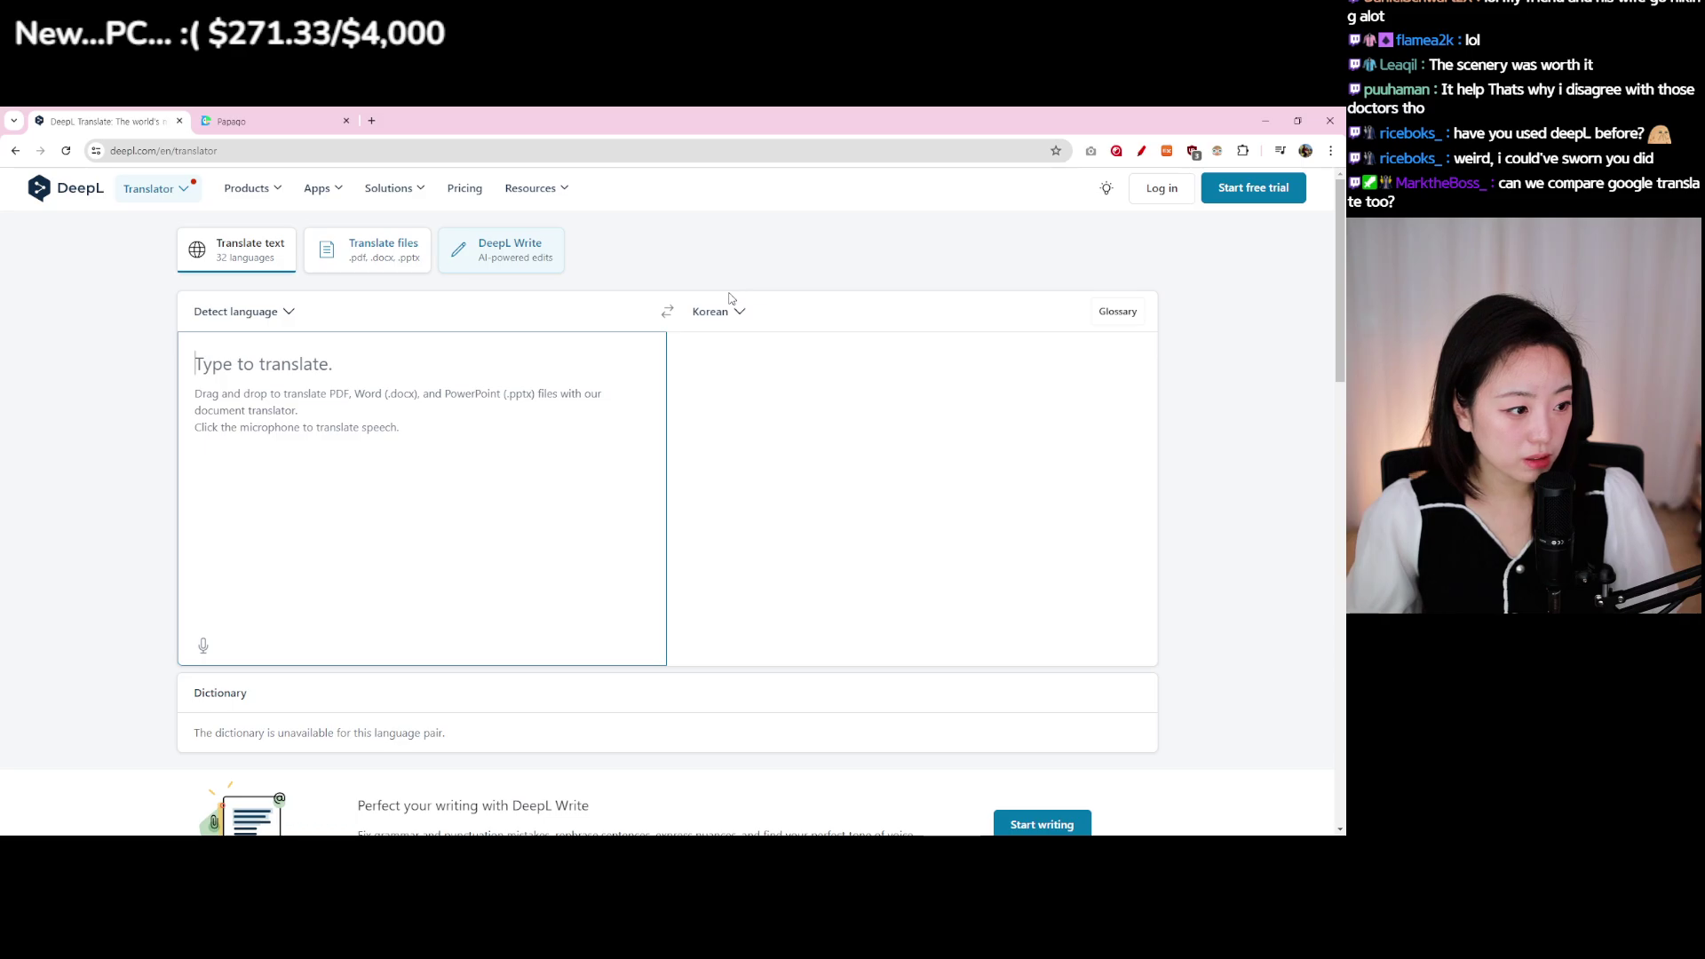
# Step: Search for "google translate" in a new tab and open the full Google Translate site
pyautogui.click(371, 121)
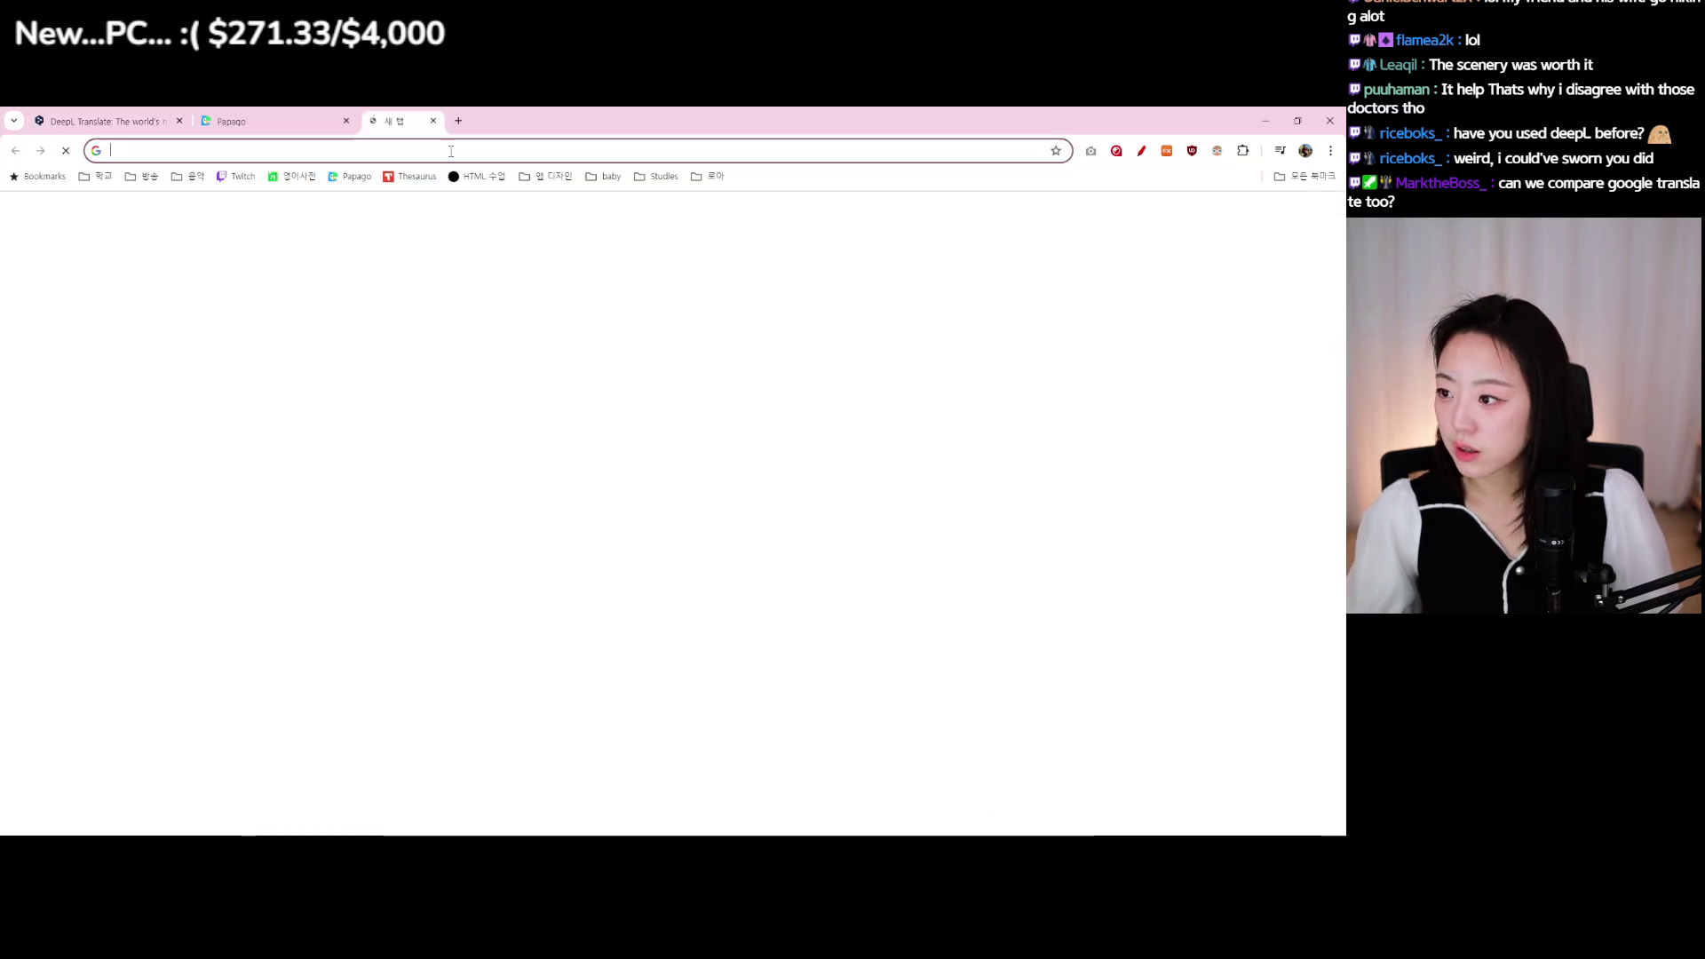
pyautogui.write('google tran')
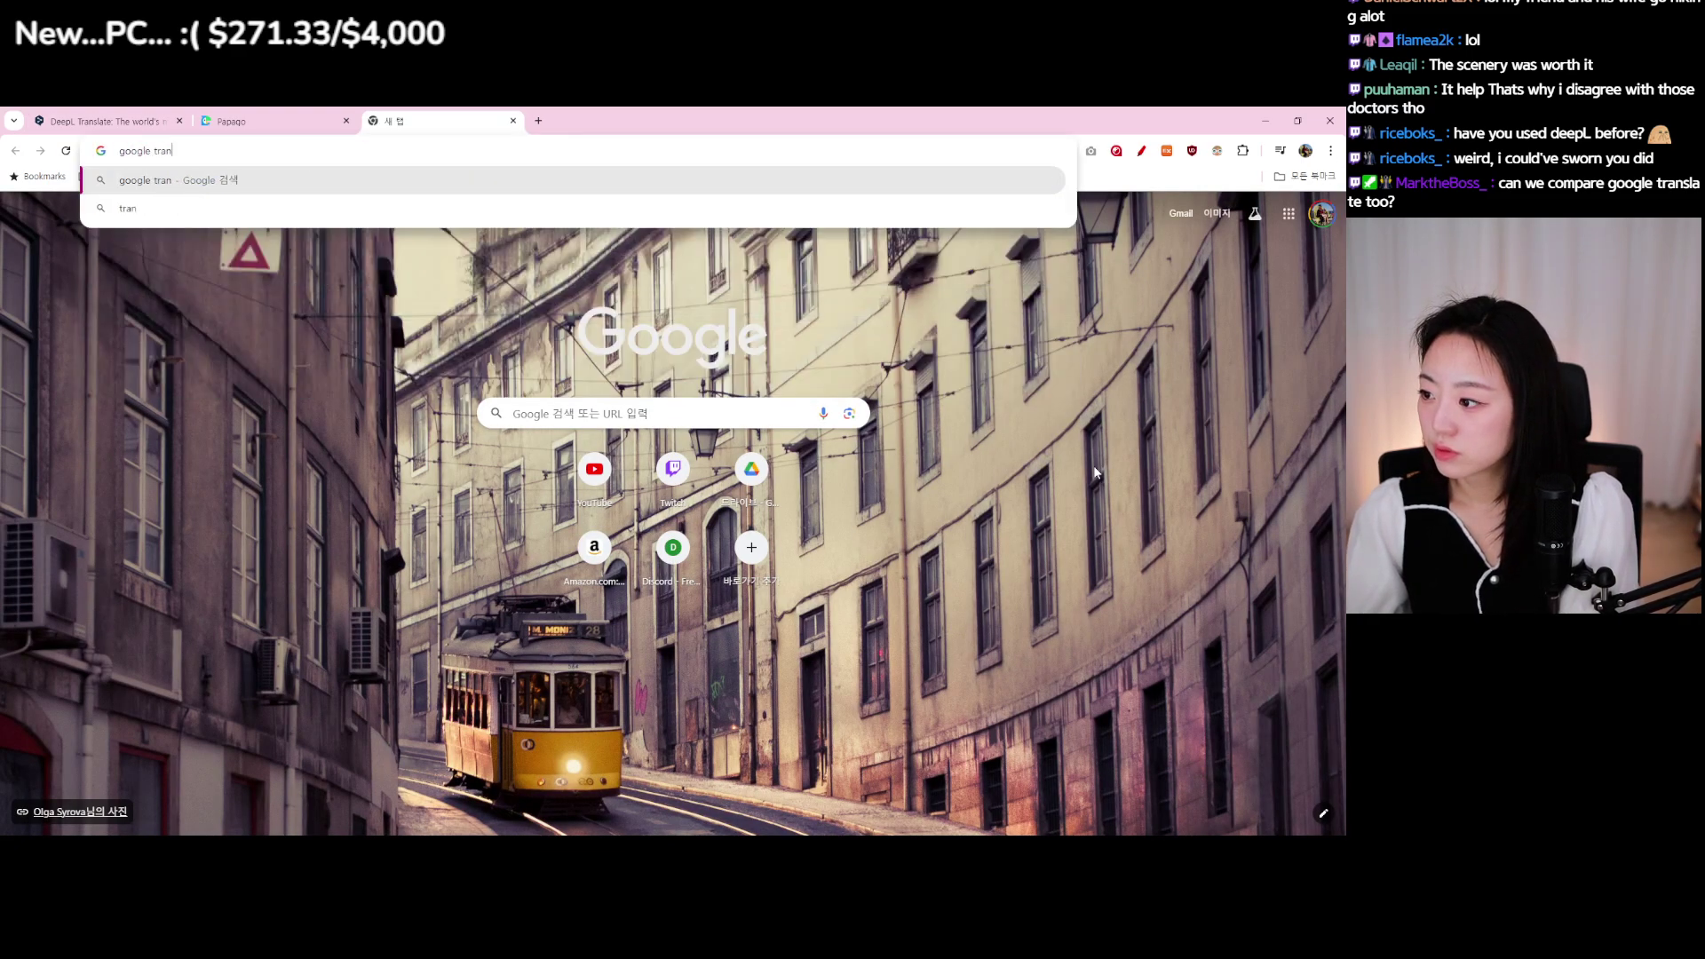
pyautogui.write('slate')
pyautogui.press('Return')
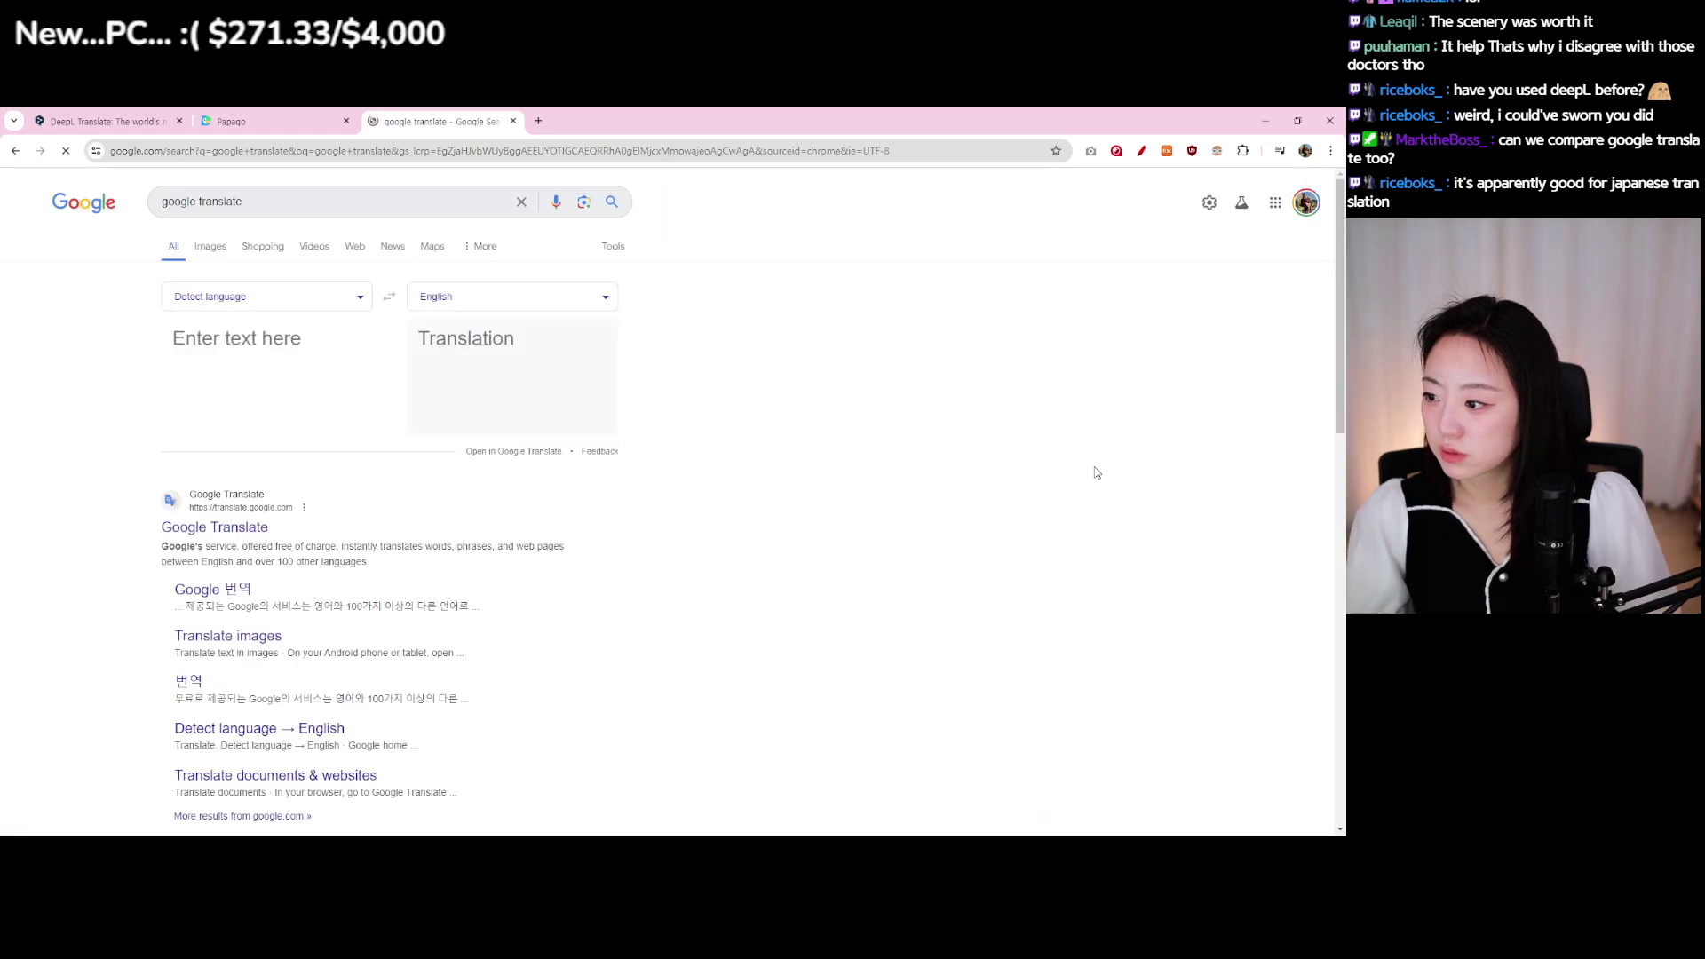
pyautogui.click(551, 451)
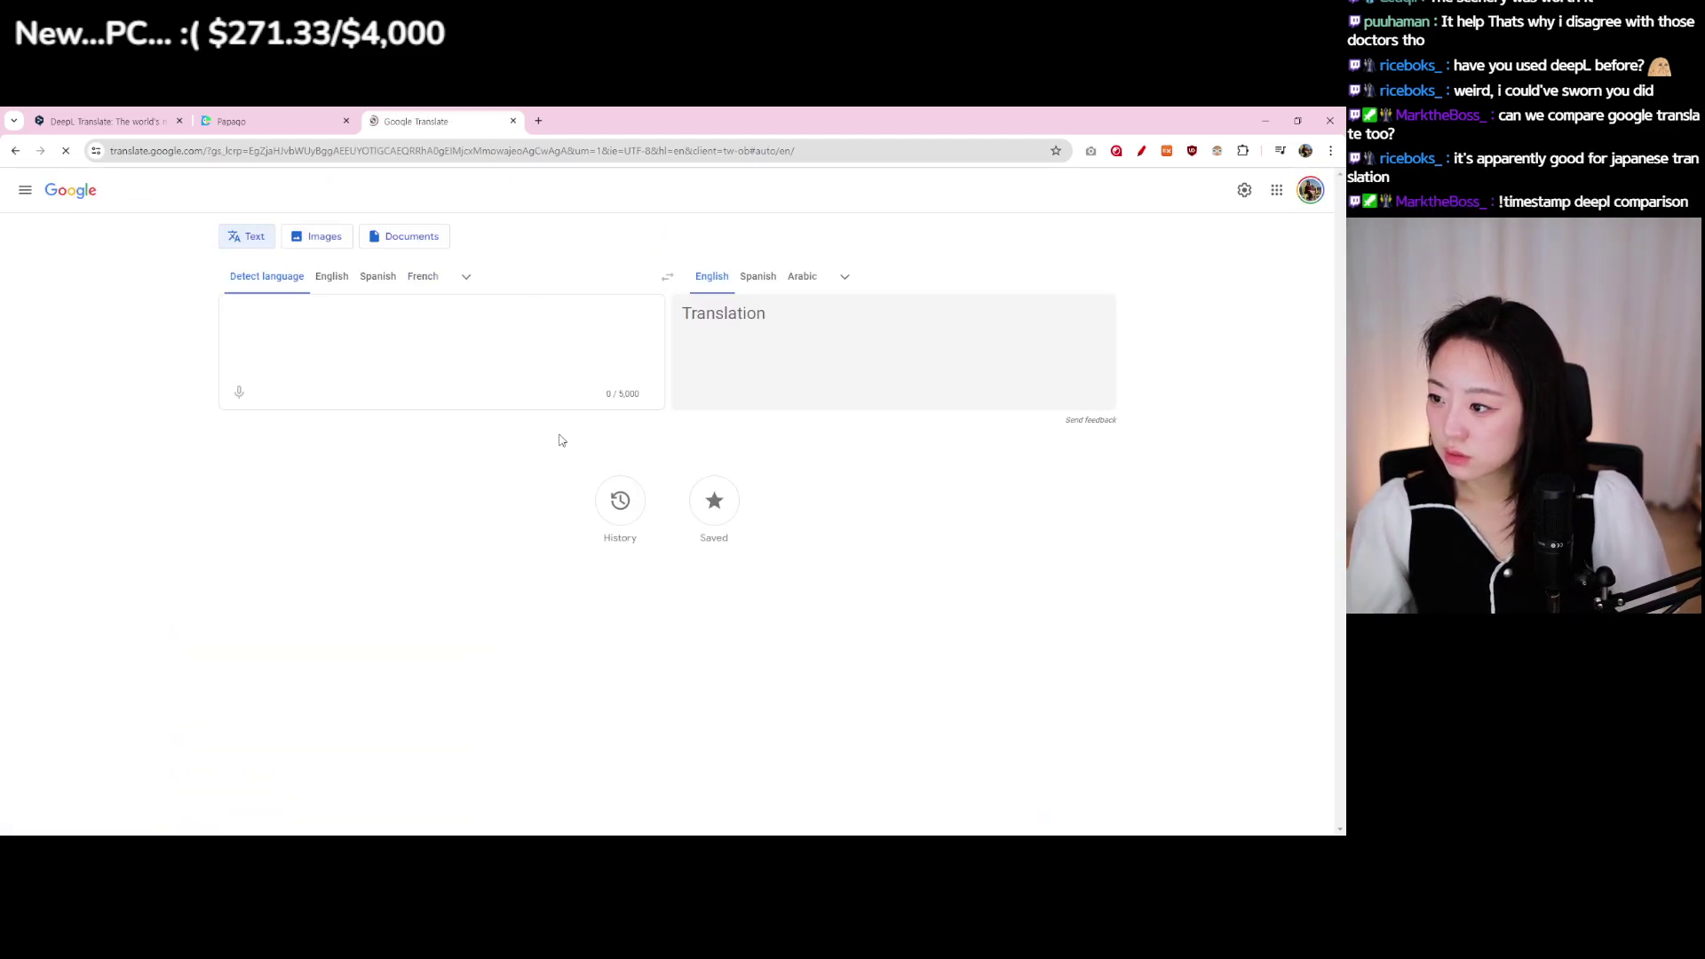
# Step: Return to the DeepL translator page and load the DeepL Write and DeepL API product pages in separate tabs
pyautogui.hotkey('ctrl', '1')
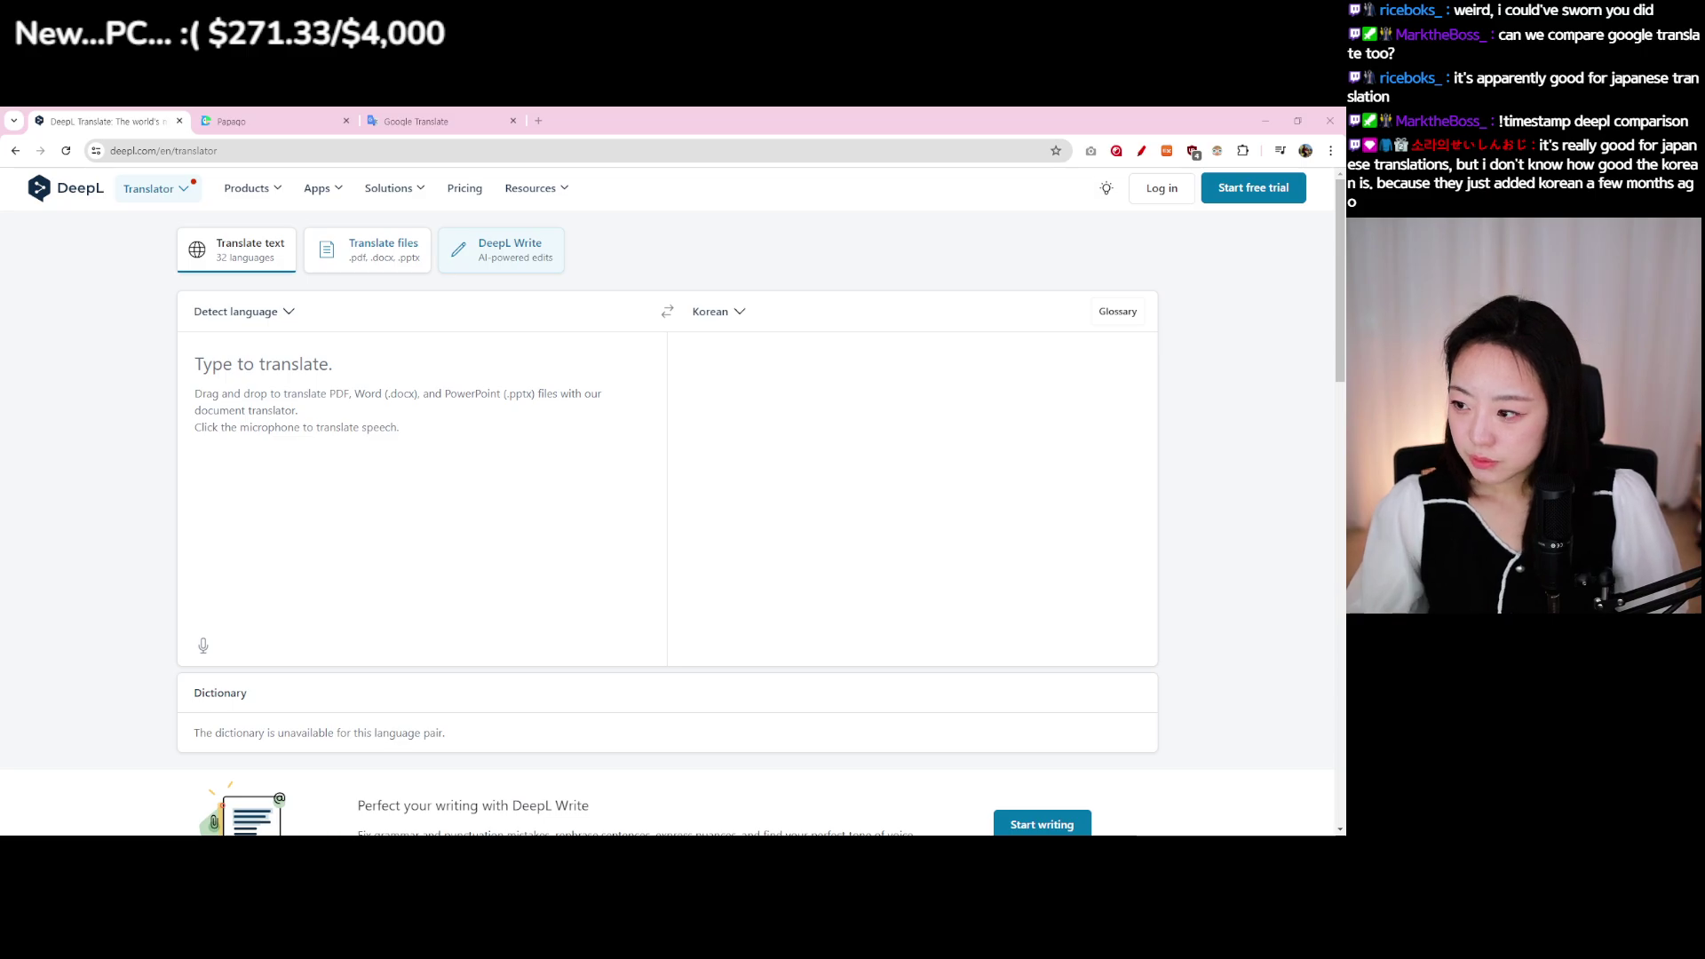
pyautogui.scroll(-1, 666, 506)
pyautogui.scroll(1, 666, 507)
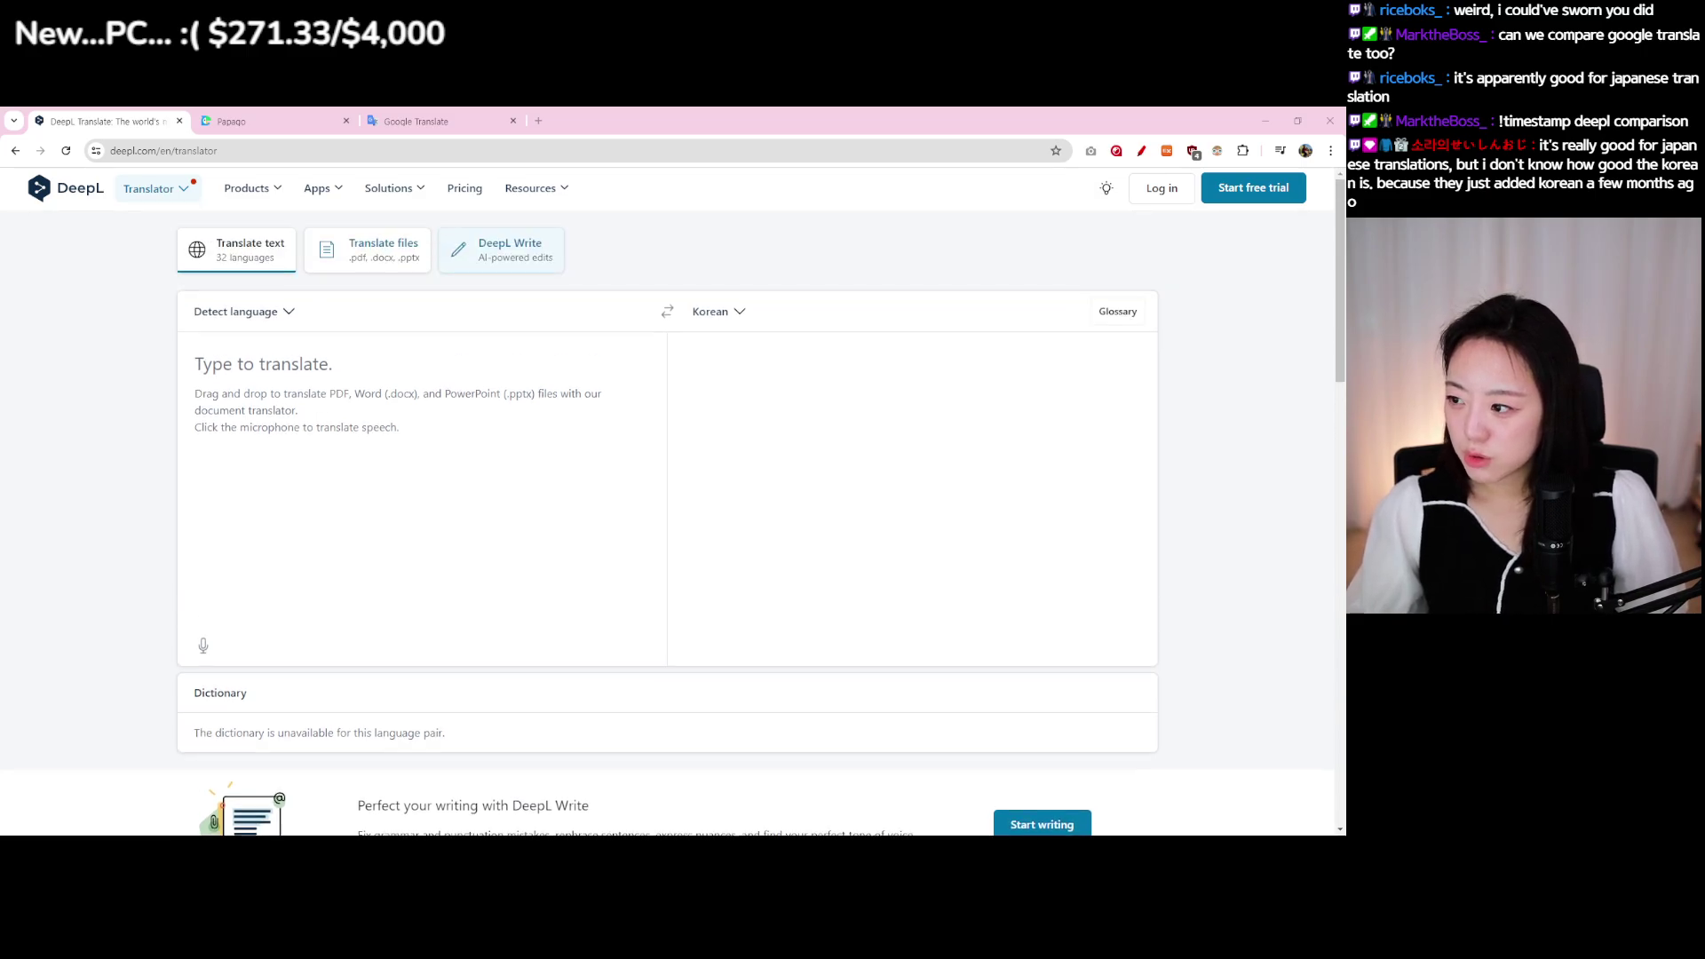
pyautogui.click(182, 190)
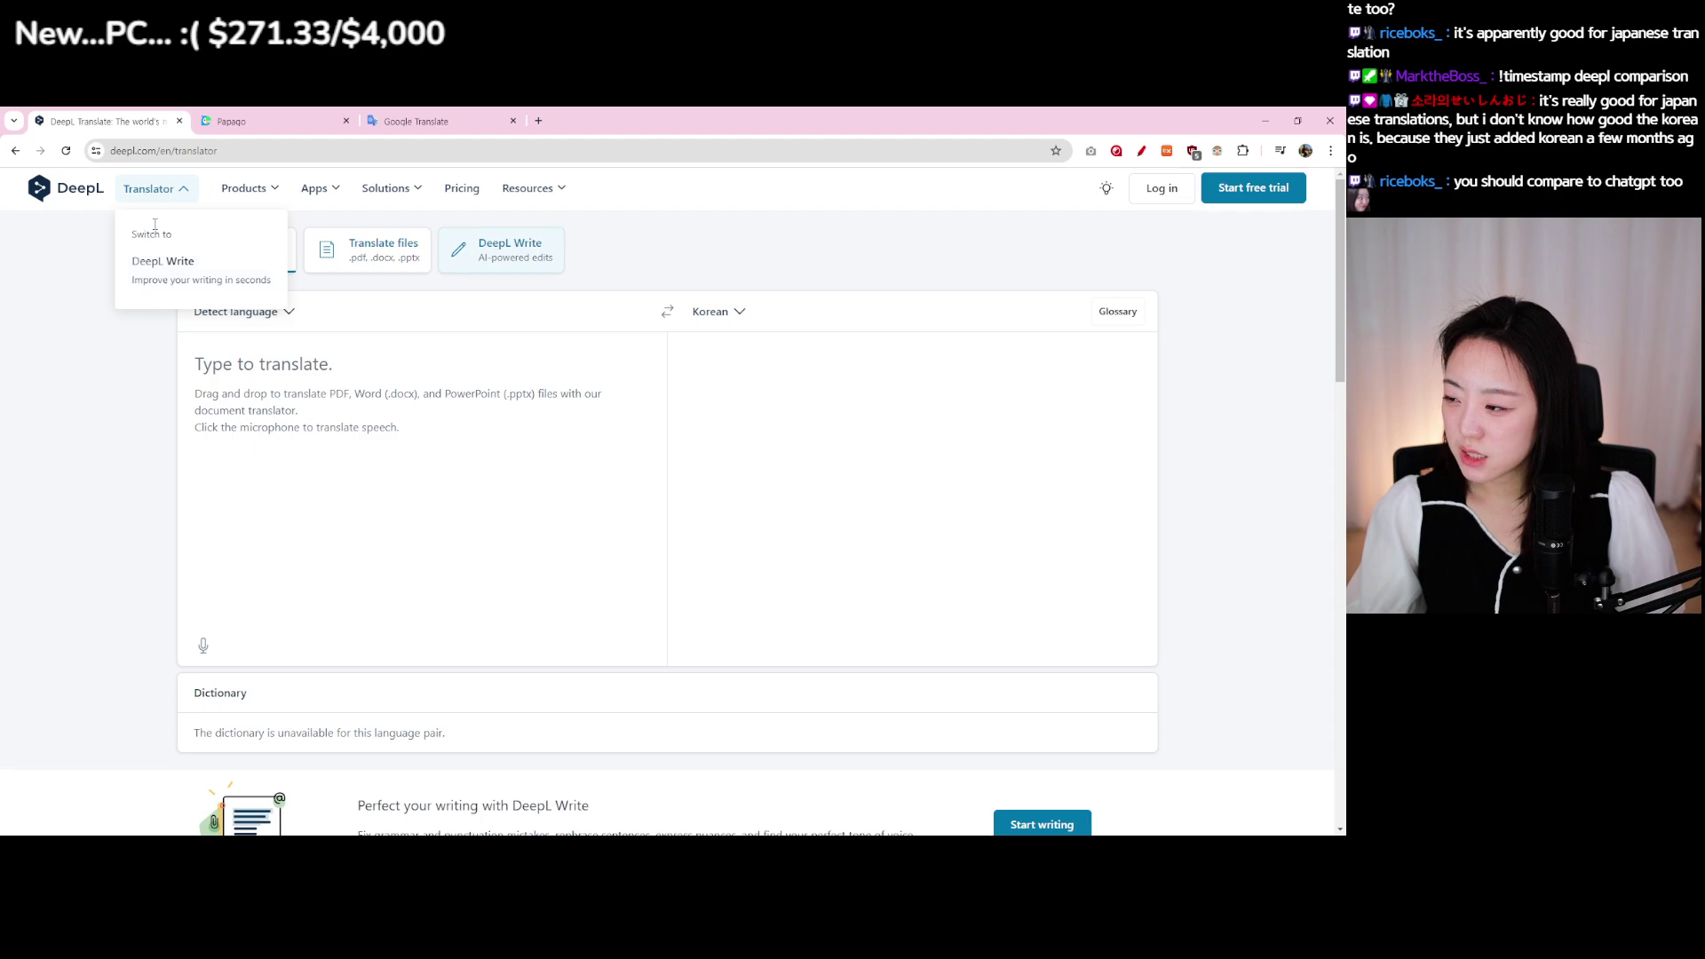
pyautogui.click(245, 189)
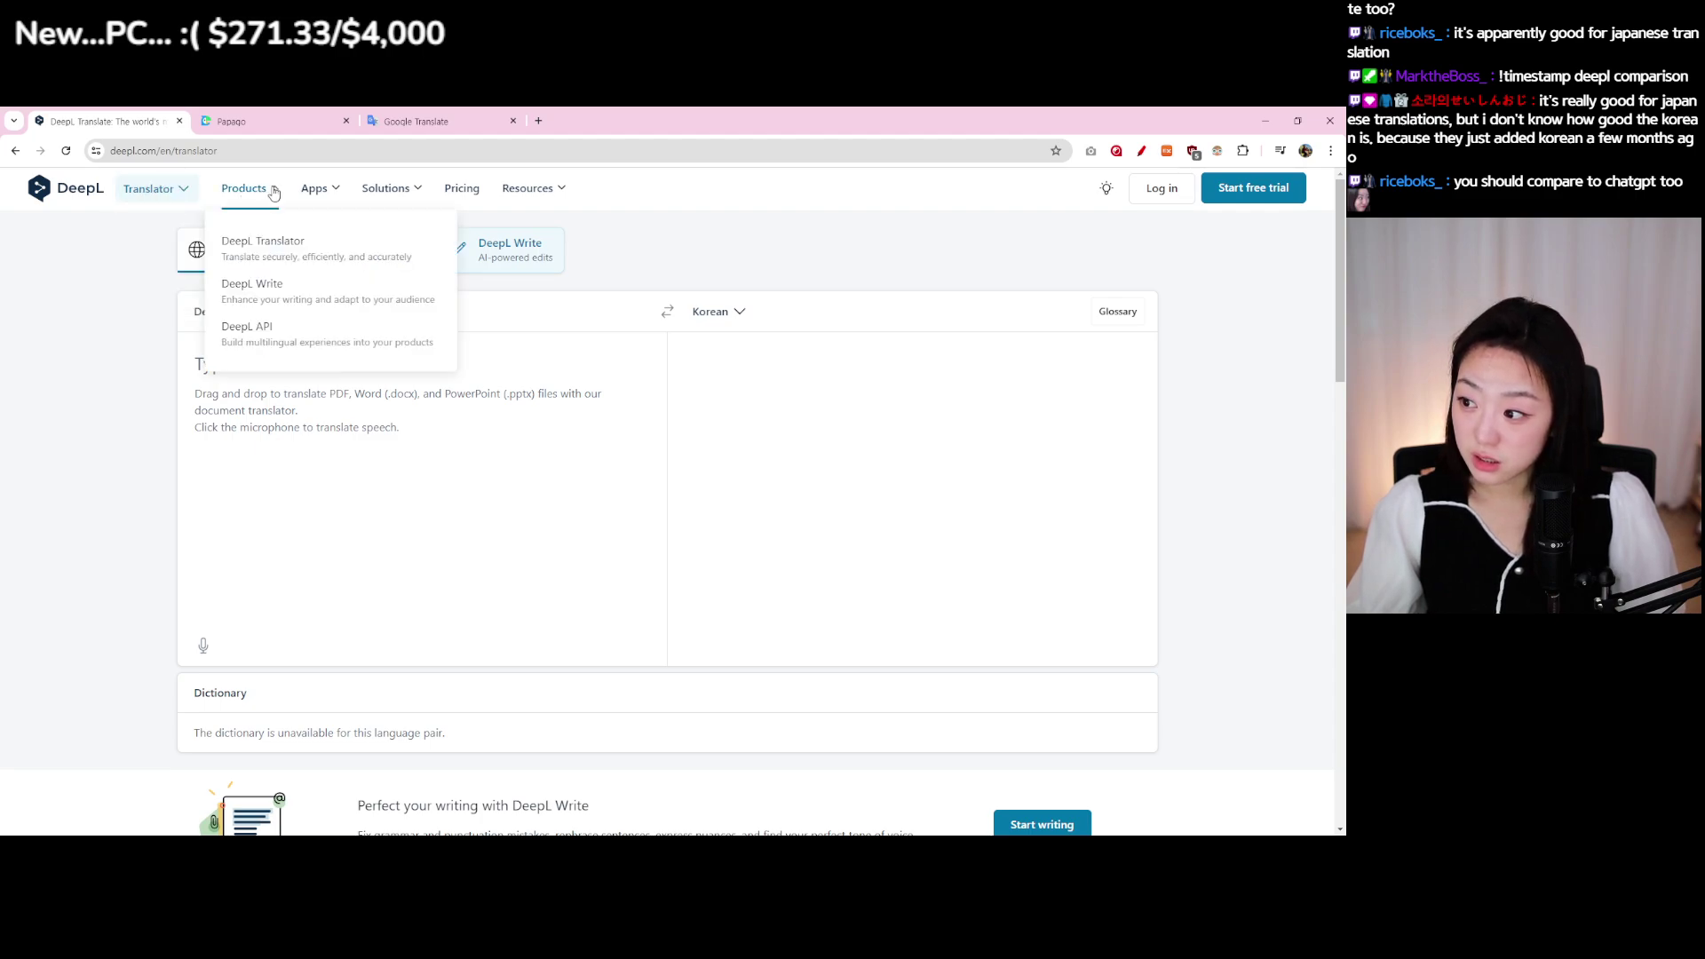
pyautogui.middleClick(359, 309)
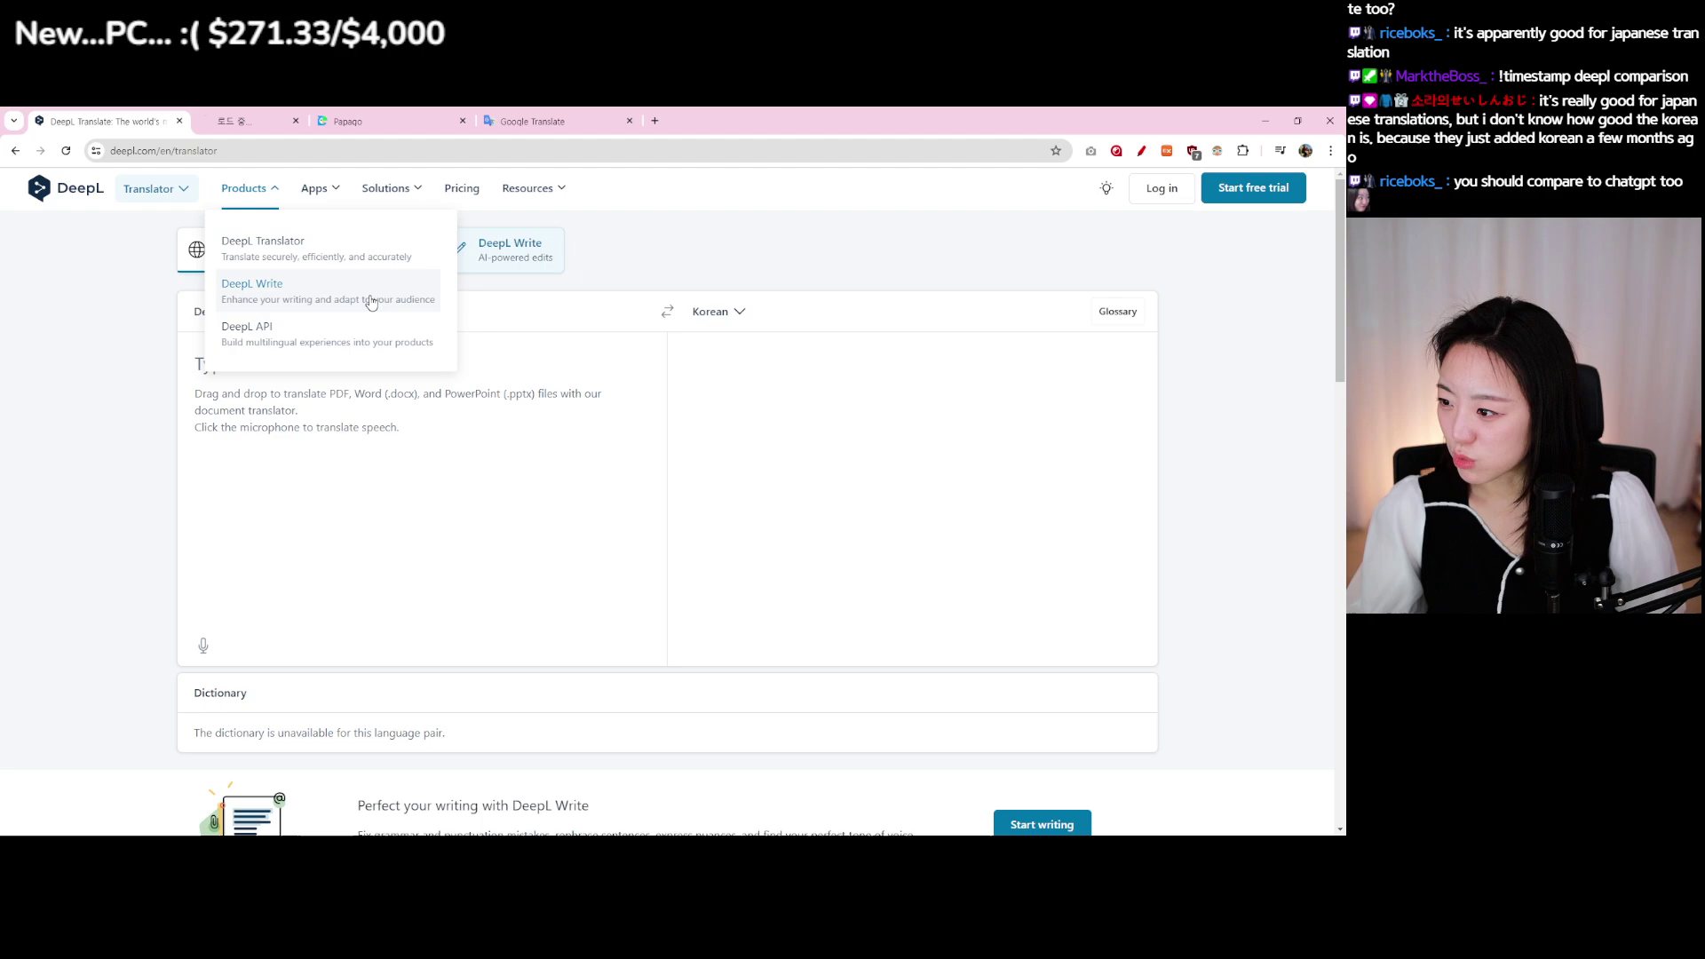
pyautogui.middleClick(263, 344)
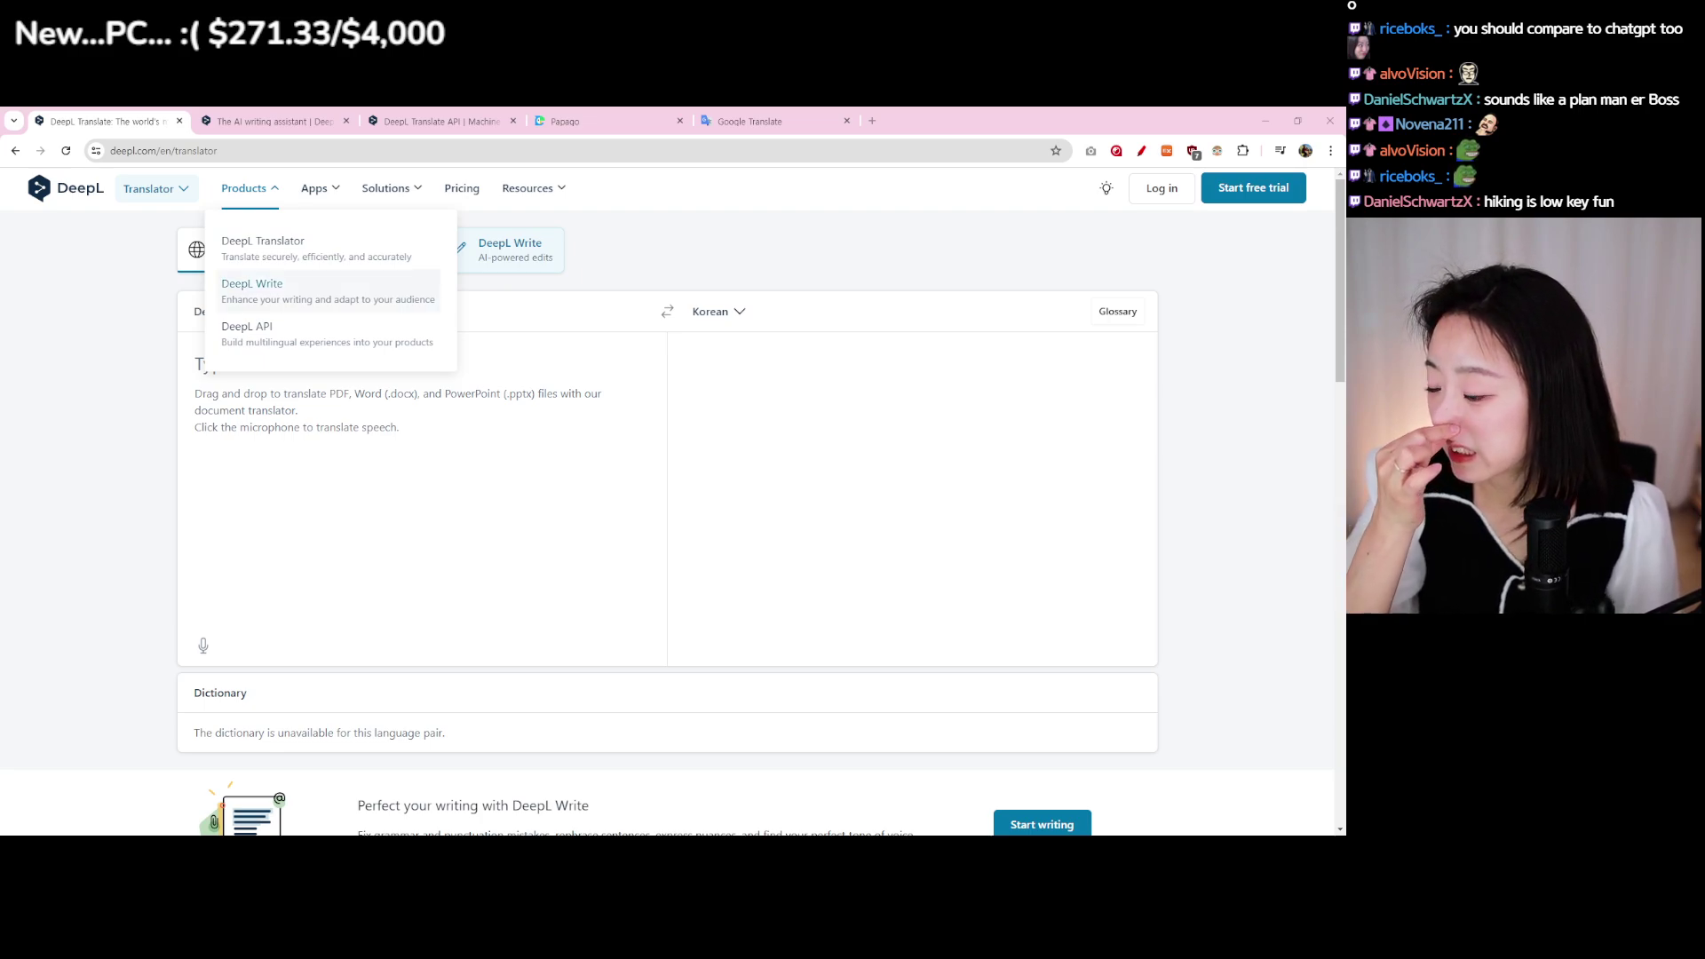
# Step: Check DeepL's Apps offerings, and open the Features page from the Solutions section in its own tab
pyautogui.click(335, 184)
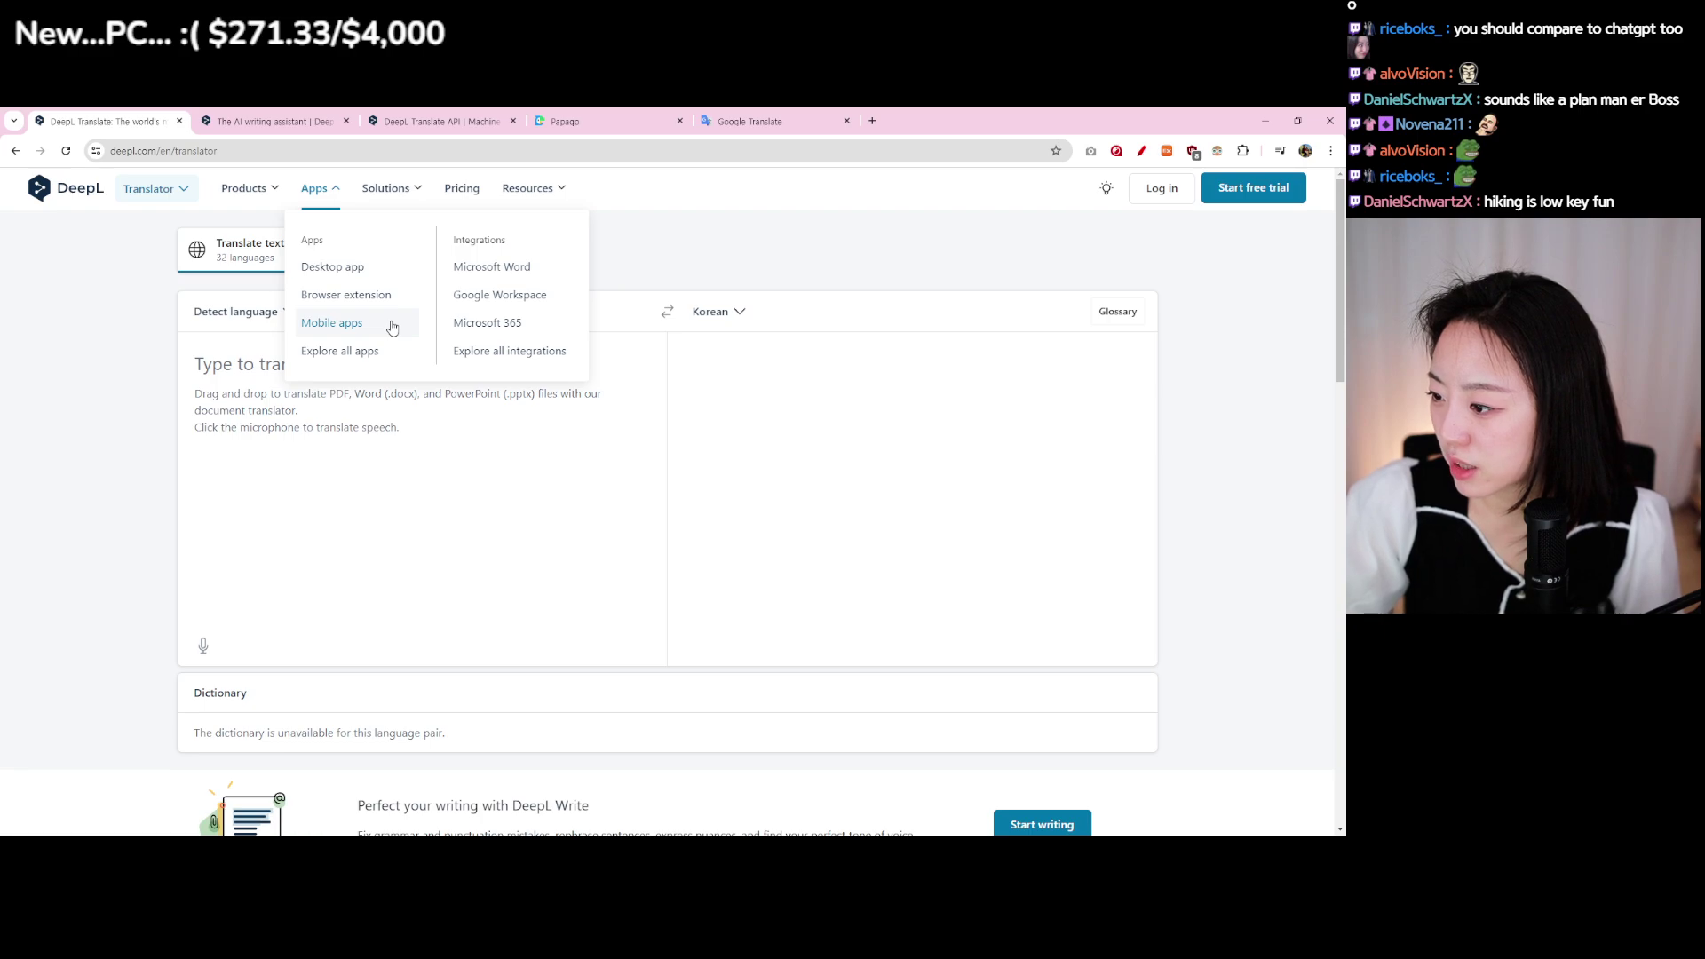
pyautogui.scroll(-1, 506, 280)
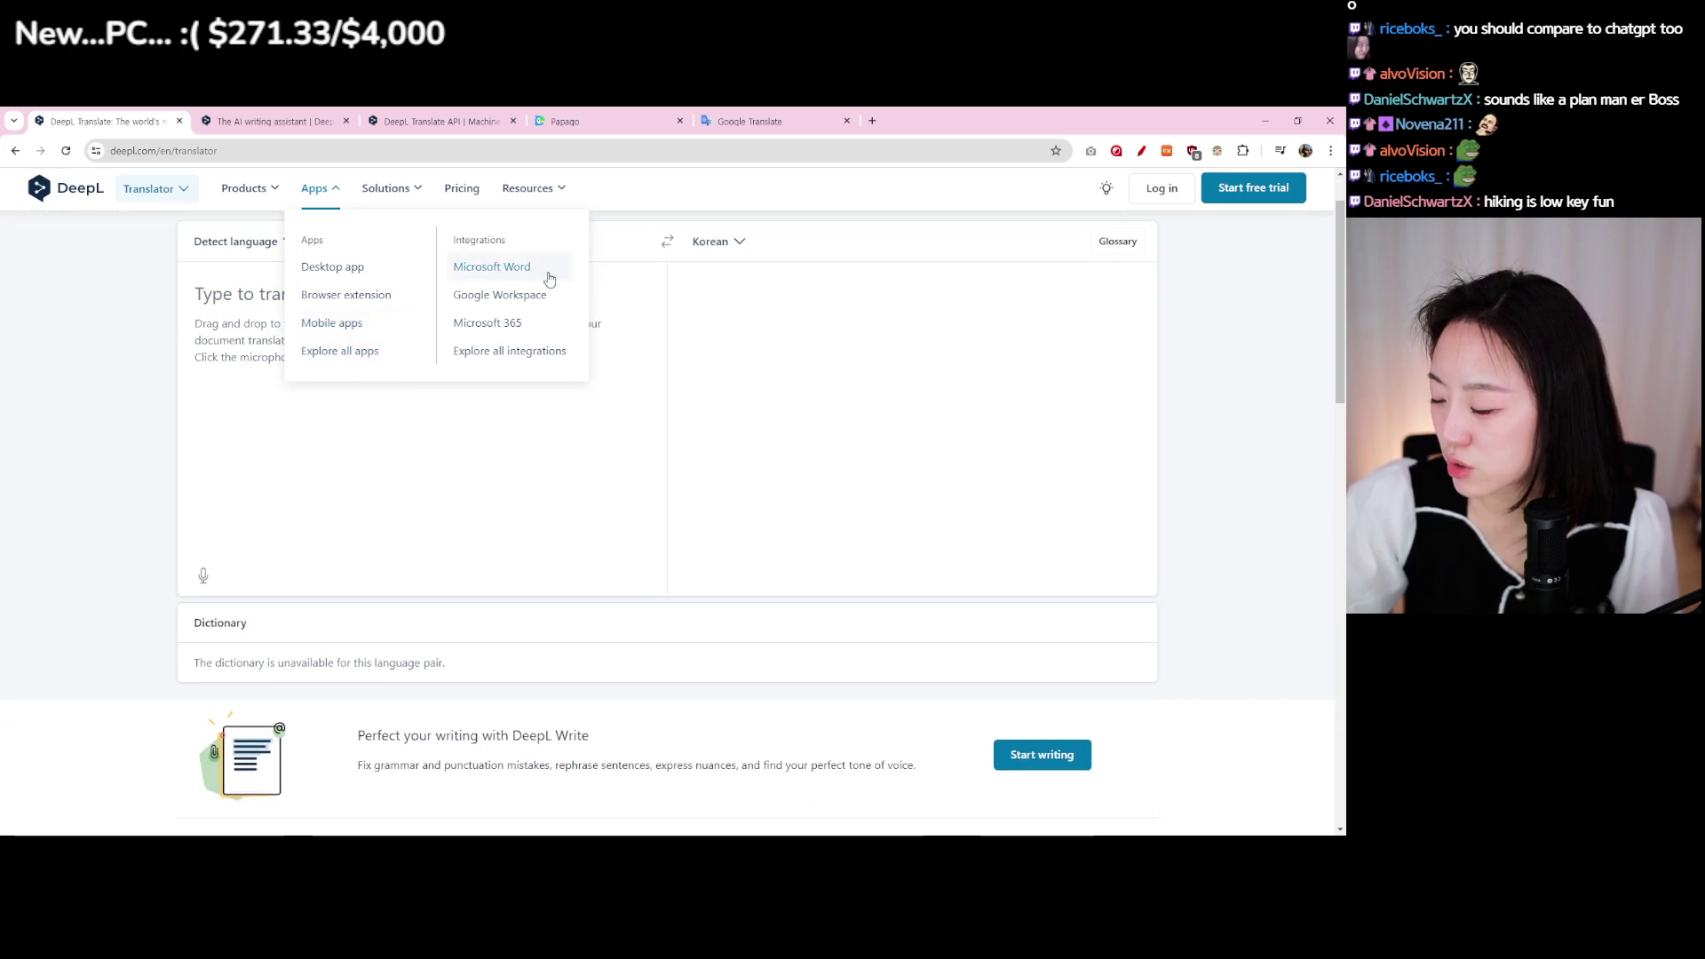
pyautogui.scroll(1, 684, 361)
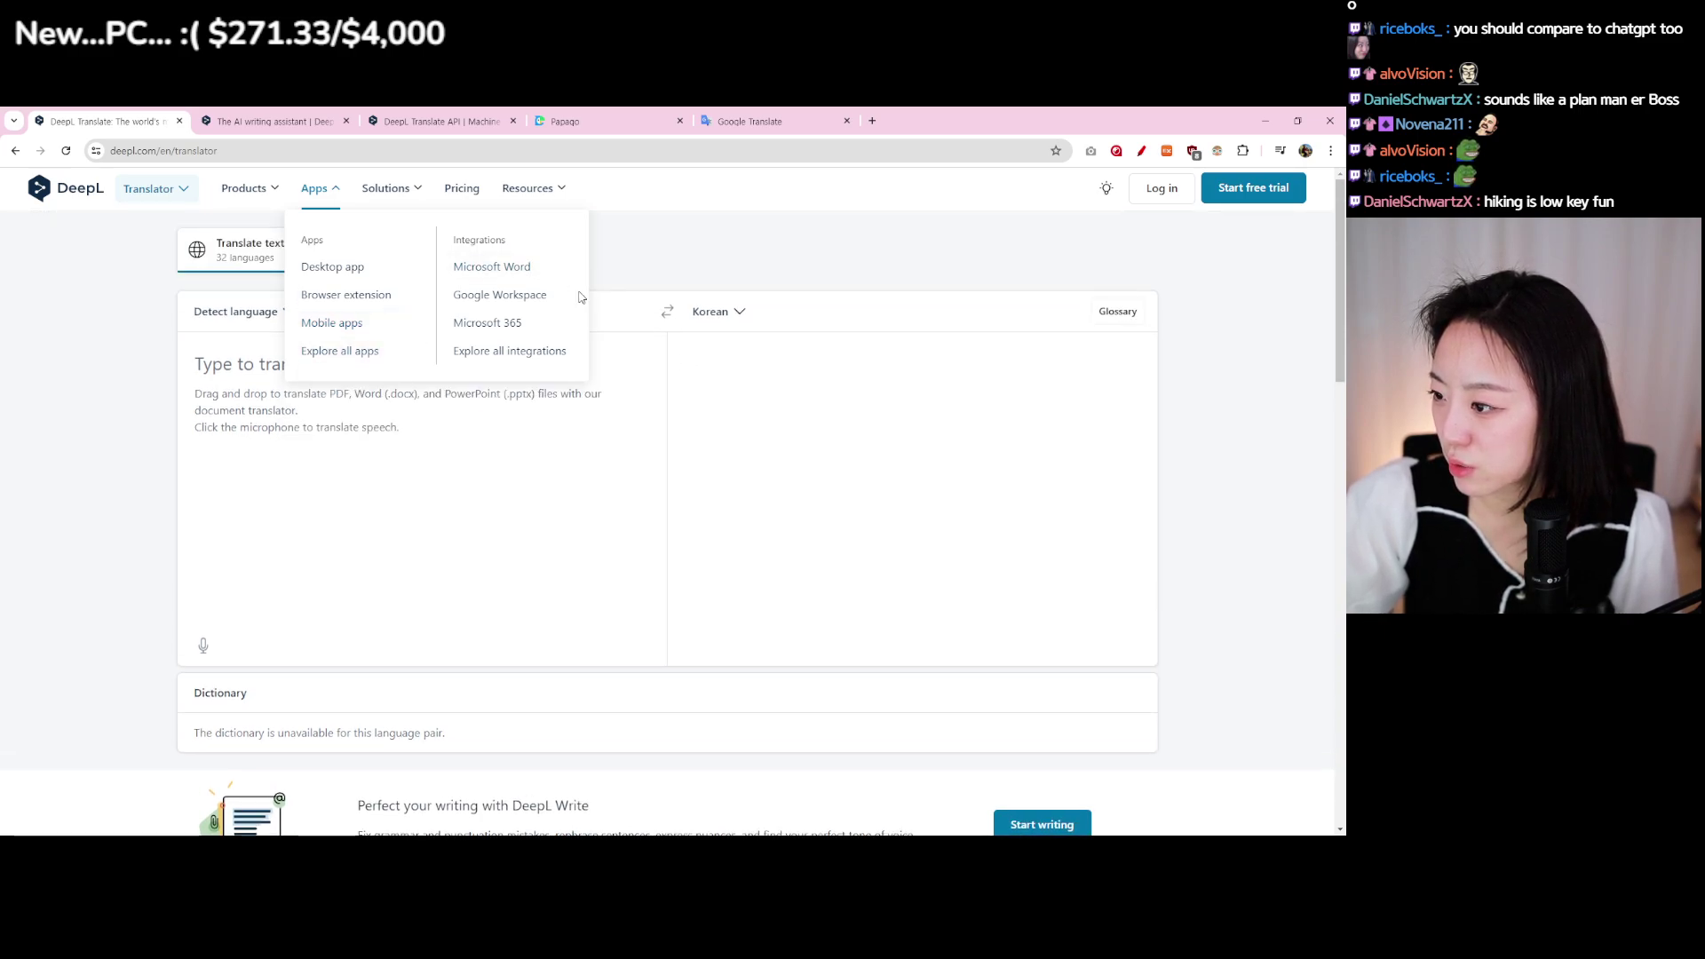
pyautogui.click(411, 191)
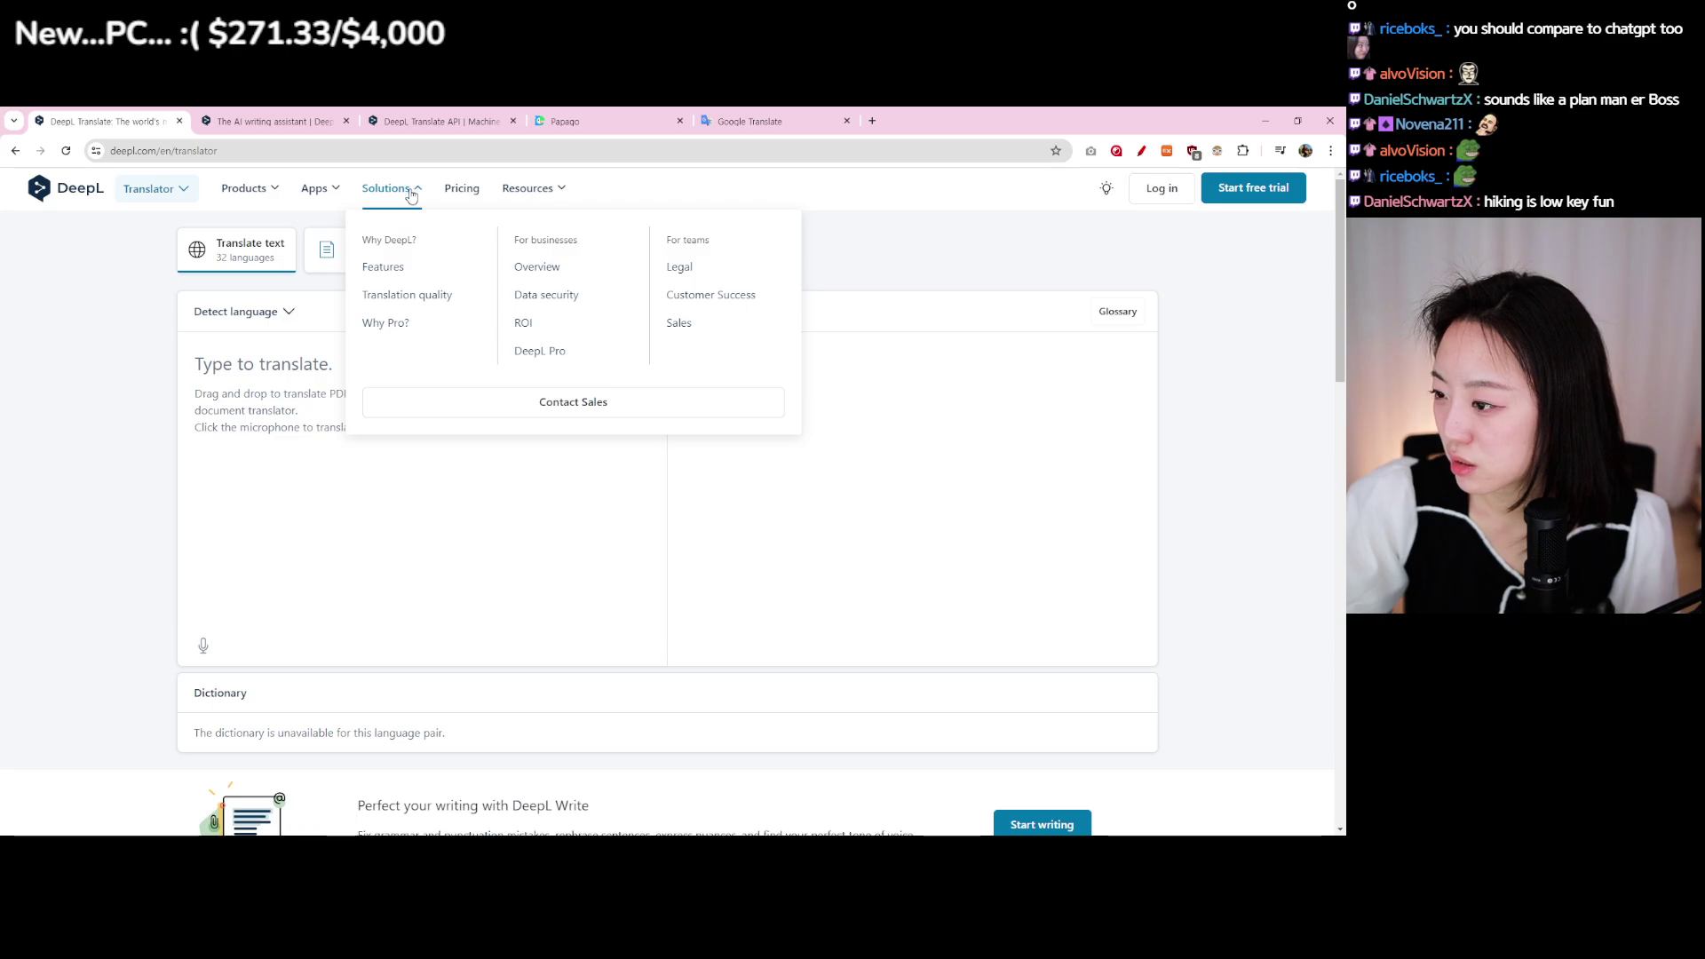
pyautogui.middleClick(395, 271)
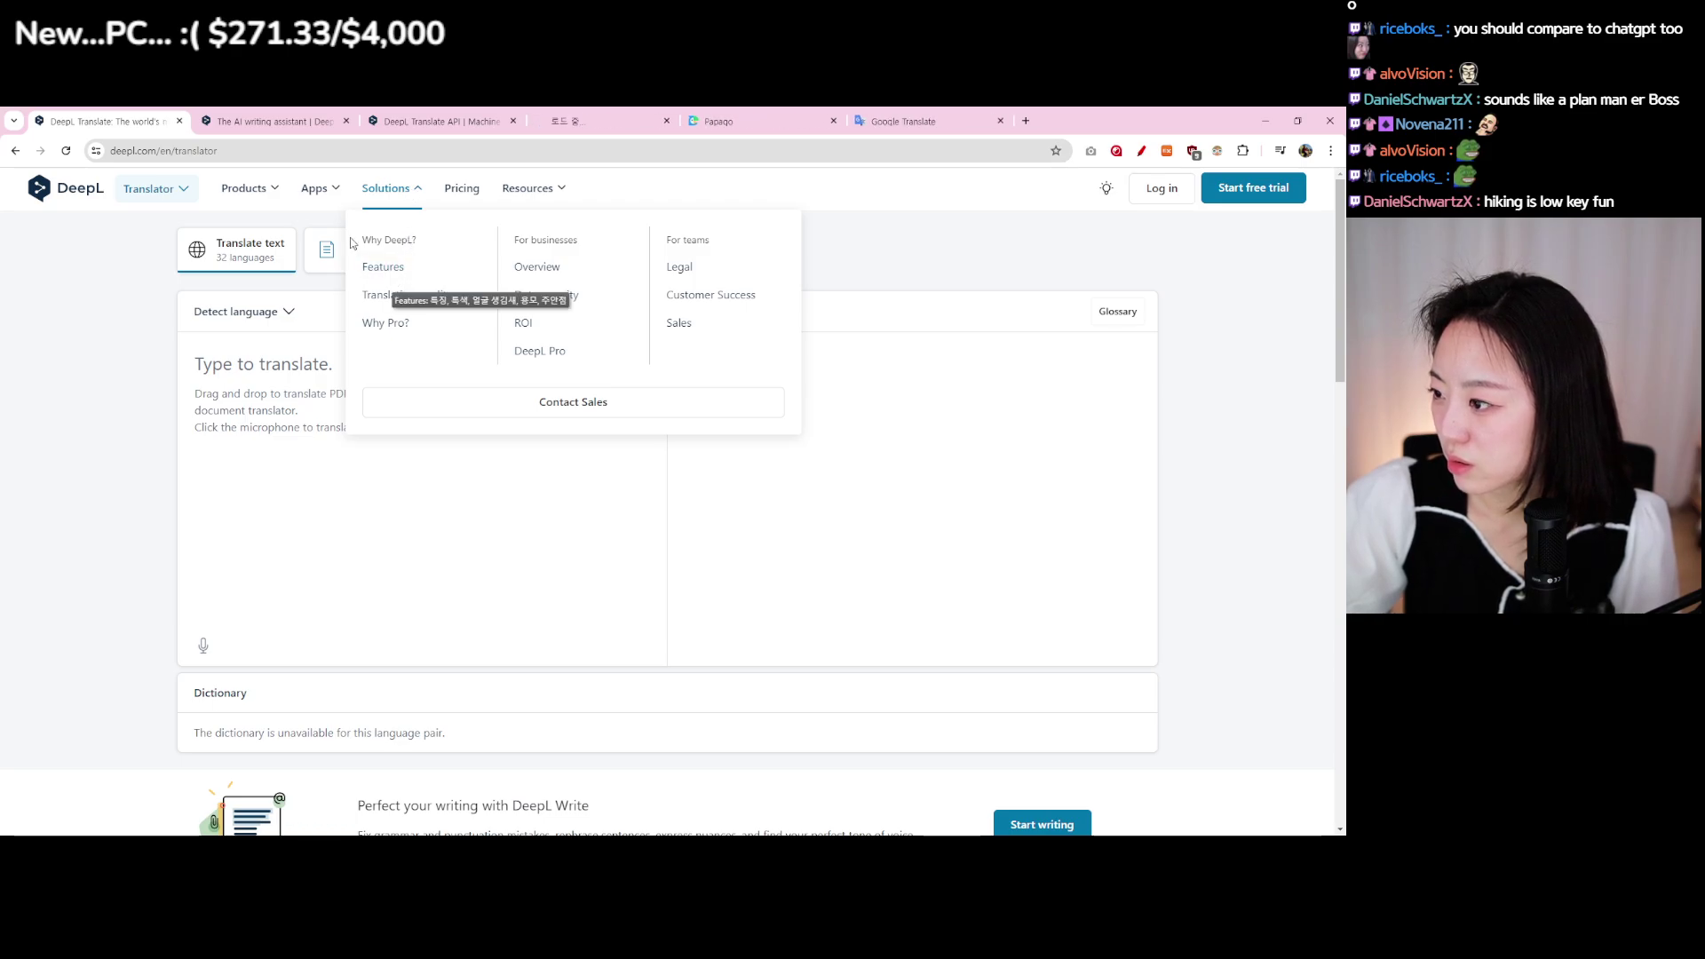
pyautogui.click(258, 121)
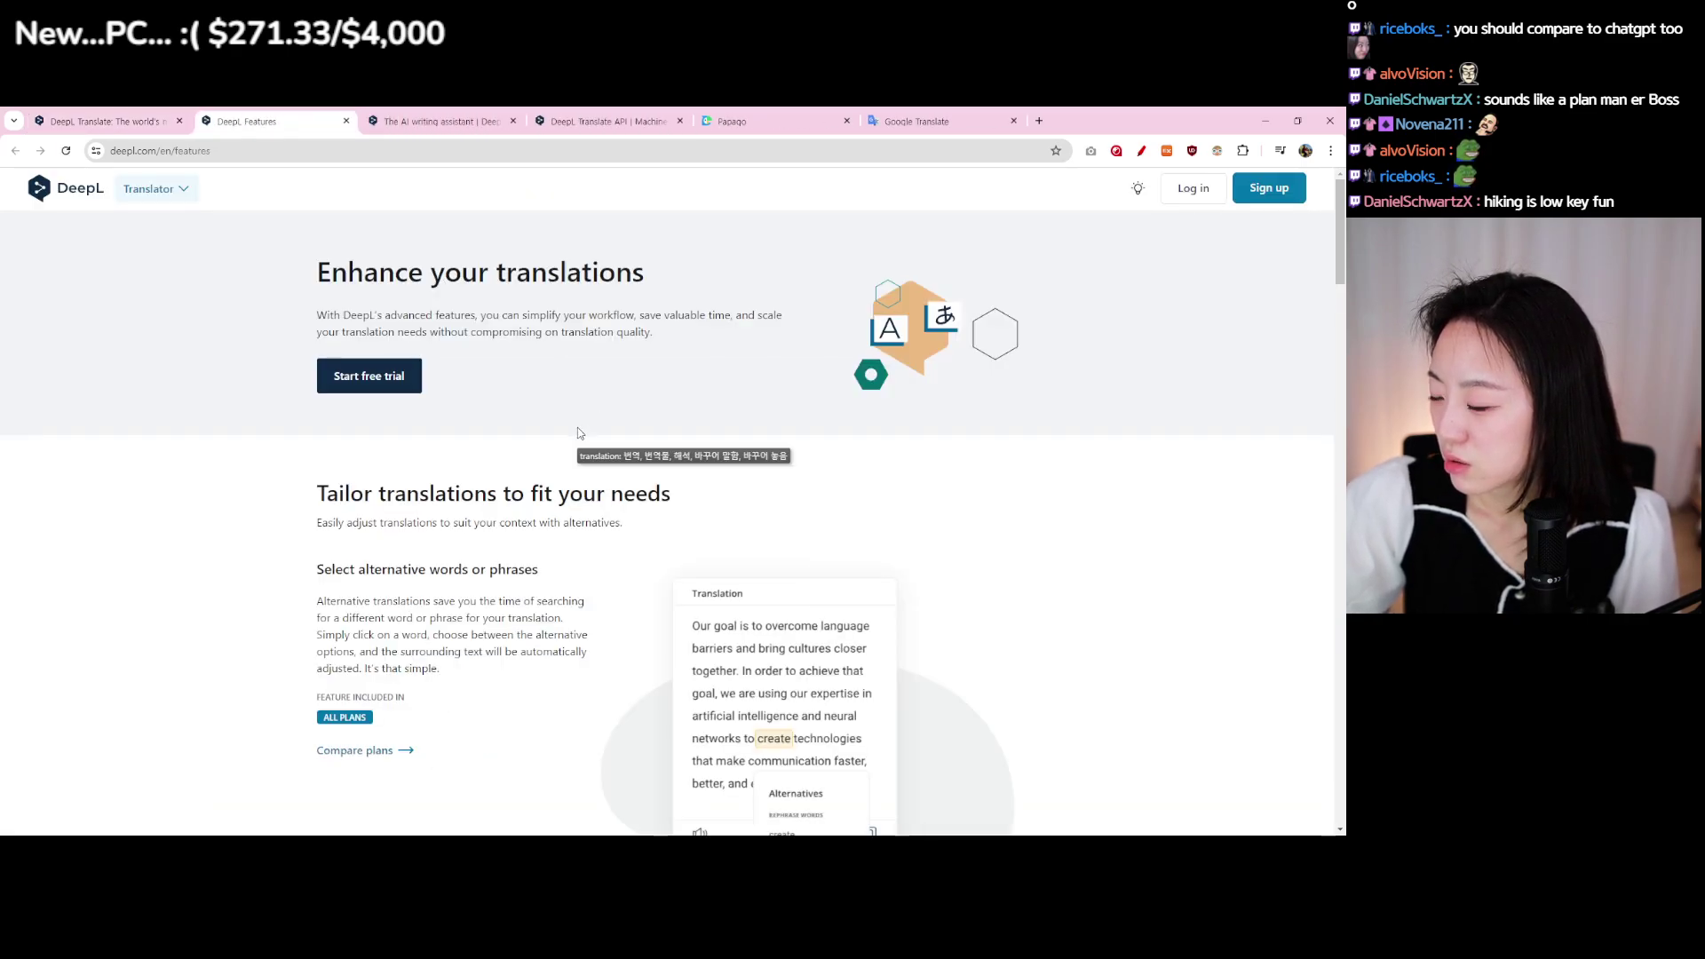
# Step: Review the Features page sections on alternative words, unlimited text translation and whole-document translation, including which plans include them
pyautogui.moveTo(517, 296)
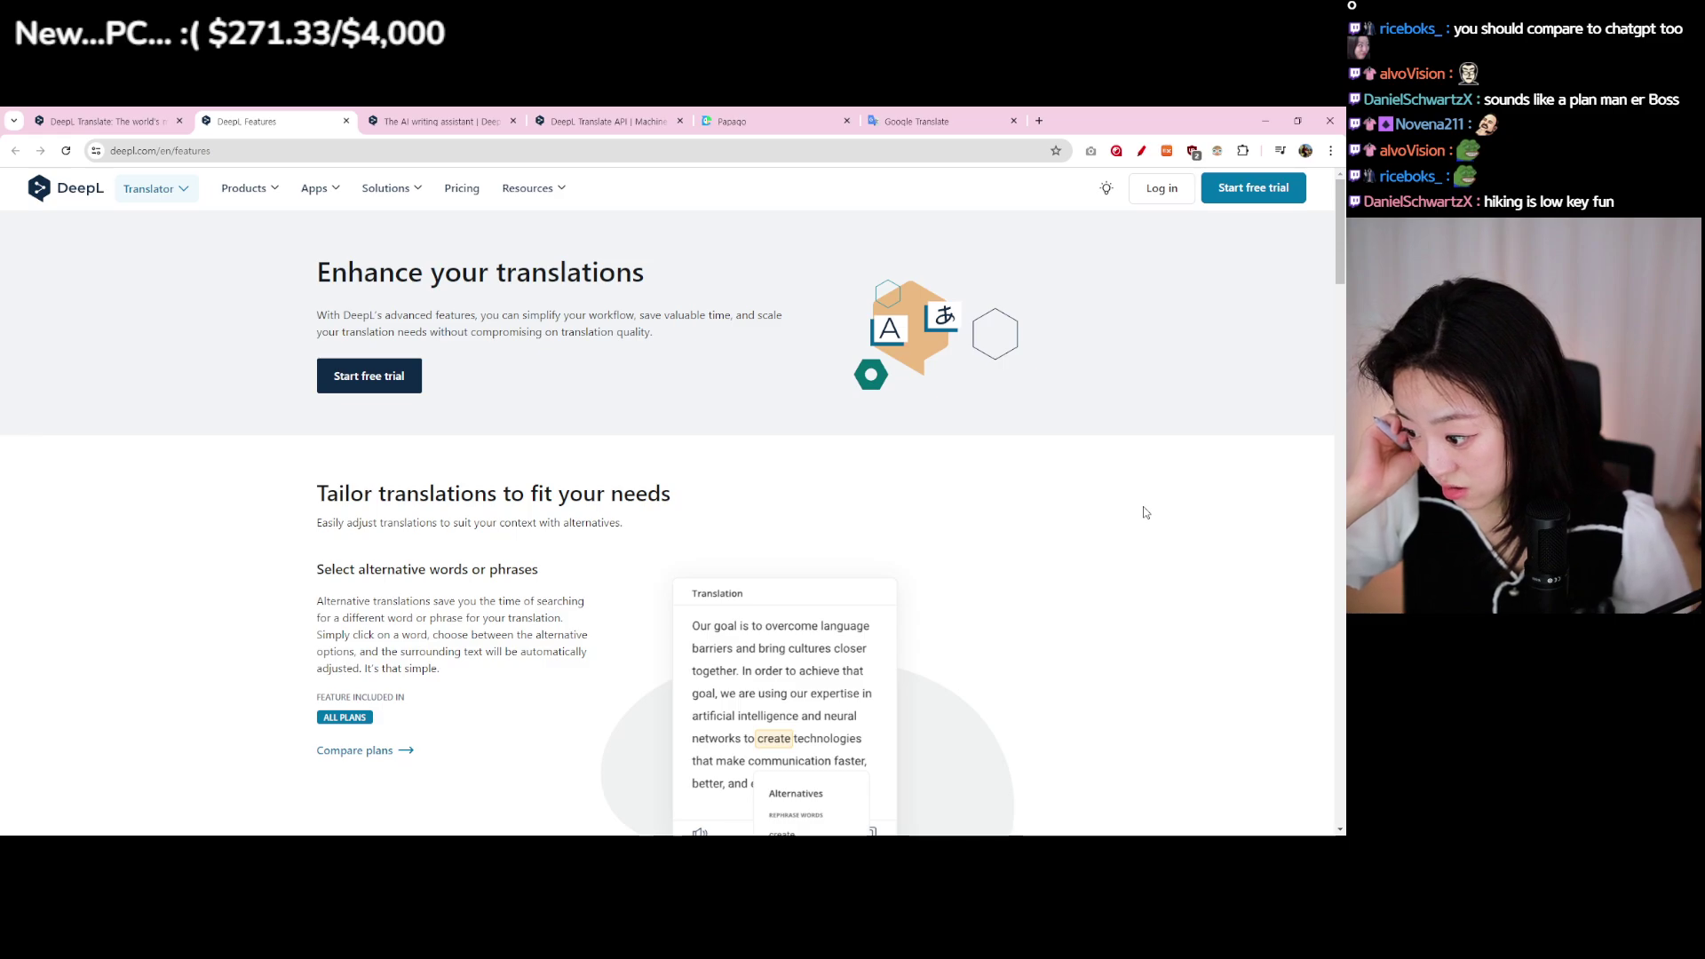
pyautogui.scroll(-1, 1049, 519)
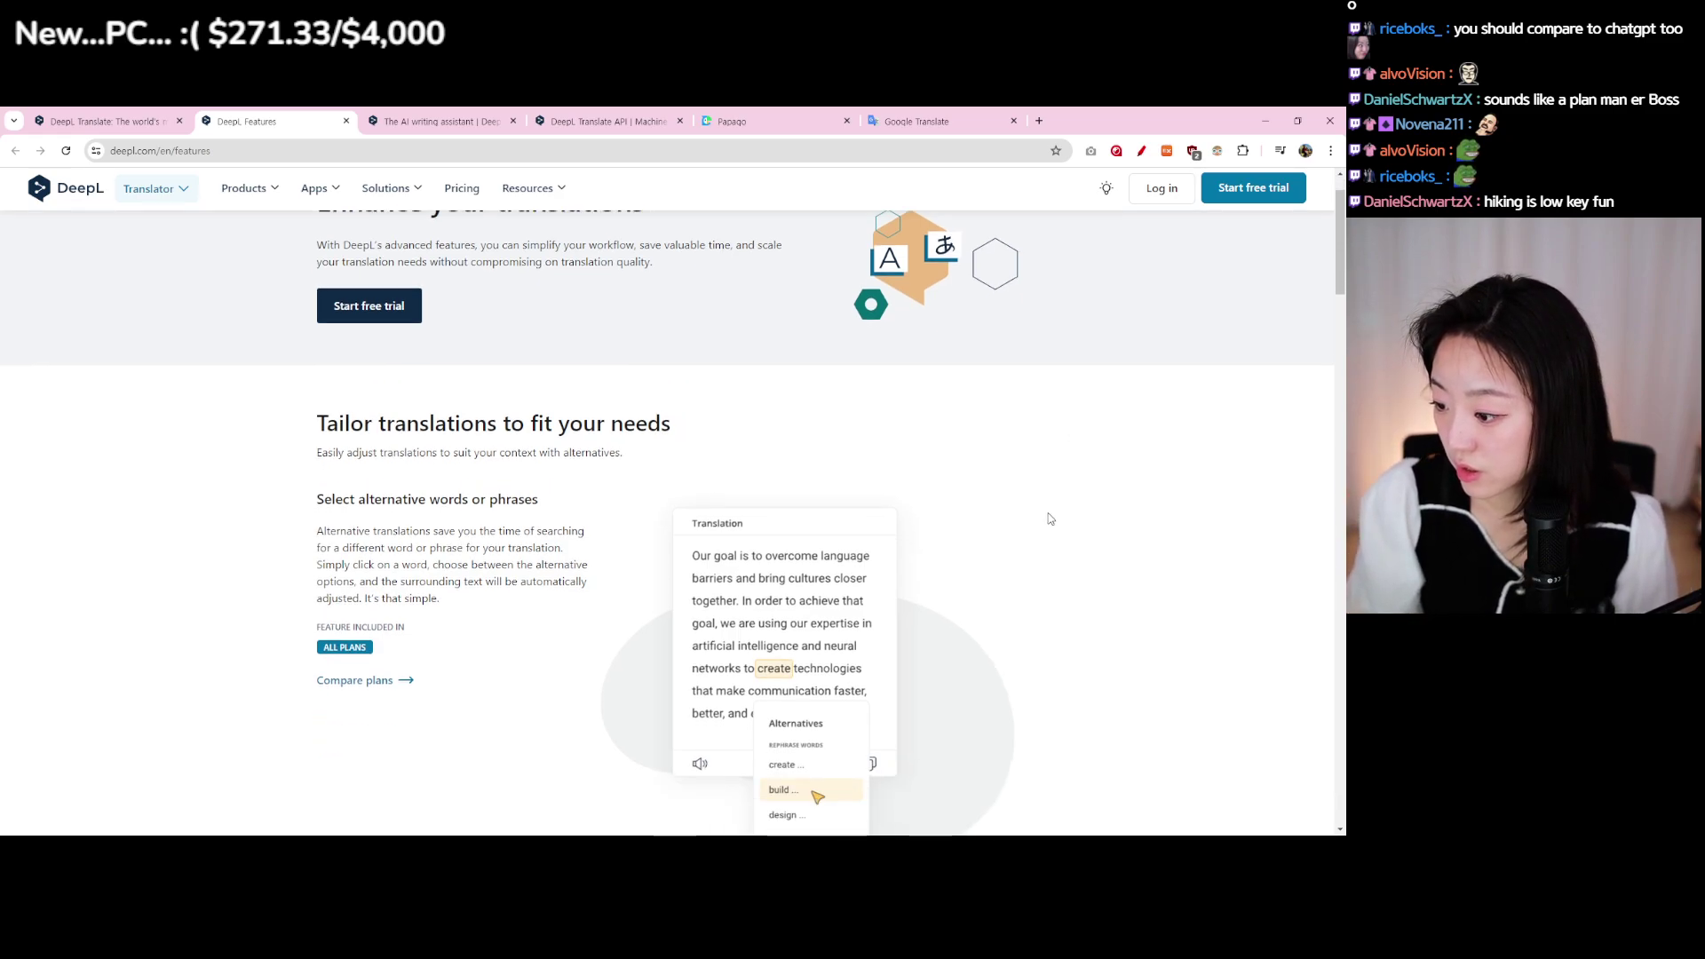
pyautogui.scroll(-2, 1048, 515)
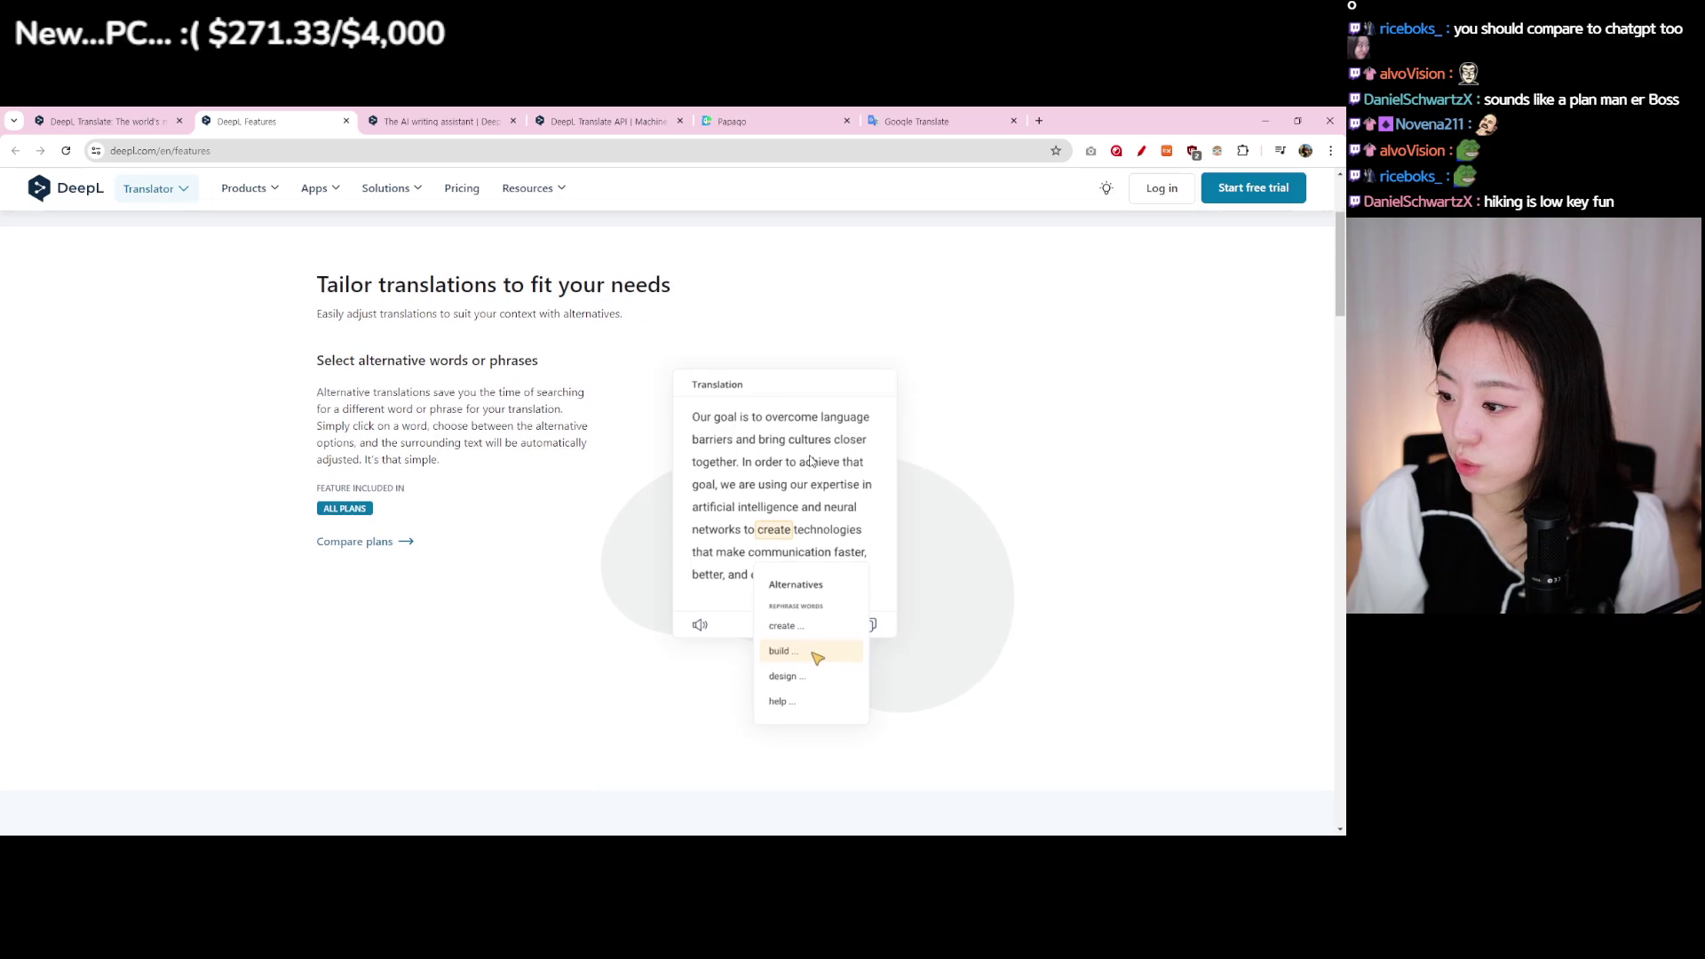
pyautogui.scroll(-4, 811, 462)
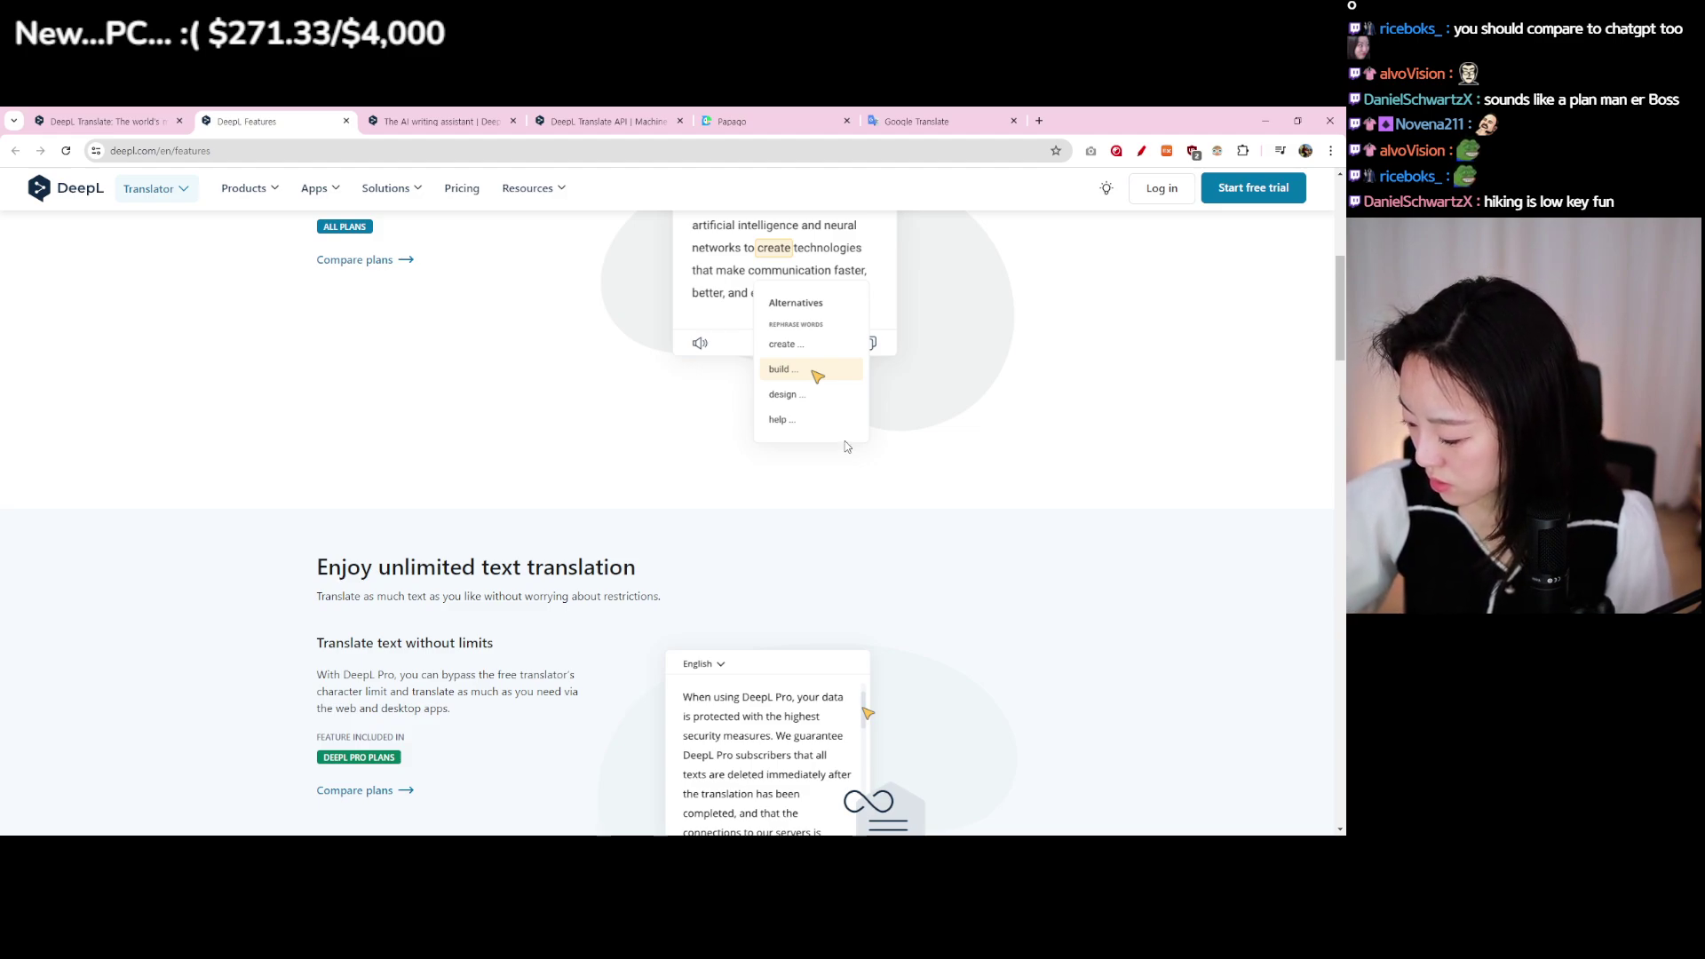
pyautogui.scroll(-3, 846, 446)
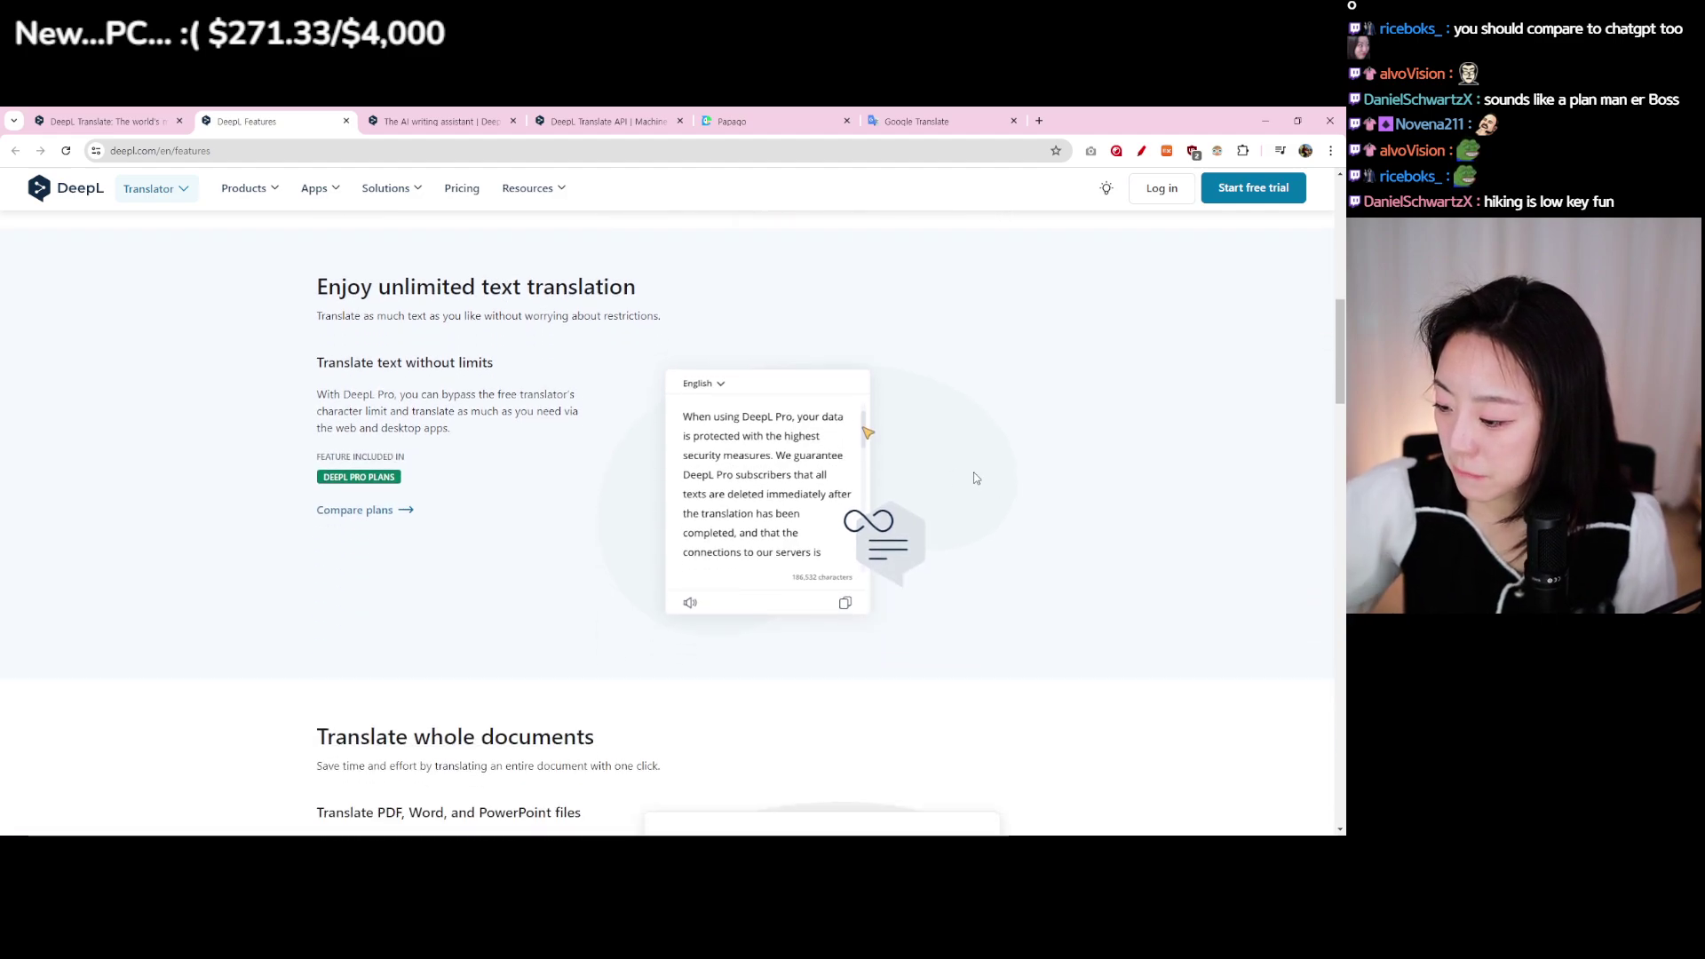
pyautogui.scroll(-4, 967, 472)
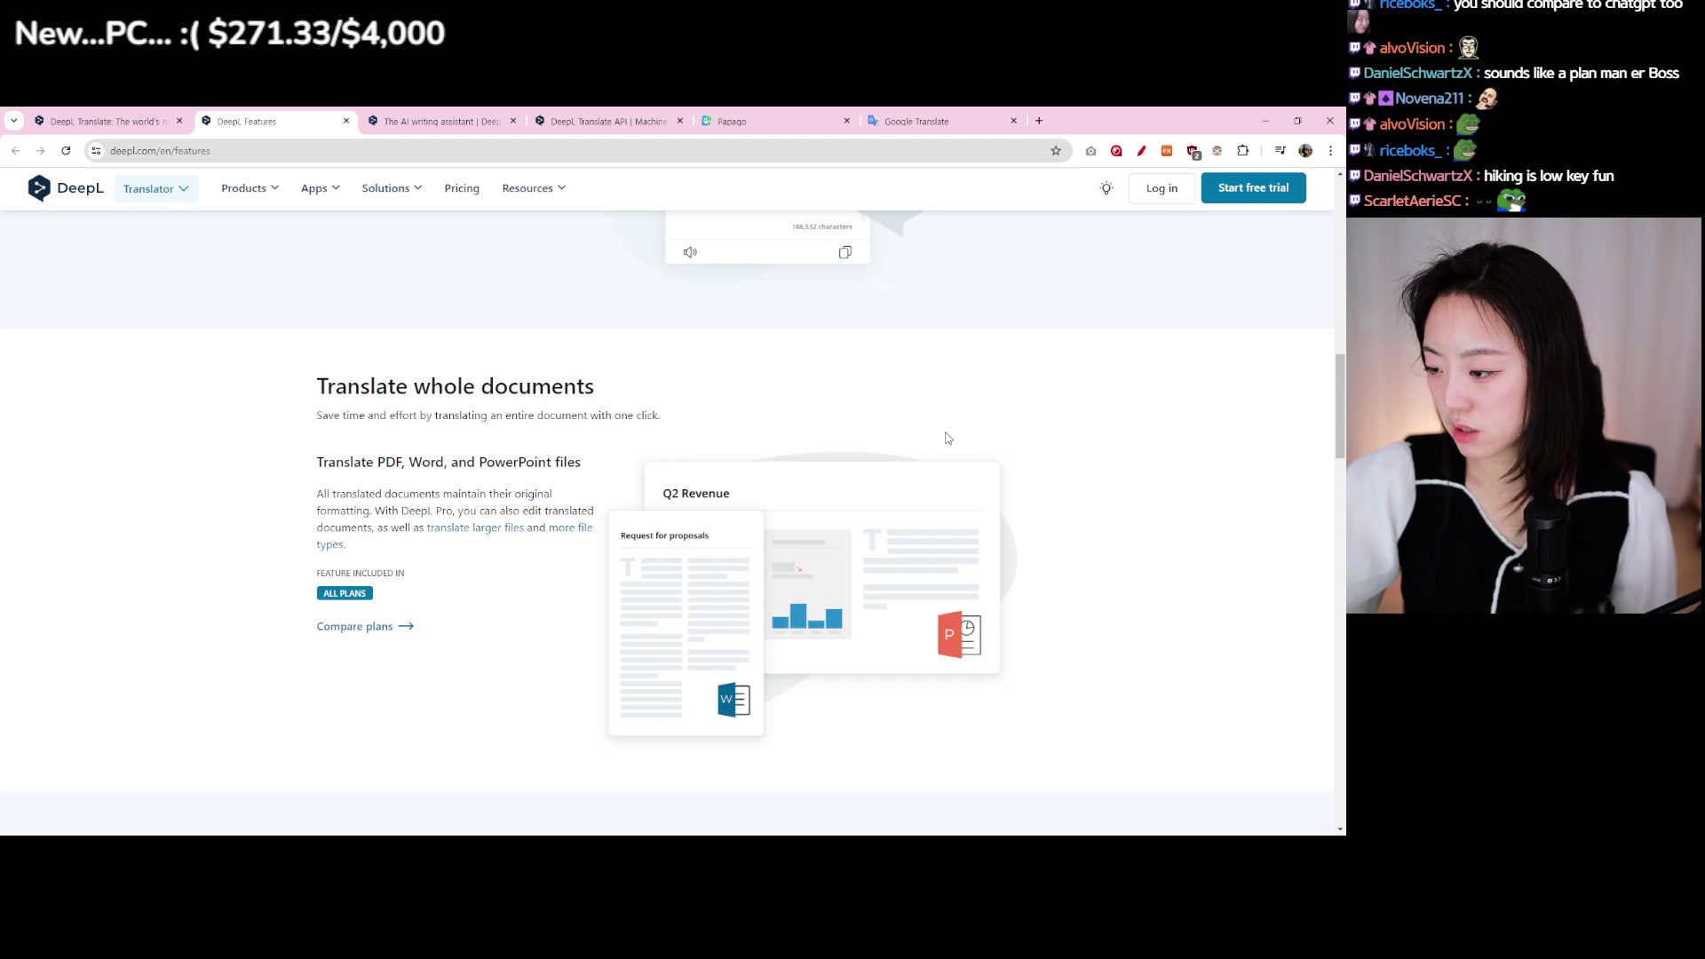
pyautogui.scroll(-5, 948, 436)
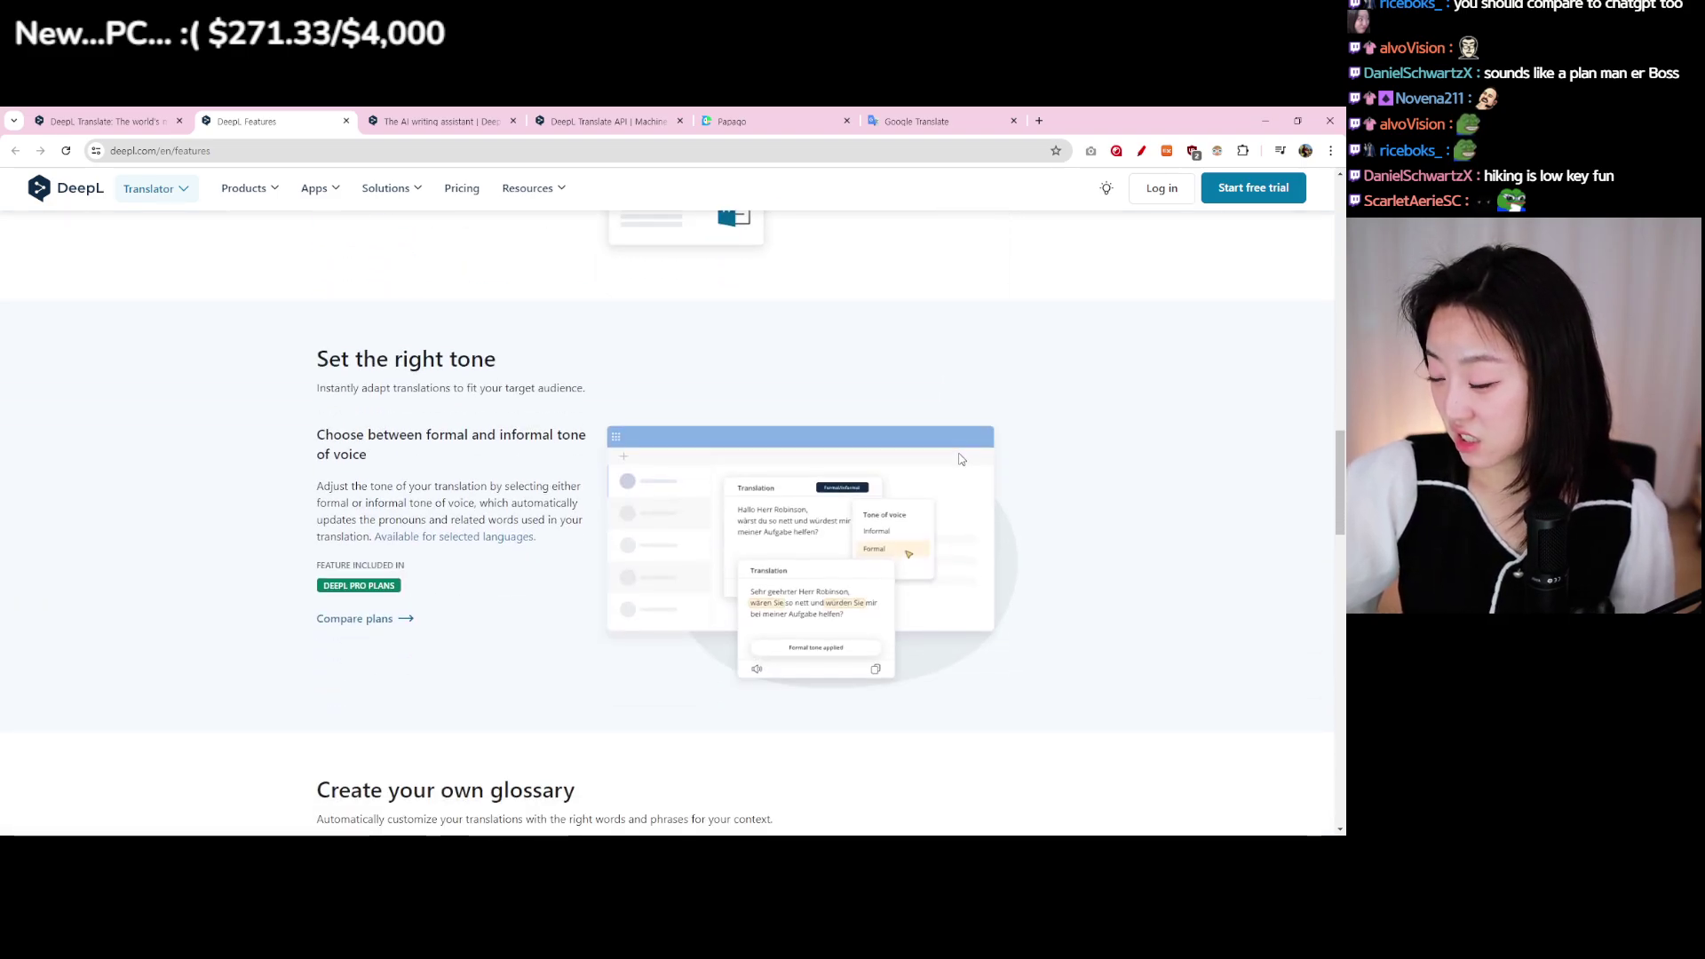
pyautogui.scroll(5, 358, 590)
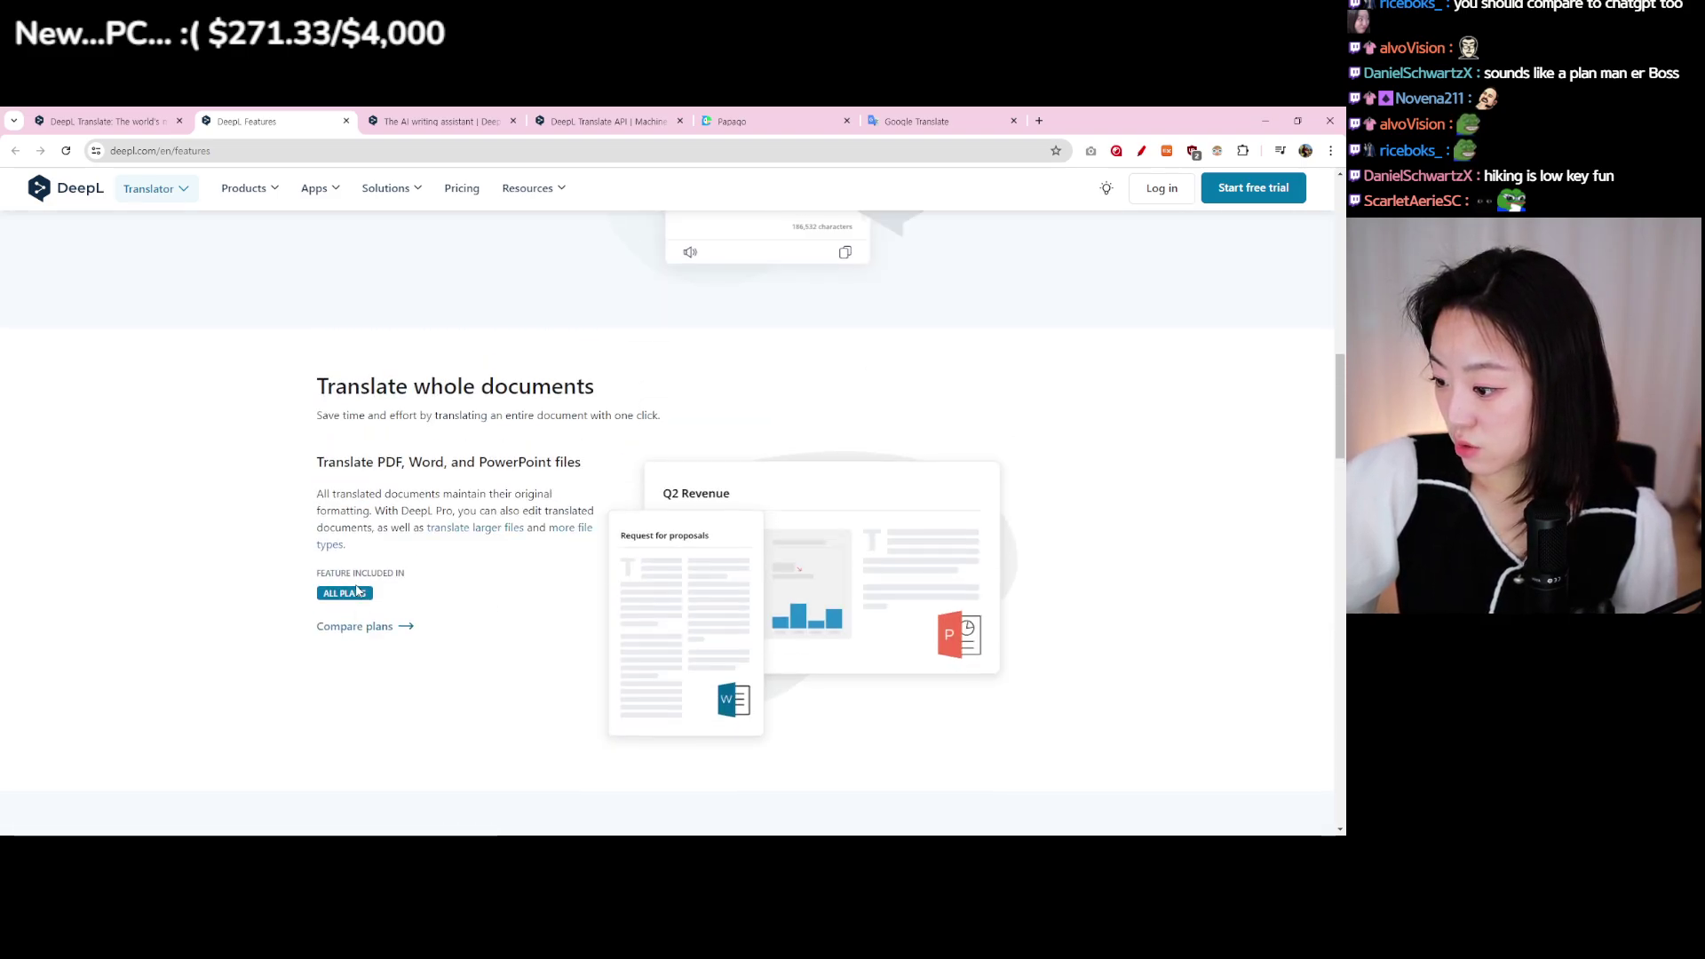
pyautogui.scroll(4, 356, 590)
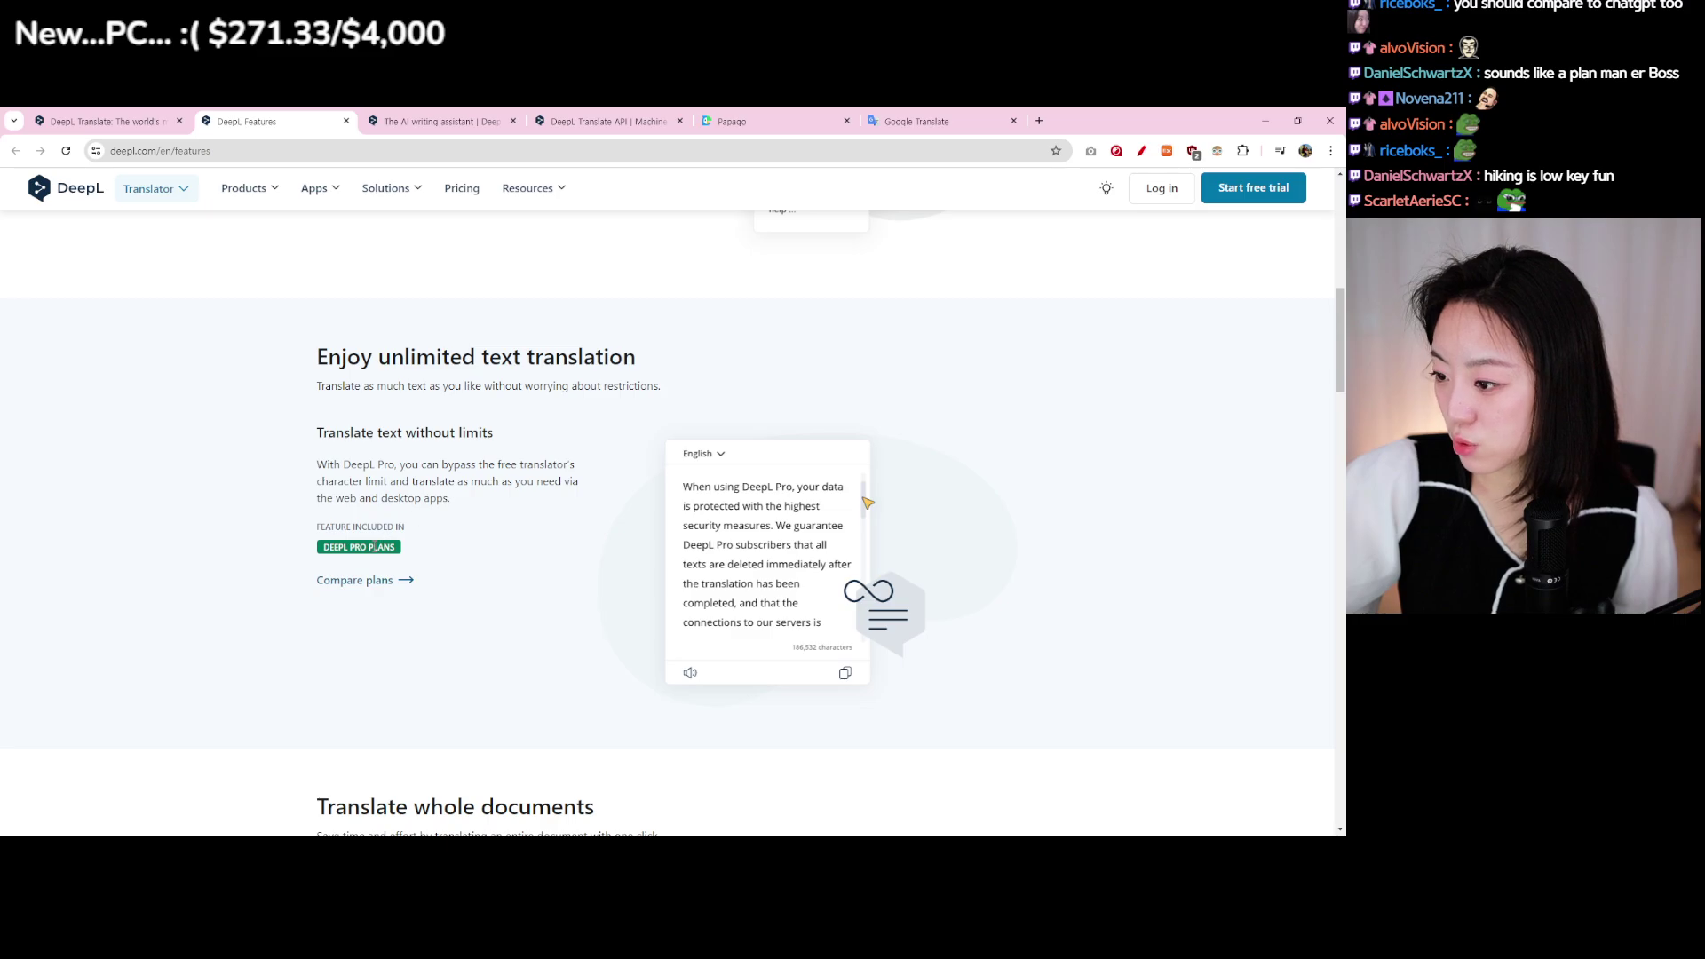
pyautogui.moveTo(448, 355); pyautogui.dragTo(674, 353)
pyautogui.click(711, 360)
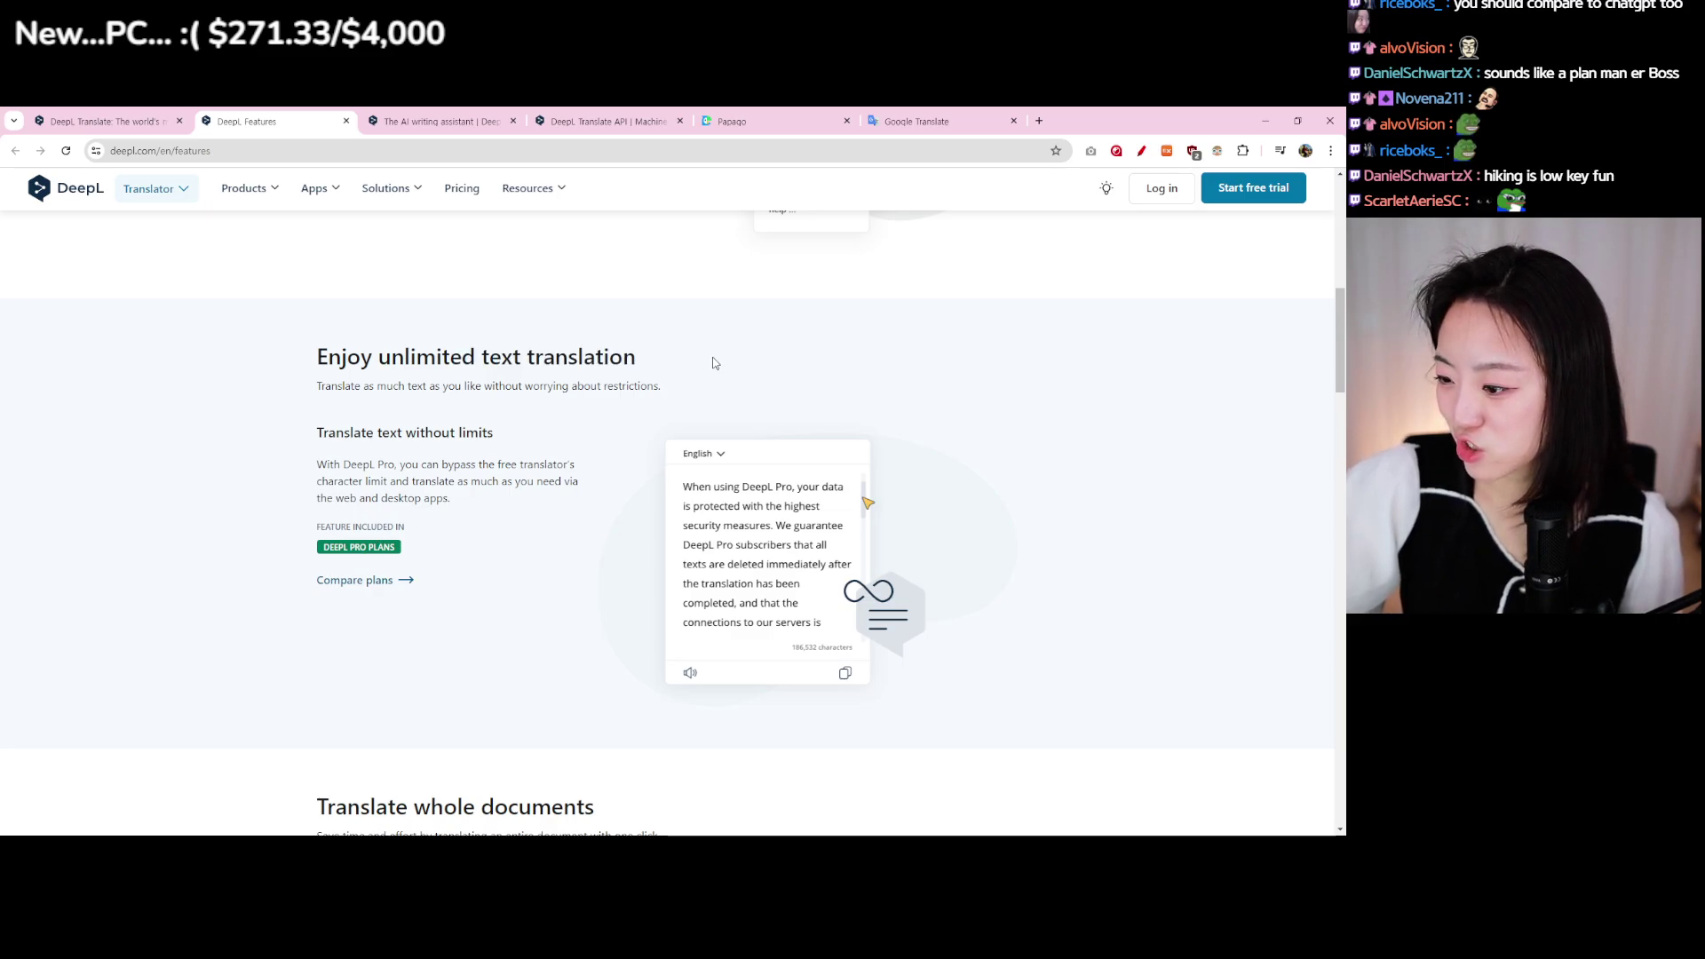
# Step: Read the Features page sections on tone of voice, custom glossary and built-in dictionary
pyautogui.scroll(-6, 603, 410)
pyautogui.scroll(-5, 603, 411)
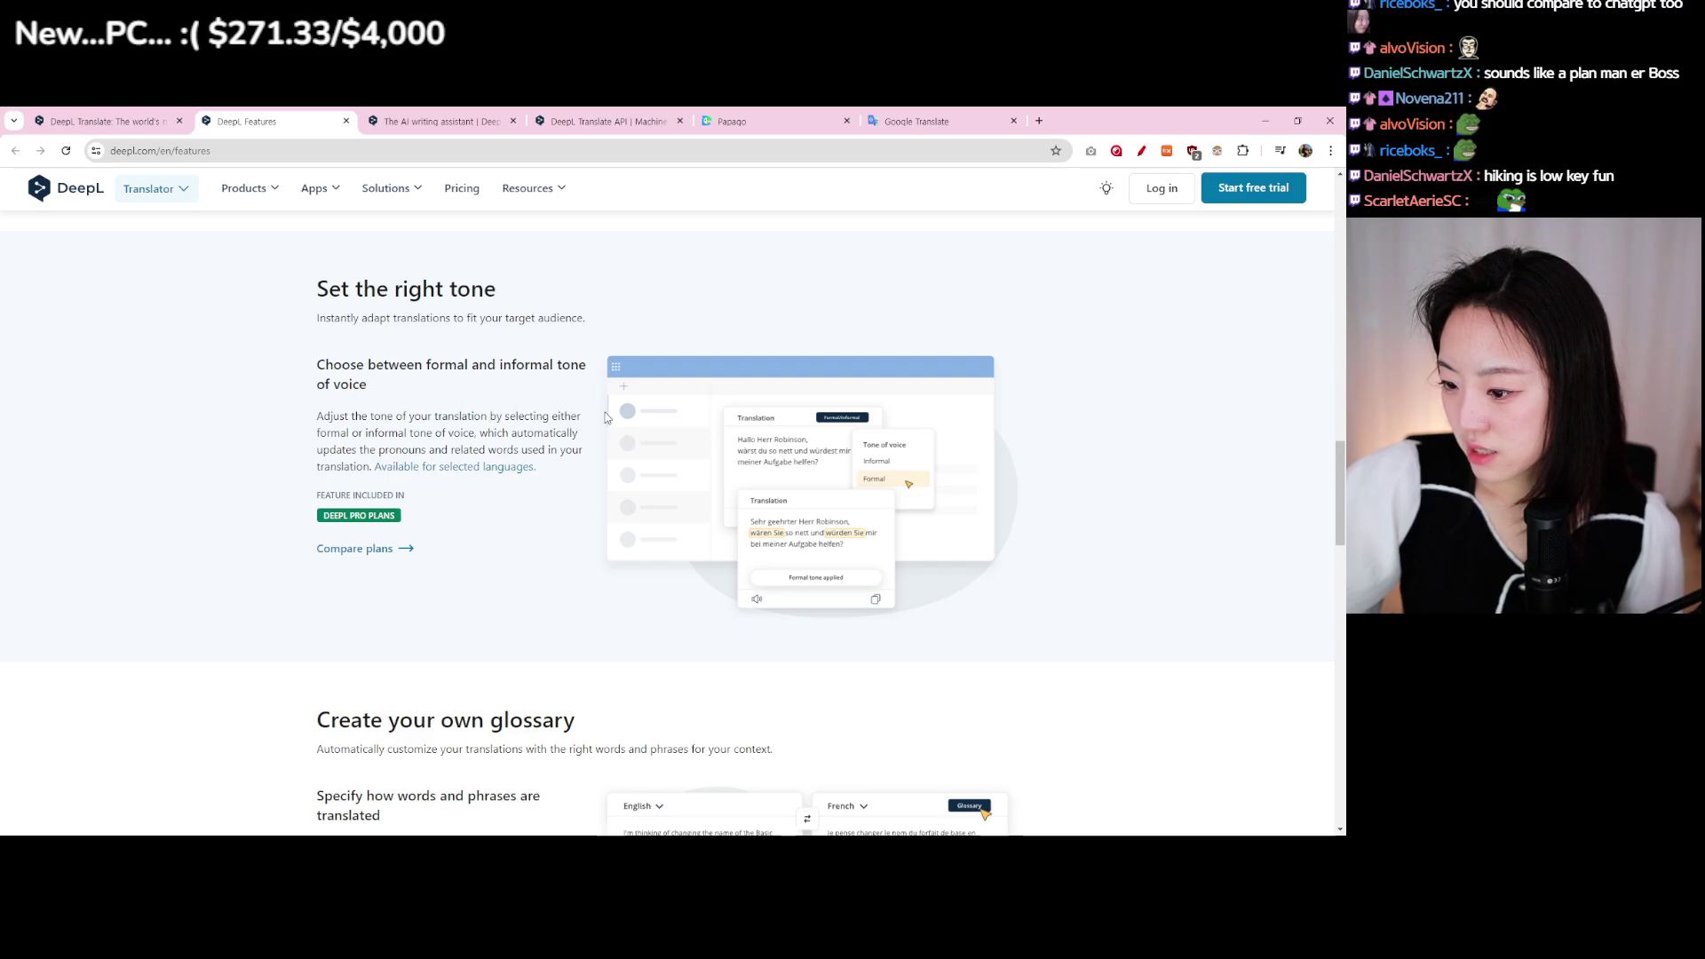
pyautogui.moveTo(523, 410)
pyautogui.scroll(-3, 523, 411)
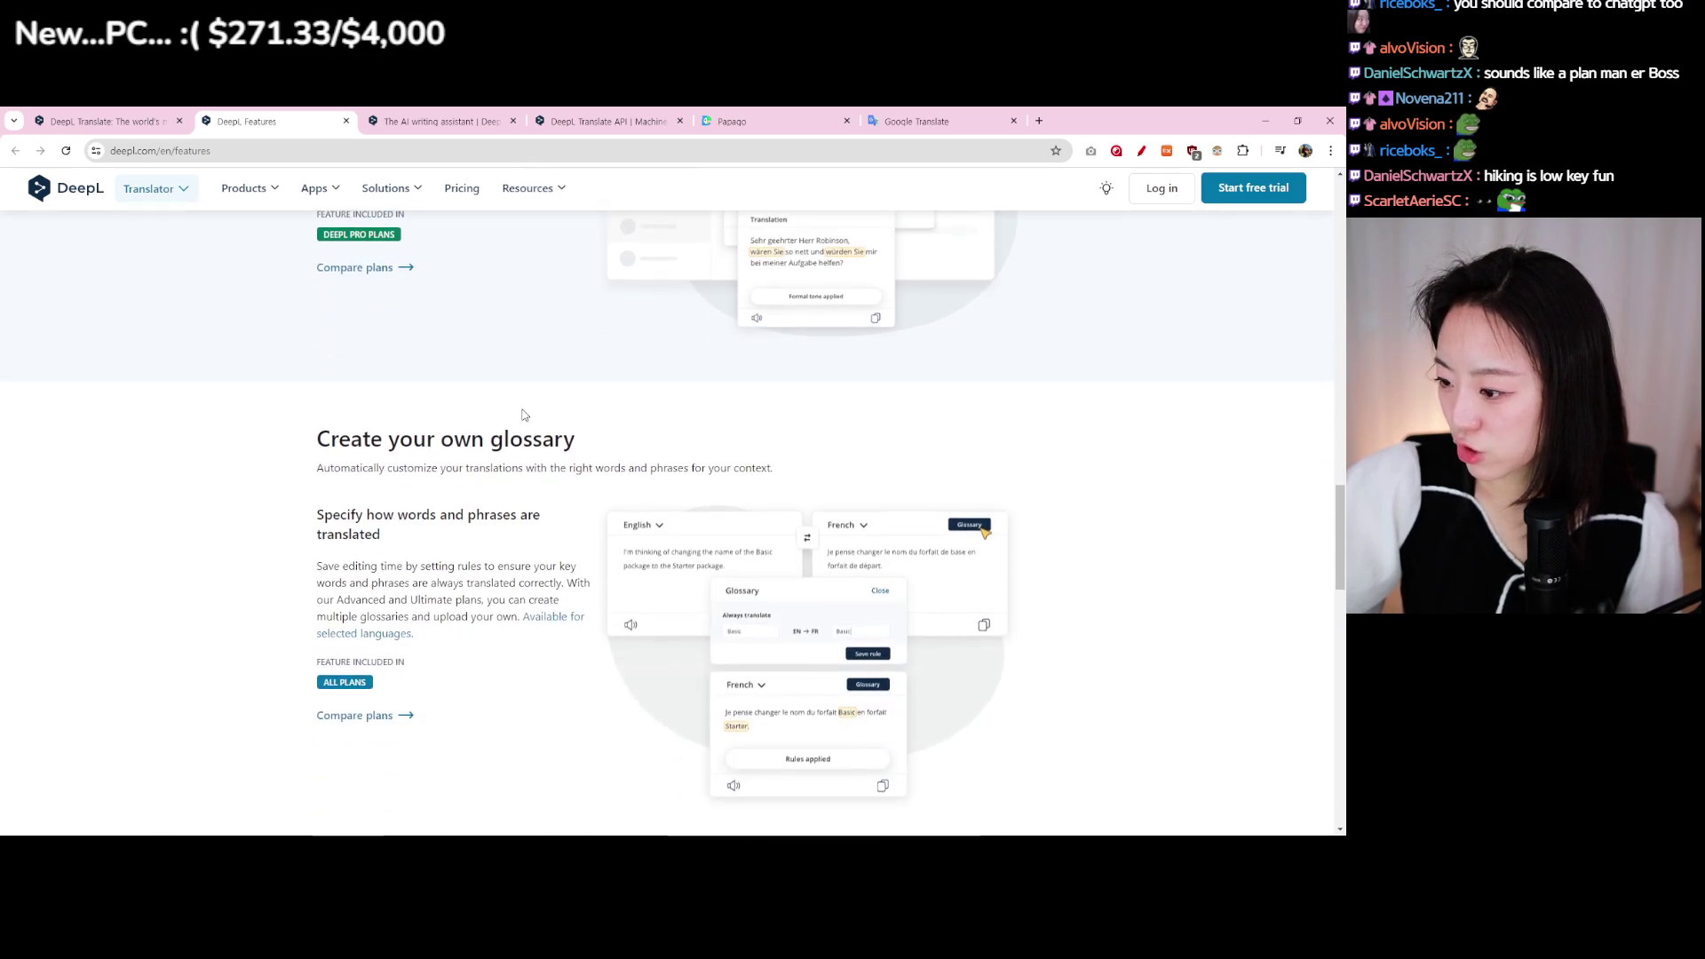
pyautogui.scroll(-2, 524, 414)
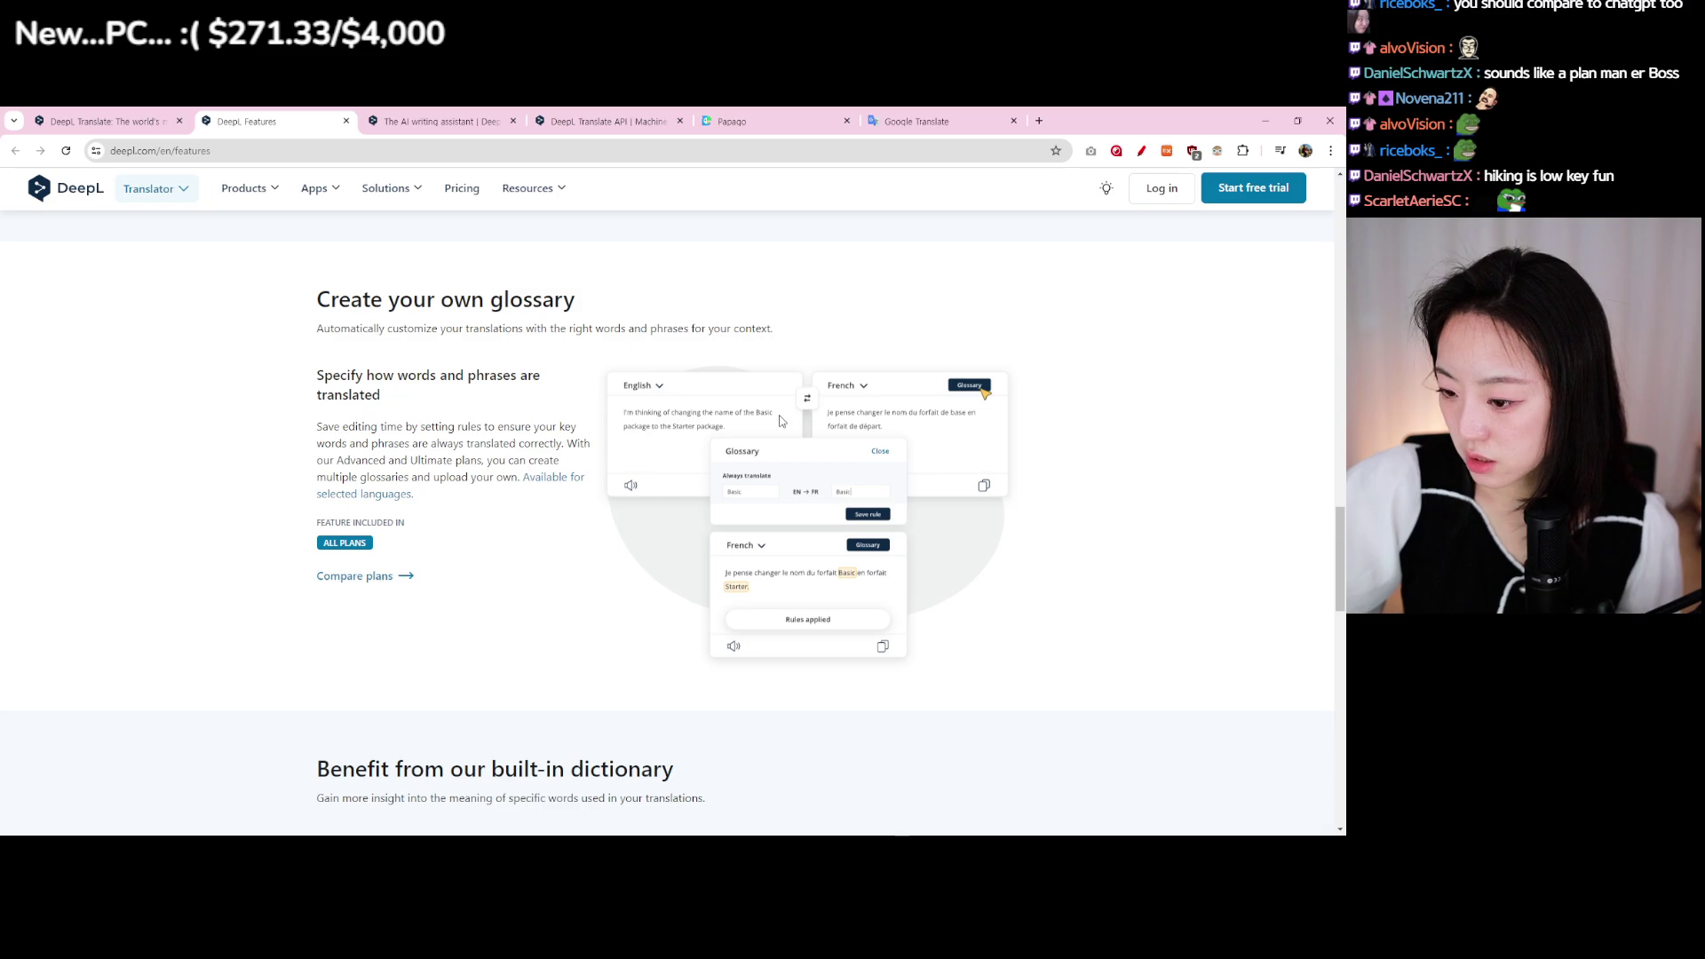
pyautogui.scroll(-6, 783, 421)
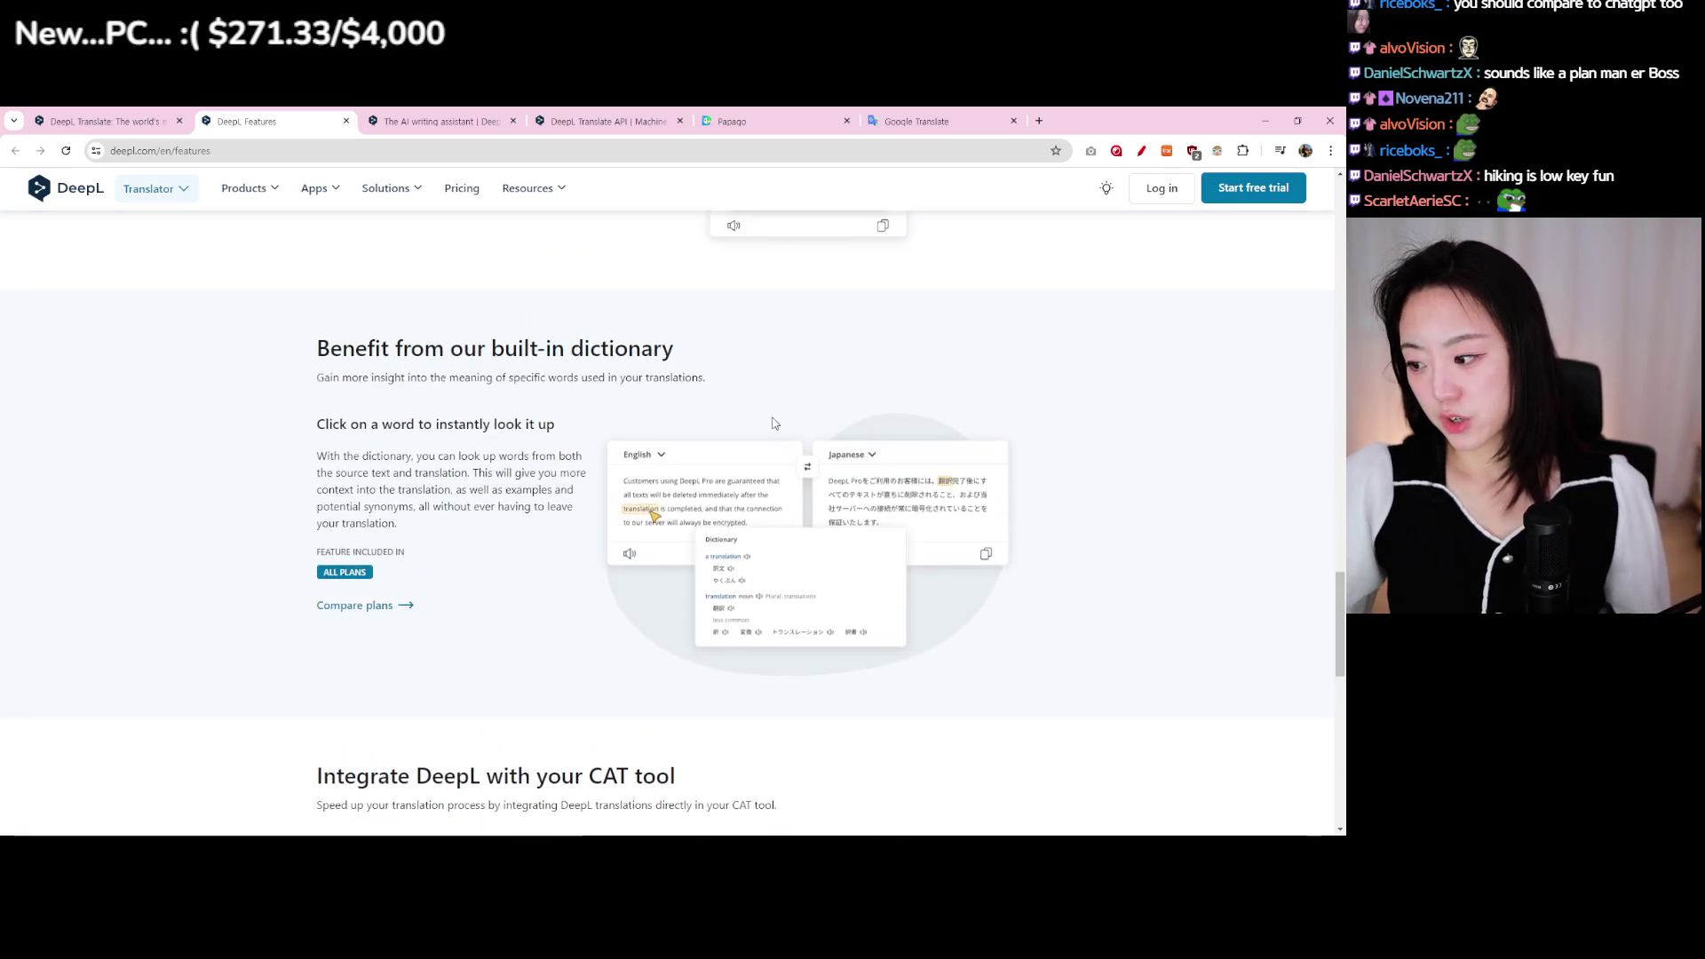
pyautogui.scroll(-4, 773, 424)
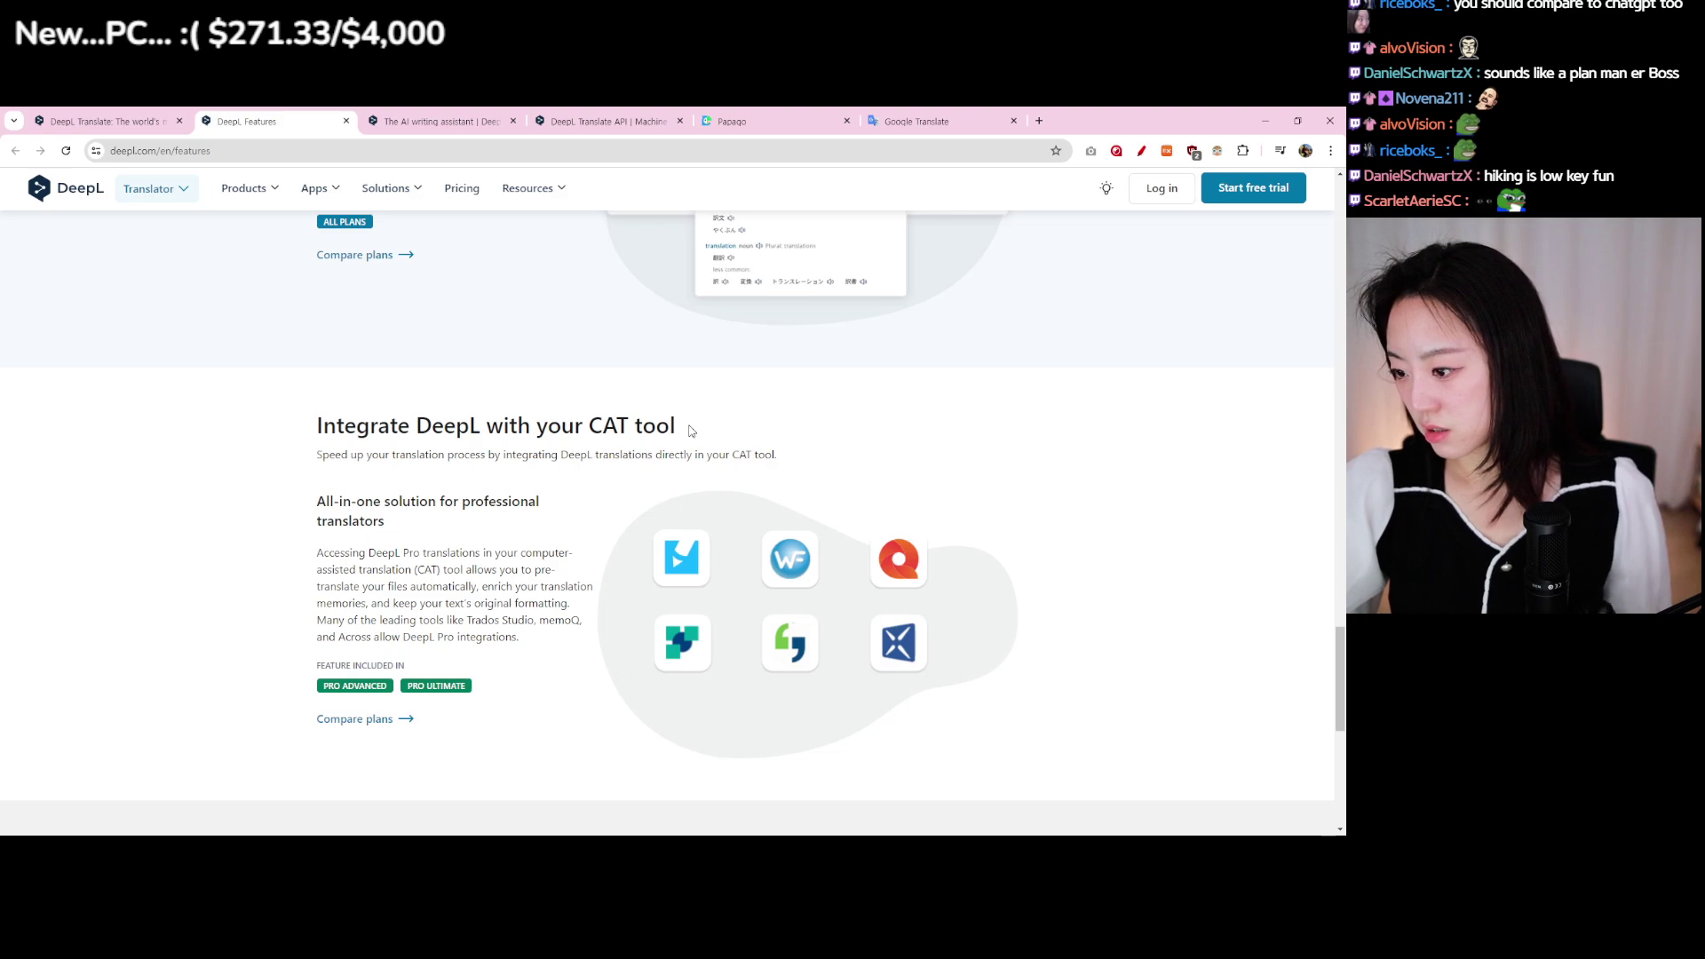
# Step: Examine the CAT tool integration section, highlighting its heading and the computer-assisted translation wording, and skim the rest of the page
pyautogui.moveTo(398, 427); pyautogui.dragTo(690, 418)
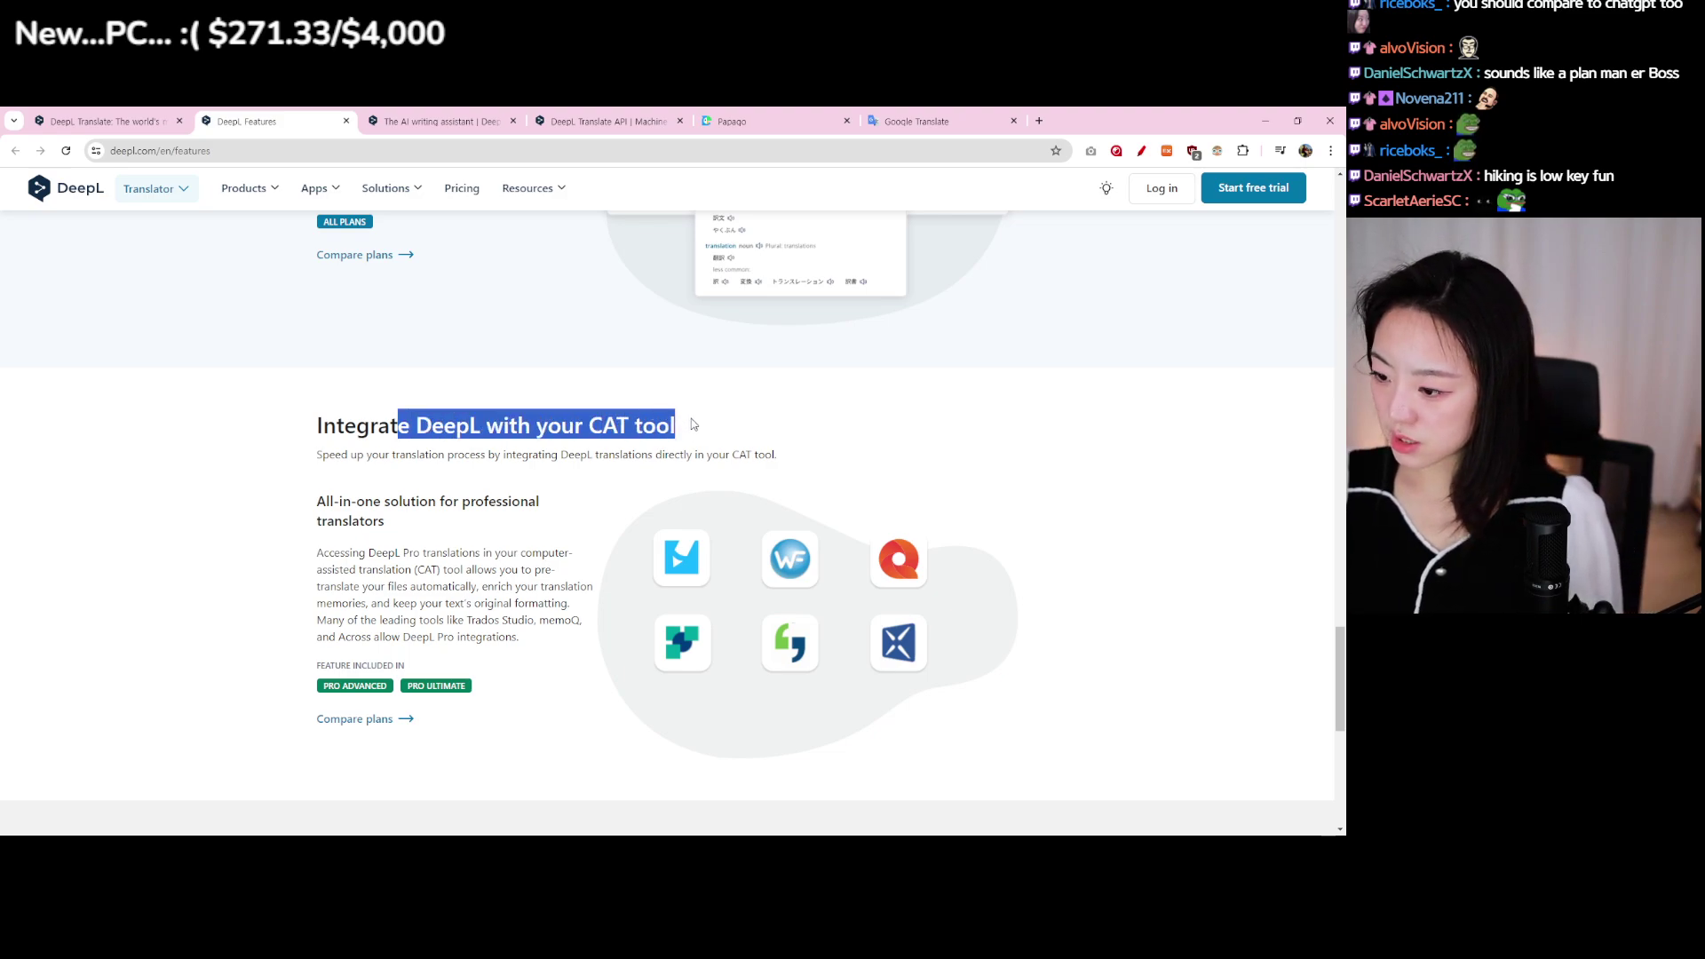
pyautogui.doubleClick(609, 426)
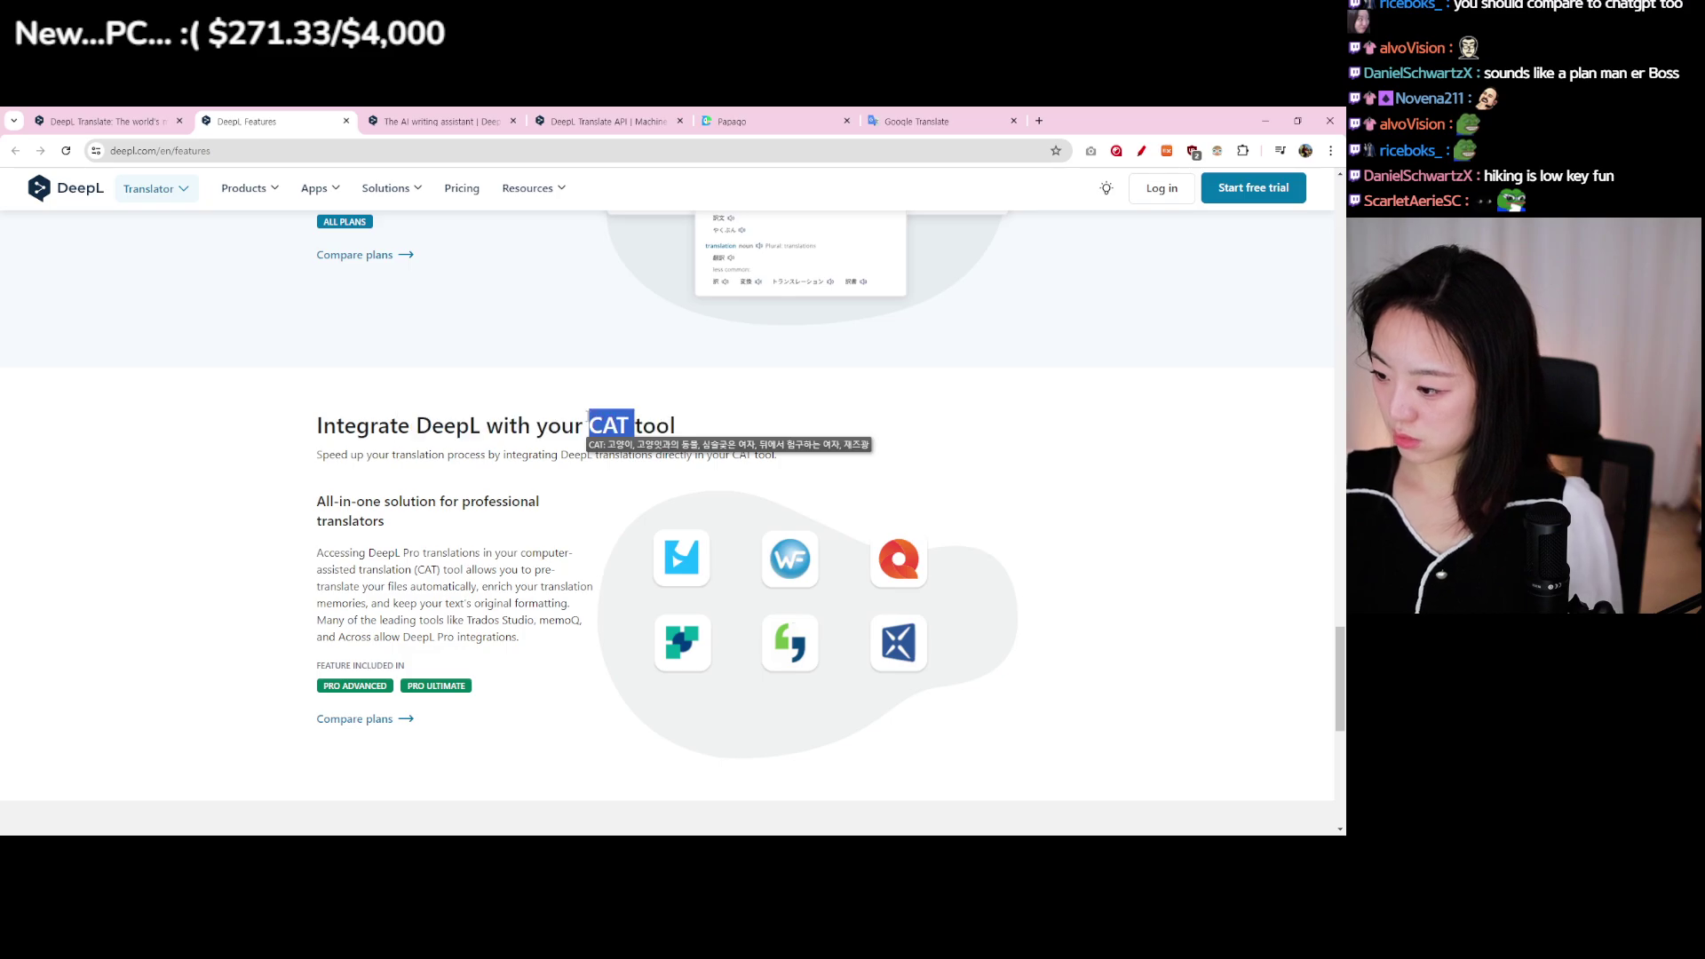
pyautogui.click(536, 497)
pyautogui.moveTo(345, 578); pyautogui.dragTo(439, 570)
pyautogui.scroll(-4, 589, 566)
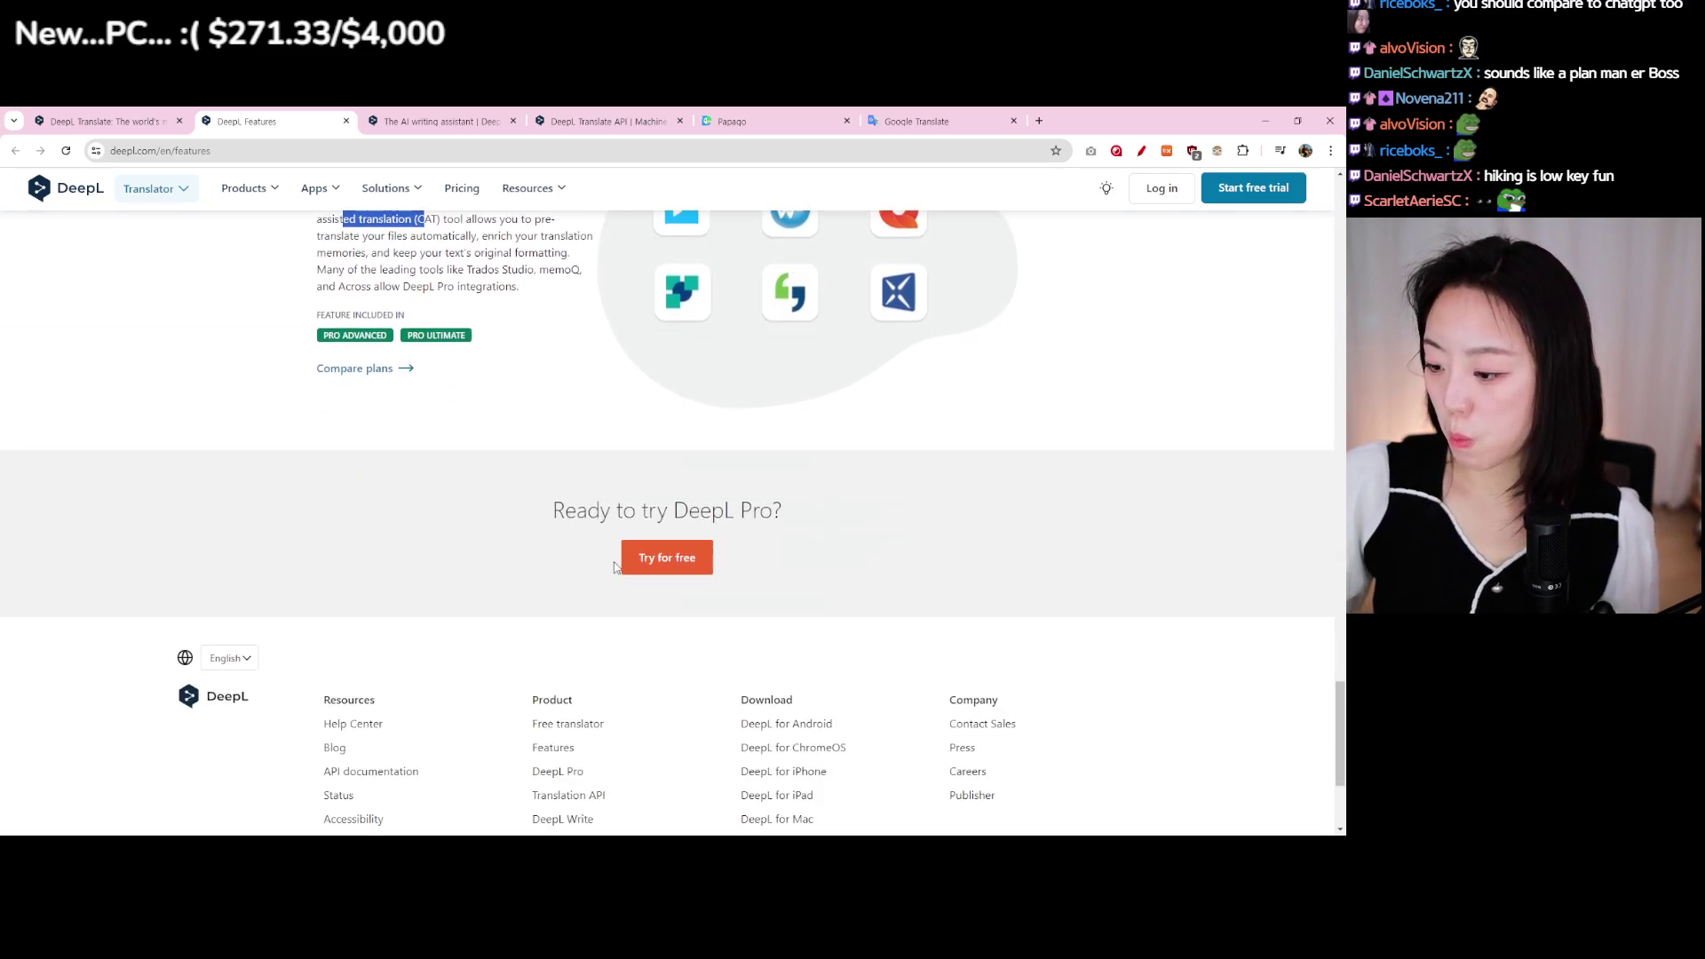
pyautogui.scroll(15, 630, 567)
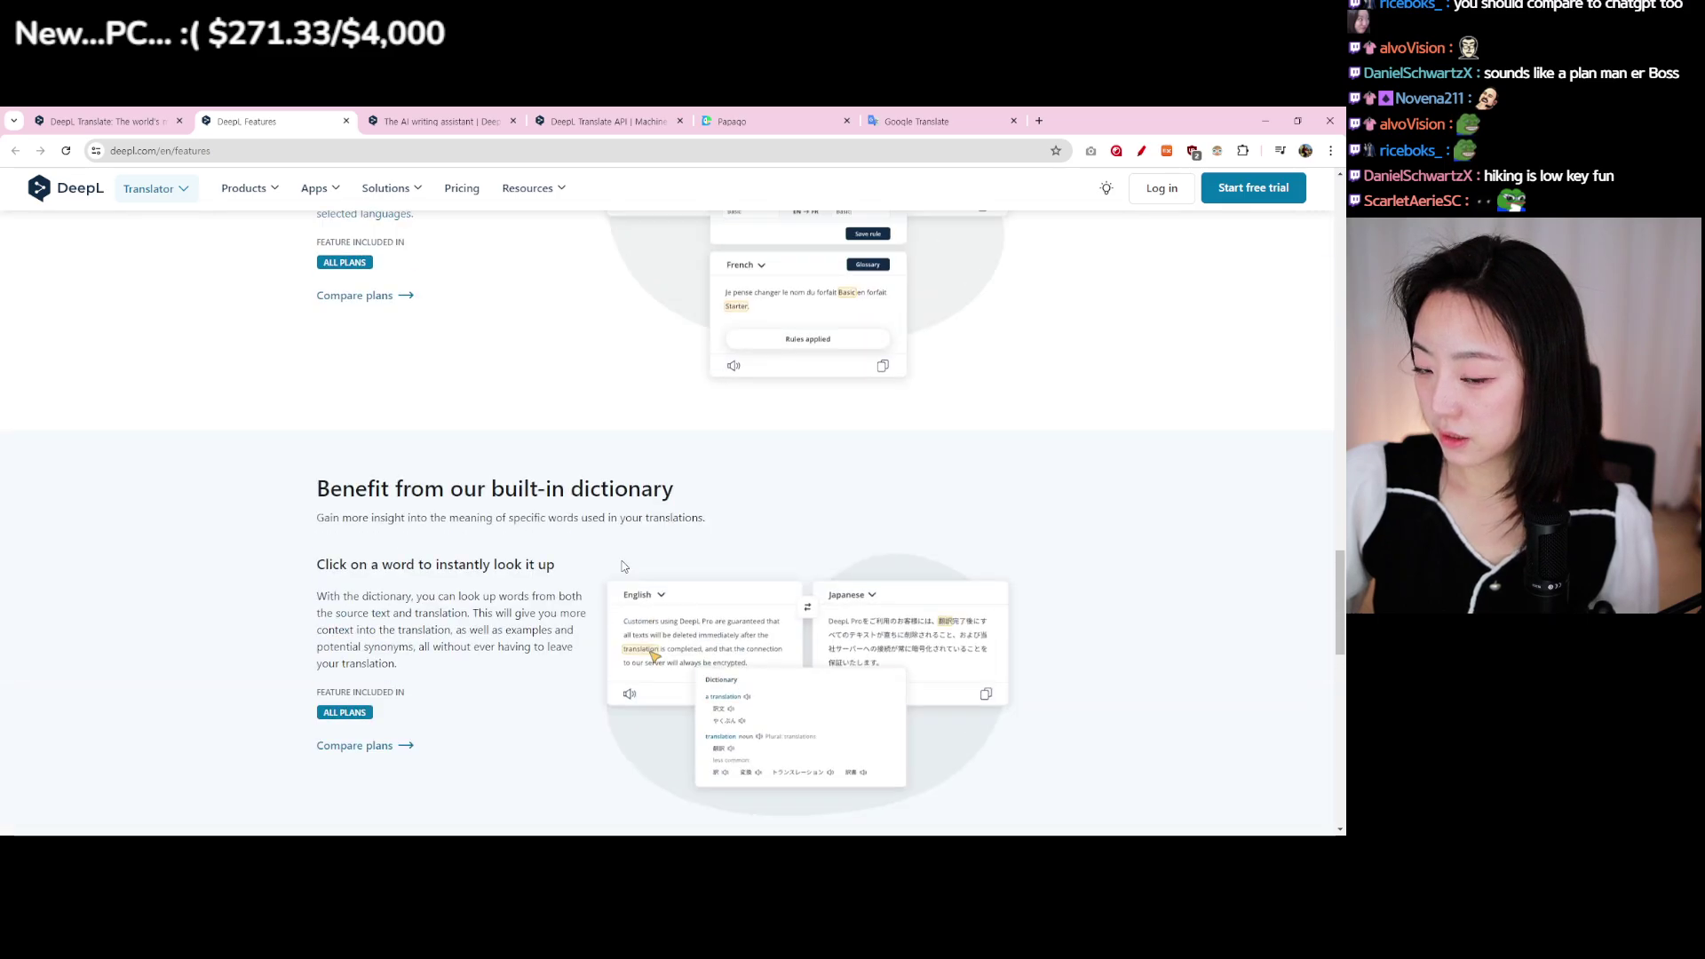
# Step: Open the Translation quality page from Solutions in its own tab and examine the language-pair accuracy charts, highlighting the English–Japanese label
pyautogui.scroll(5, 595, 556)
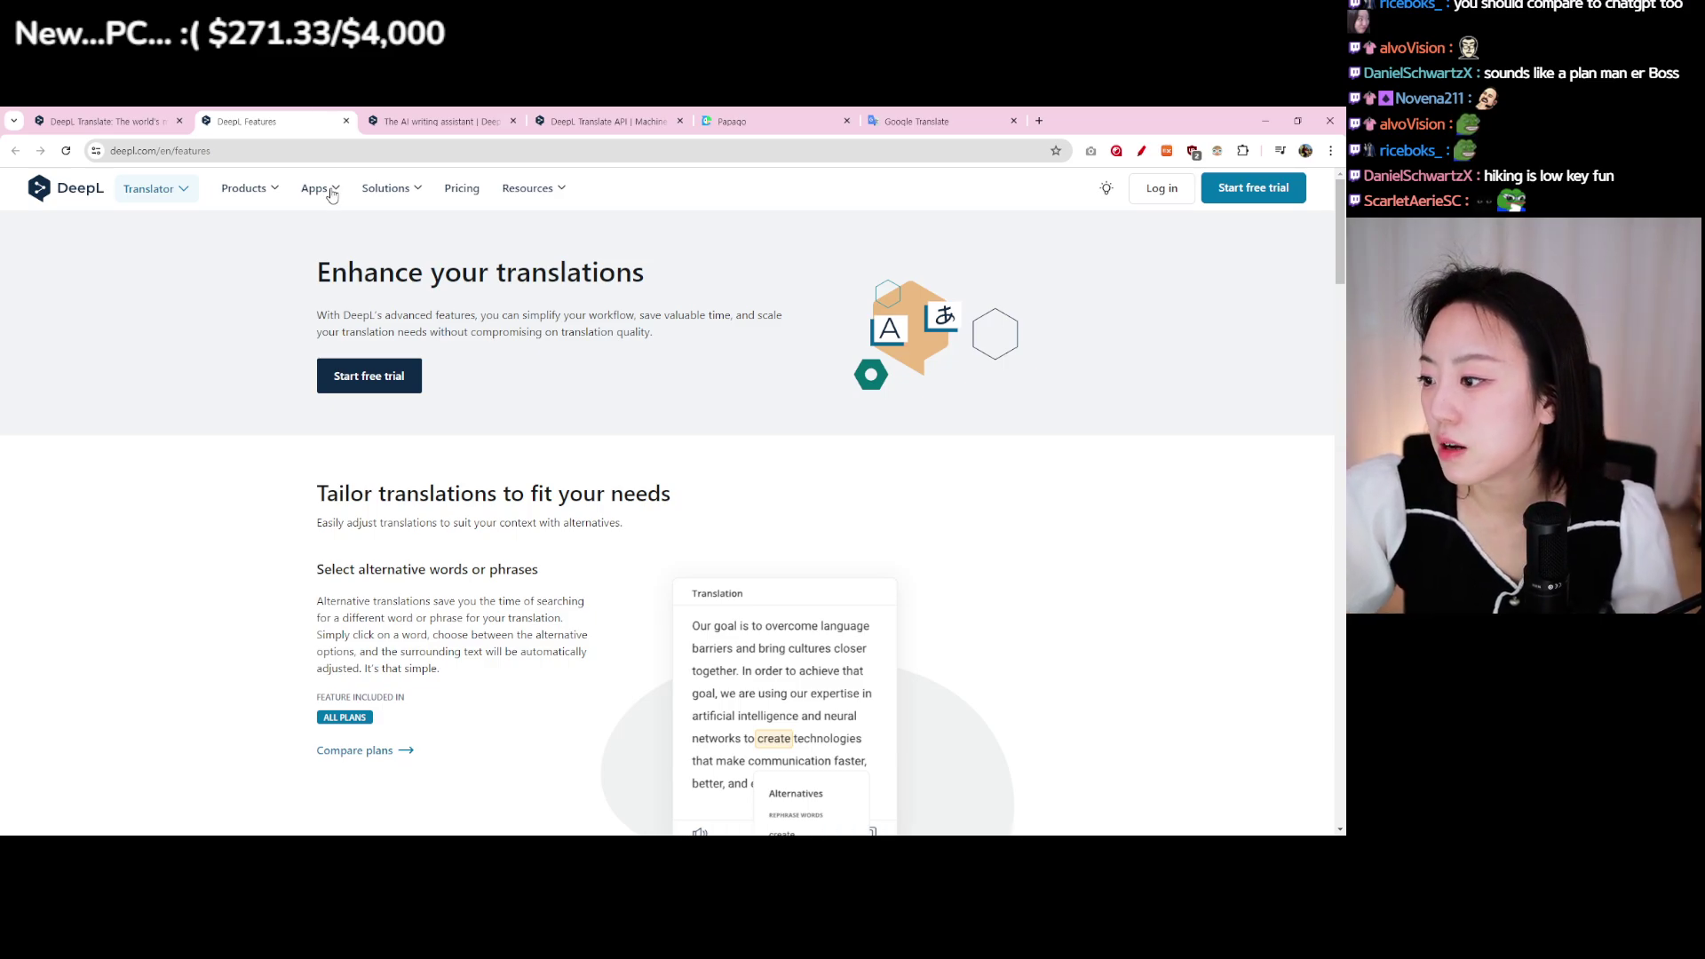
pyautogui.click(387, 188)
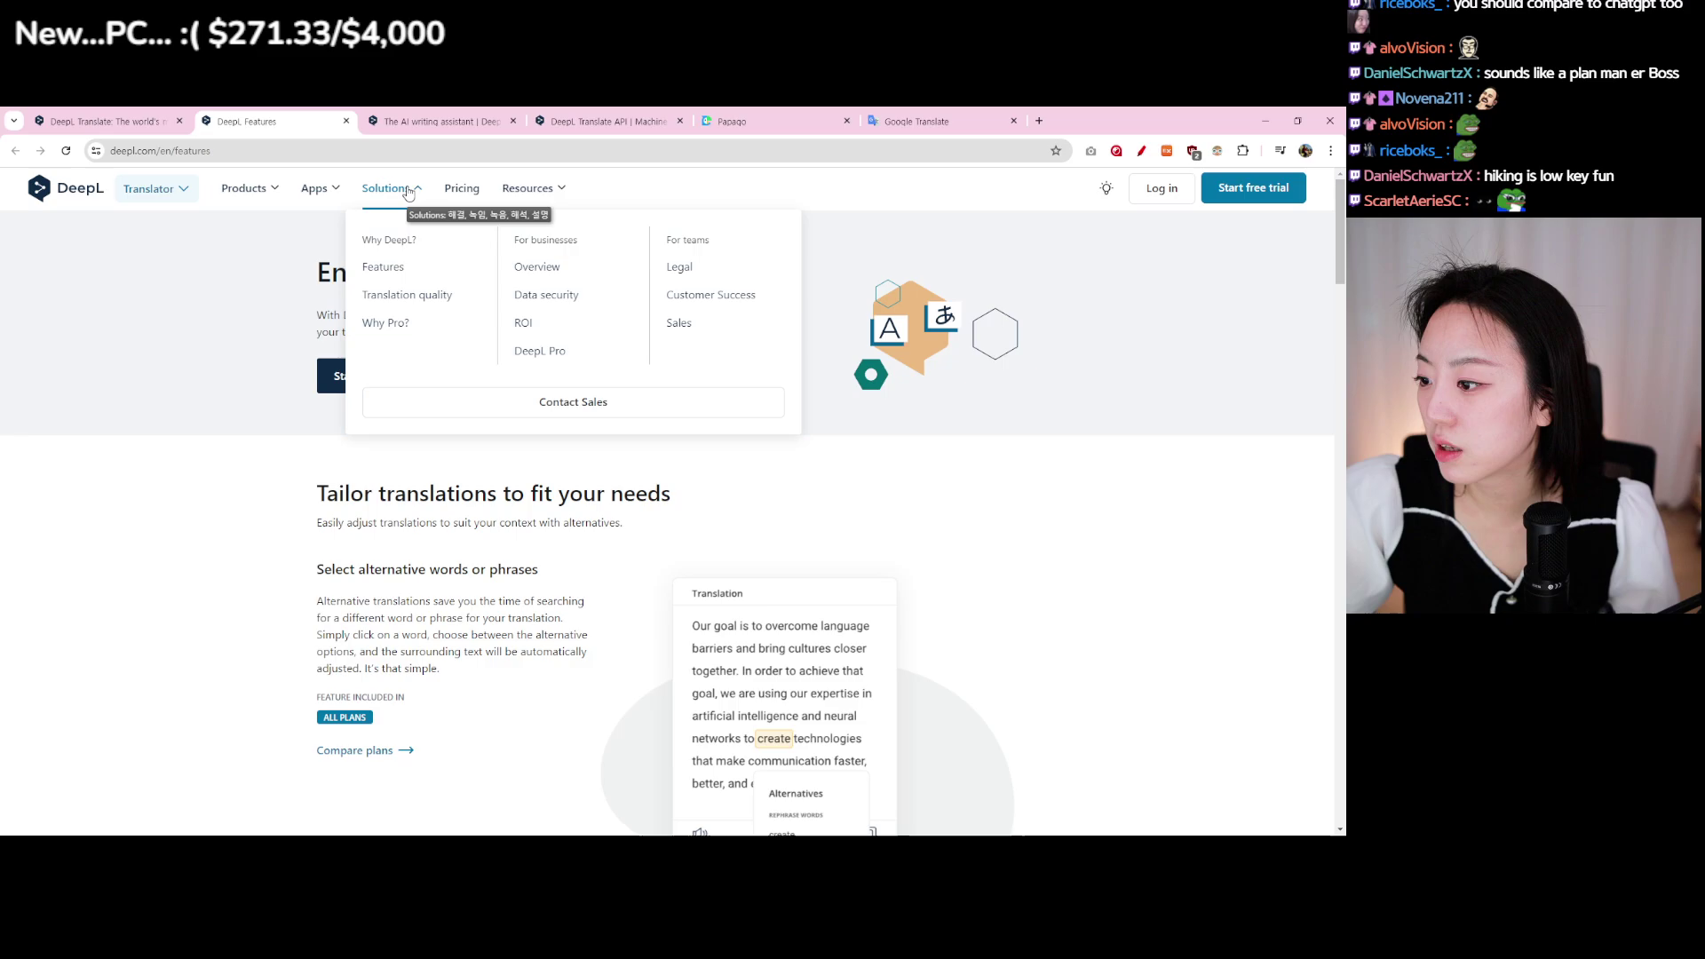
pyautogui.middleClick(415, 298)
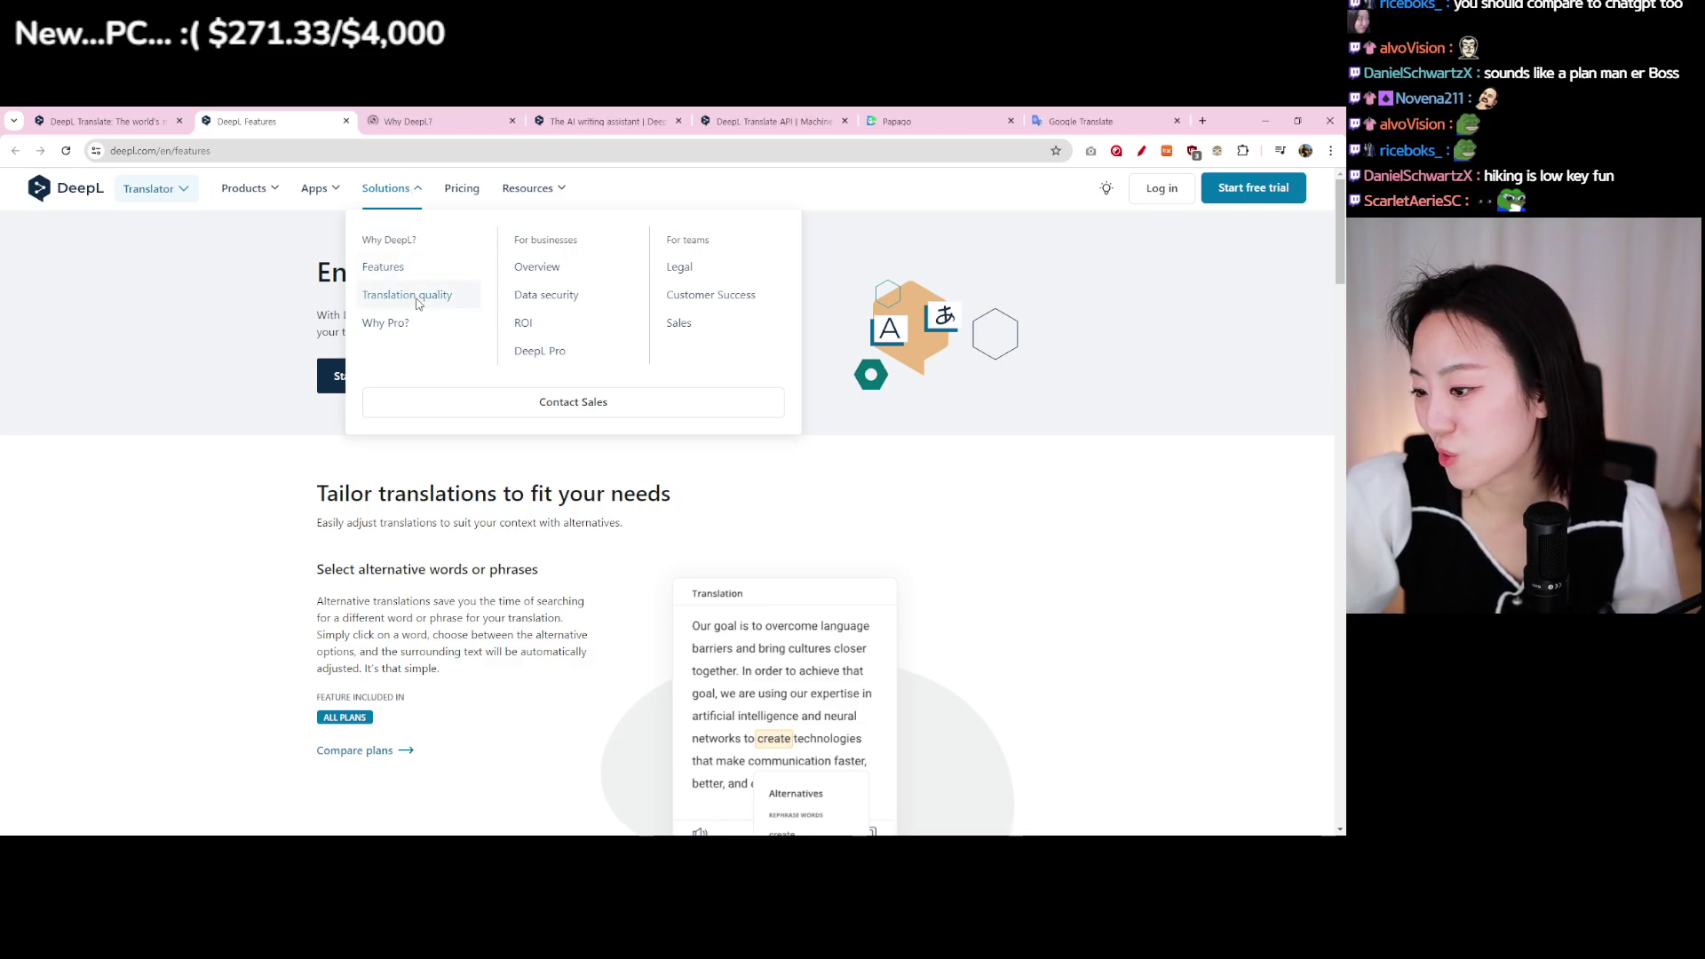
pyautogui.hotkey('ctrl', 'Tab')
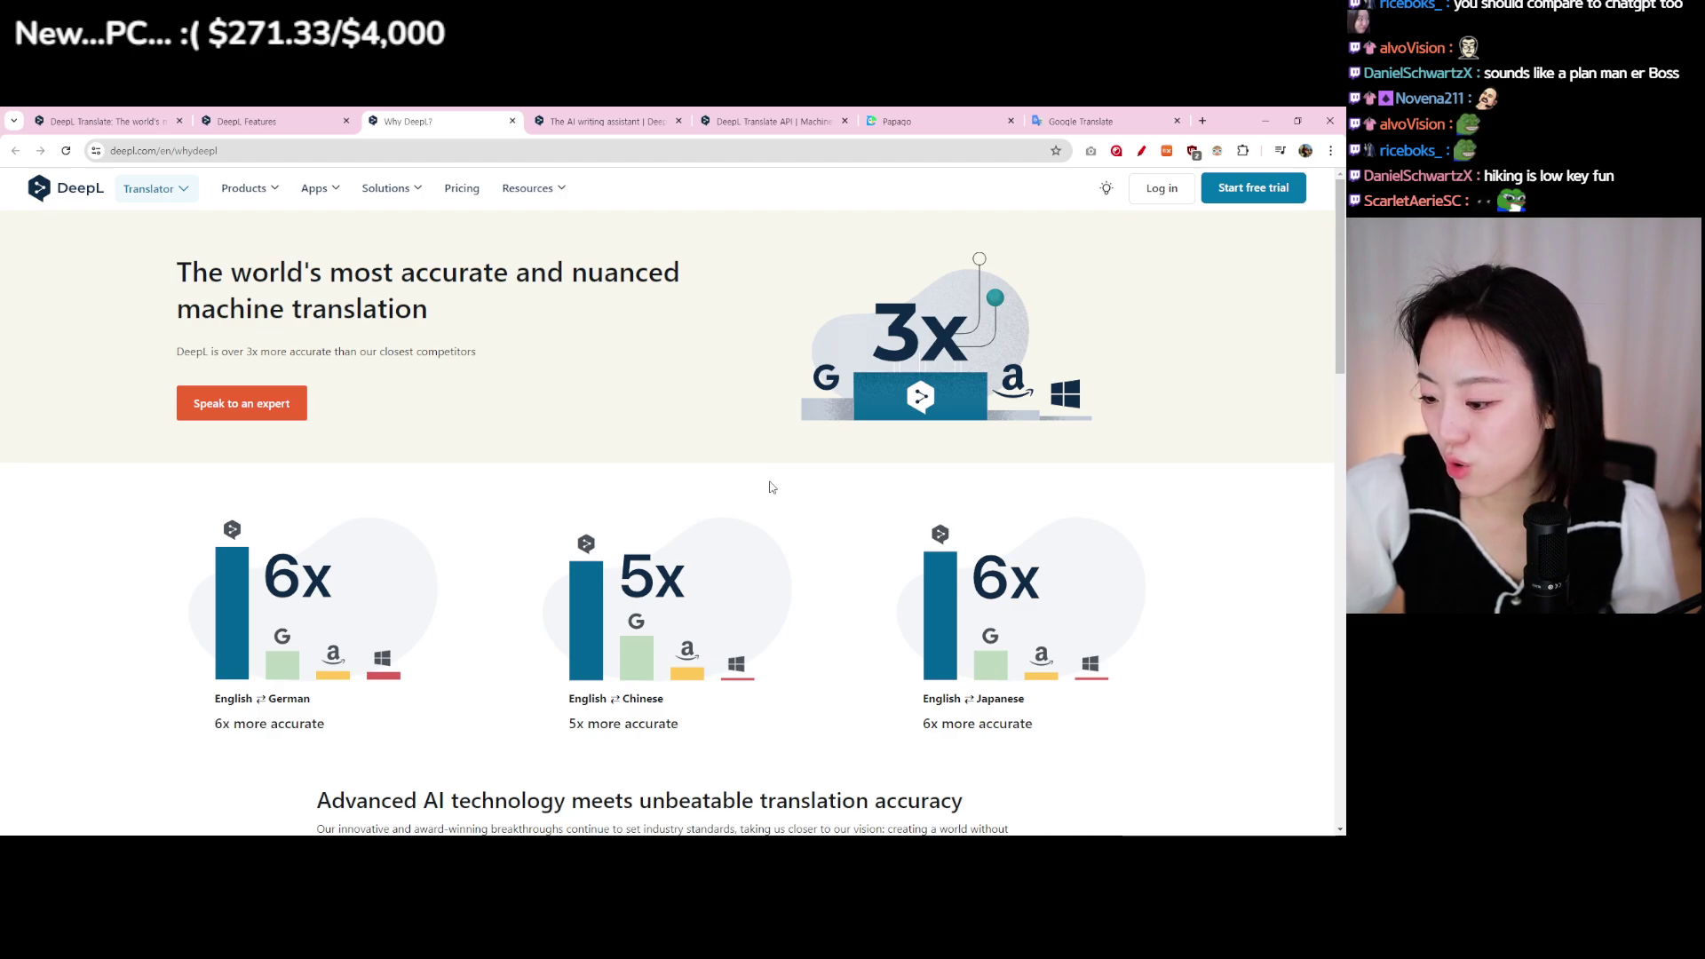
pyautogui.scroll(-1, 771, 486)
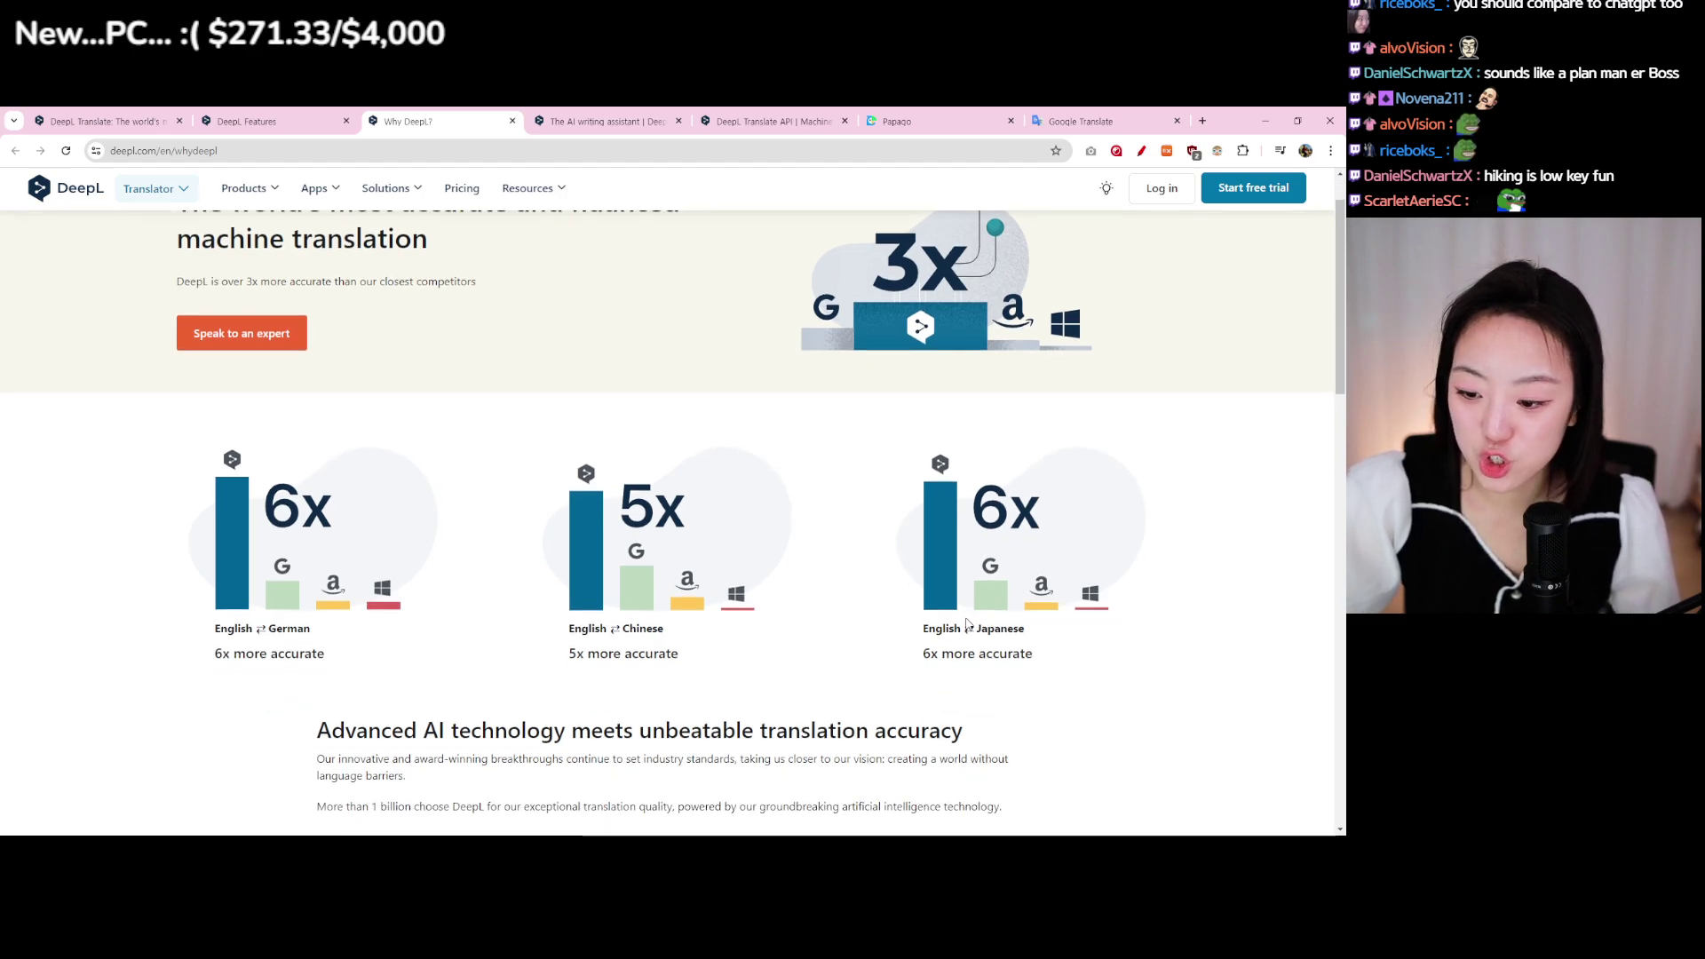
pyautogui.moveTo(951, 629); pyautogui.dragTo(1028, 635)
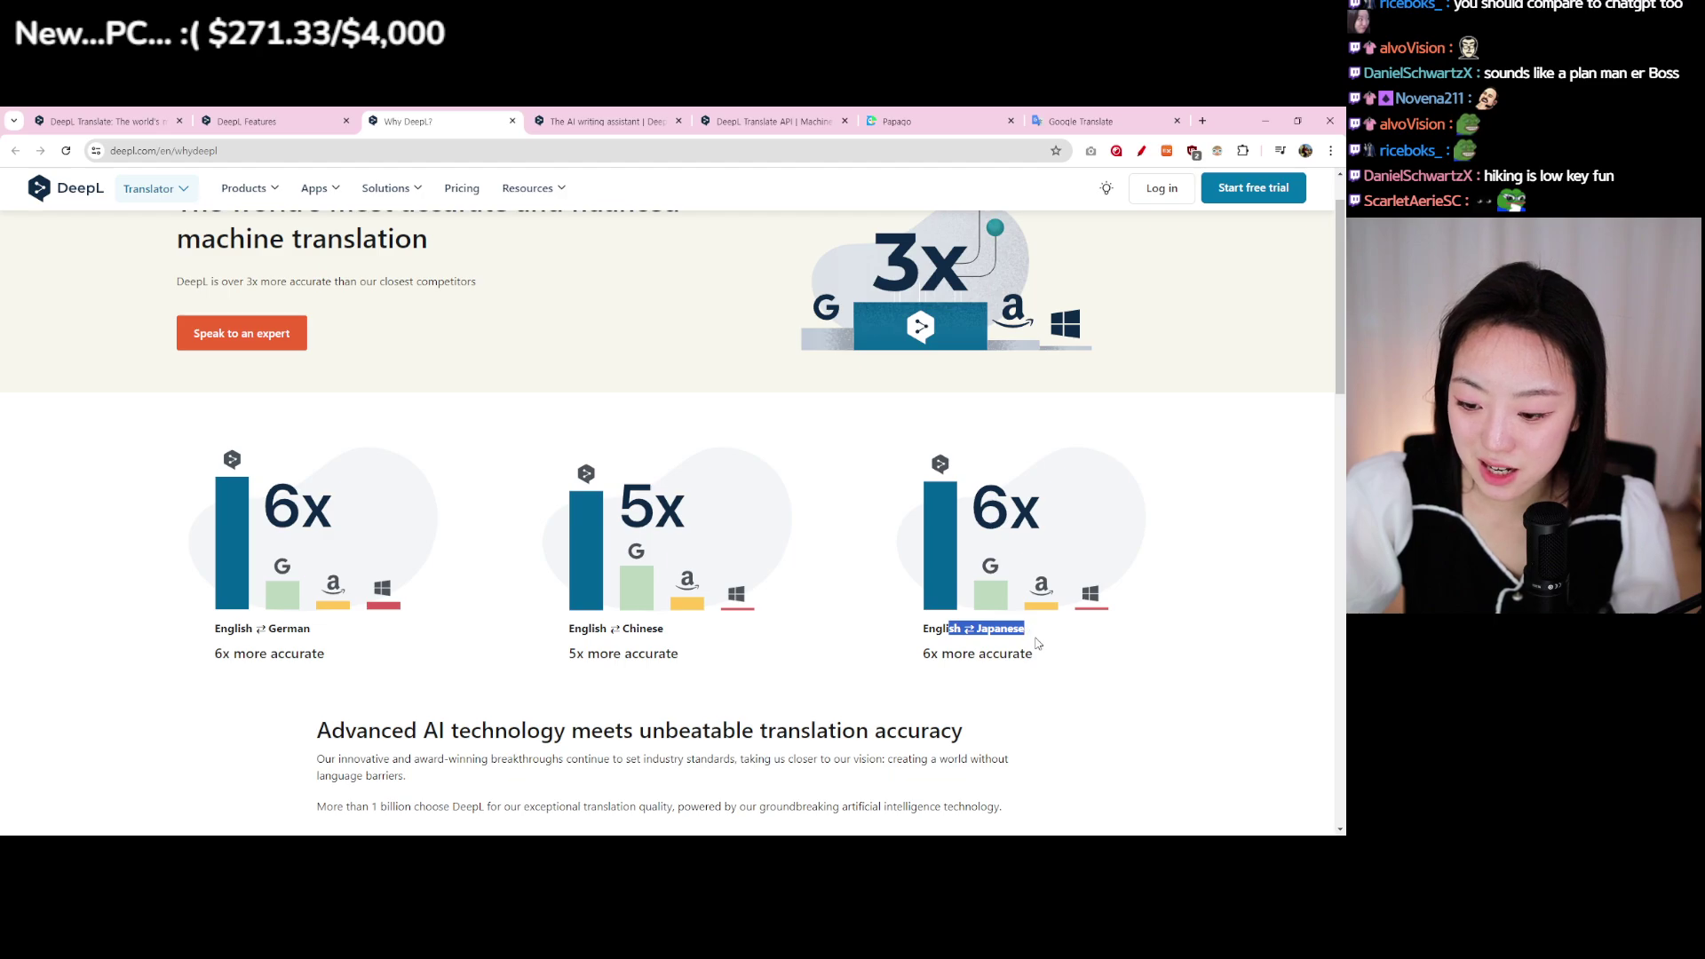
pyautogui.click(1039, 646)
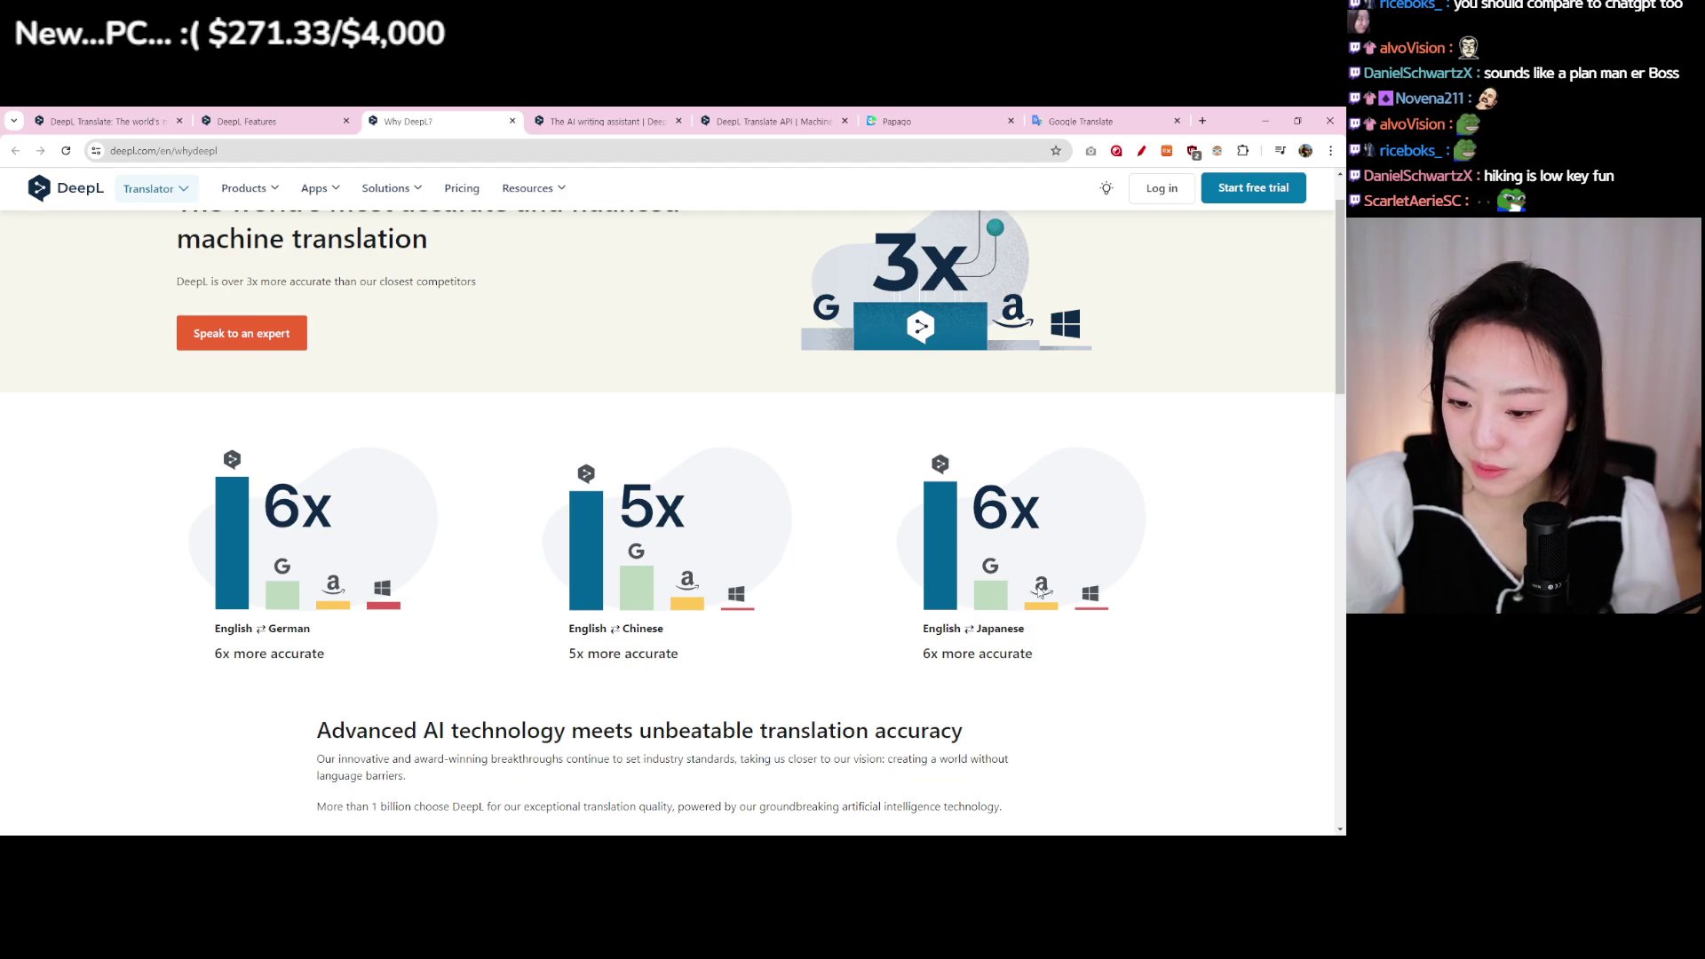
pyautogui.scroll(1, 1097, 607)
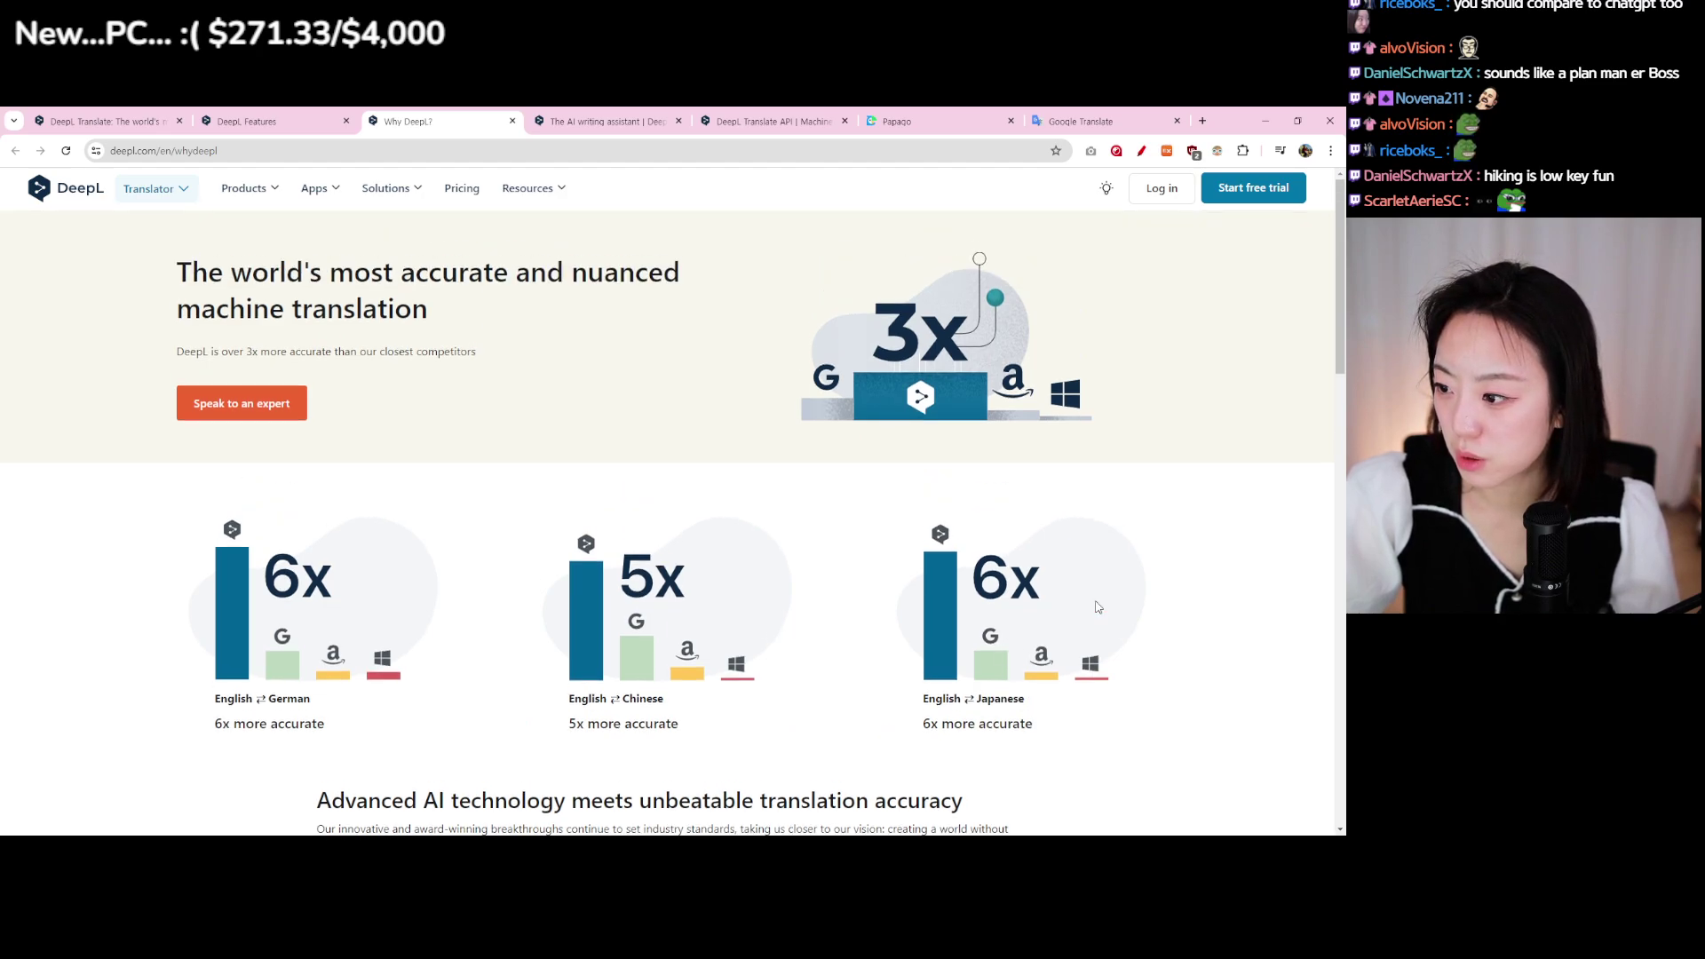
pyautogui.click(222, 402)
pyautogui.click(533, 121)
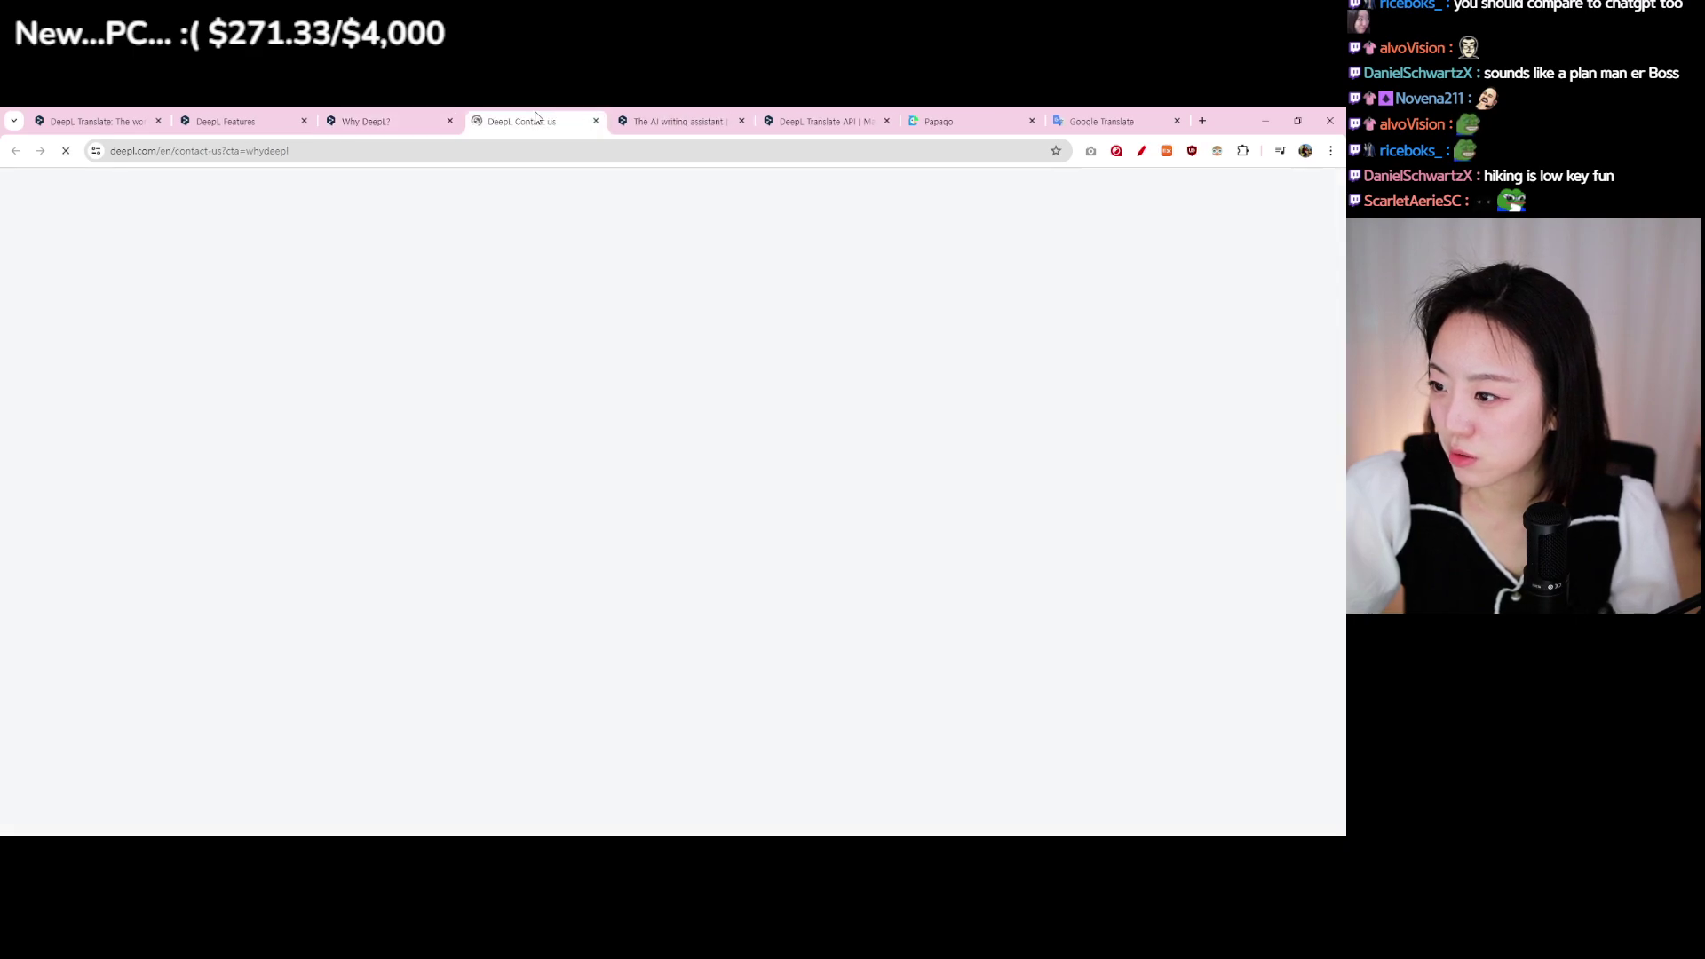
pyautogui.middleClick(537, 121)
# Step: Read the section on the world's best machine translation and the press quote, highlighting its TechCrunch, USA attribution
pyautogui.scroll(-7, 544, 373)
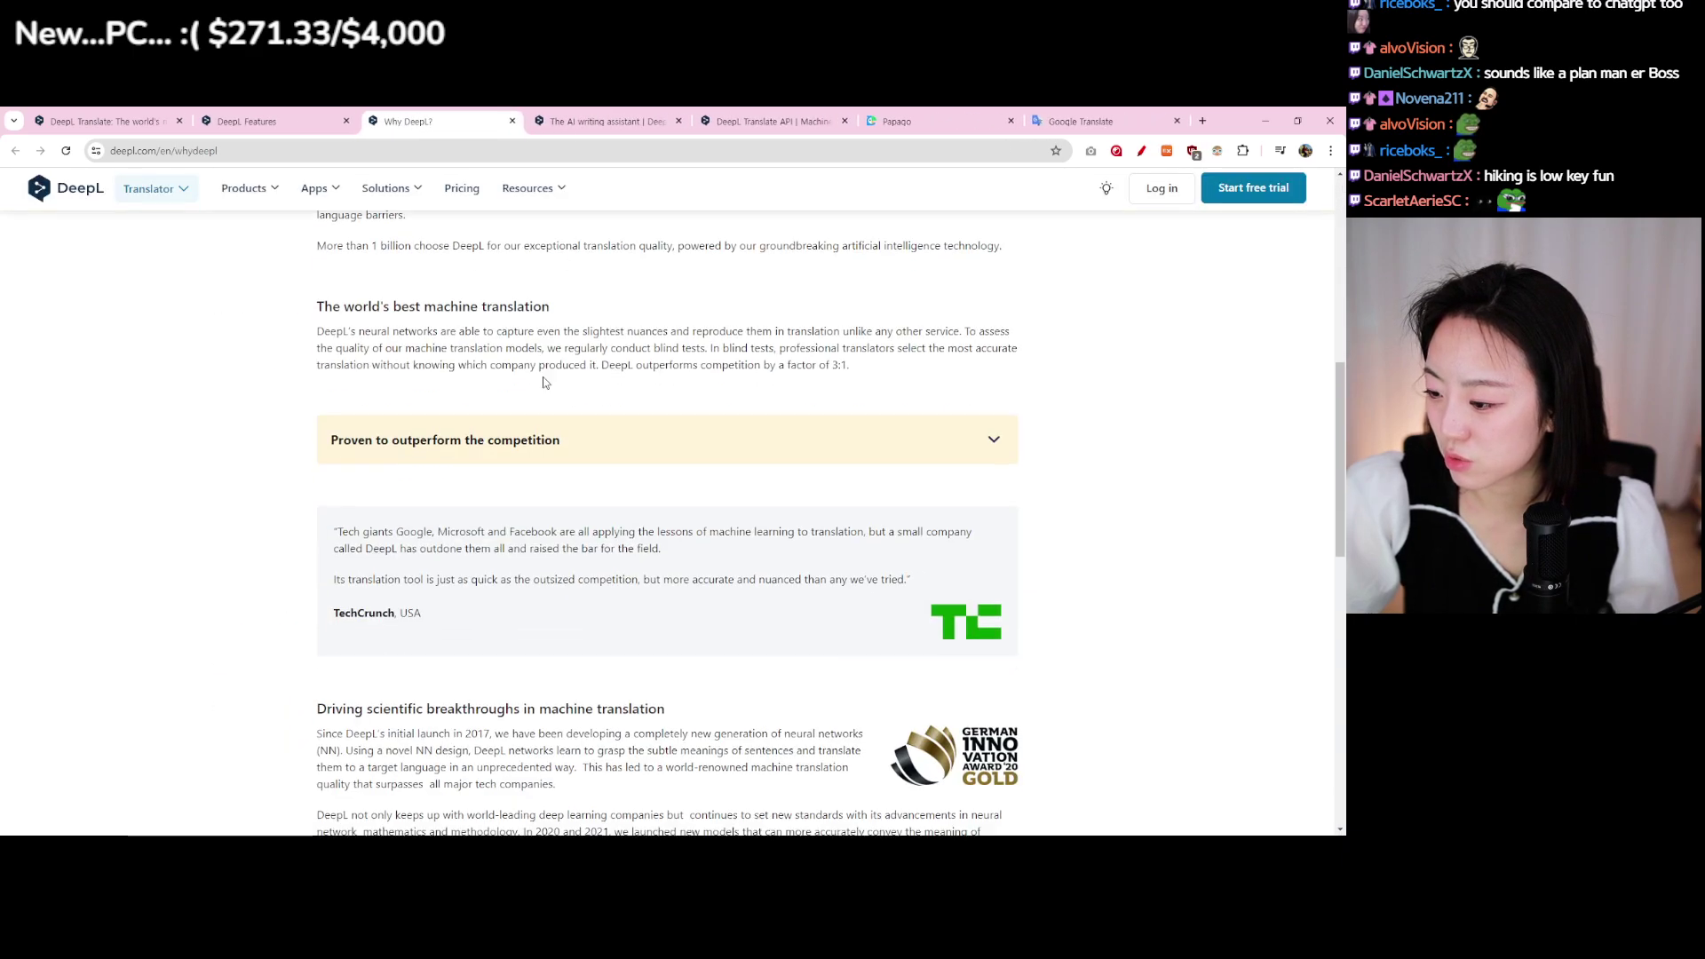
pyautogui.scroll(3, 543, 377)
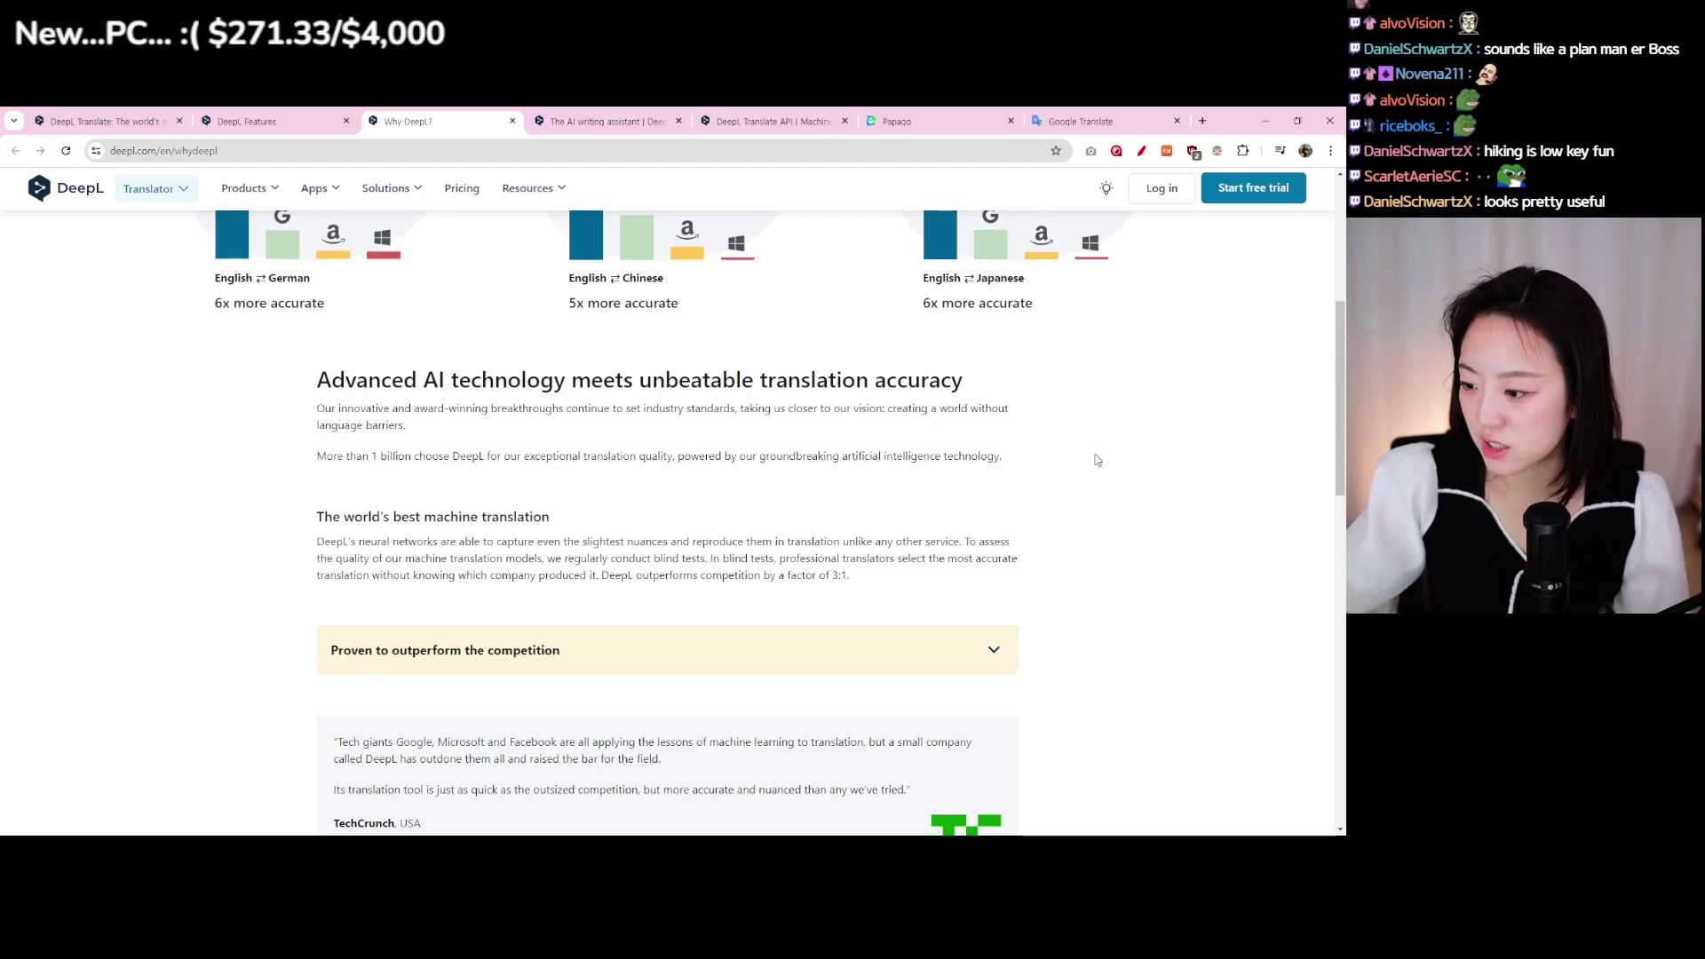
pyautogui.scroll(-1, 1098, 459)
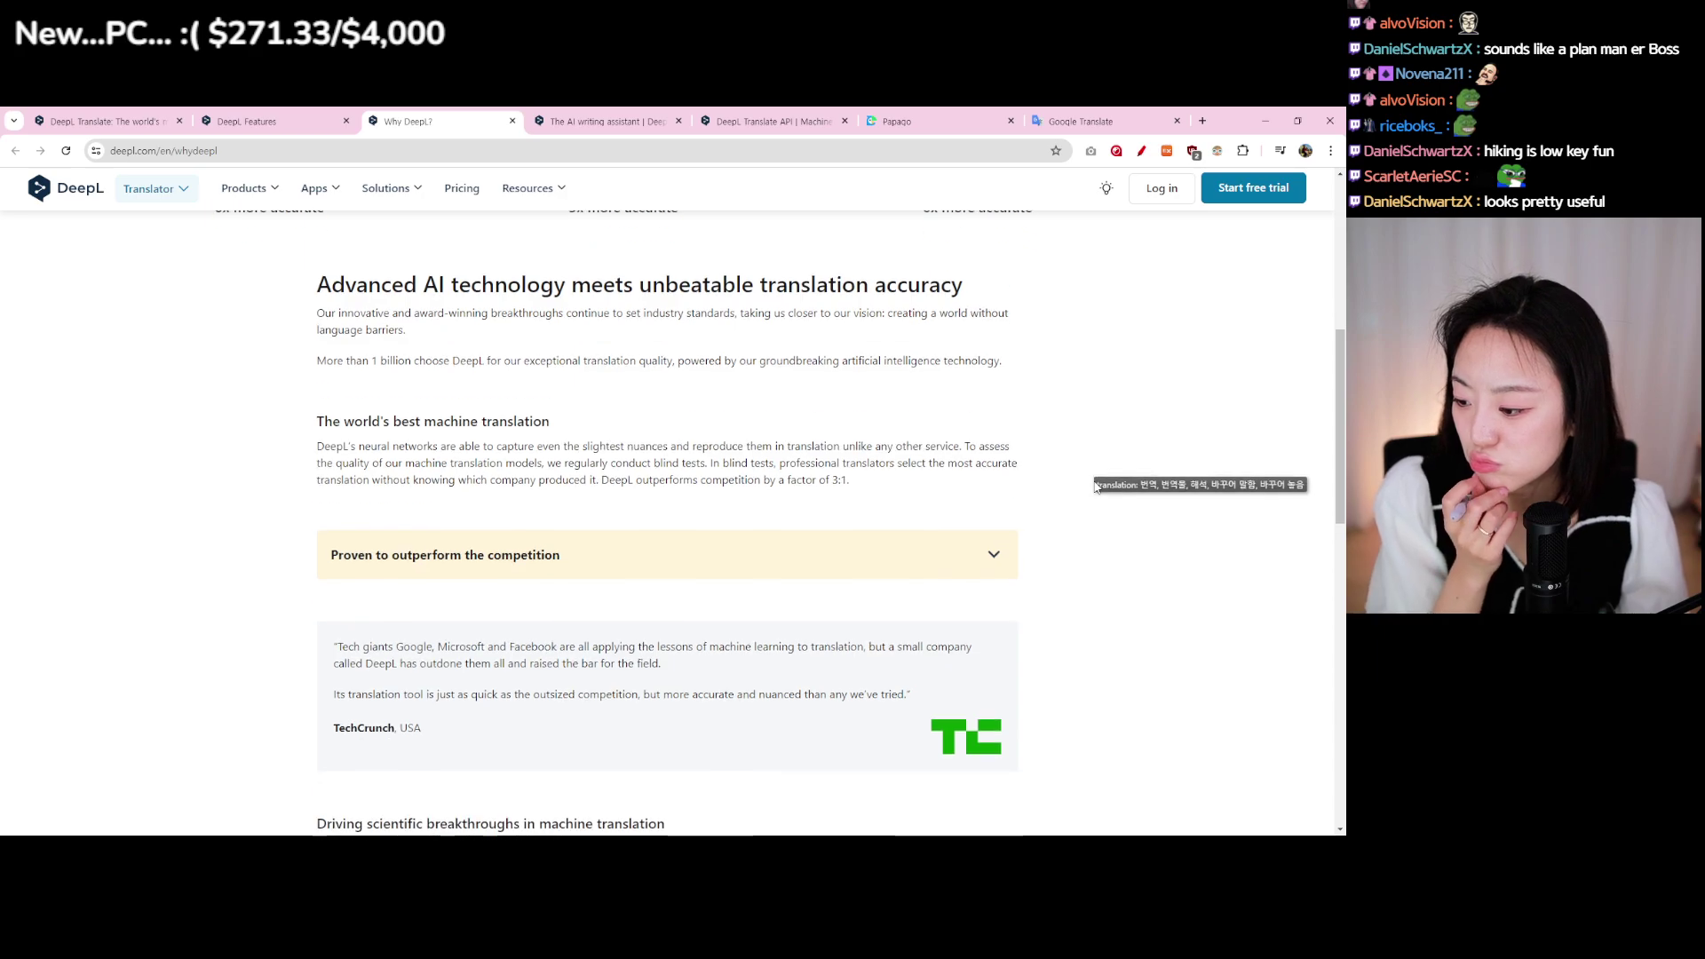
pyautogui.scroll(-2, 1096, 486)
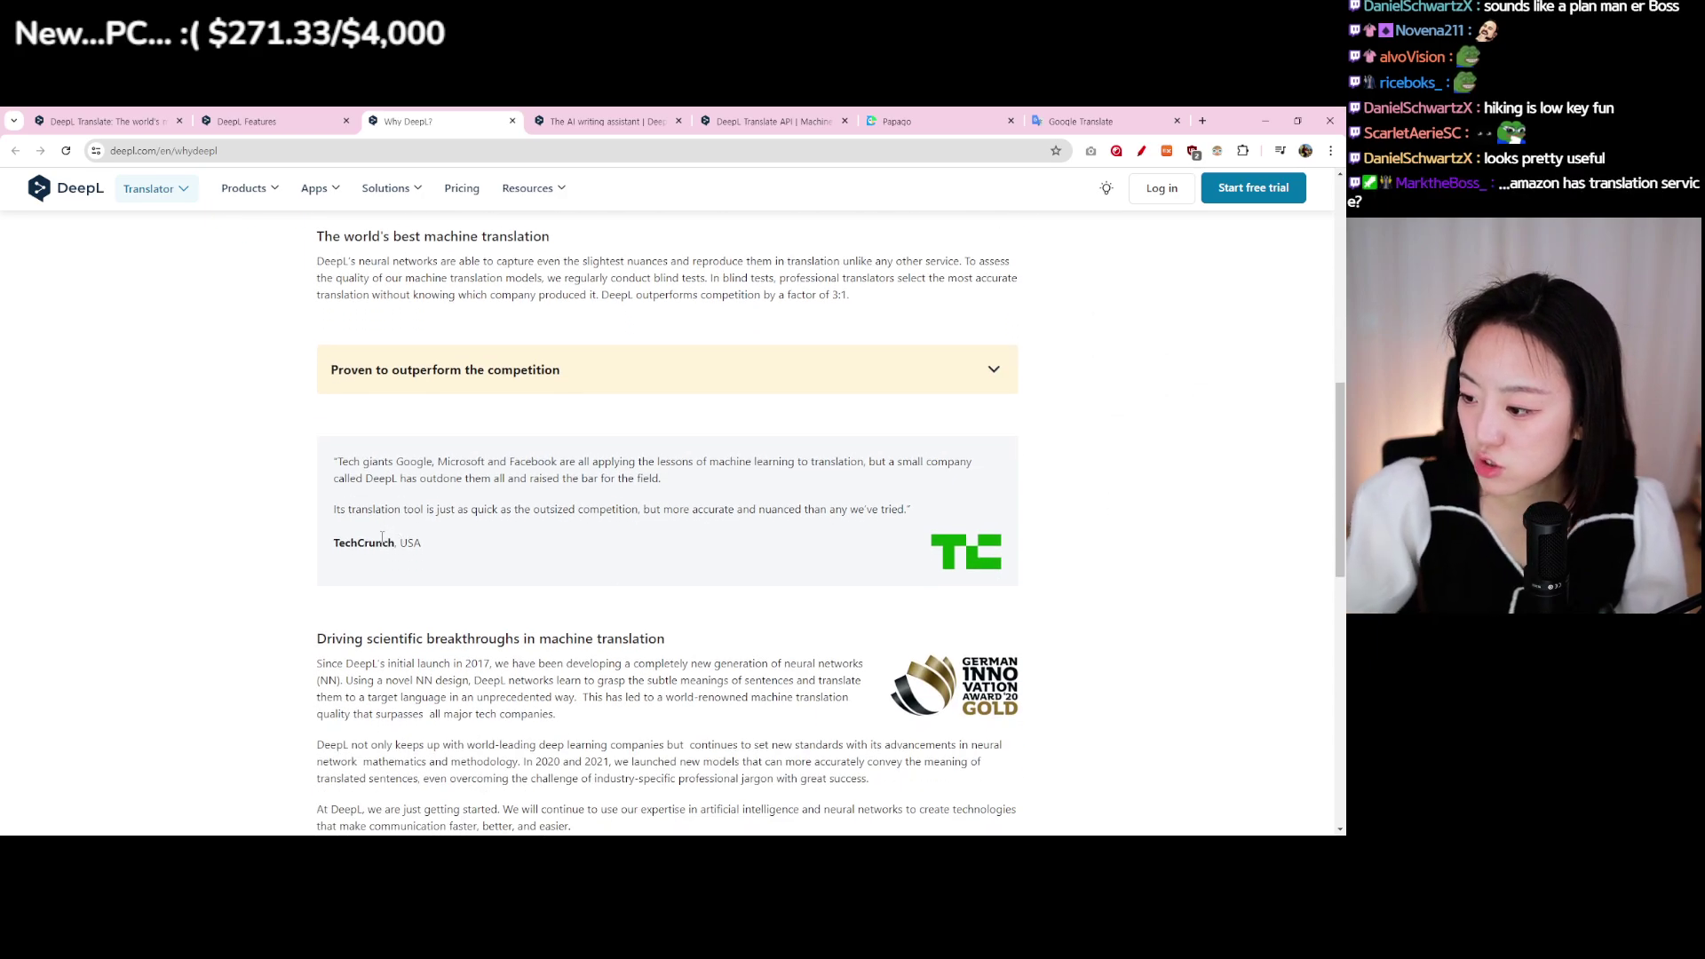
pyautogui.moveTo(433, 552); pyautogui.dragTo(330, 545)
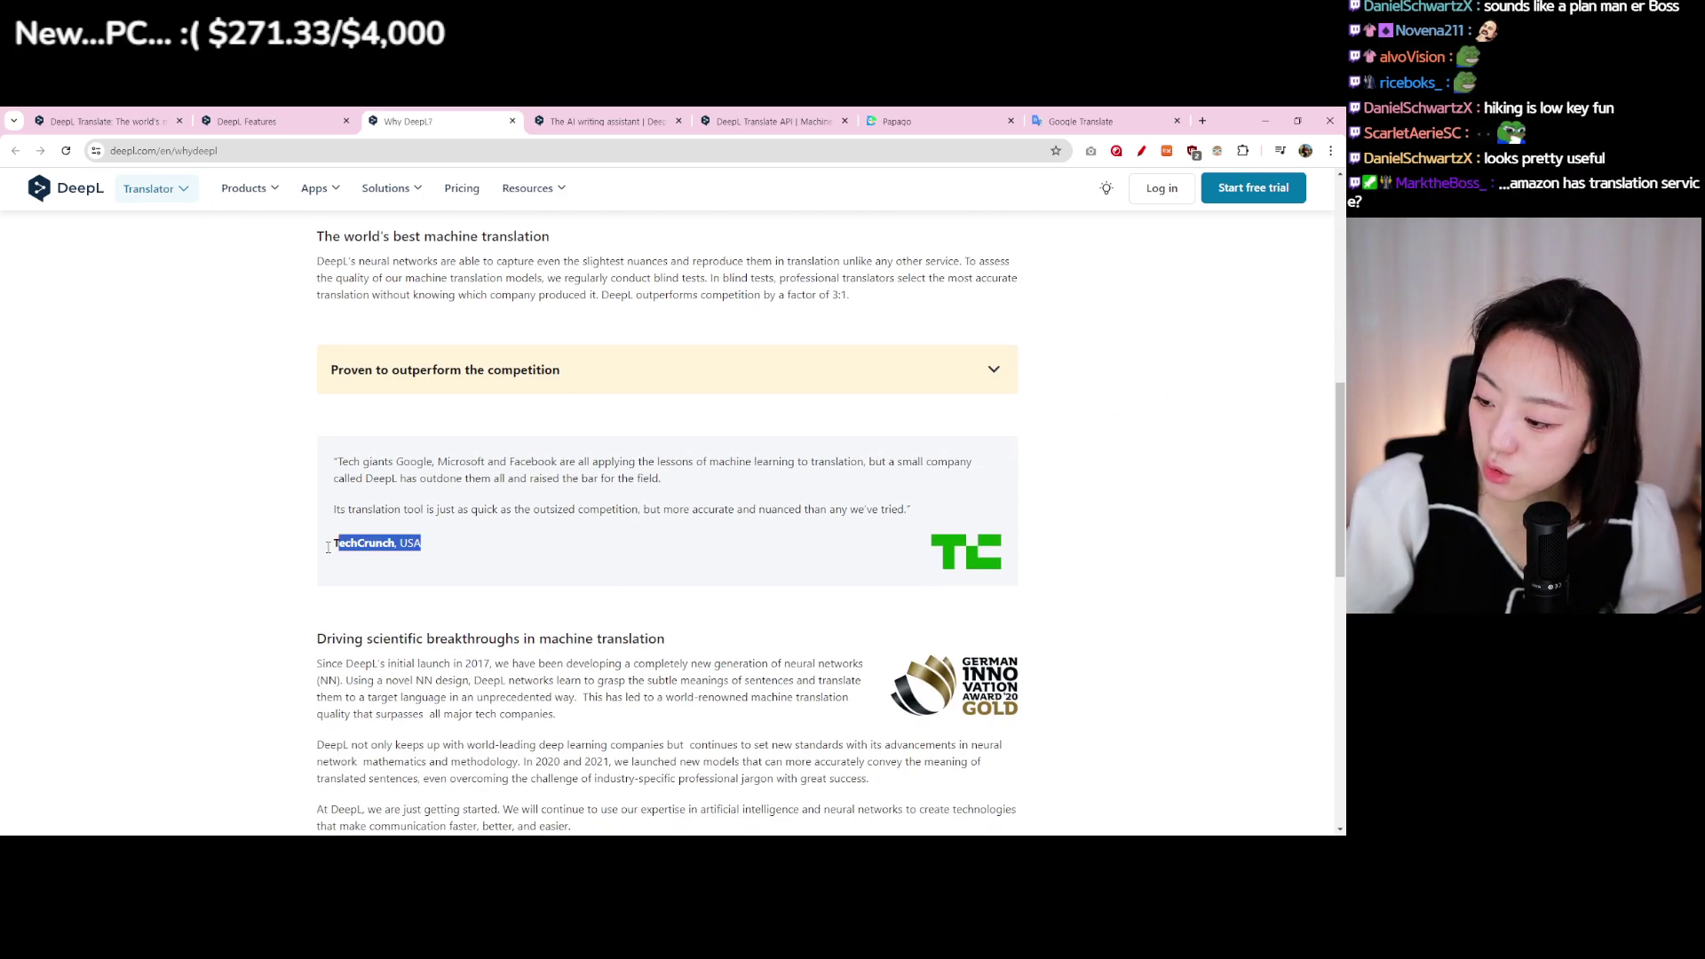
# Step: Review the scientific breakthroughs section and the DeepL Pro customer logos, and return to the accuracy comparison charts
pyautogui.scroll(-3, 548, 572)
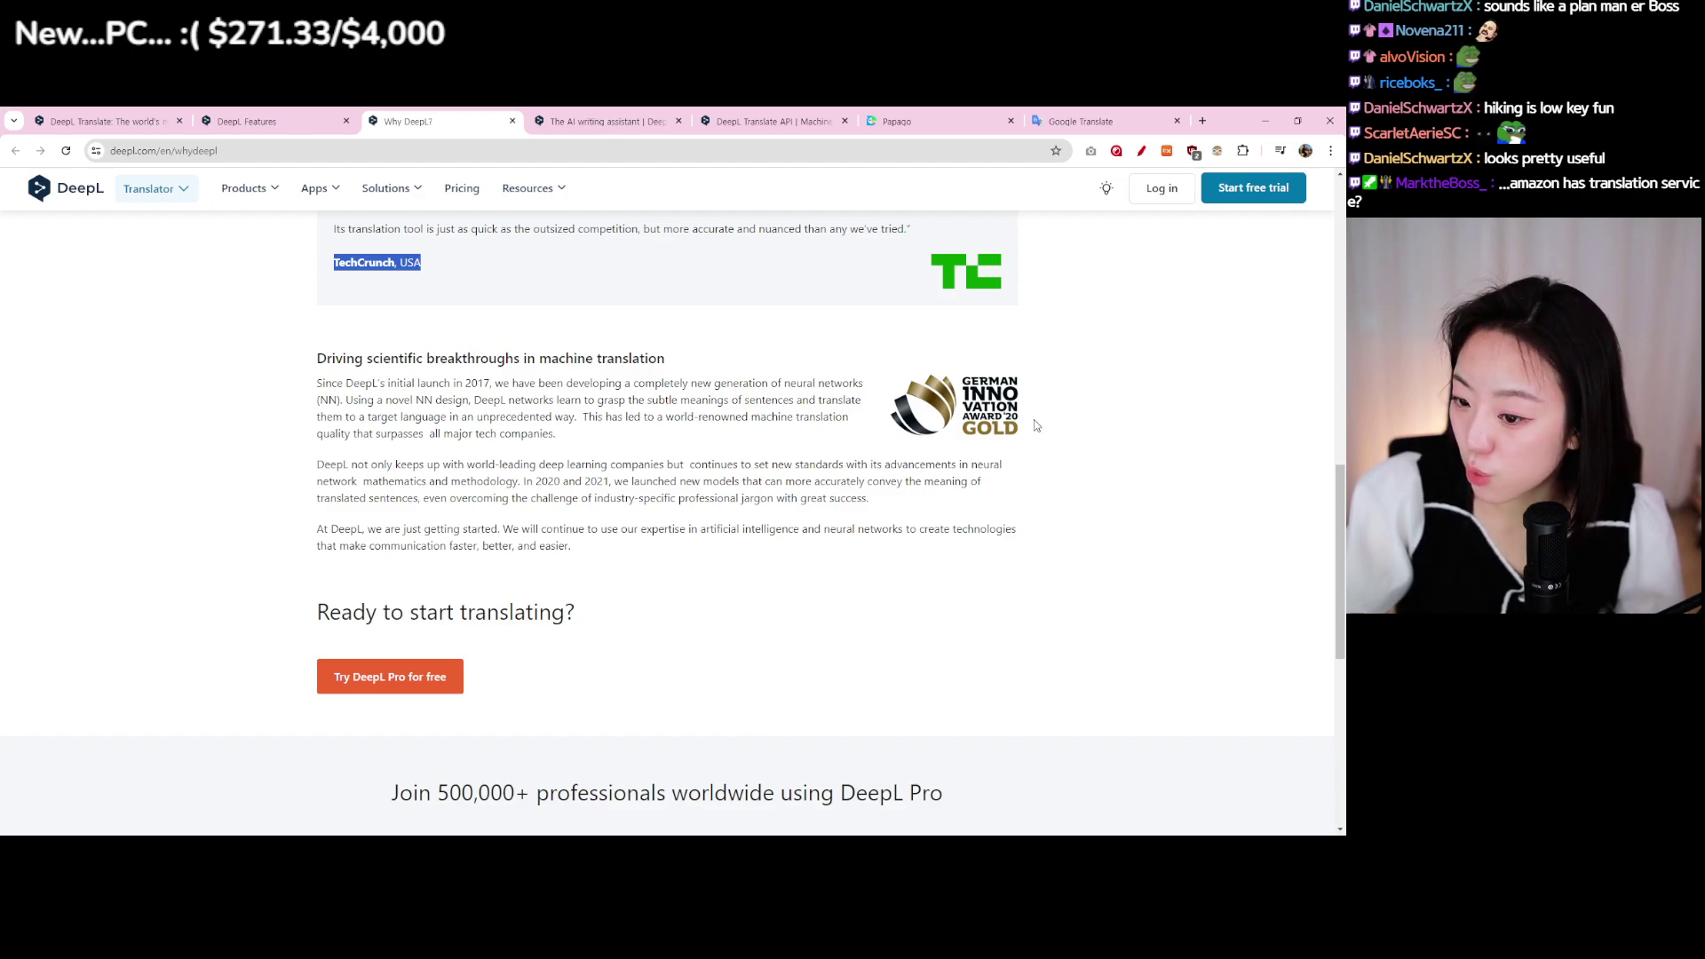
pyautogui.moveTo(1033, 419)
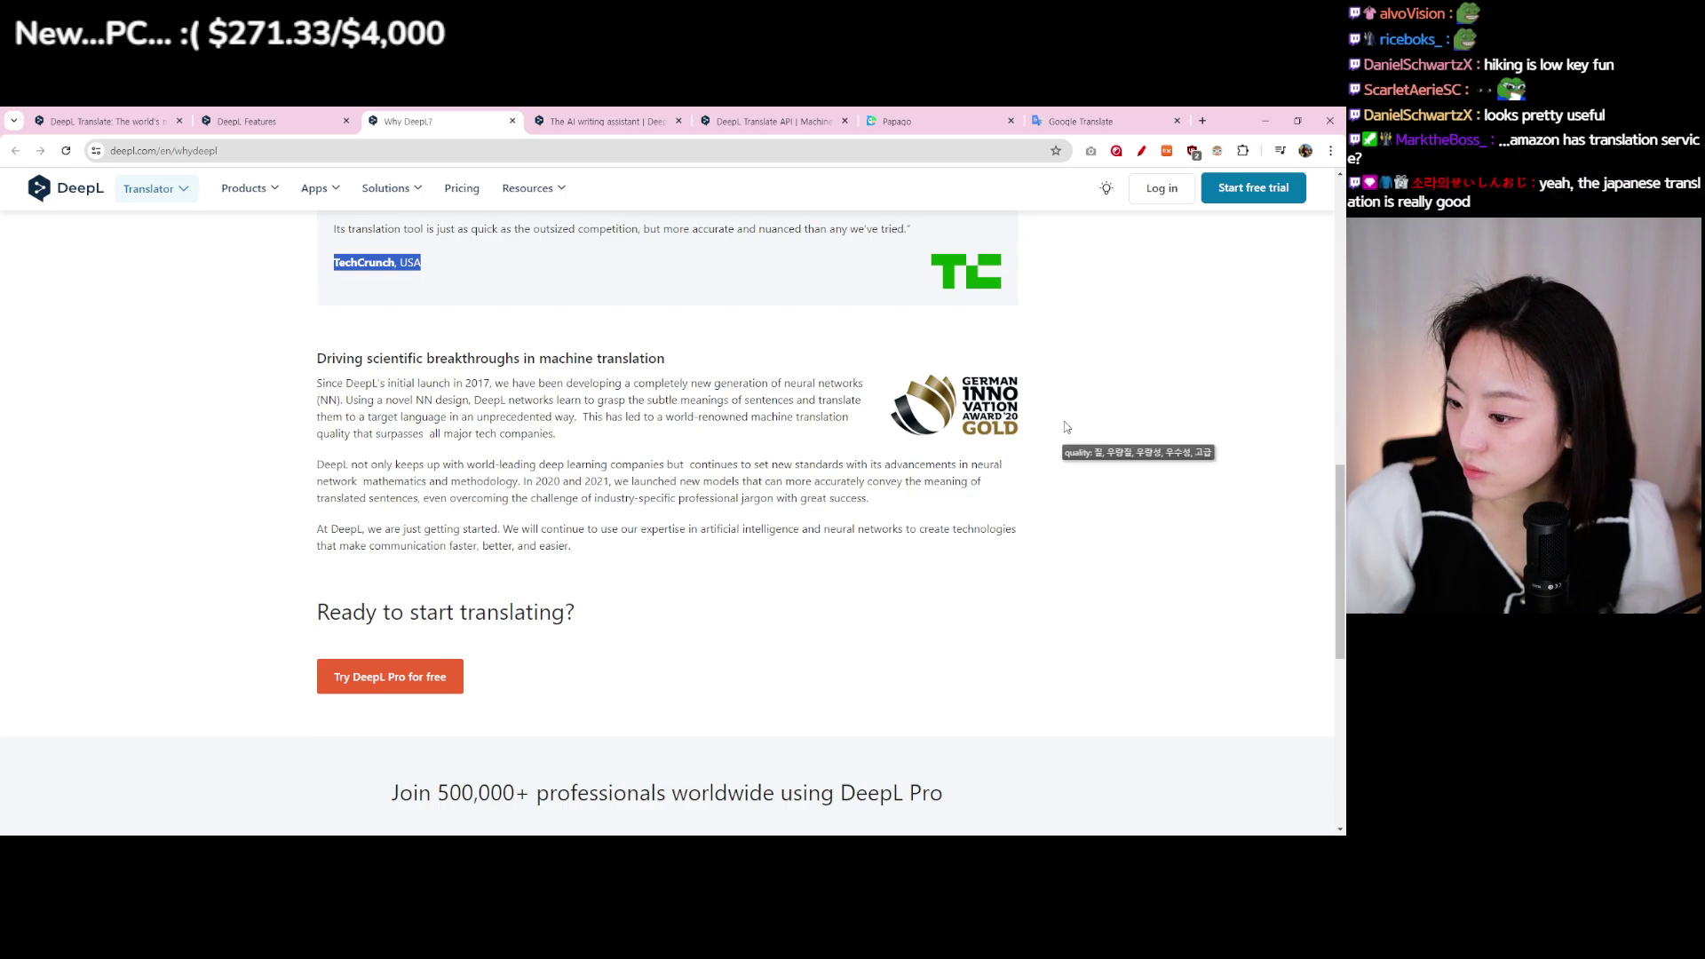
pyautogui.scroll(-2, 1068, 420)
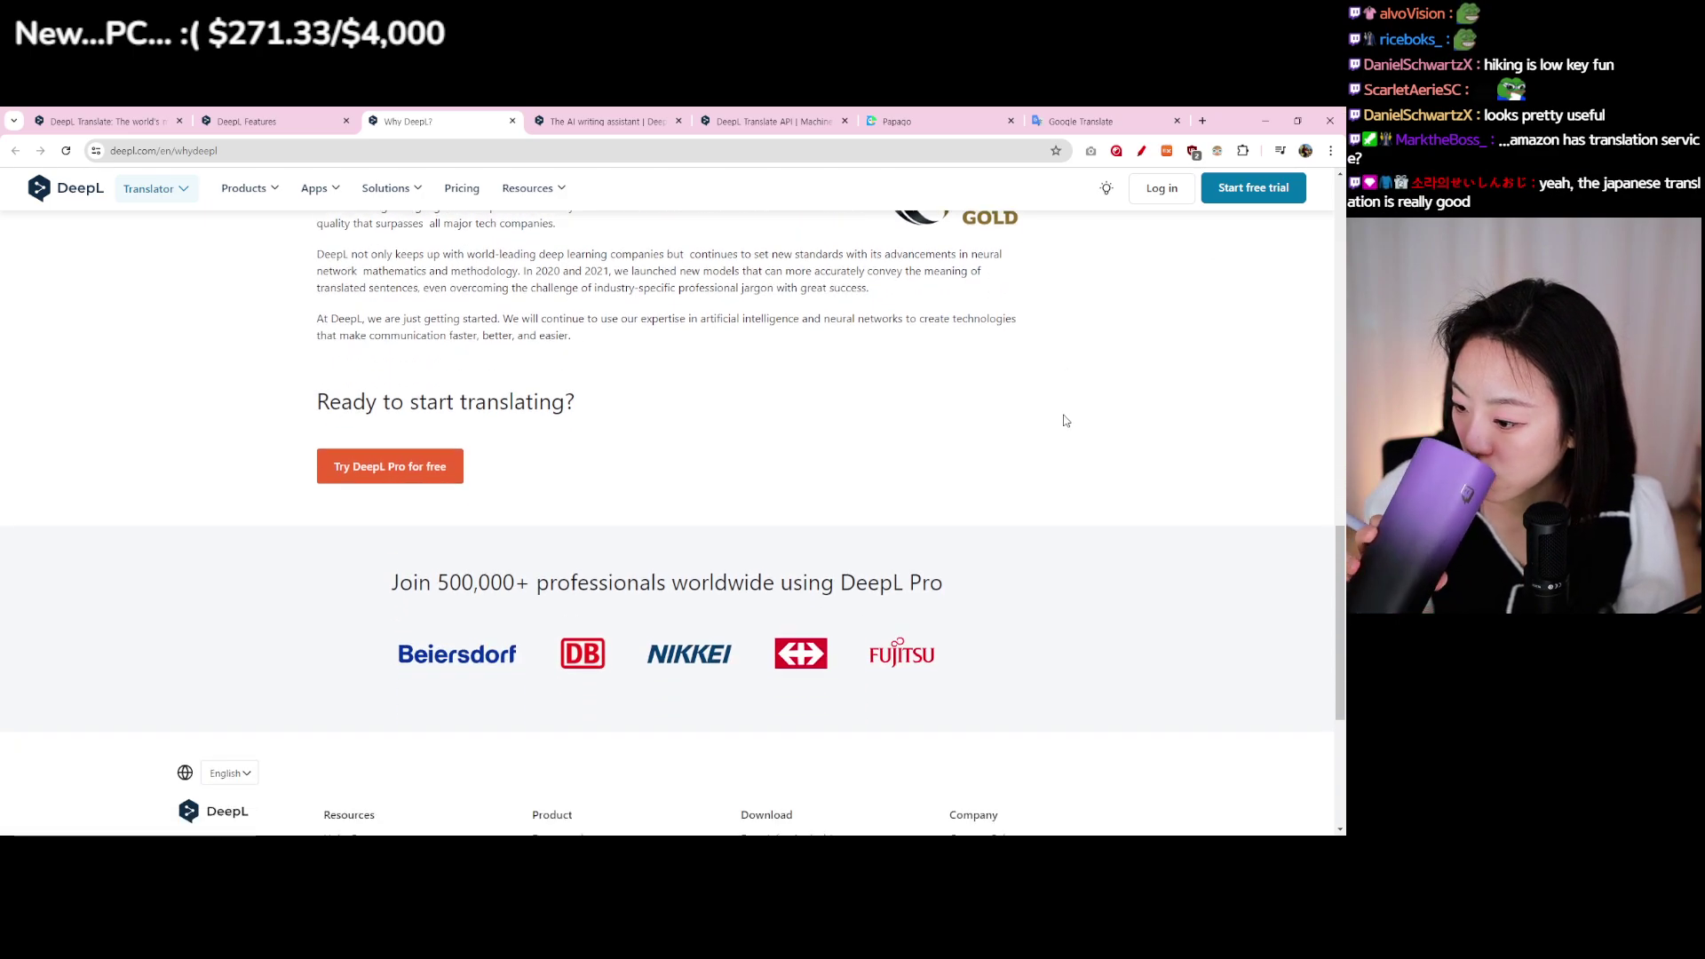
pyautogui.scroll(-1, 1065, 421)
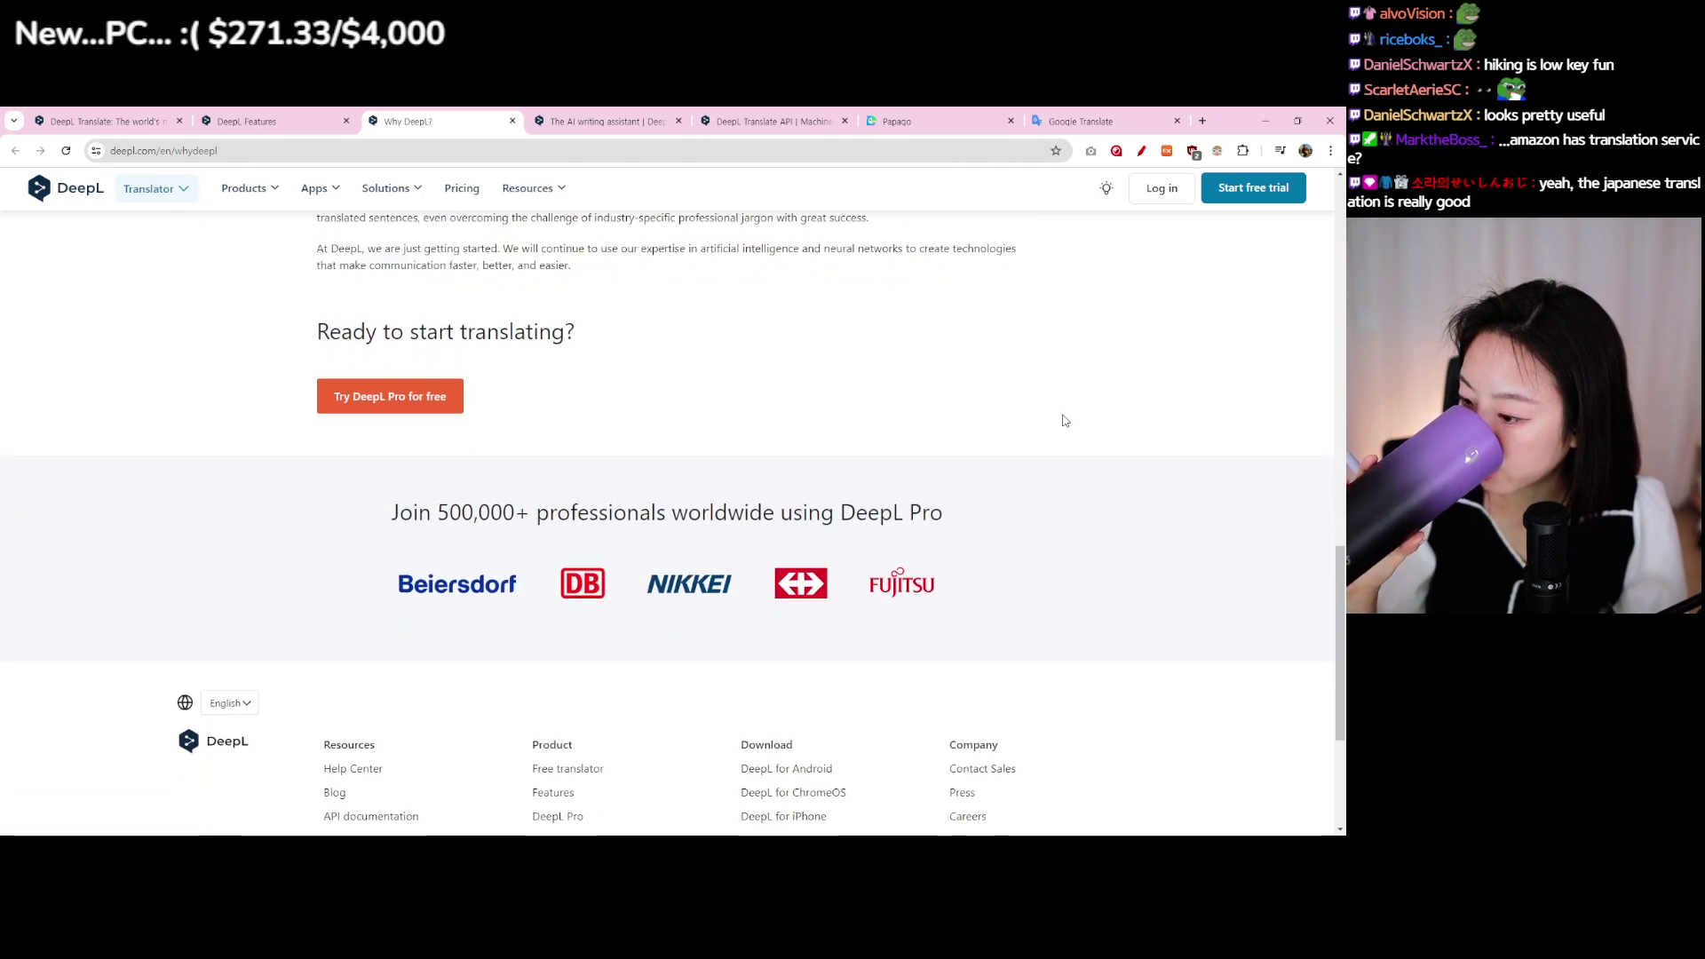
pyautogui.scroll(7, 1065, 420)
pyautogui.scroll(5, 1065, 420)
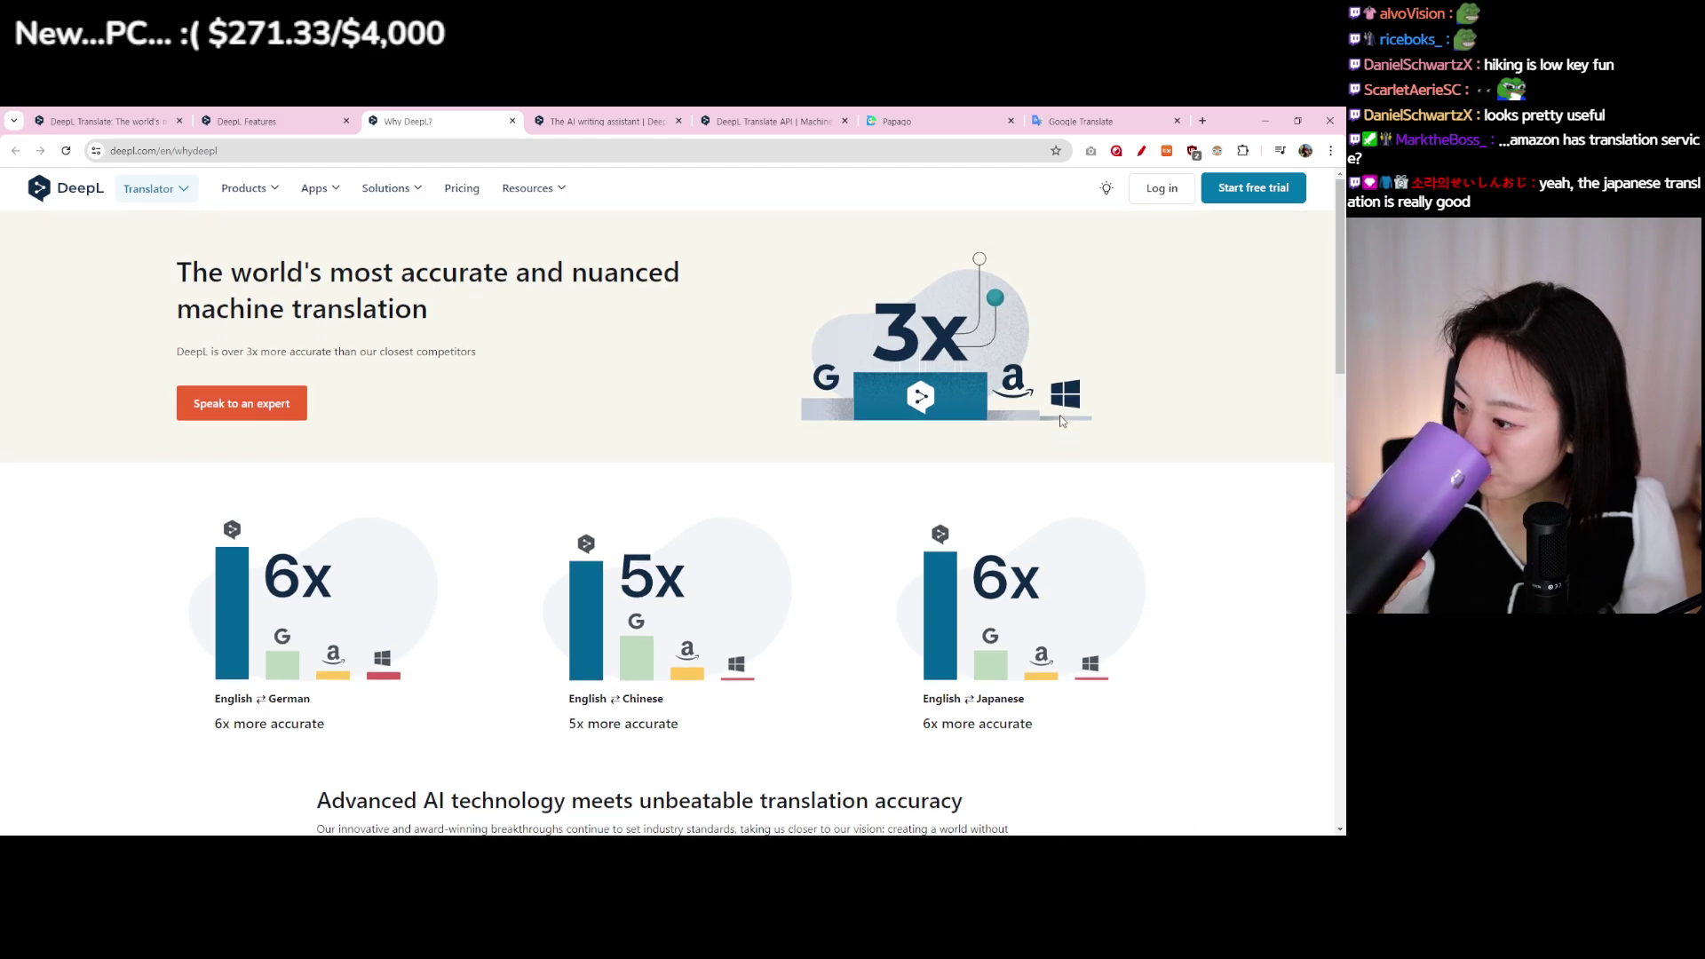
pyautogui.scroll(-2, 1091, 404)
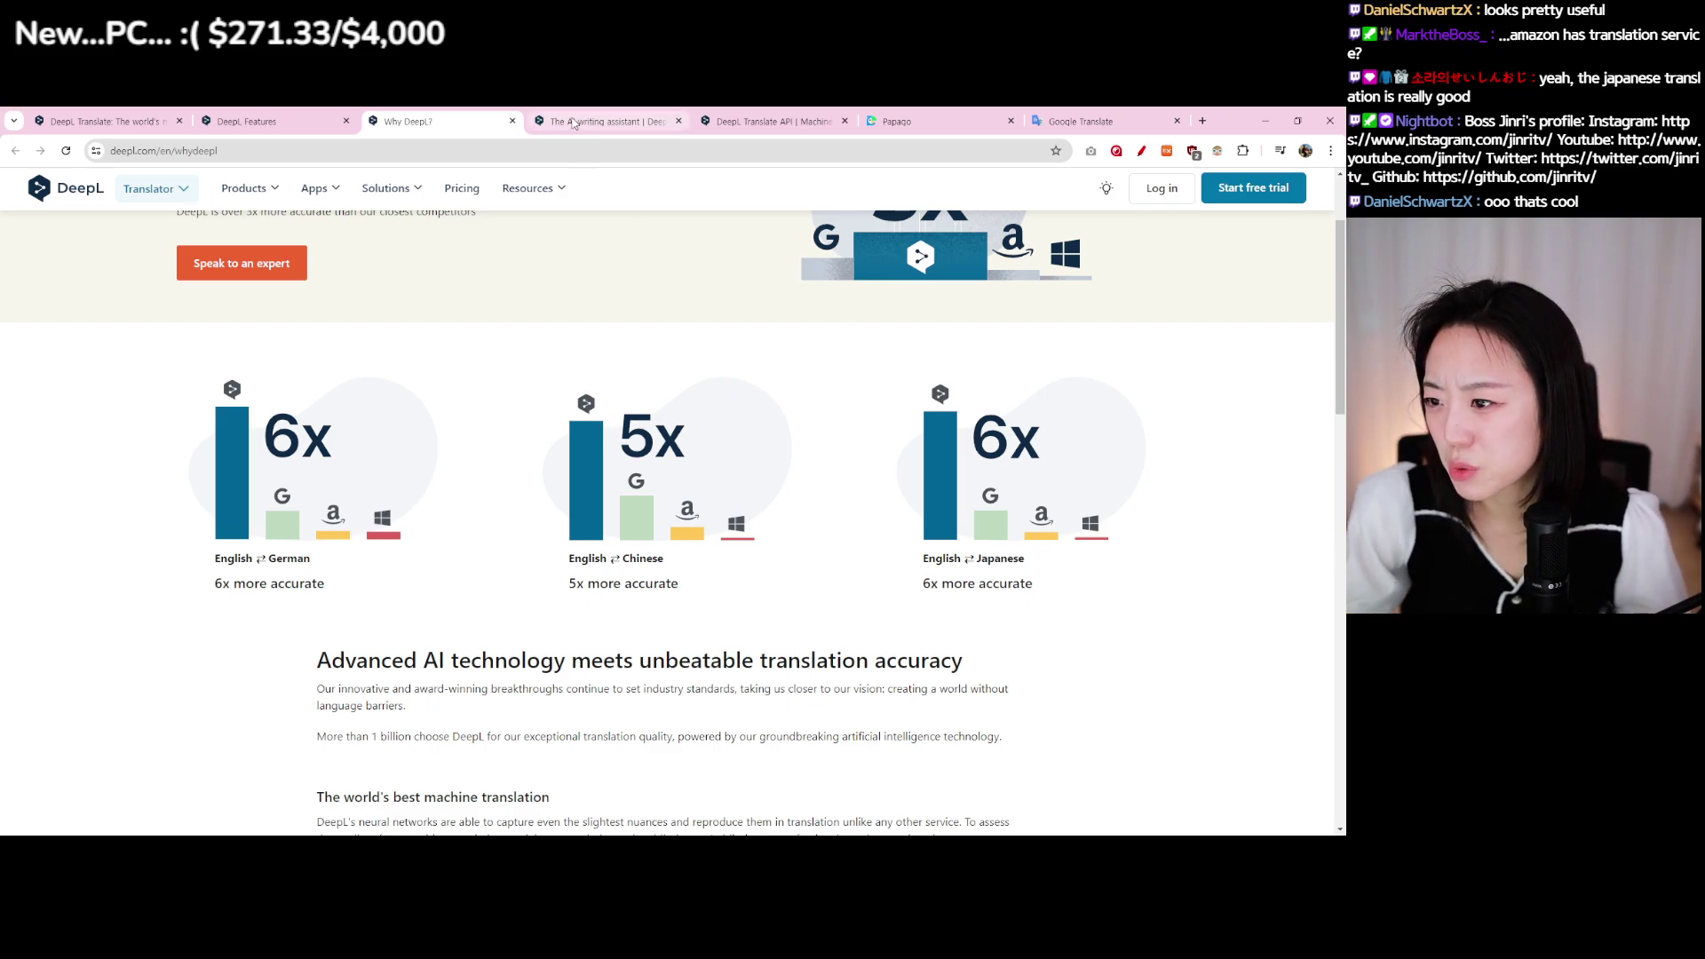
# Step: Open the business Overview page from Solutions in its own tab, make it the first tab, and highlight its headline
pyautogui.click(284, 126)
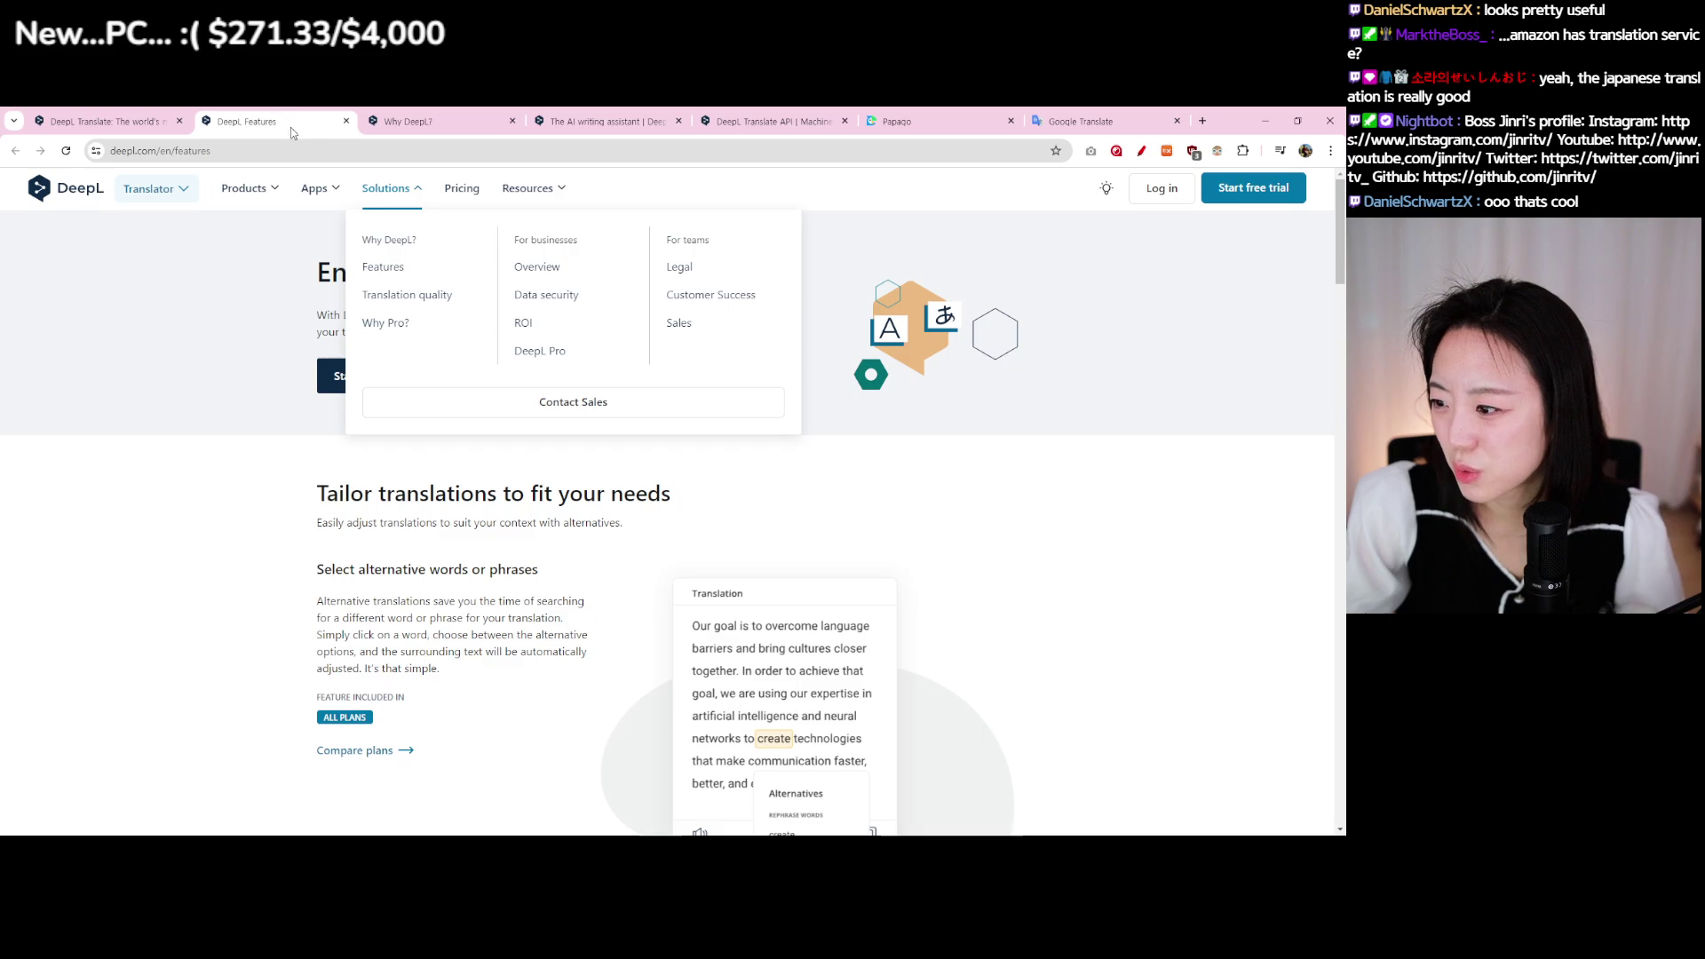
pyautogui.click(197, 453)
pyautogui.click(89, 119)
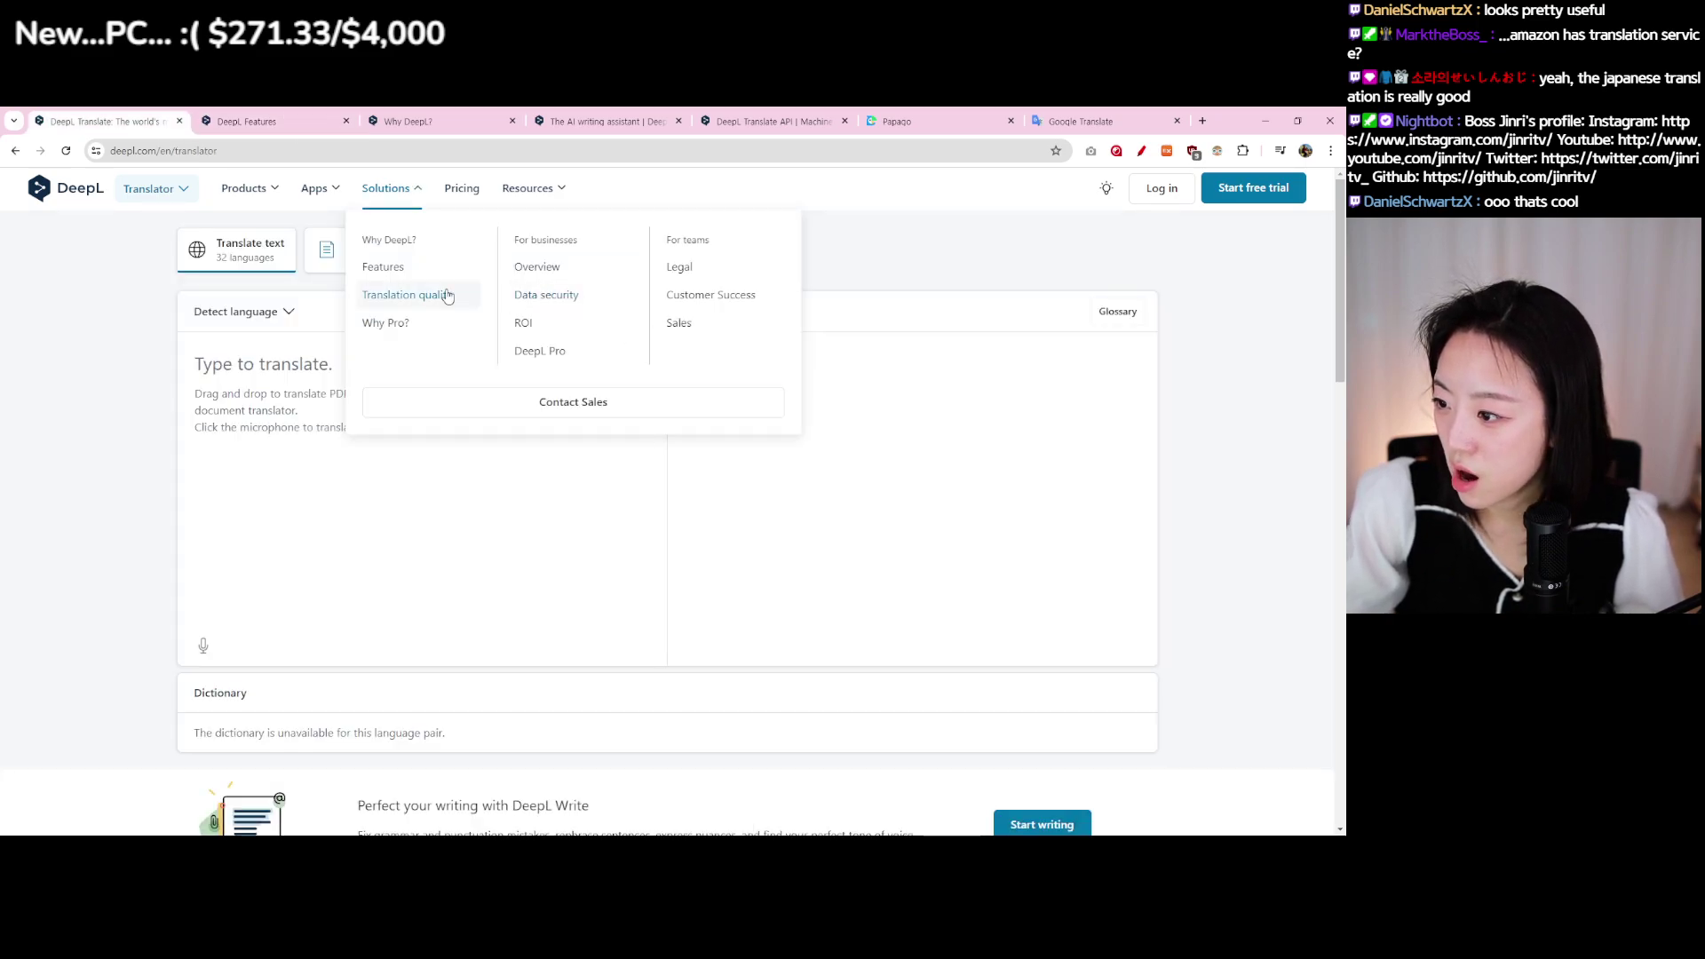
pyautogui.middleClick(537, 266)
pyautogui.moveTo(825, 121); pyautogui.dragTo(98, 121)
pyautogui.moveTo(206, 293); pyautogui.dragTo(382, 530)
# Step: Review the enterprise page's team solutions, regulatory compliance, access management and data privacy sections, and close the page
pyautogui.scroll(-8, 494, 539)
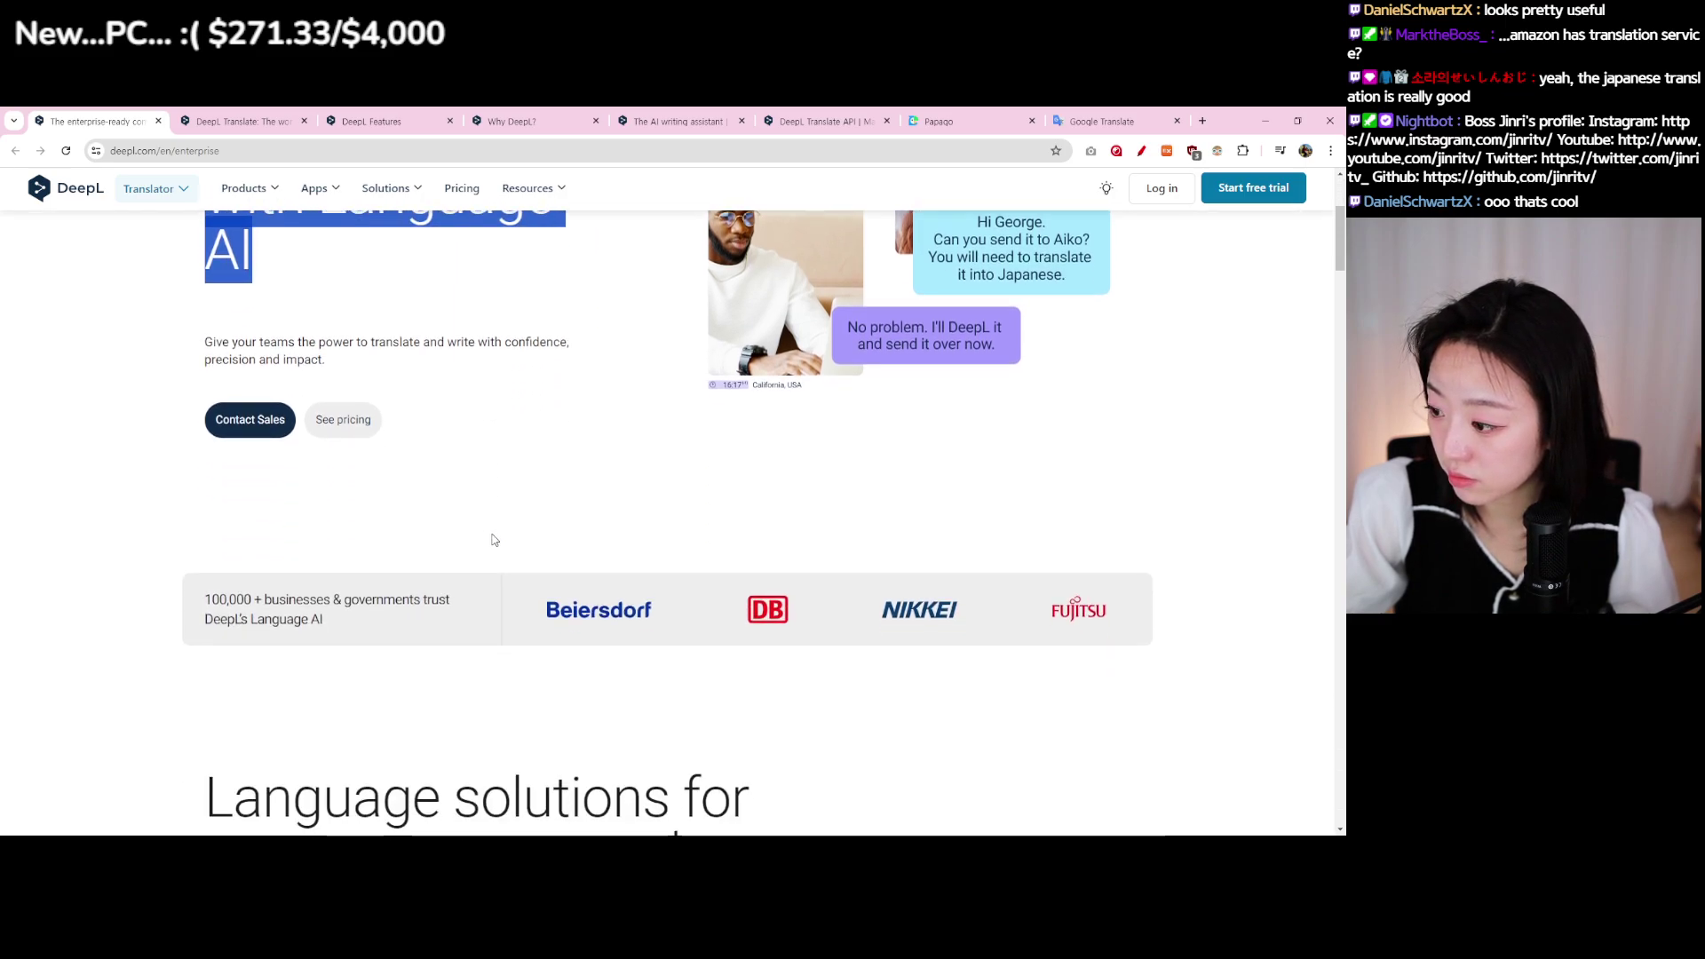
pyautogui.scroll(-2, 494, 540)
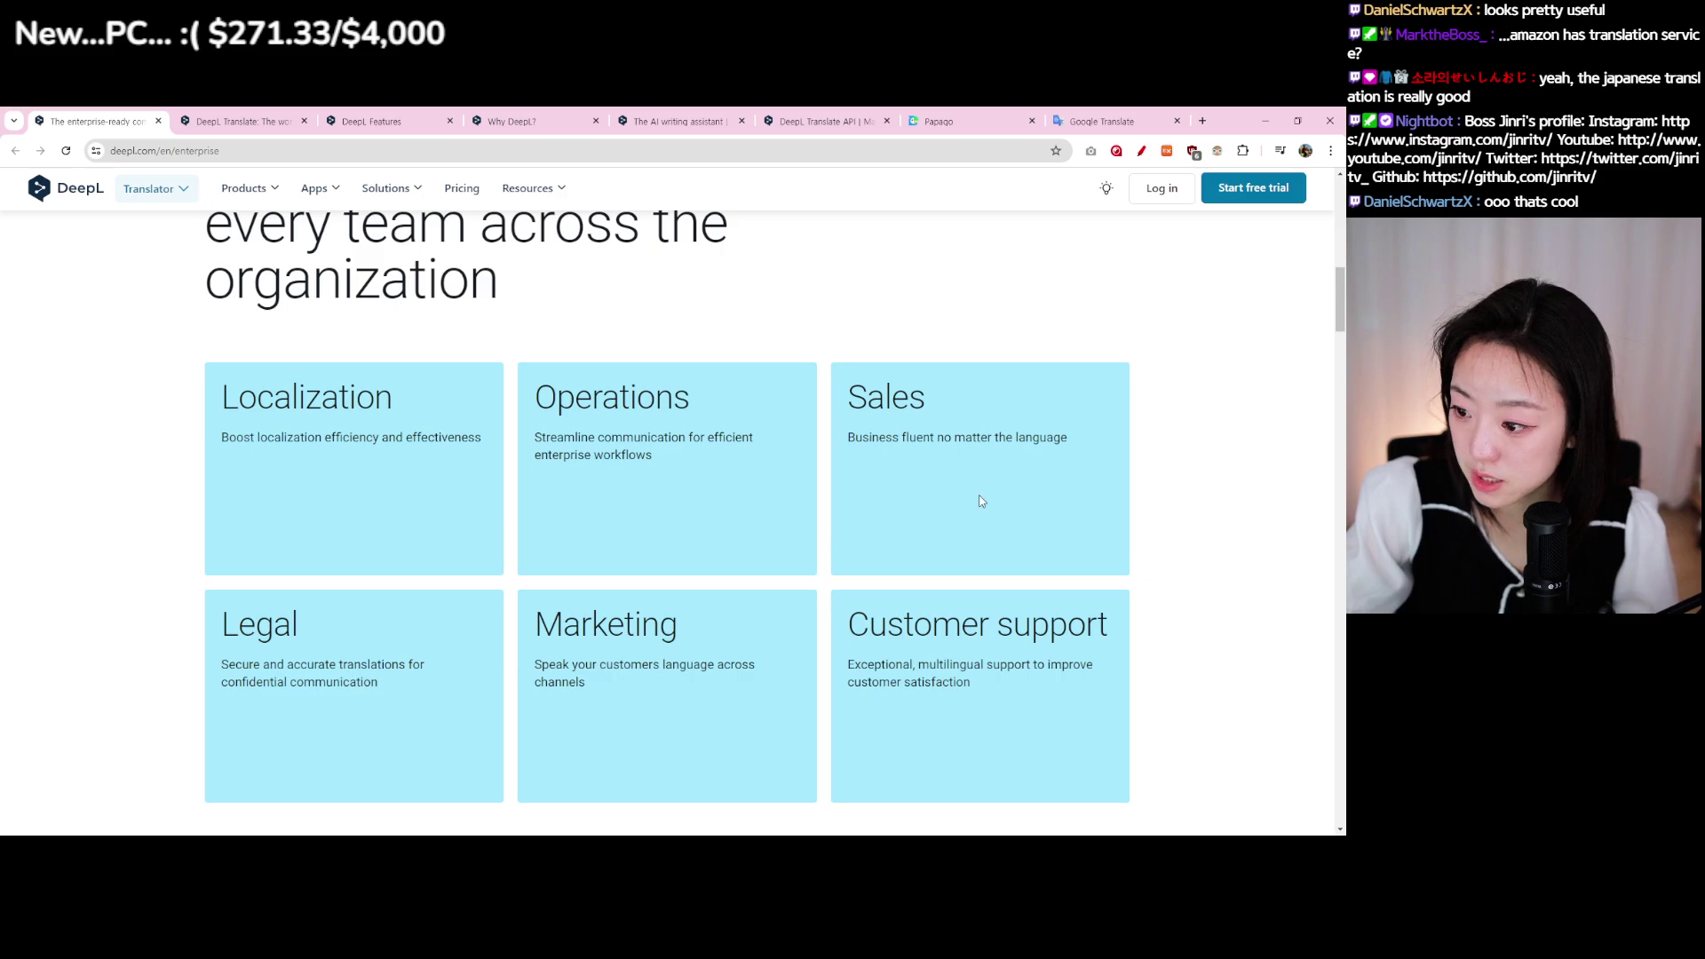
pyautogui.moveTo(978, 497)
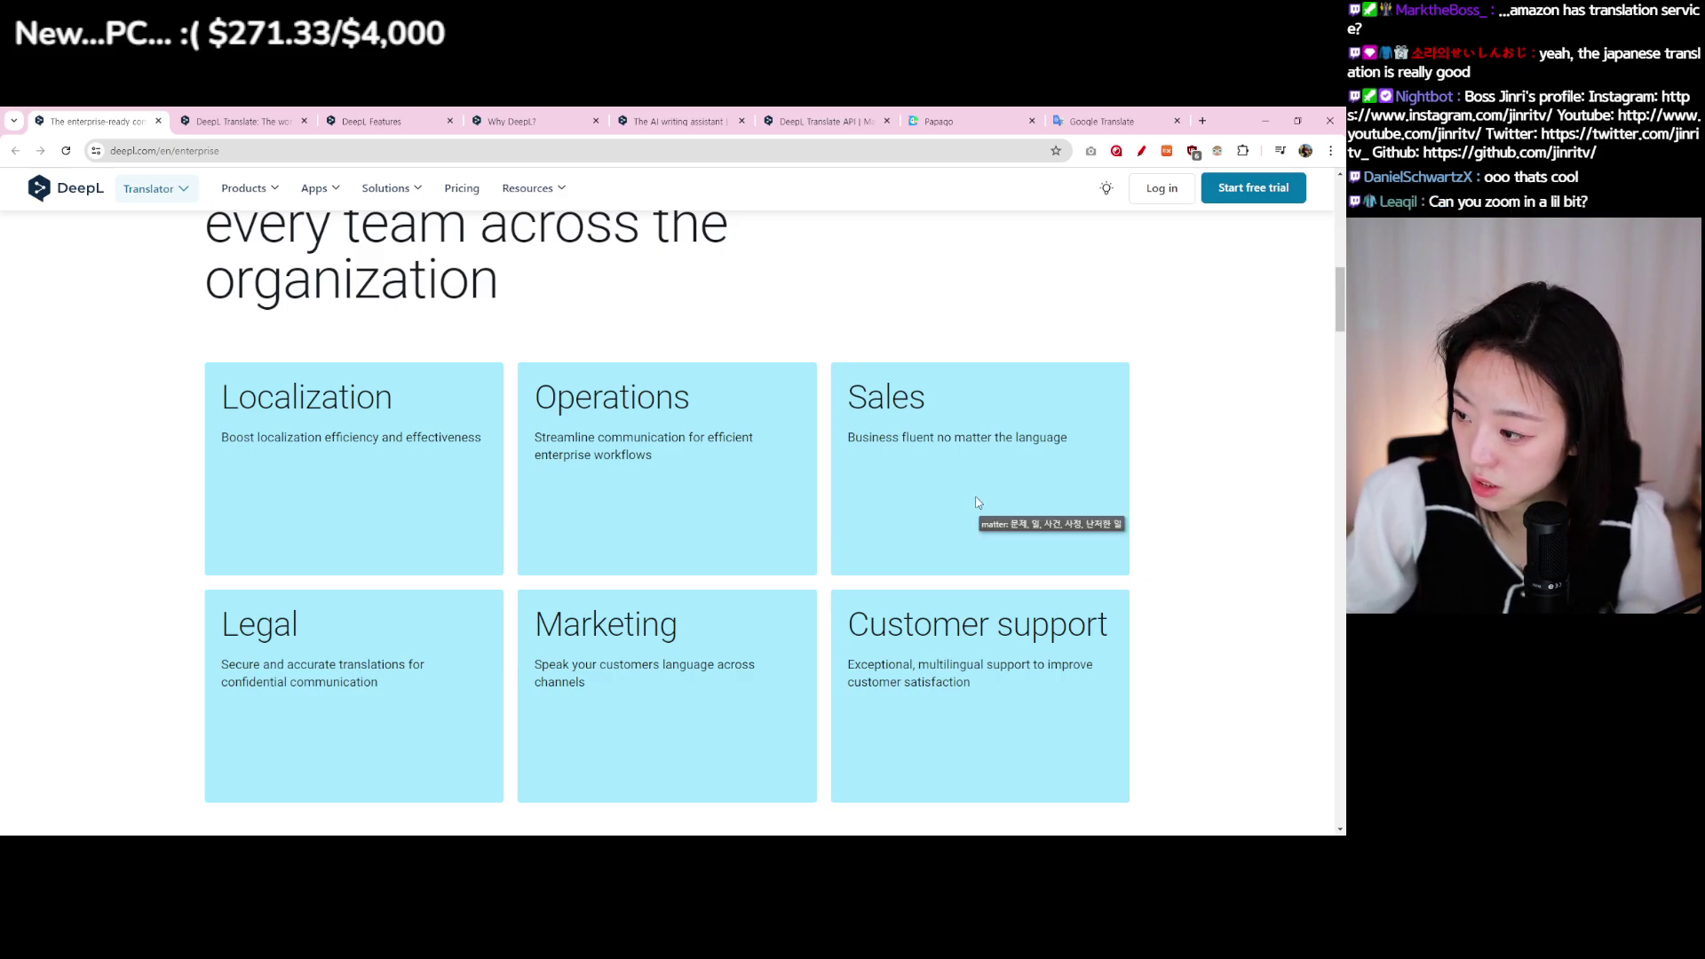
pyautogui.scroll(-5, 966, 503)
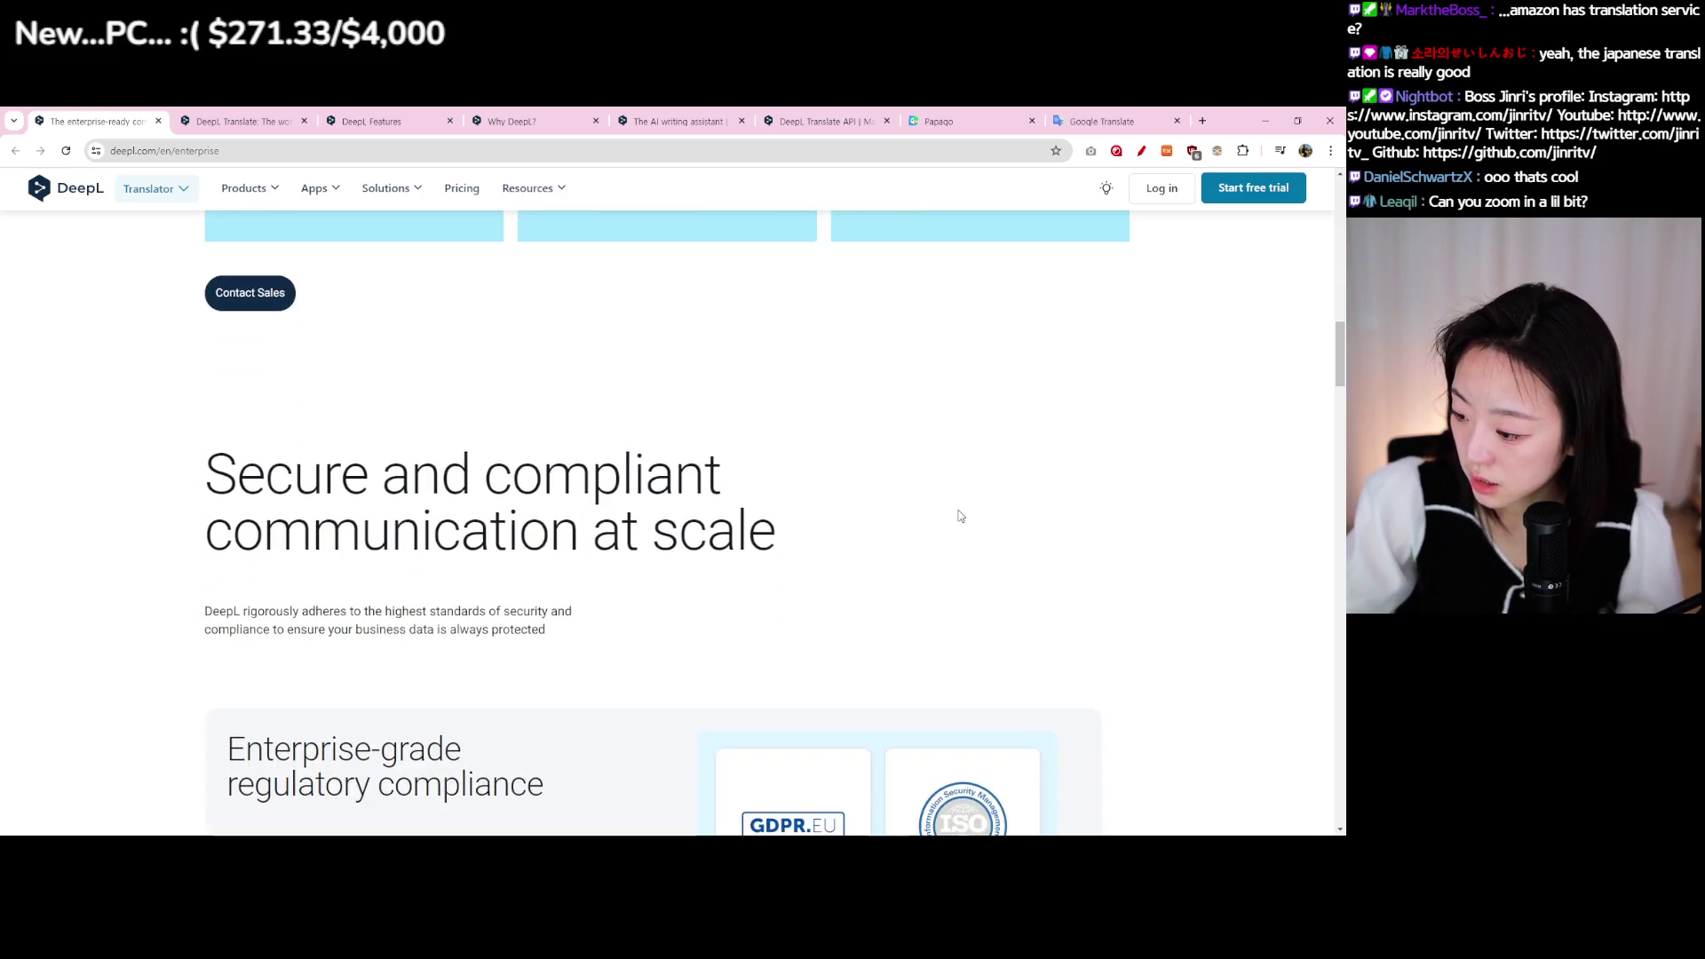
pyautogui.scroll(-3, 960, 515)
pyautogui.scroll(-4, 951, 518)
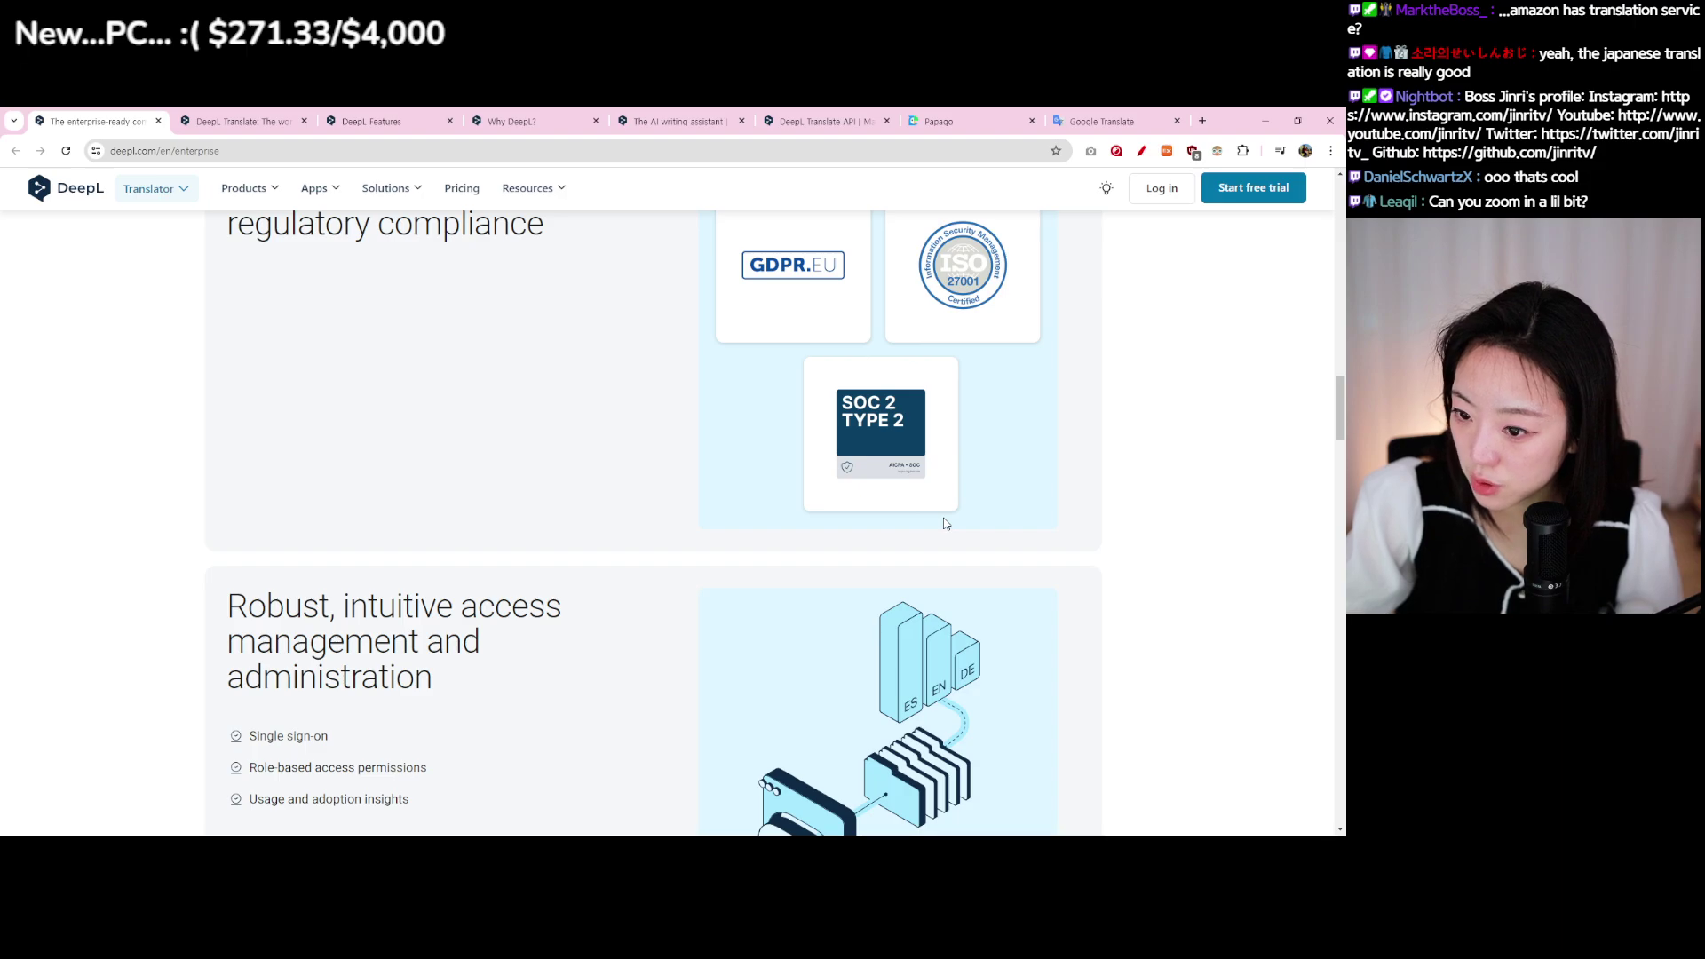
pyautogui.scroll(-14, 935, 525)
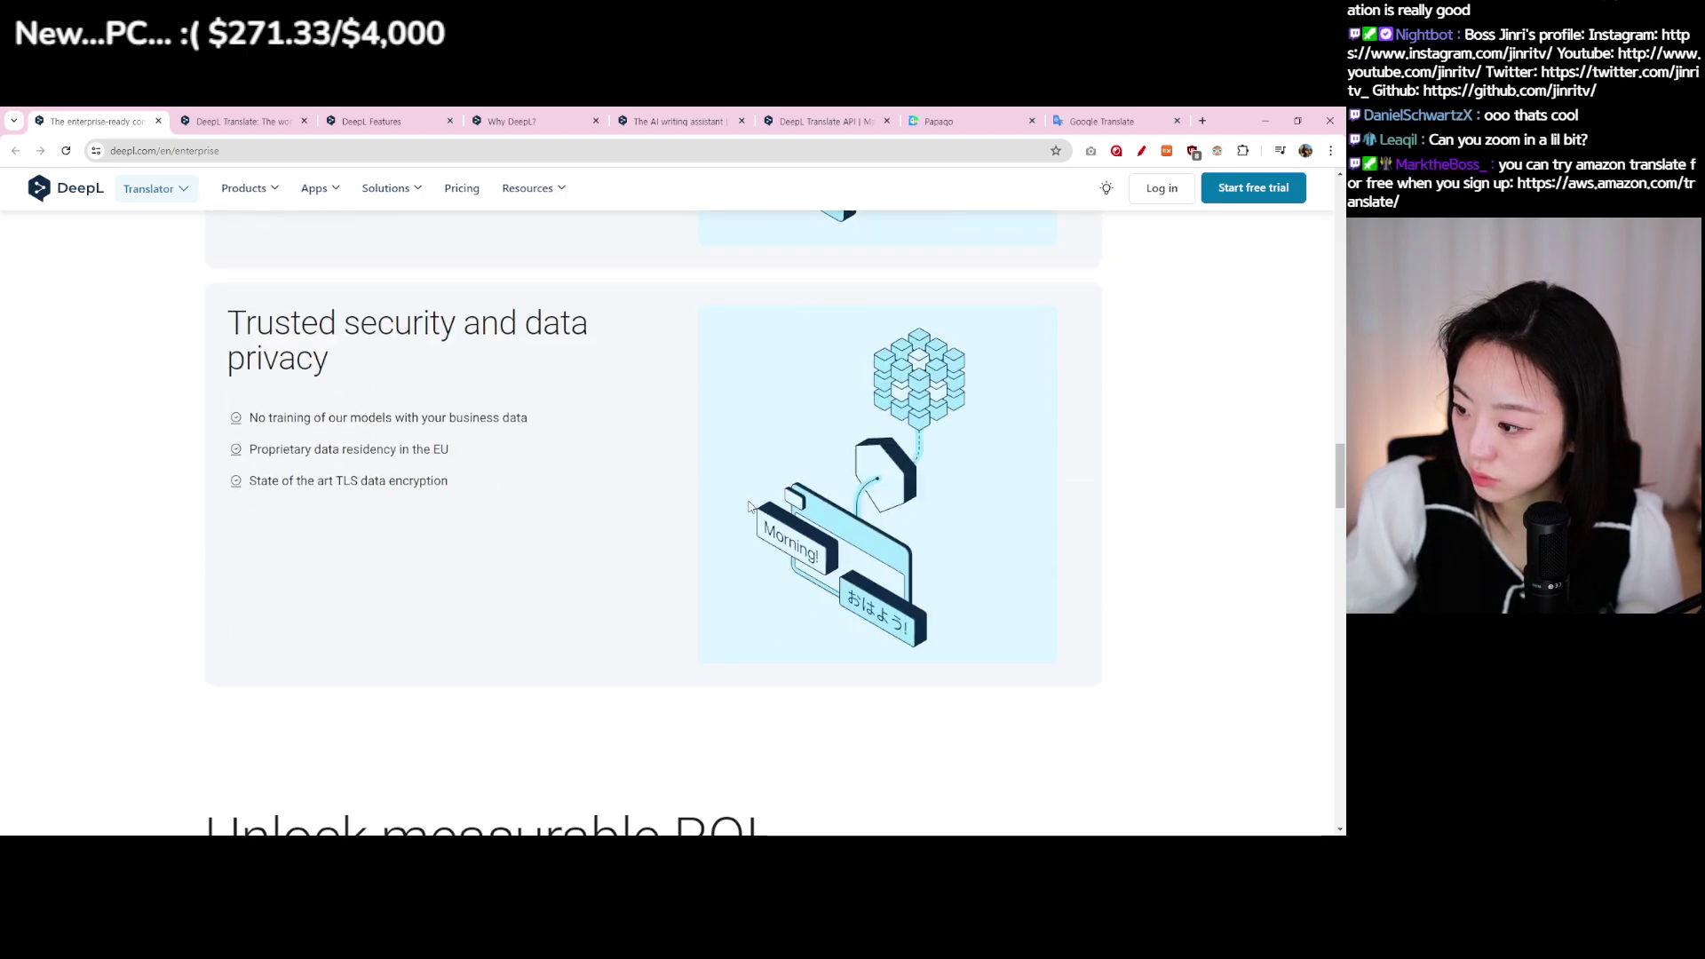
pyautogui.click(158, 121)
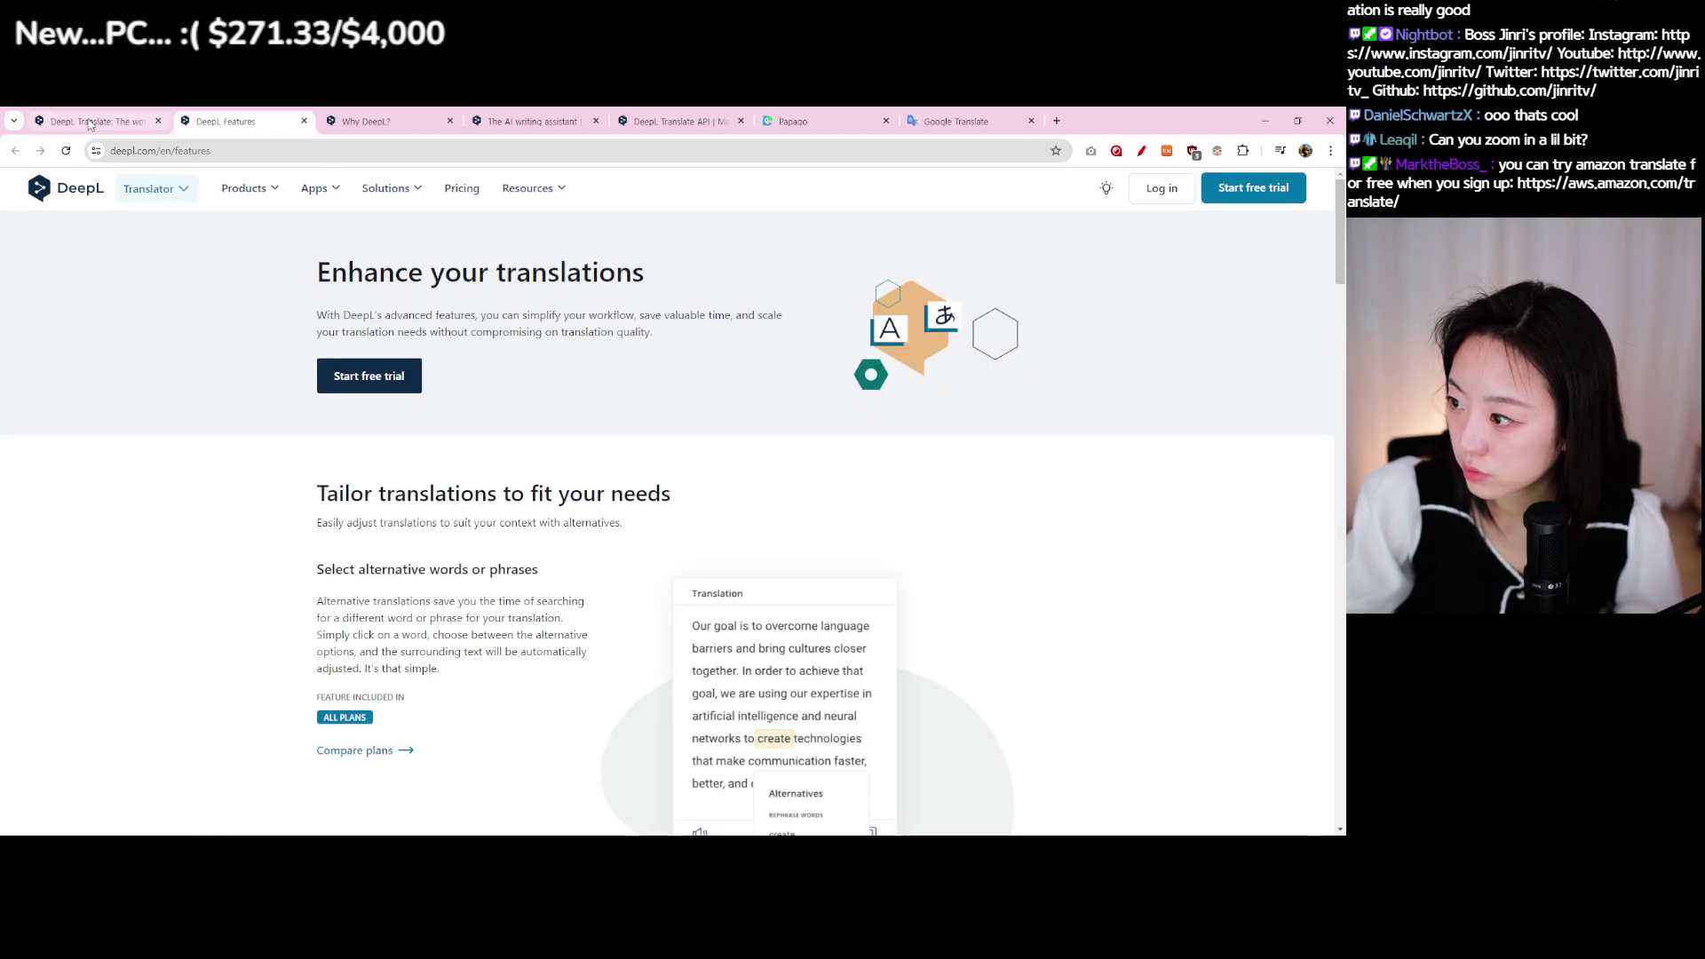
# Step: Open the ROI page from the business solutions, skim the Forrester study page and its form, and close it
pyautogui.click(417, 189)
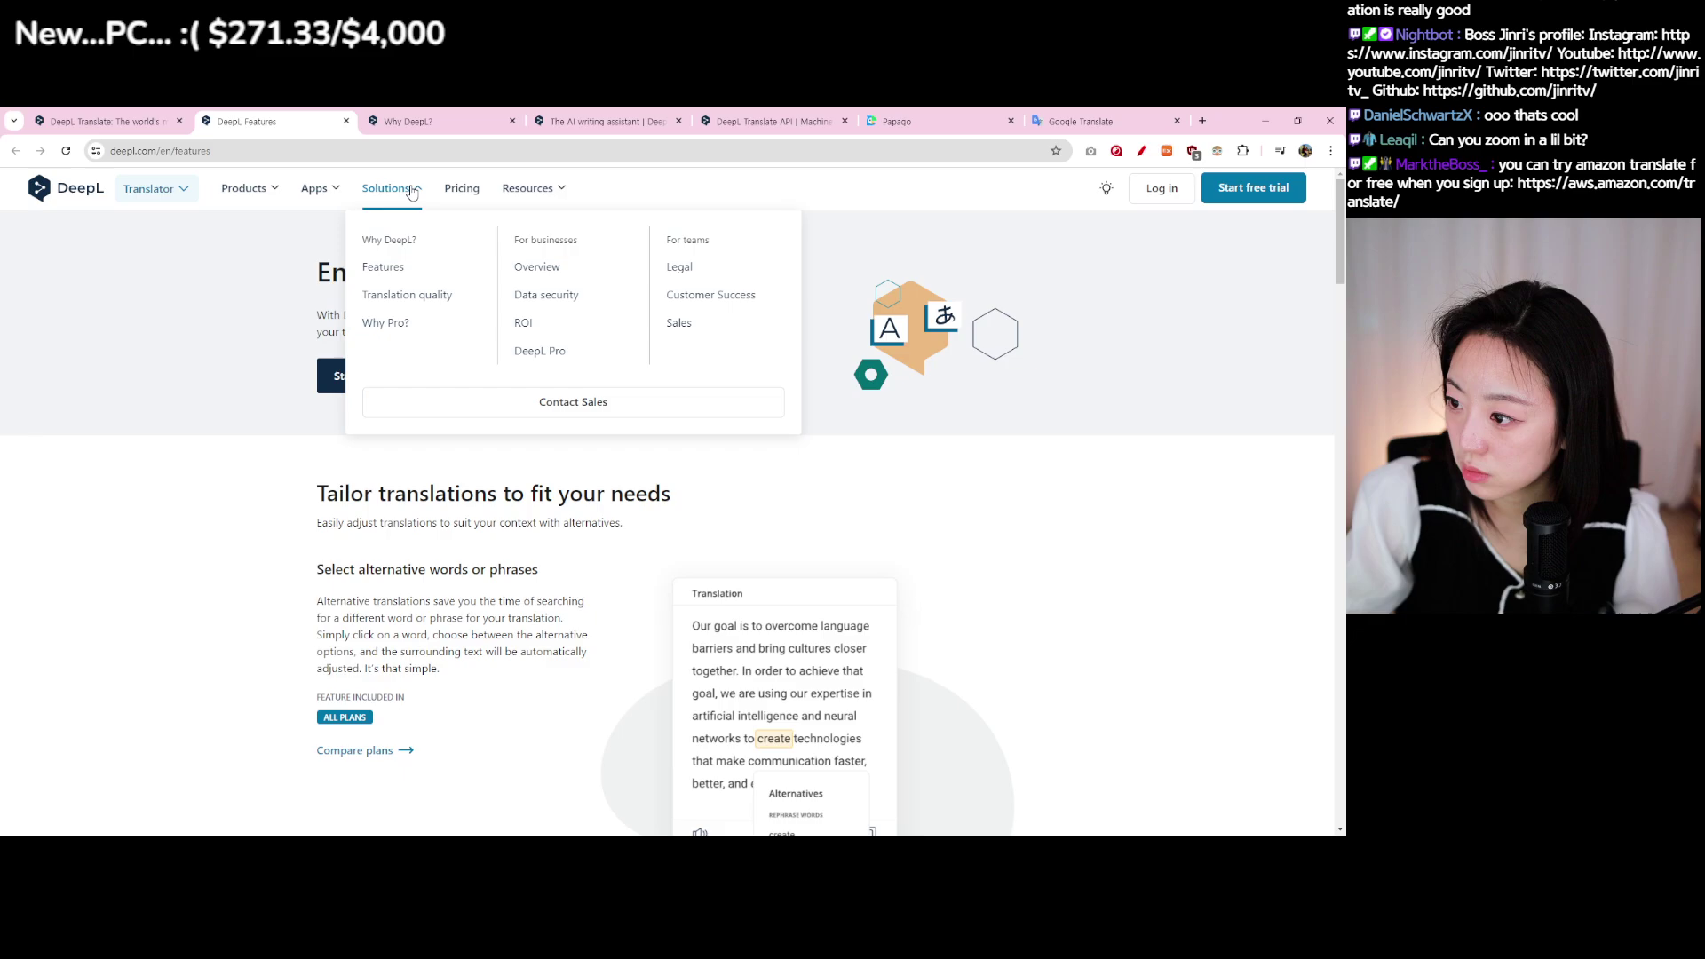
pyautogui.click(523, 322)
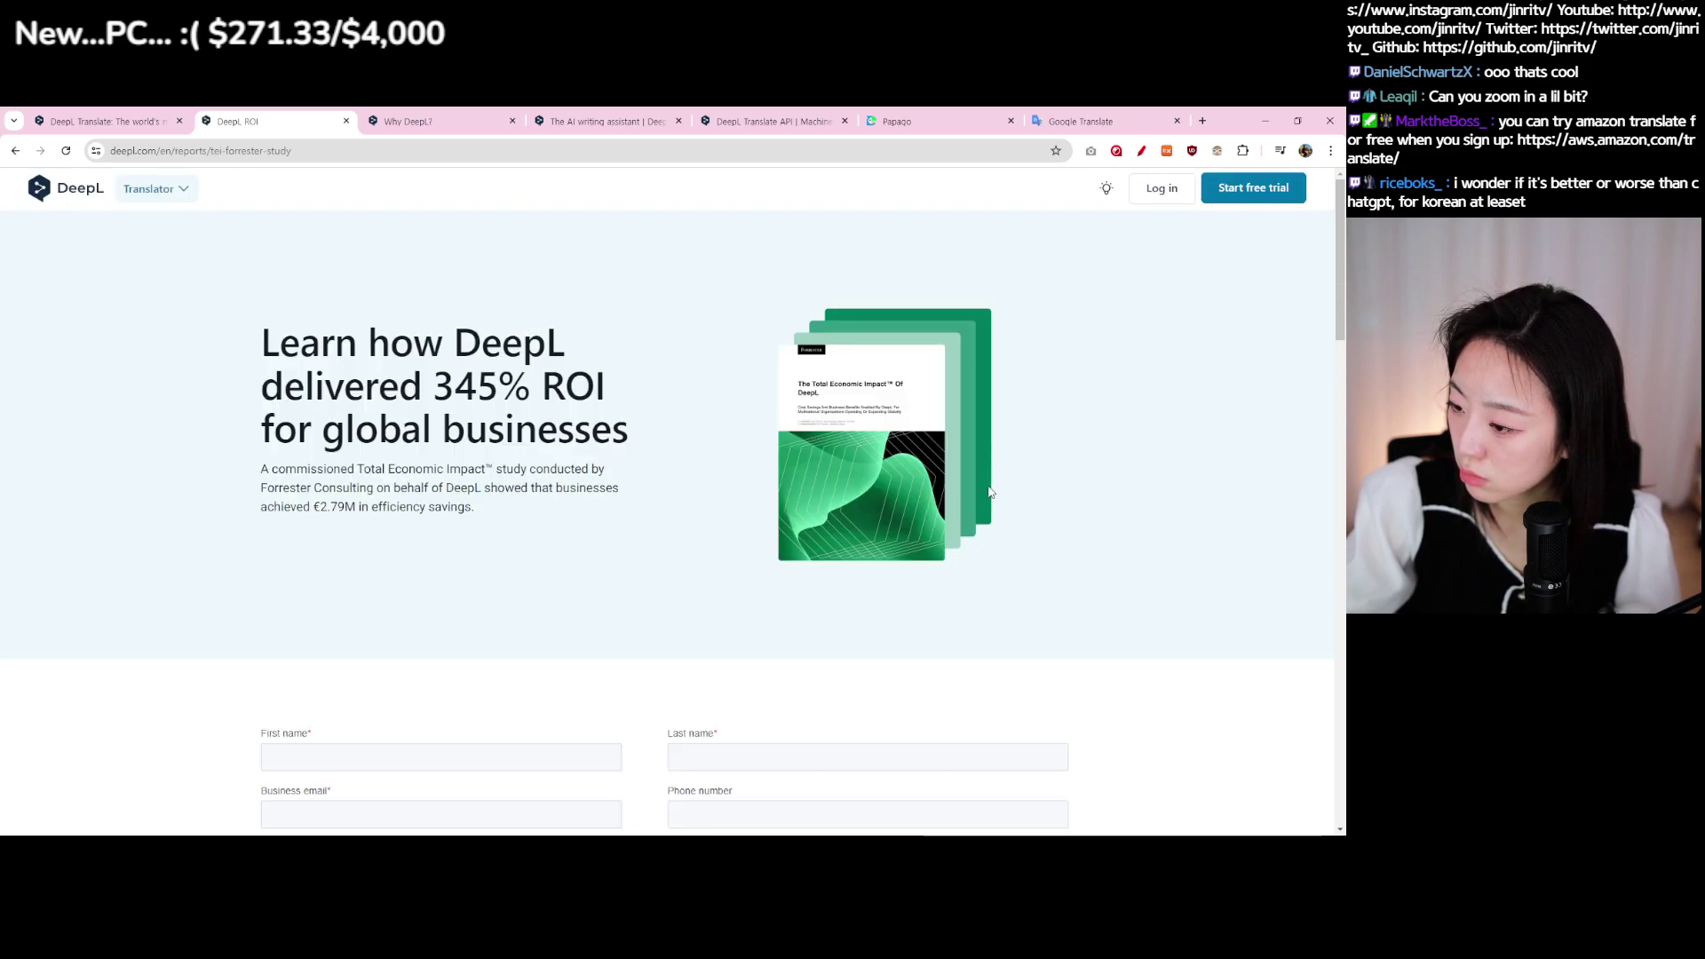
pyautogui.scroll(-5, 982, 488)
pyautogui.scroll(5, 973, 487)
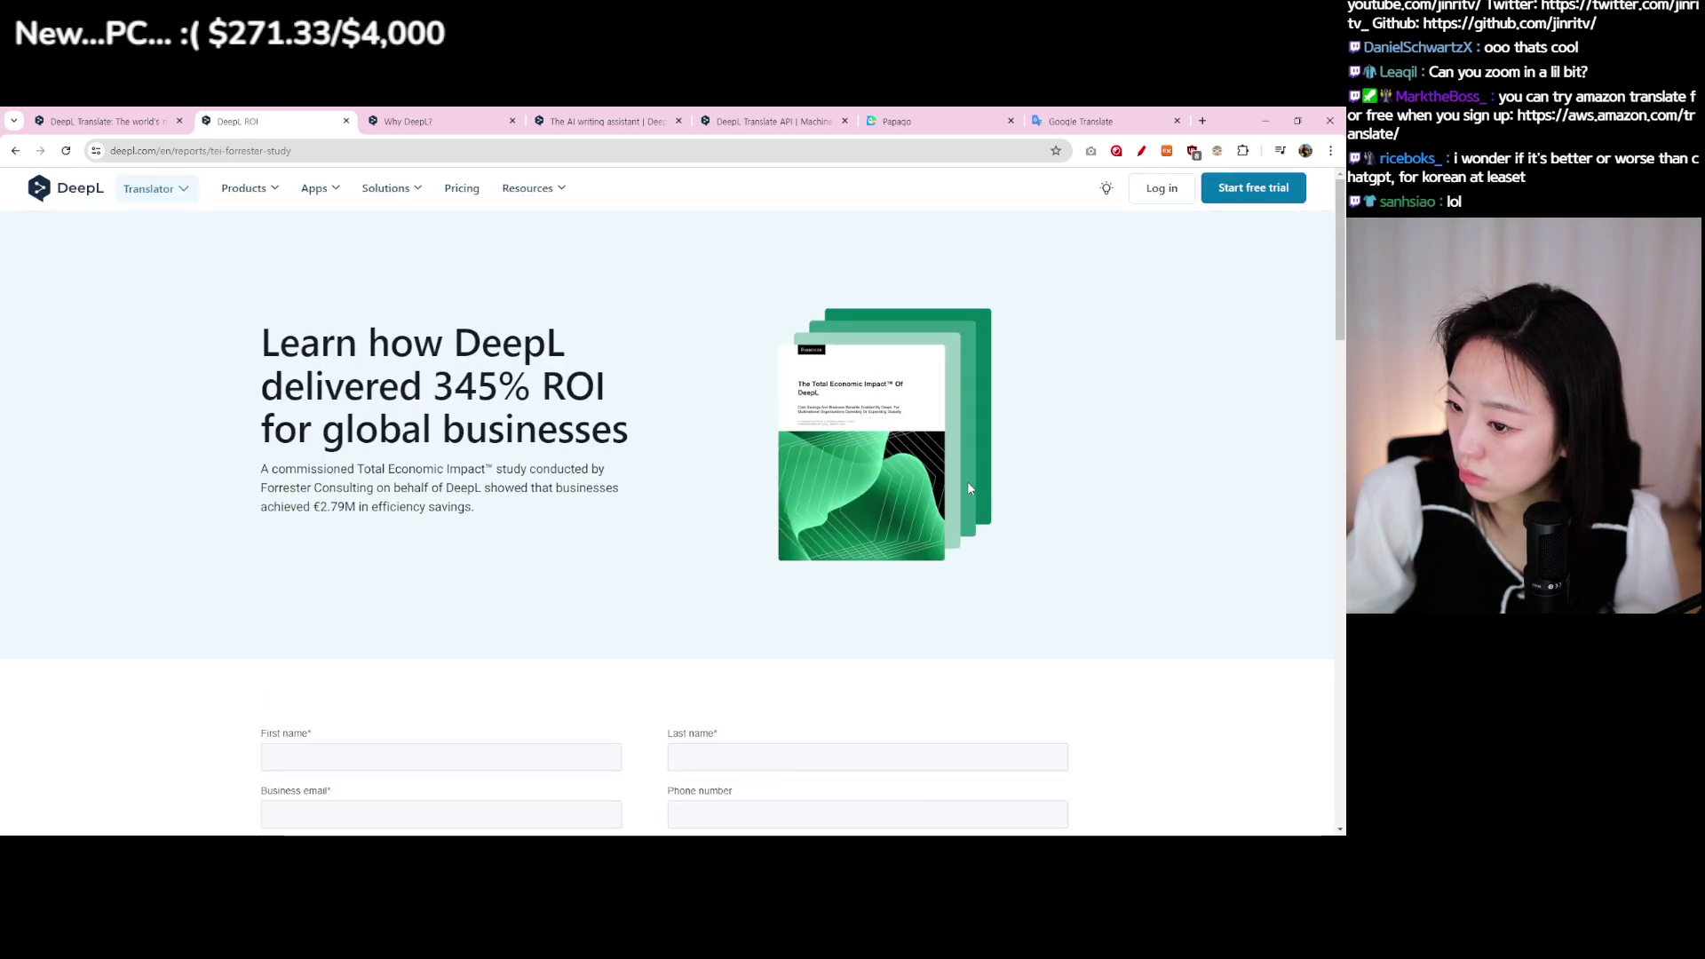
pyautogui.middleClick(285, 116)
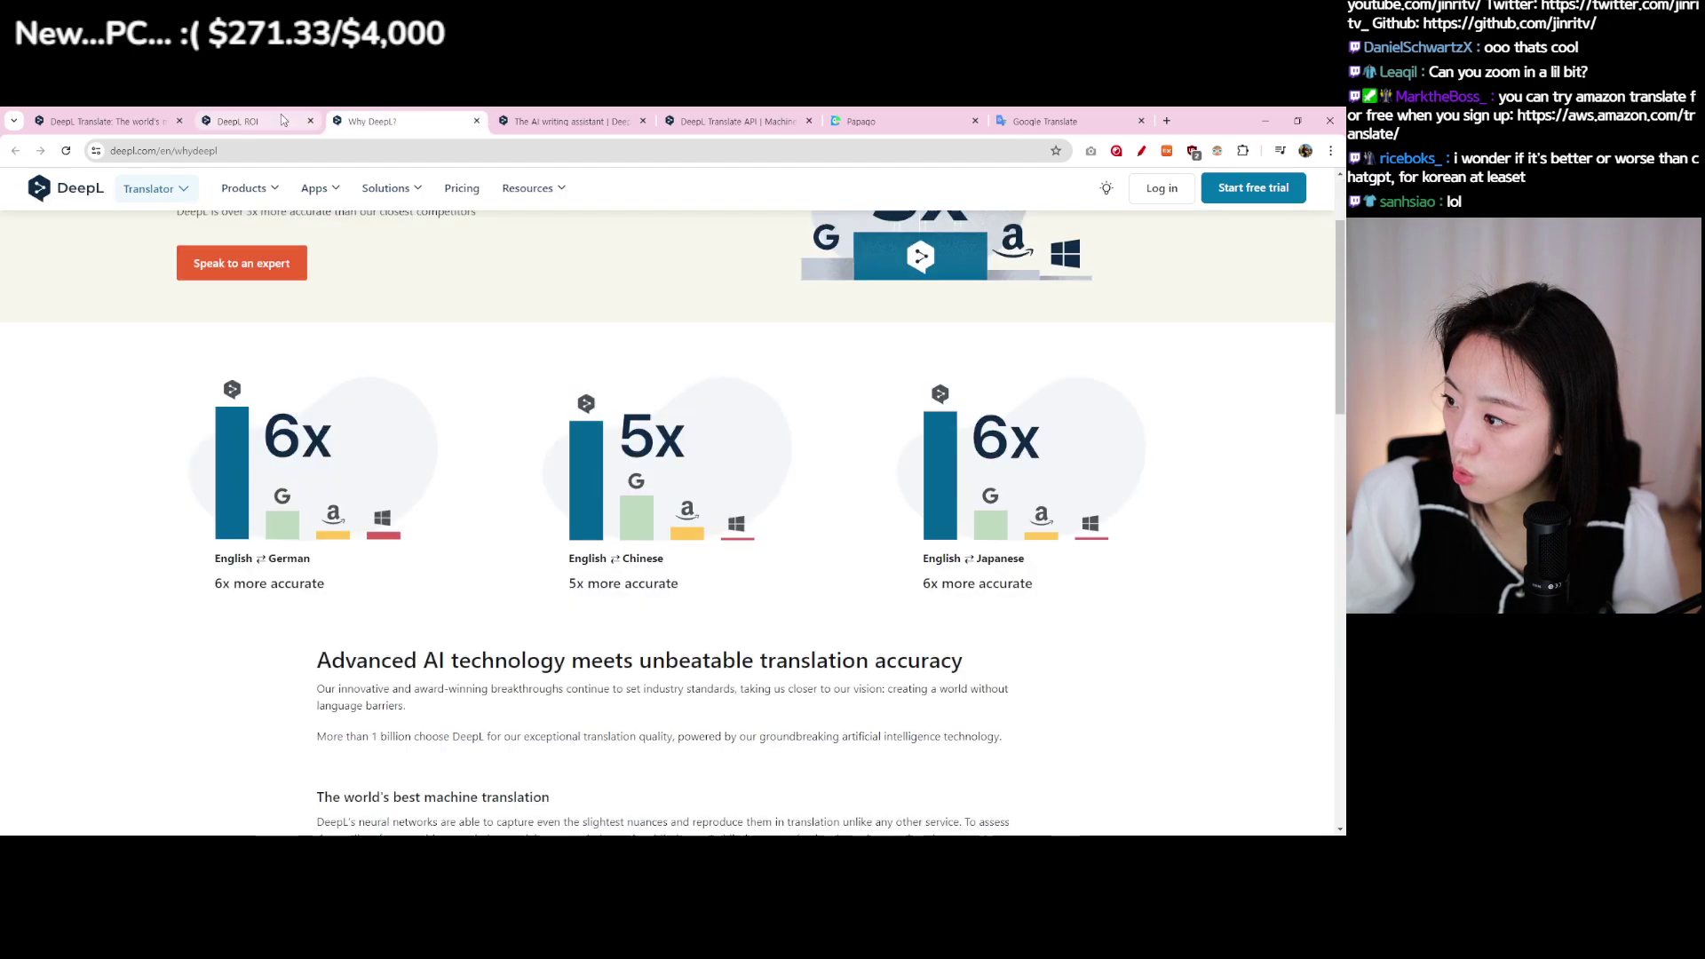
# Step: Return to the translator page and open the Customer Success page for teams in its own tab
pyautogui.click(162, 126)
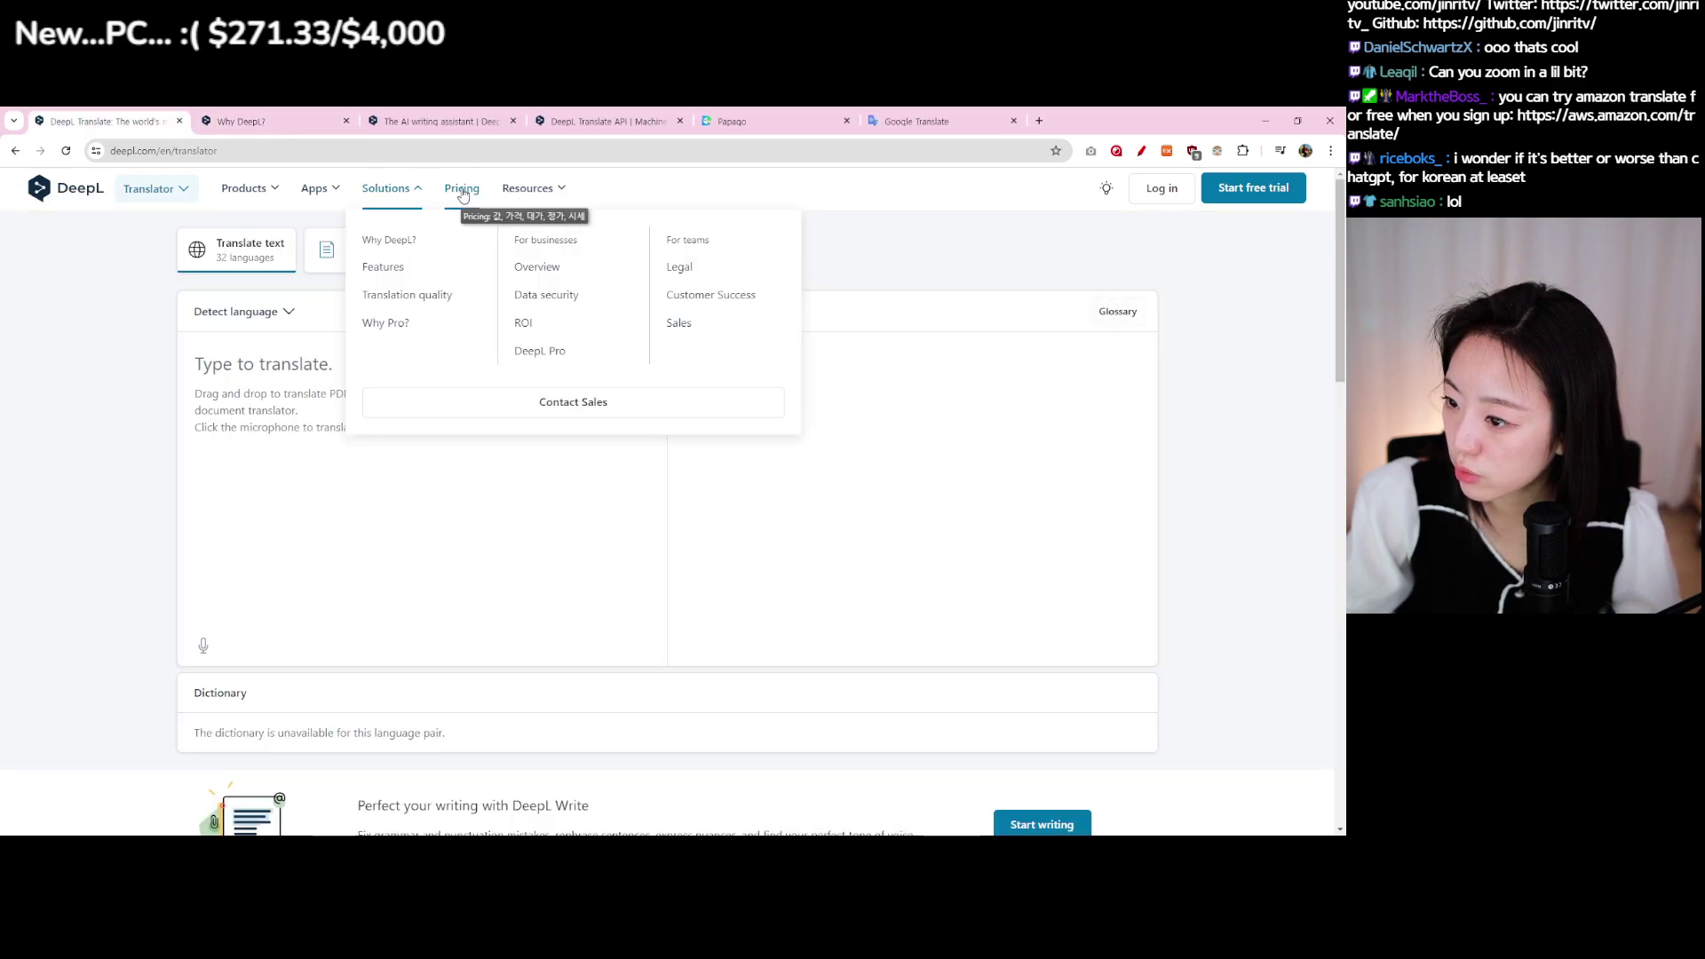
pyautogui.click(744, 303)
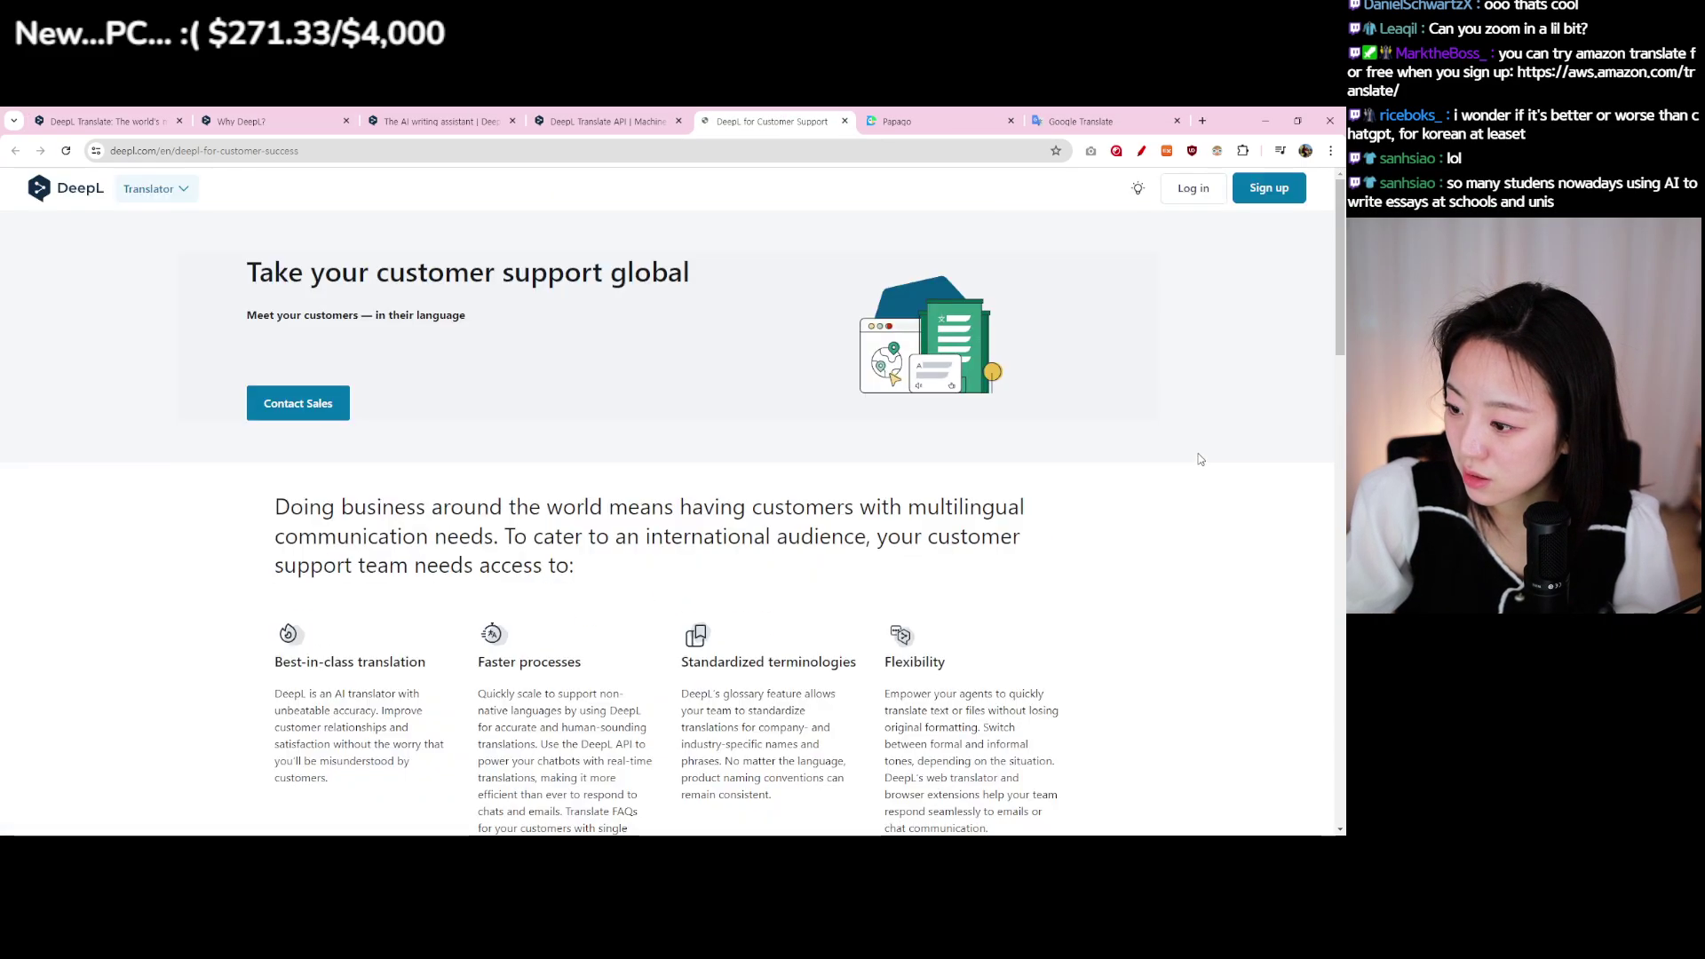
# Step: Review the customer support page's benefits, data security features, API workflow options and Zendesk integration section
pyautogui.scroll(-4, 1190, 466)
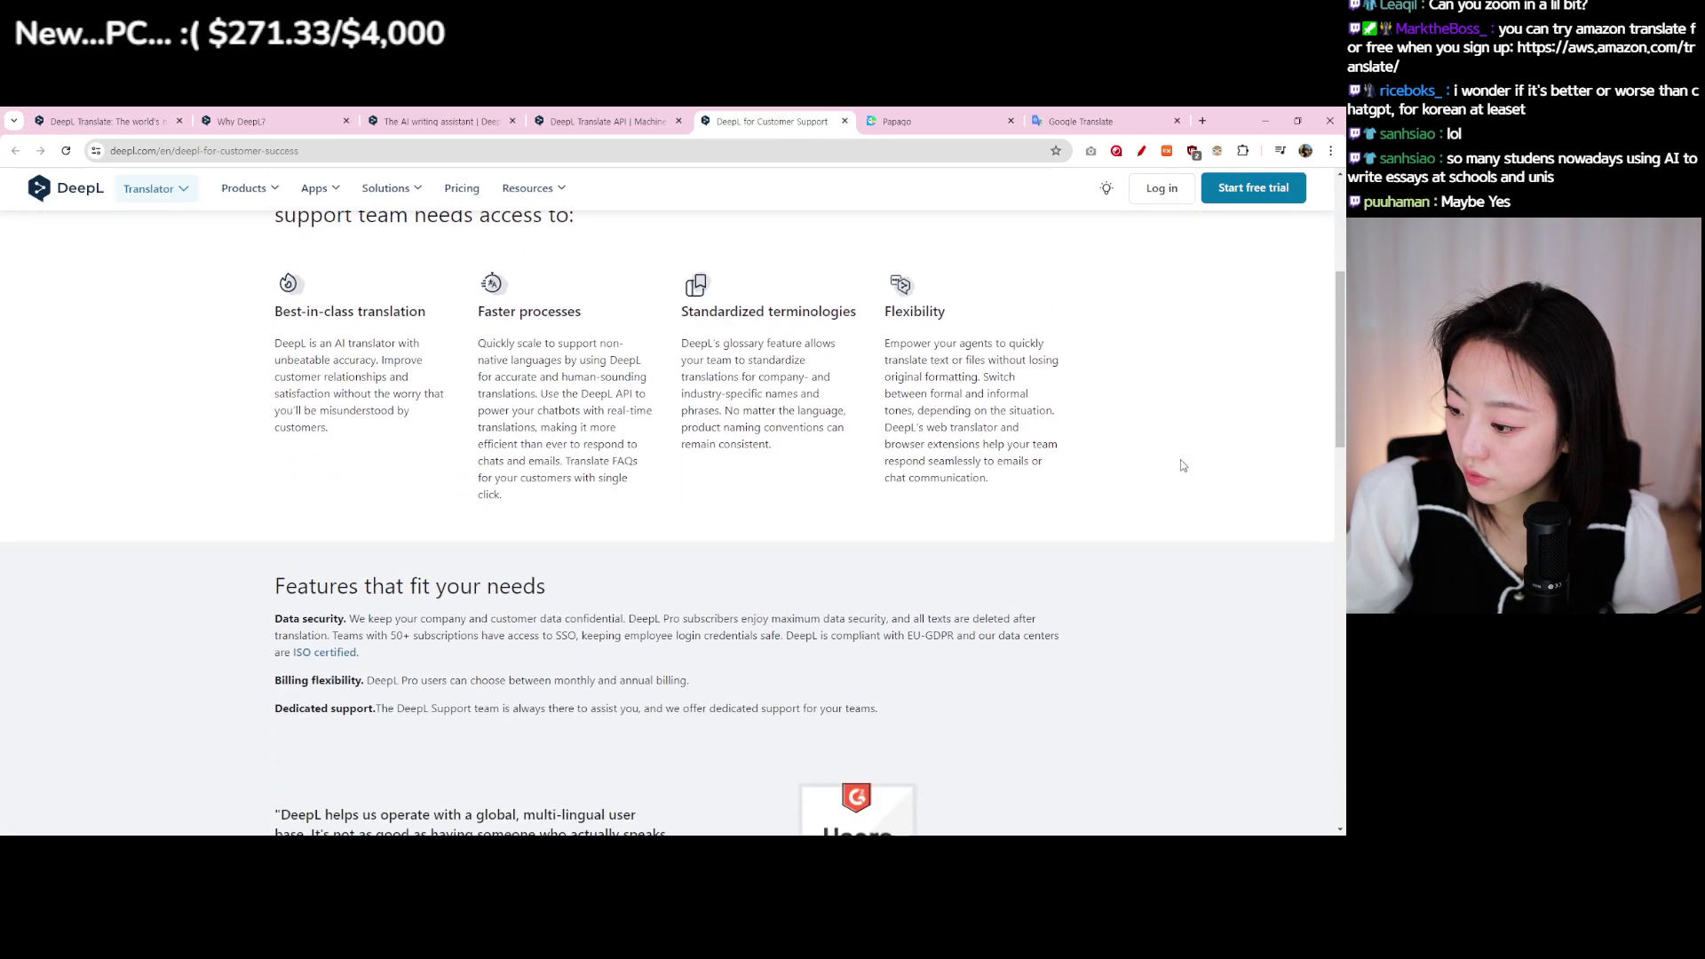
pyautogui.scroll(-3, 1181, 464)
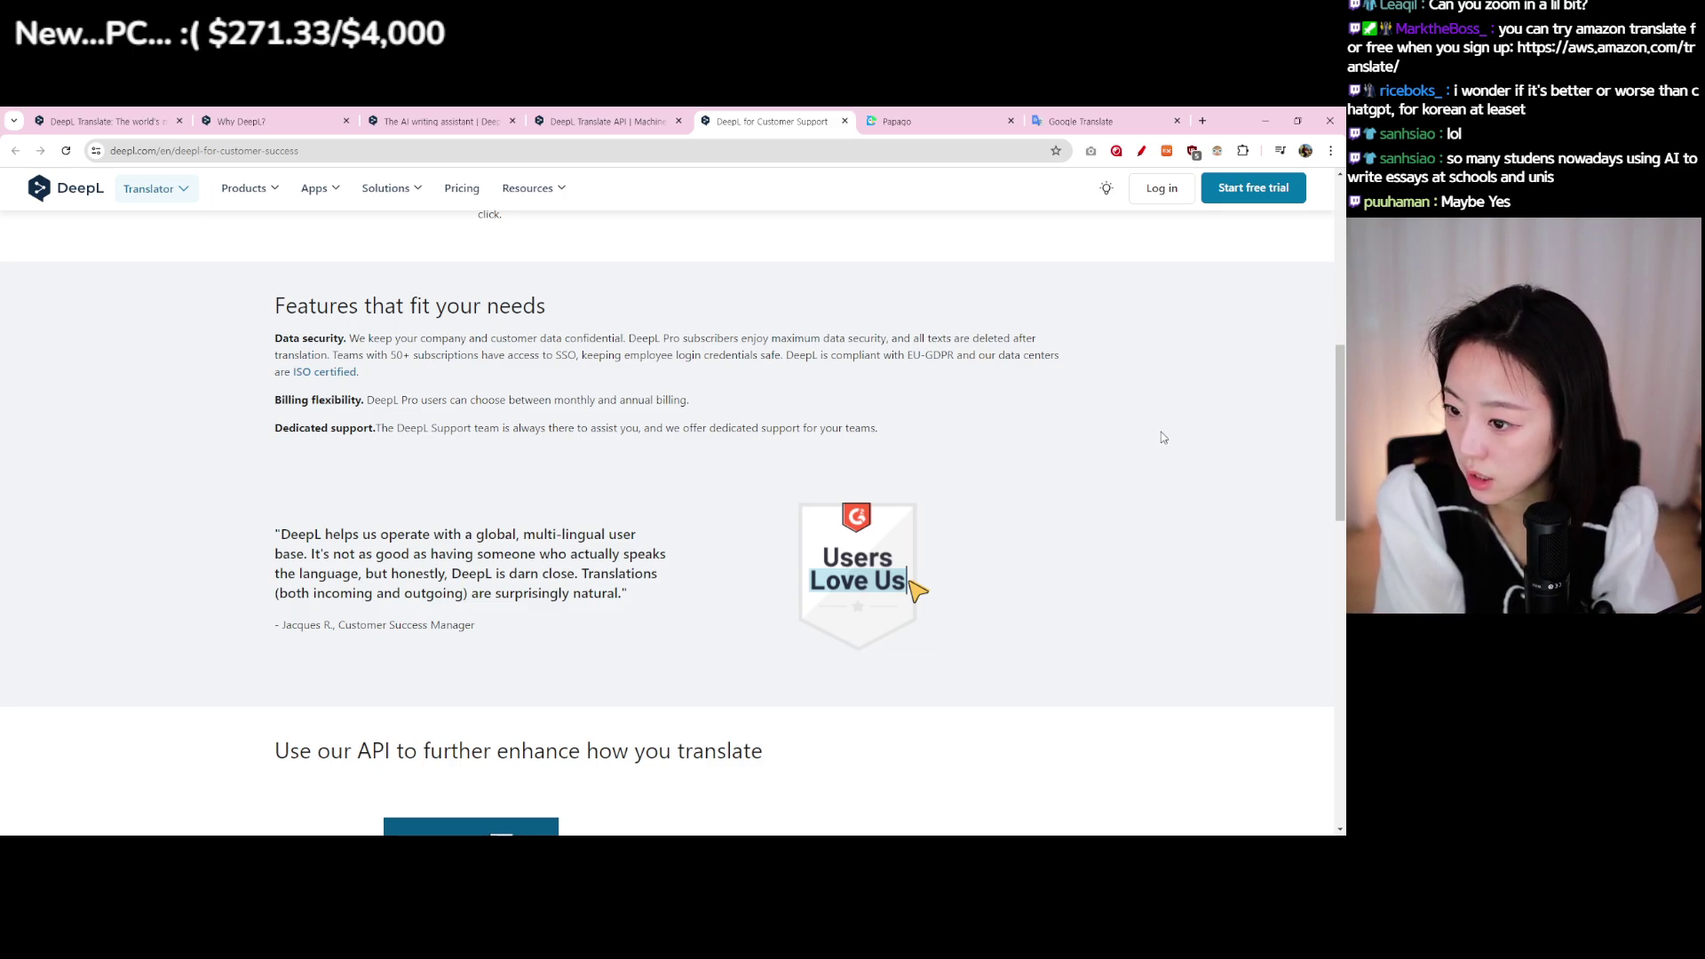
pyautogui.scroll(-5, 1144, 444)
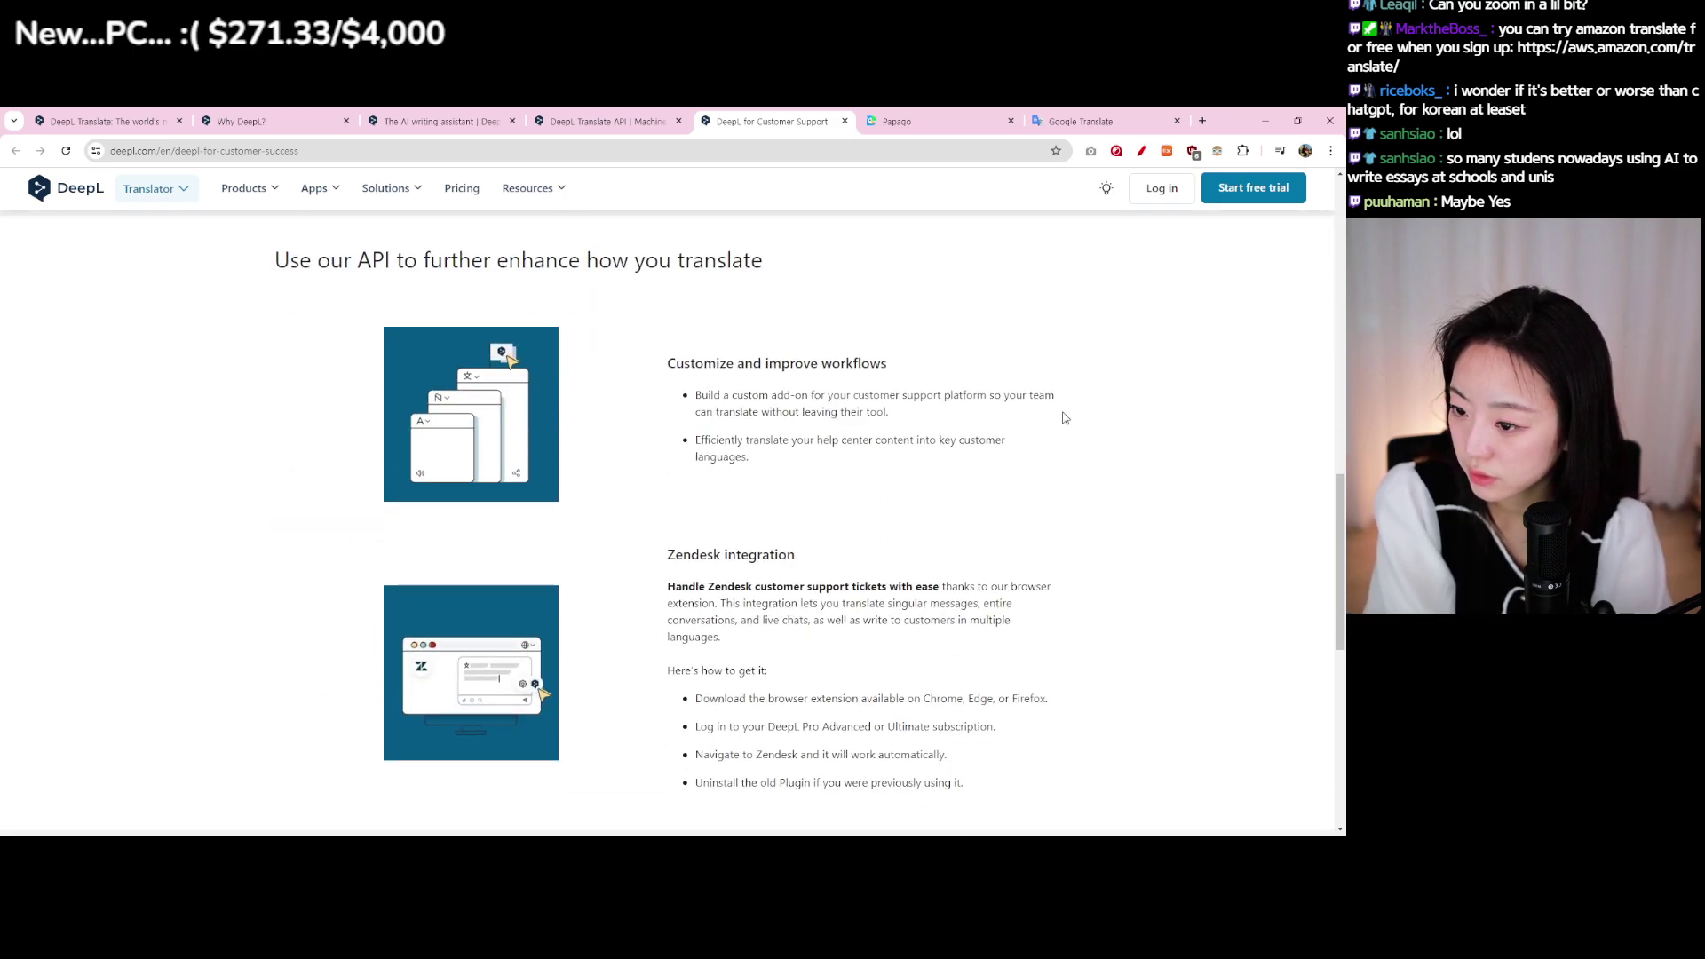
pyautogui.moveTo(698, 378); pyautogui.dragTo(870, 396)
pyautogui.click(983, 383)
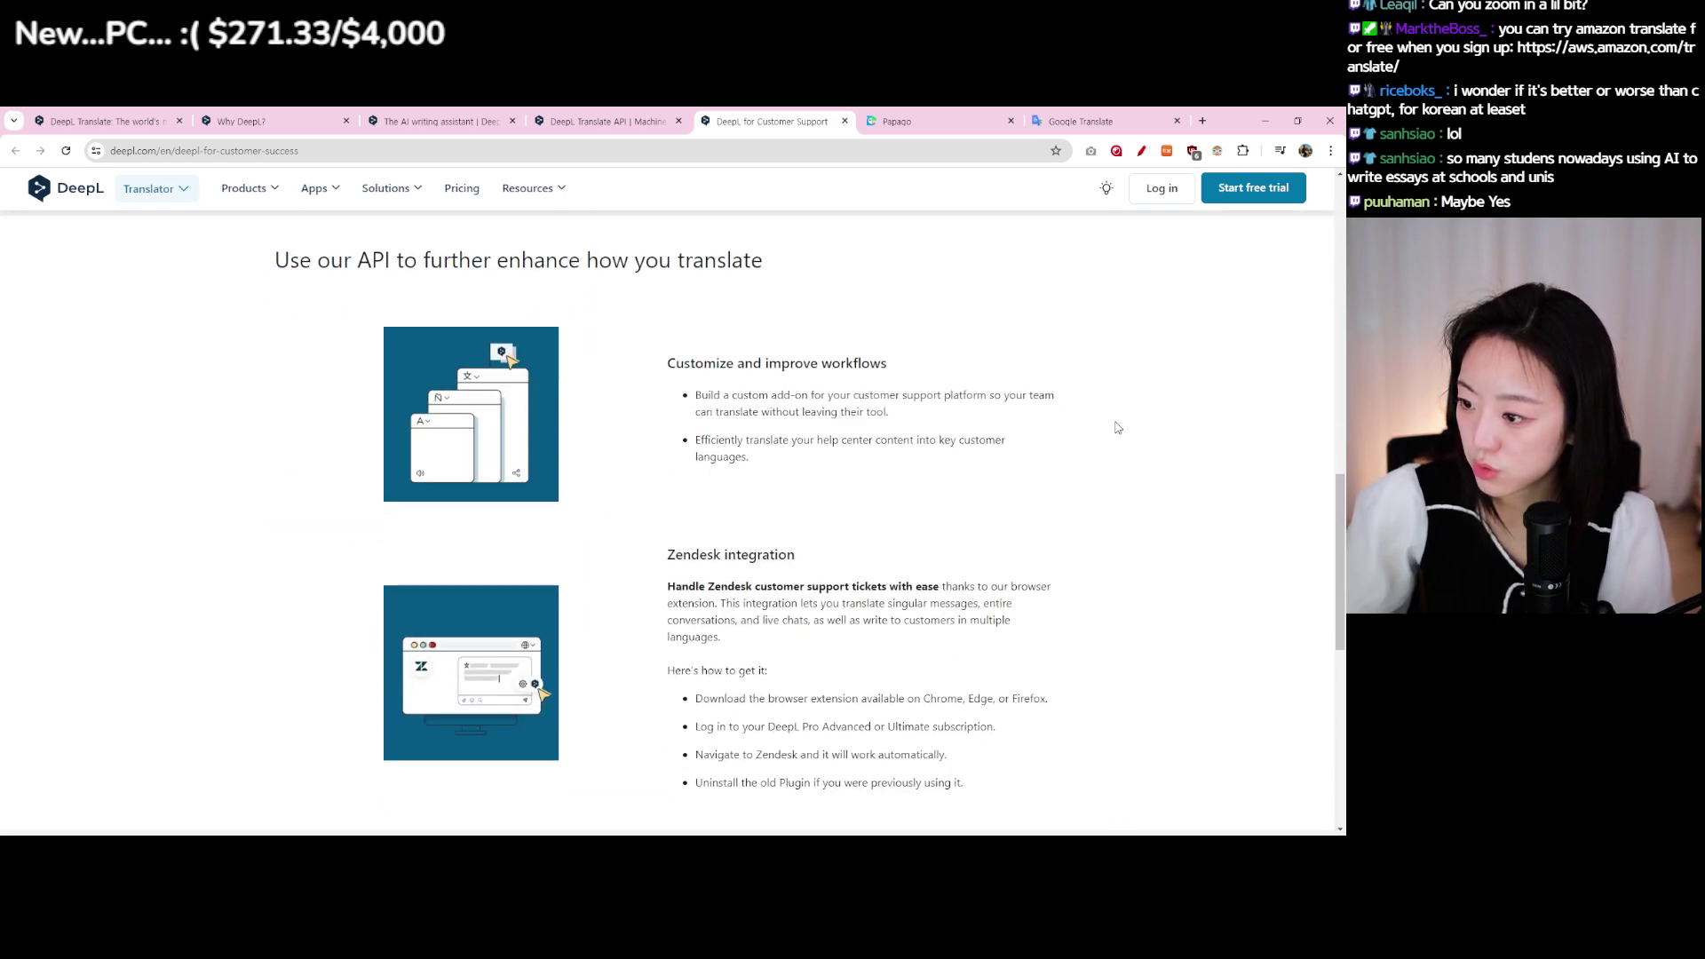
pyautogui.scroll(-2, 1101, 471)
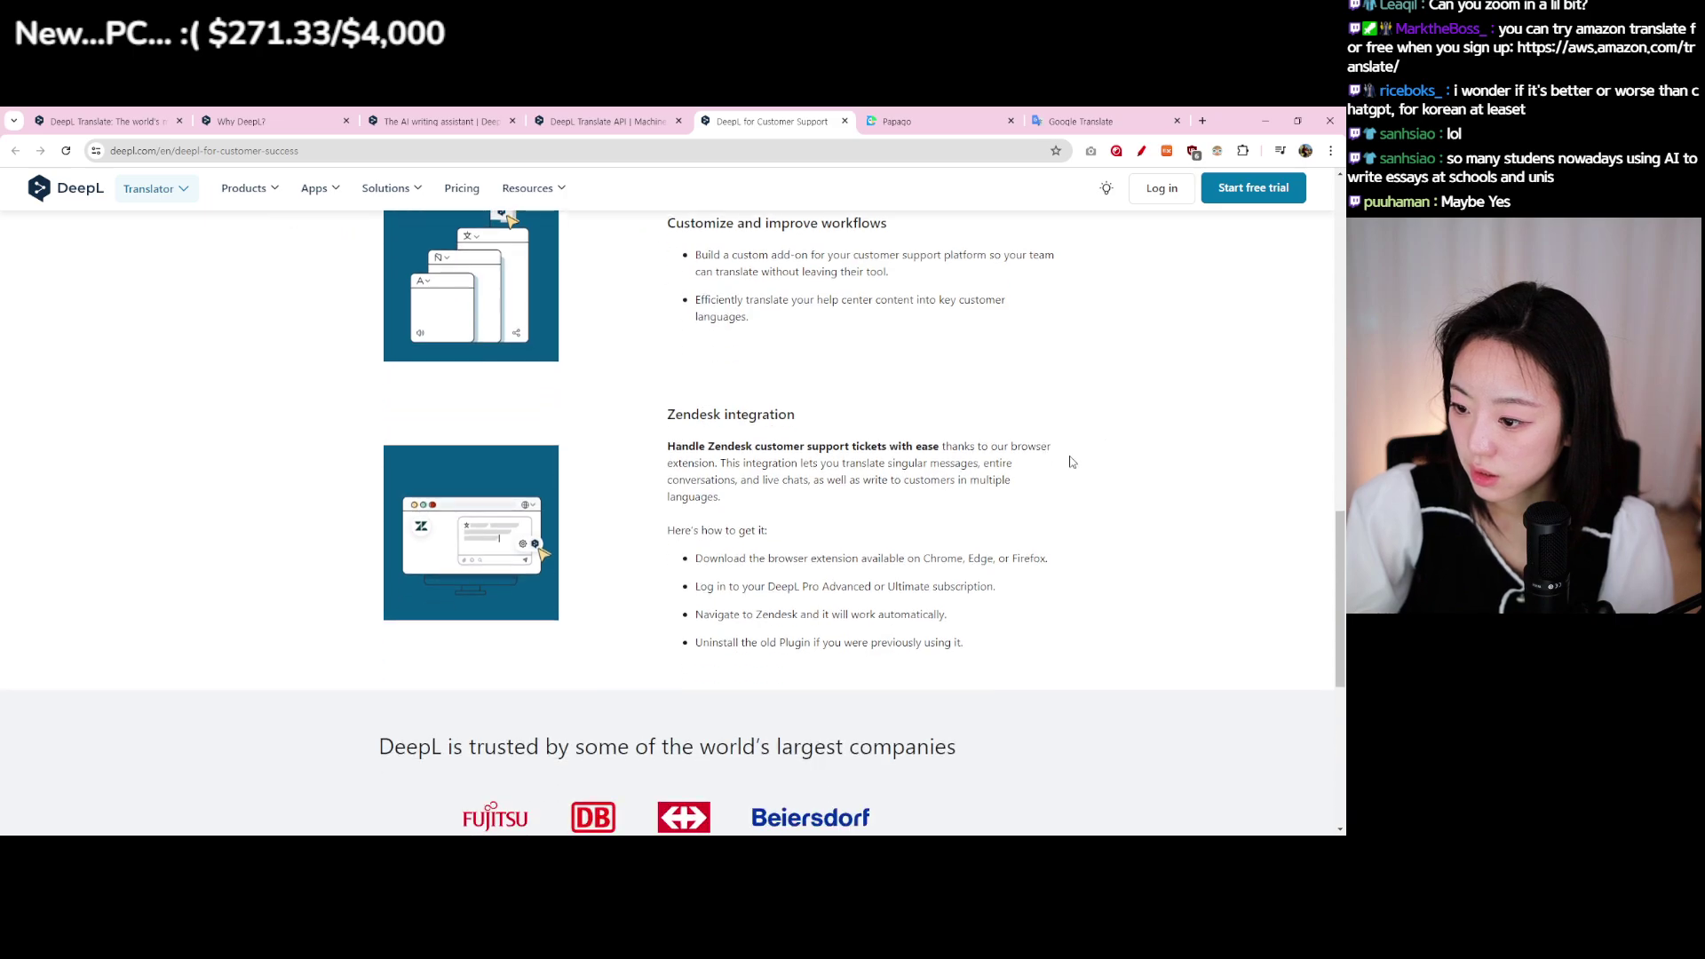
pyautogui.moveTo(673, 422); pyautogui.dragTo(820, 423)
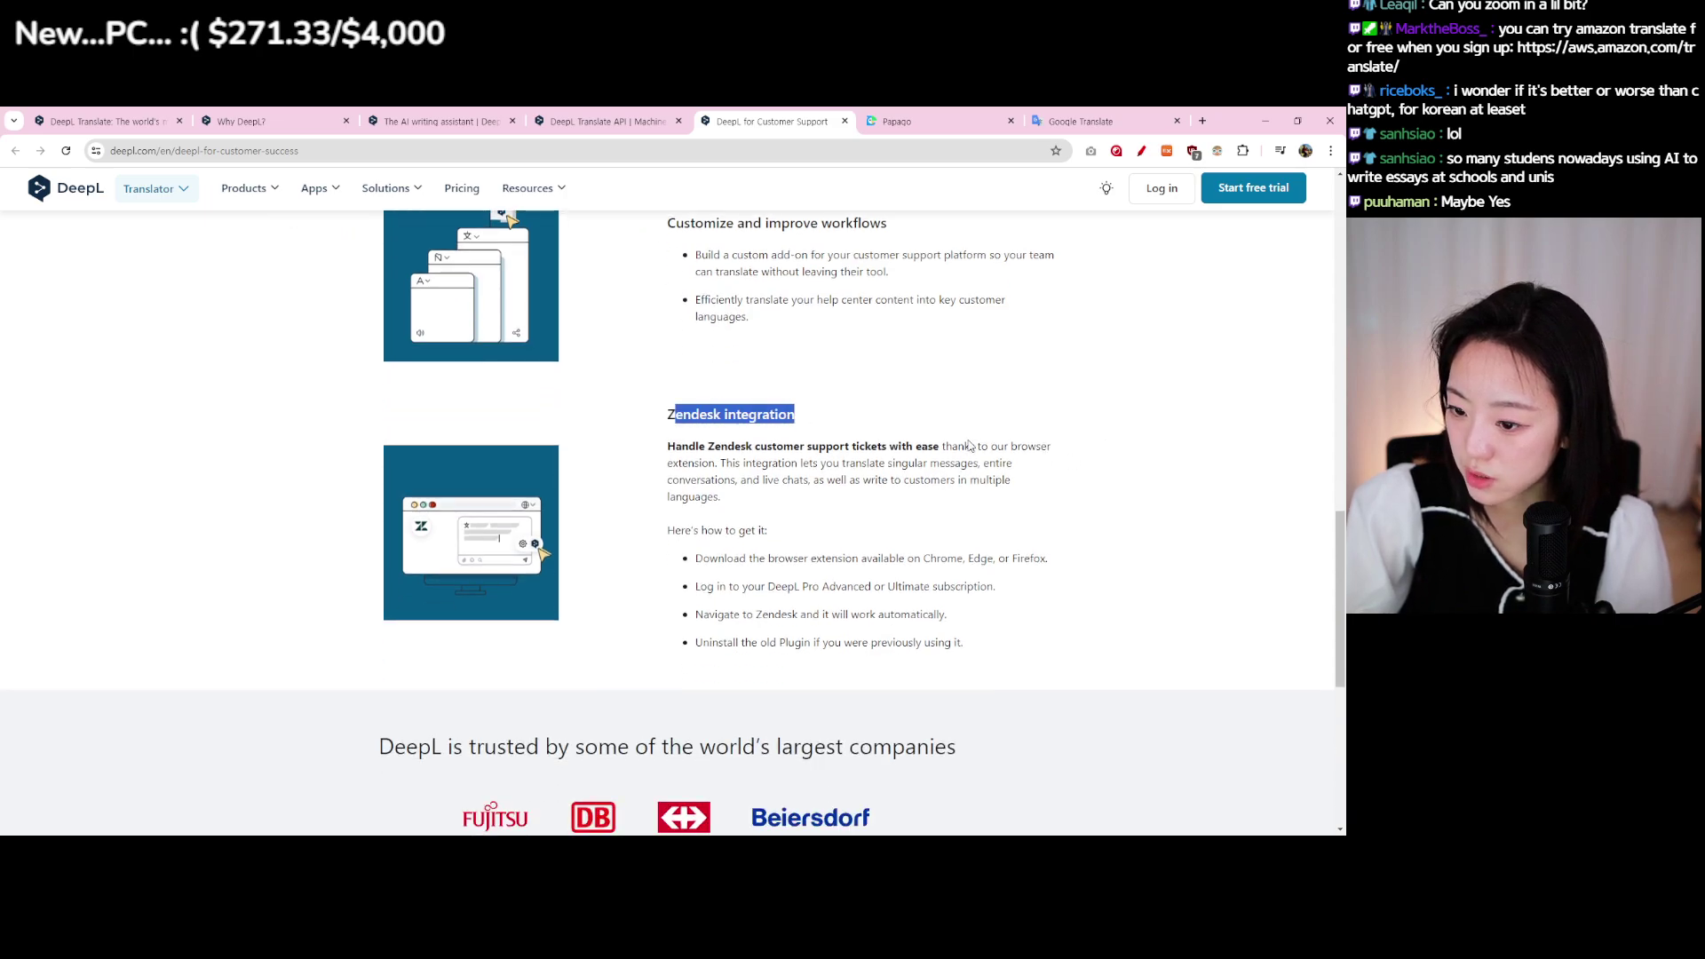
pyautogui.scroll(-5, 973, 449)
pyautogui.scroll(4, 972, 449)
pyautogui.scroll(15, 972, 449)
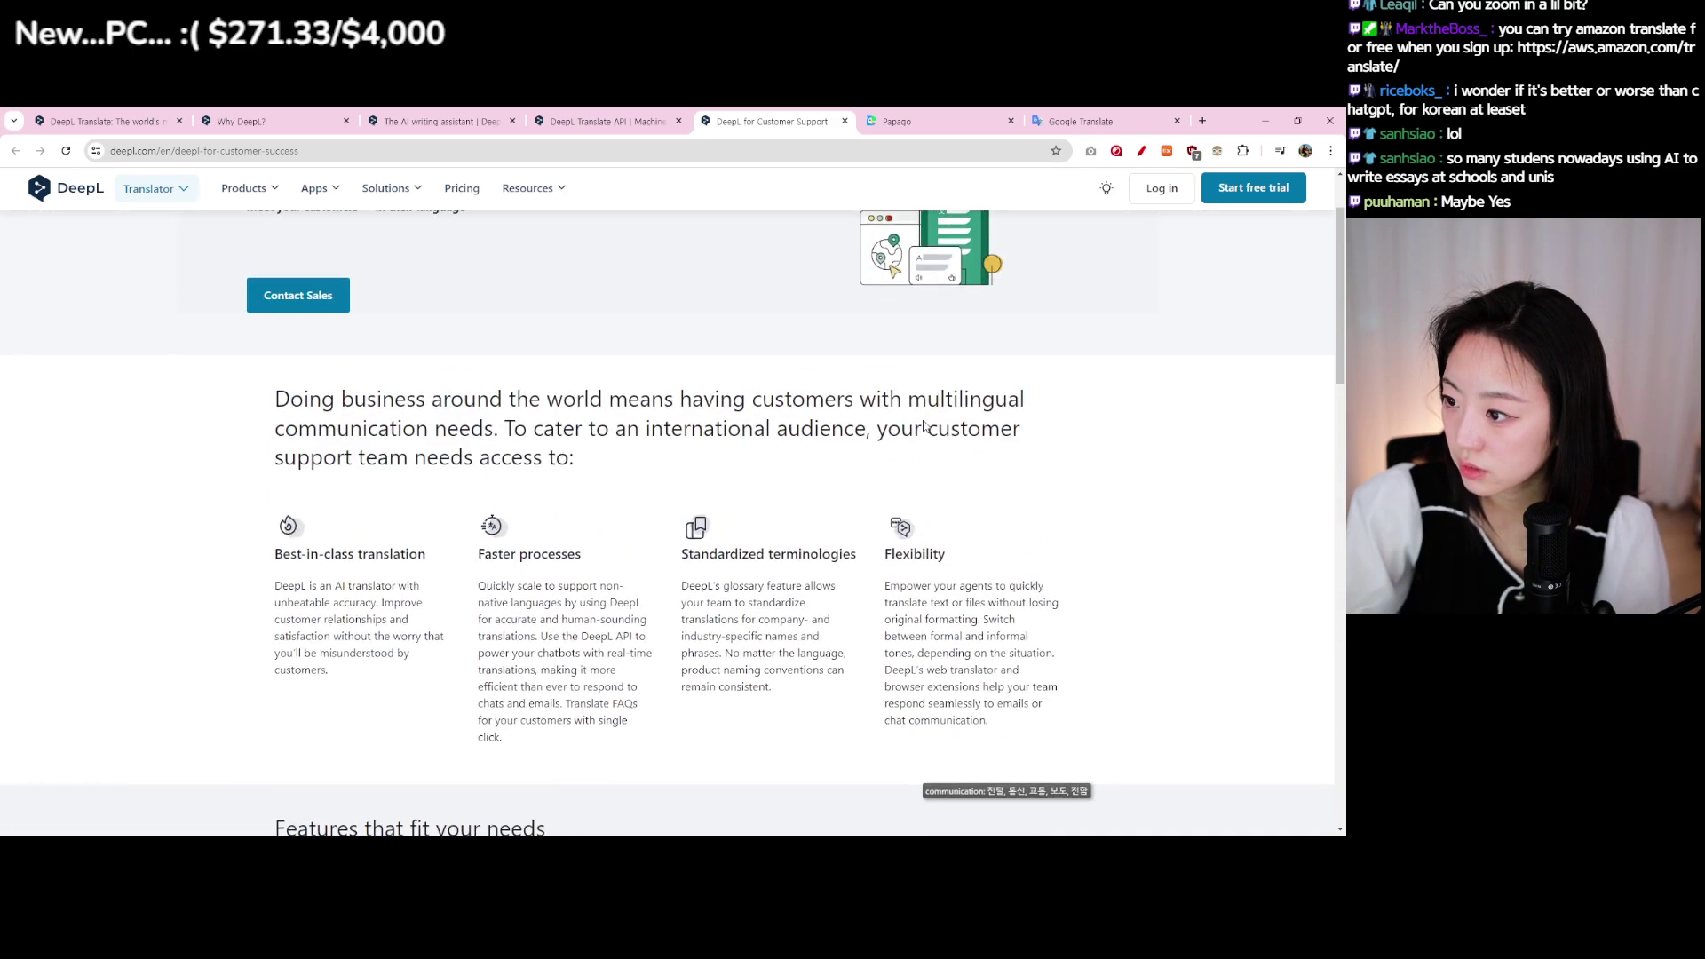
# Step: Open the industry report and the blog from the resources in separate tabs, skim the localization report page, and close it
pyautogui.click(530, 189)
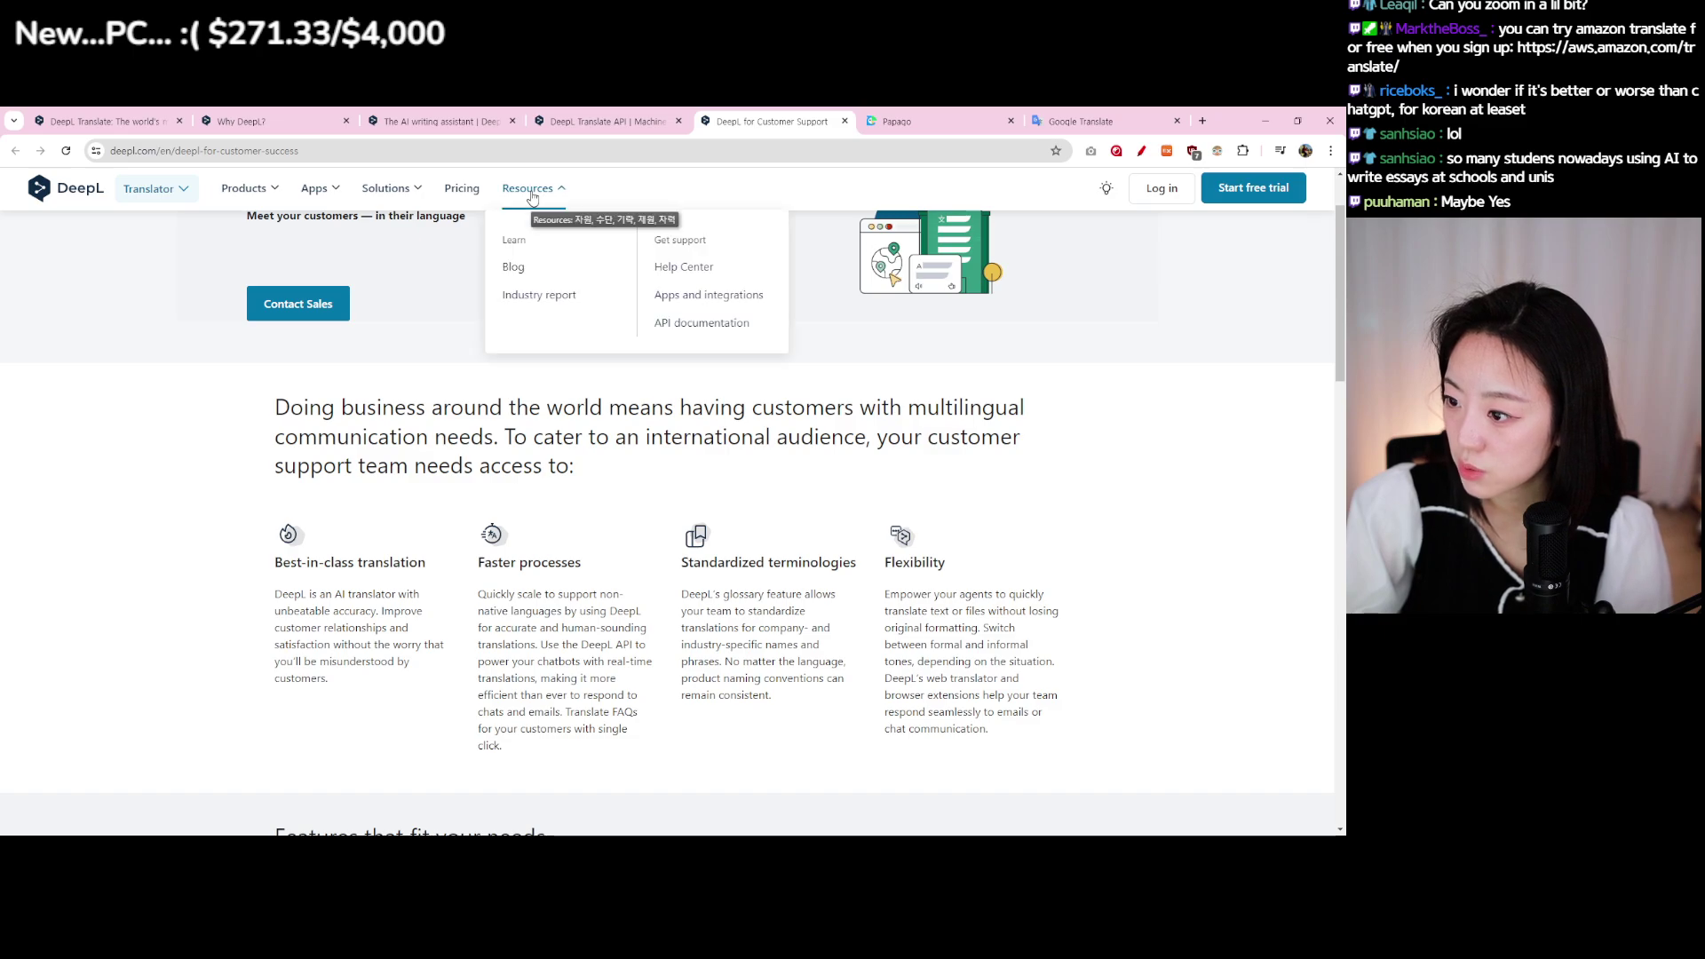
pyautogui.click(539, 296)
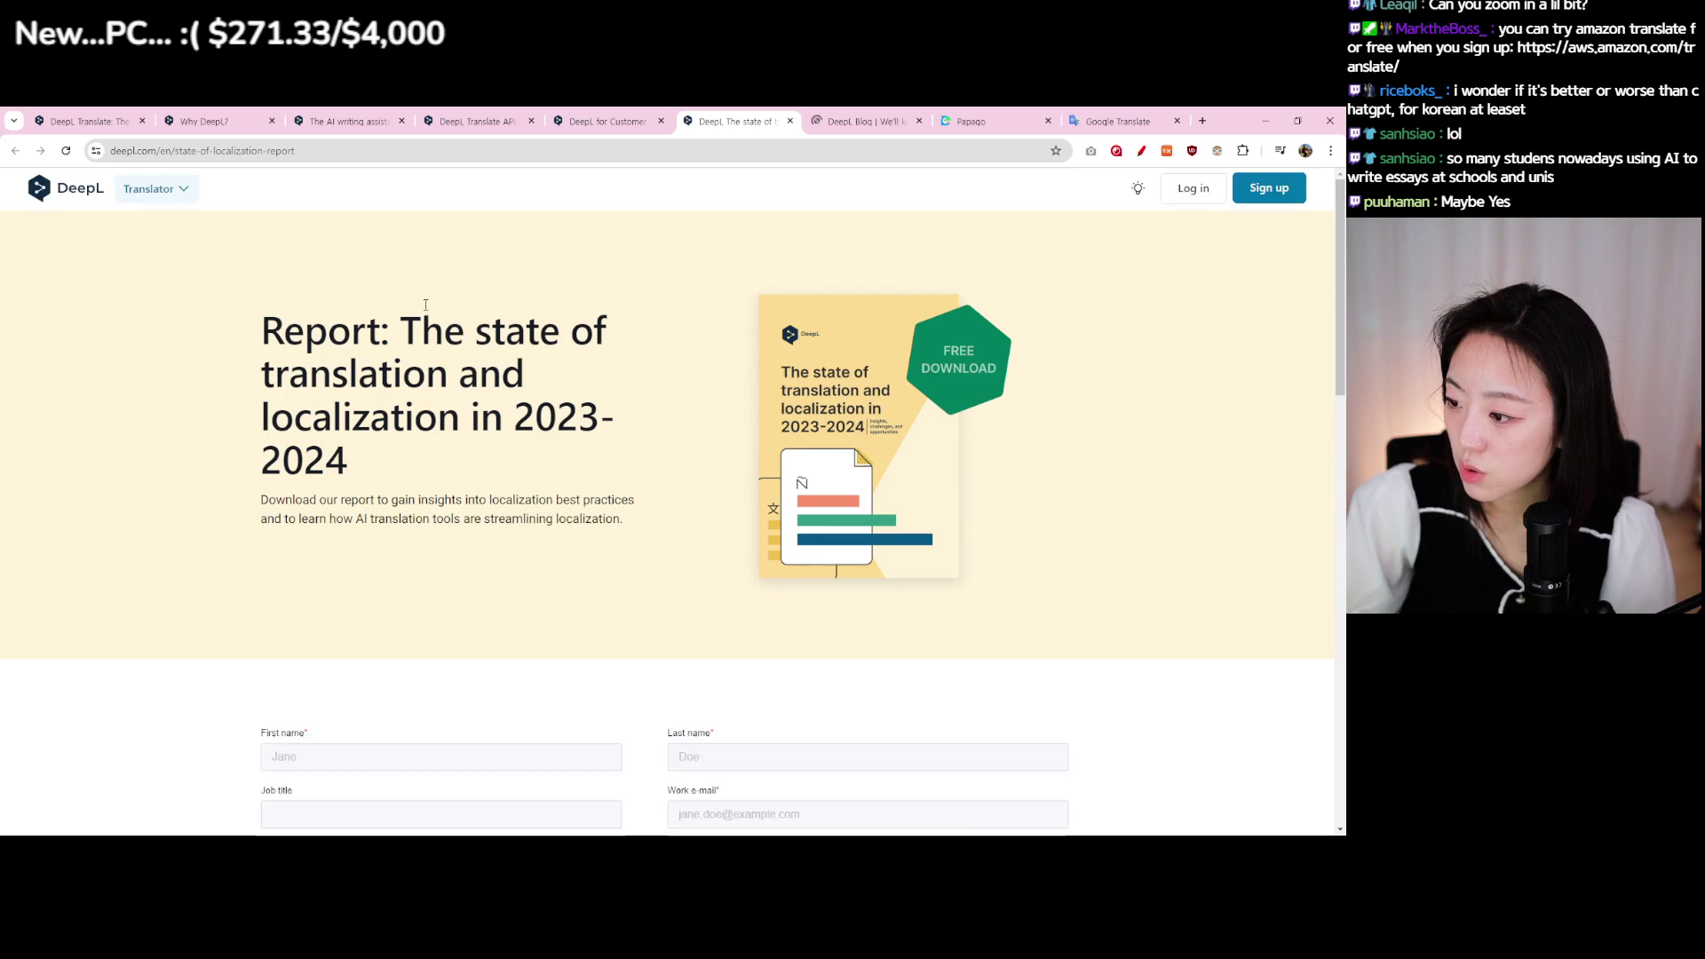
pyautogui.scroll(-5, 454, 322)
pyautogui.scroll(-6, 454, 322)
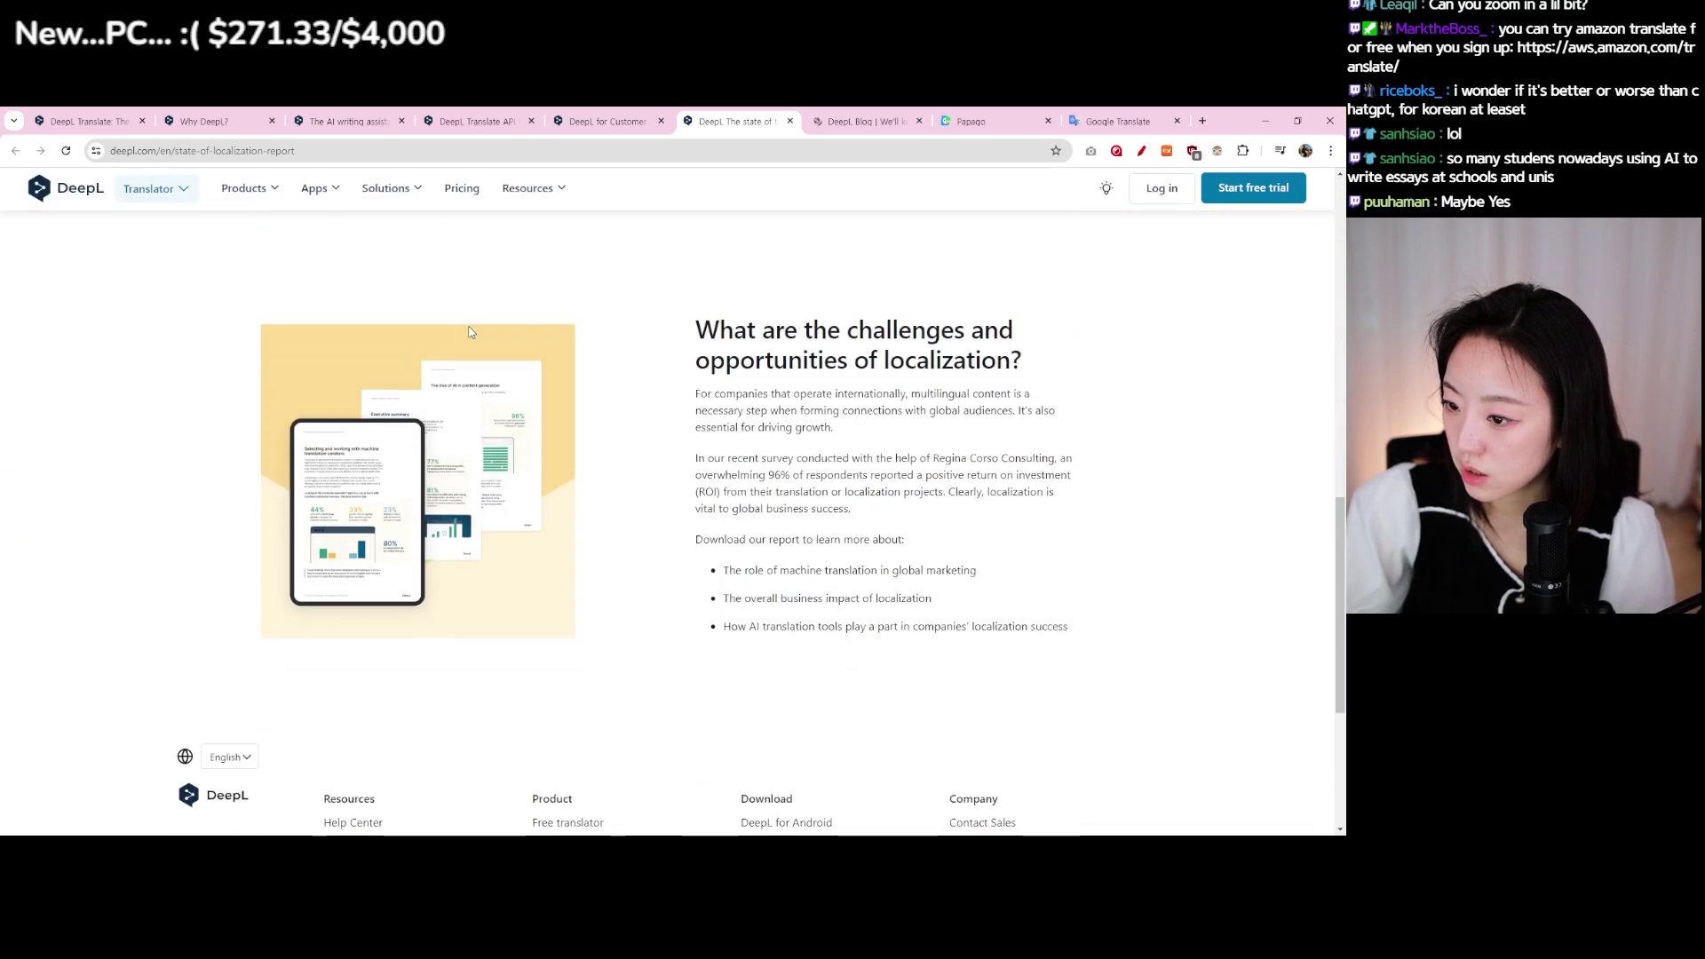
pyautogui.scroll(5, 483, 331)
pyautogui.middleClick(757, 110)
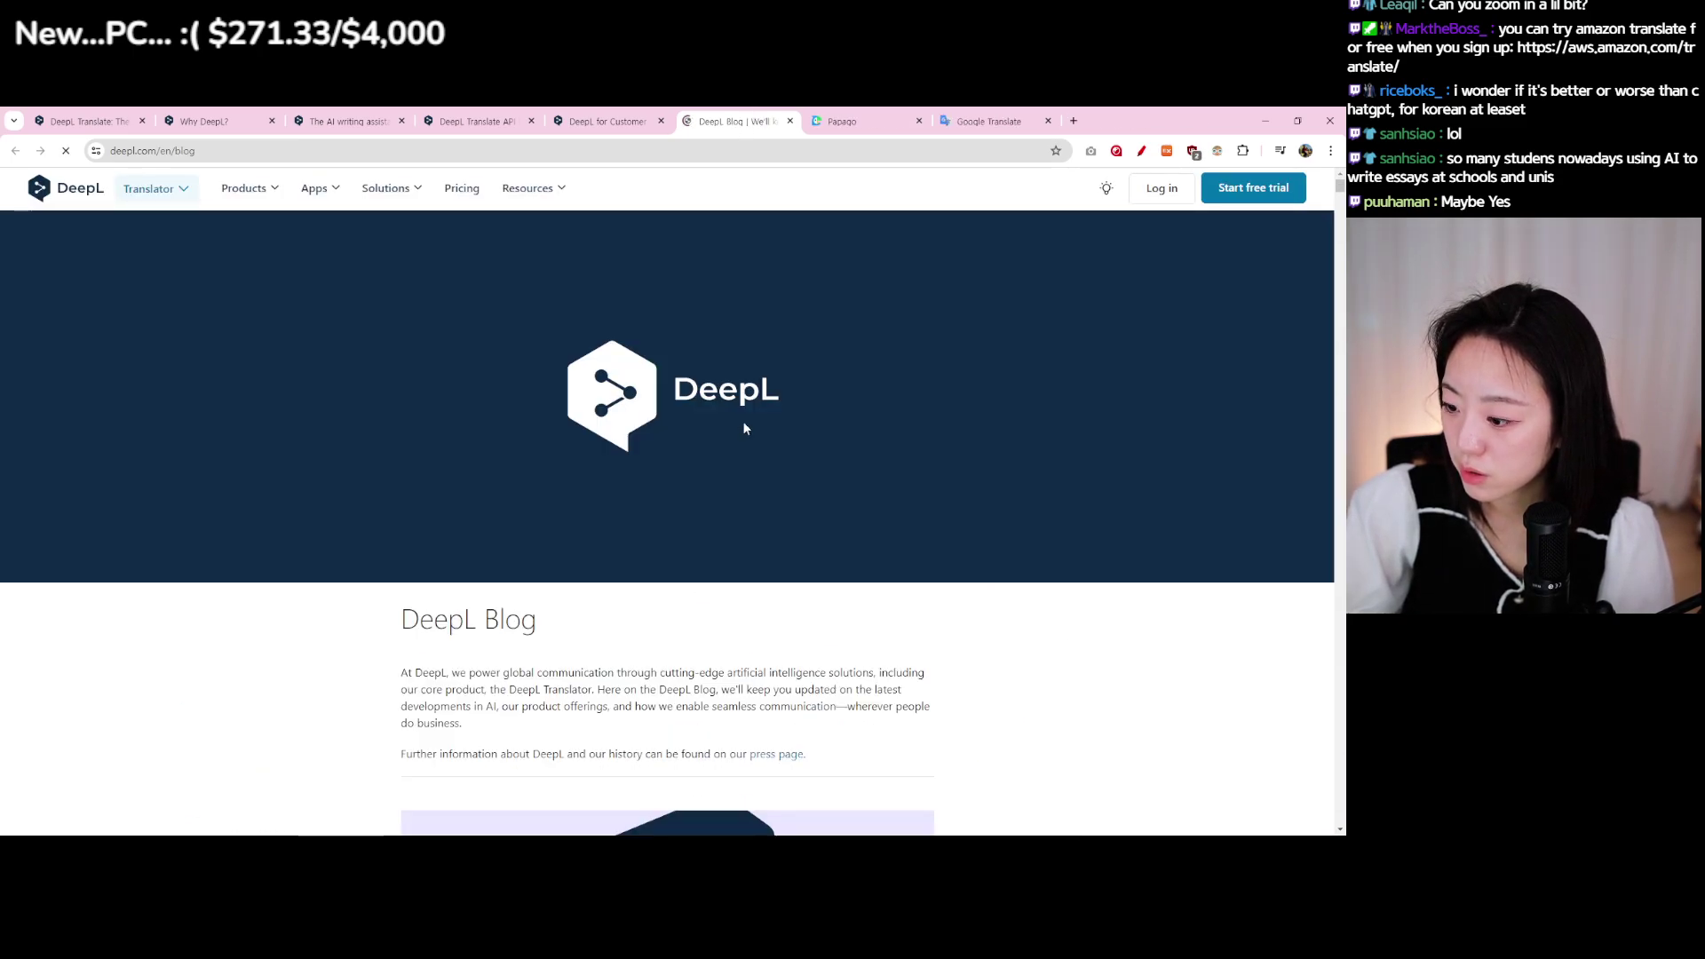
# Step: Read the DeepL Blog introduction and the article on the API's context parameter feature, highlighting part of the feature's explanation
pyautogui.scroll(-4, 746, 426)
pyautogui.scroll(2, 1039, 468)
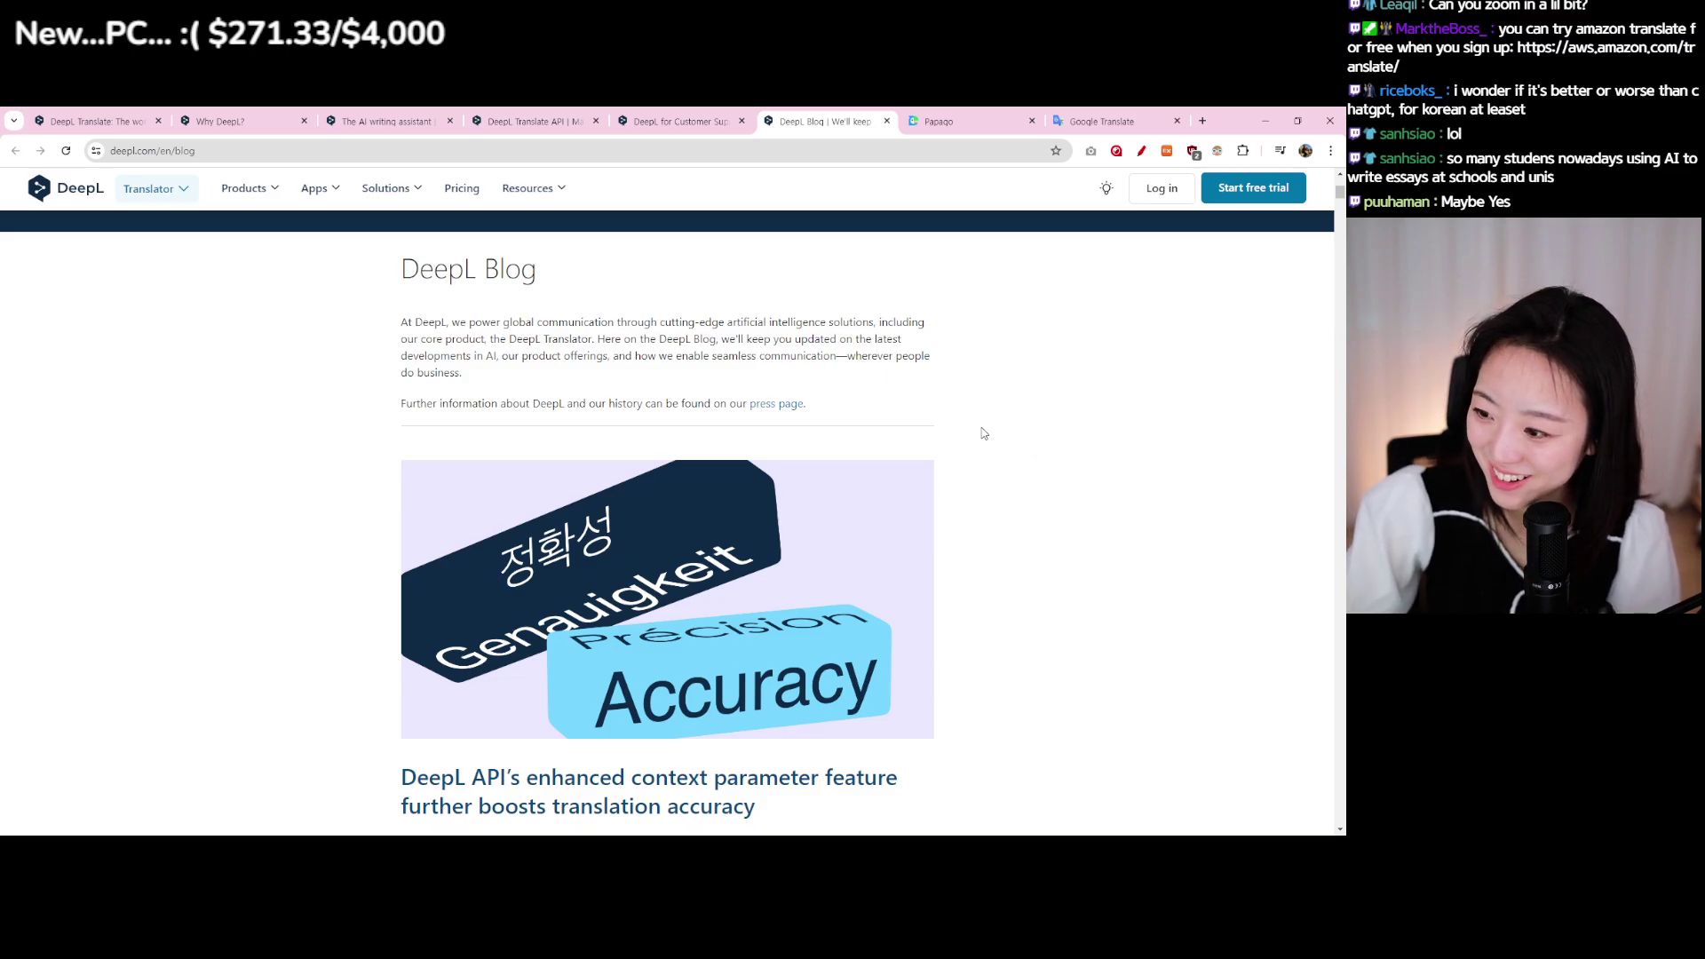
pyautogui.moveTo(526, 404); pyautogui.dragTo(776, 404)
pyautogui.click(932, 403)
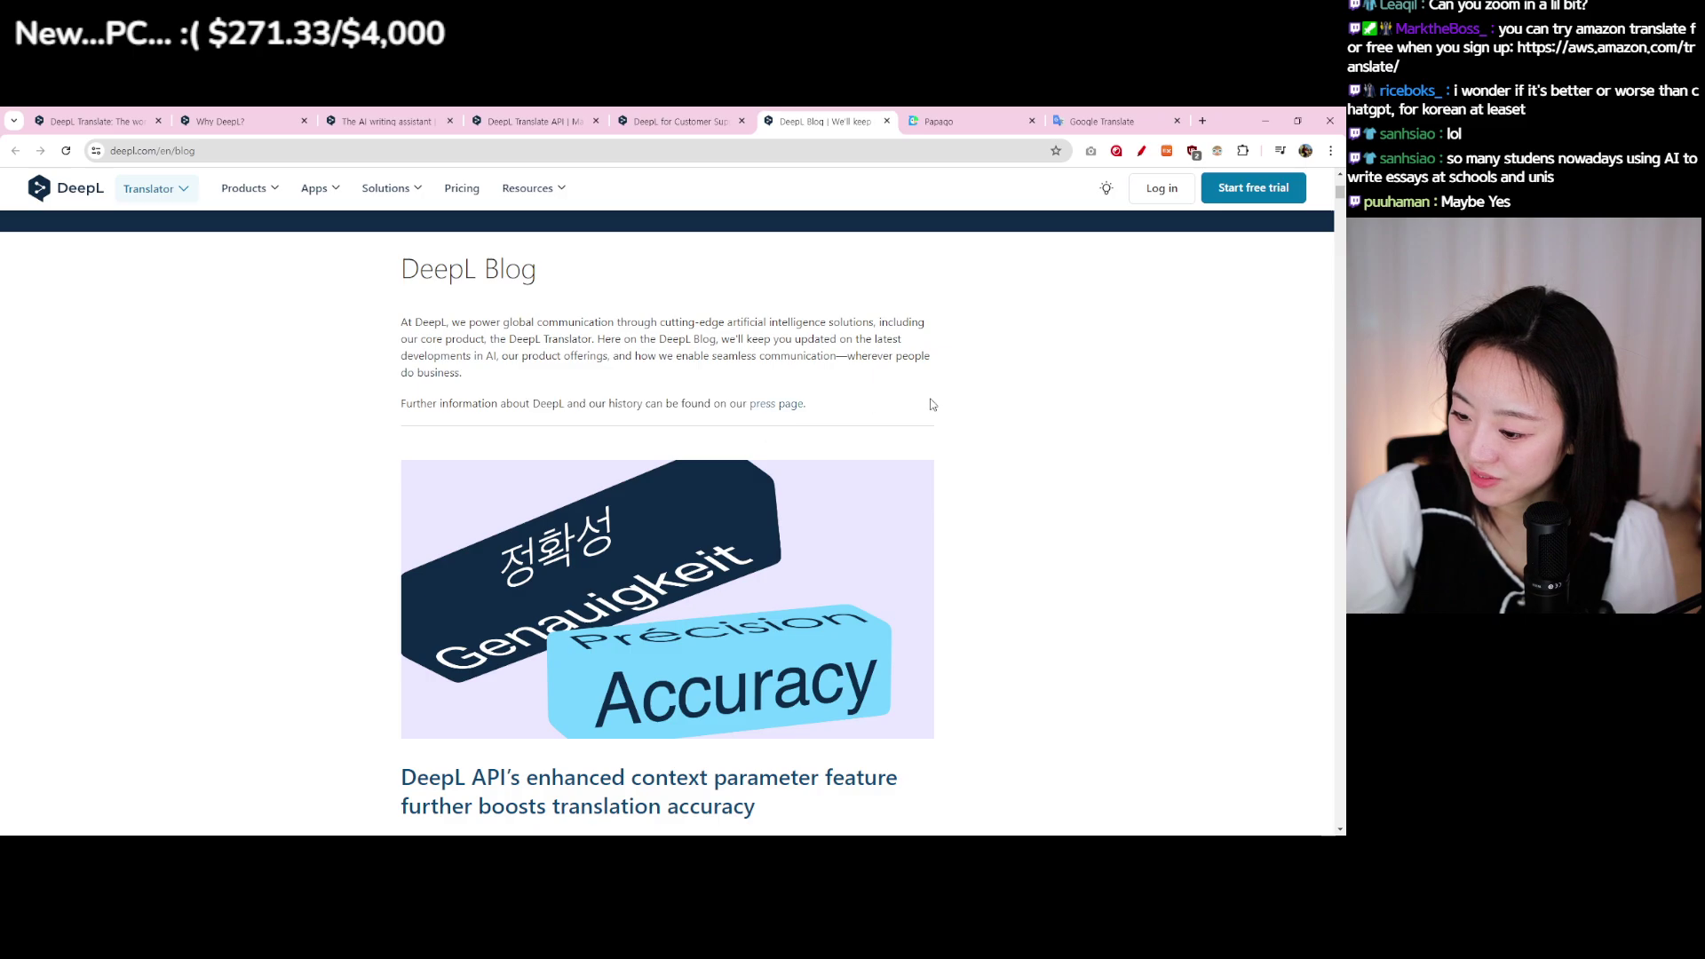
pyautogui.scroll(-4, 932, 404)
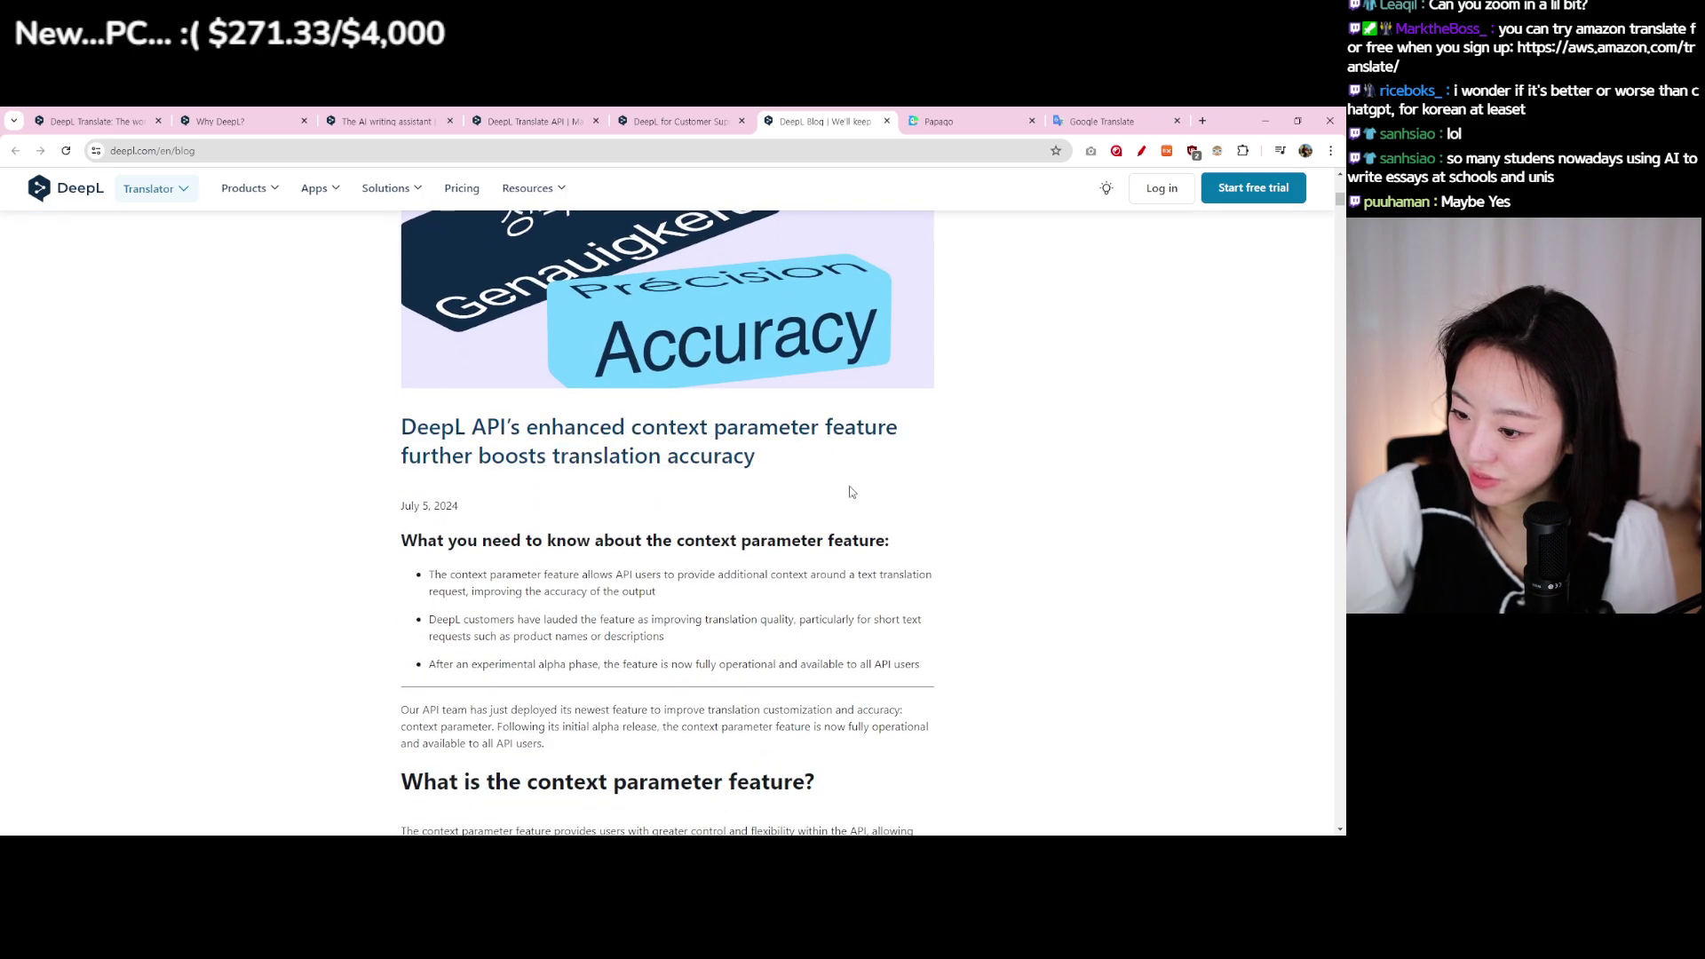
pyautogui.scroll(-1, 850, 486)
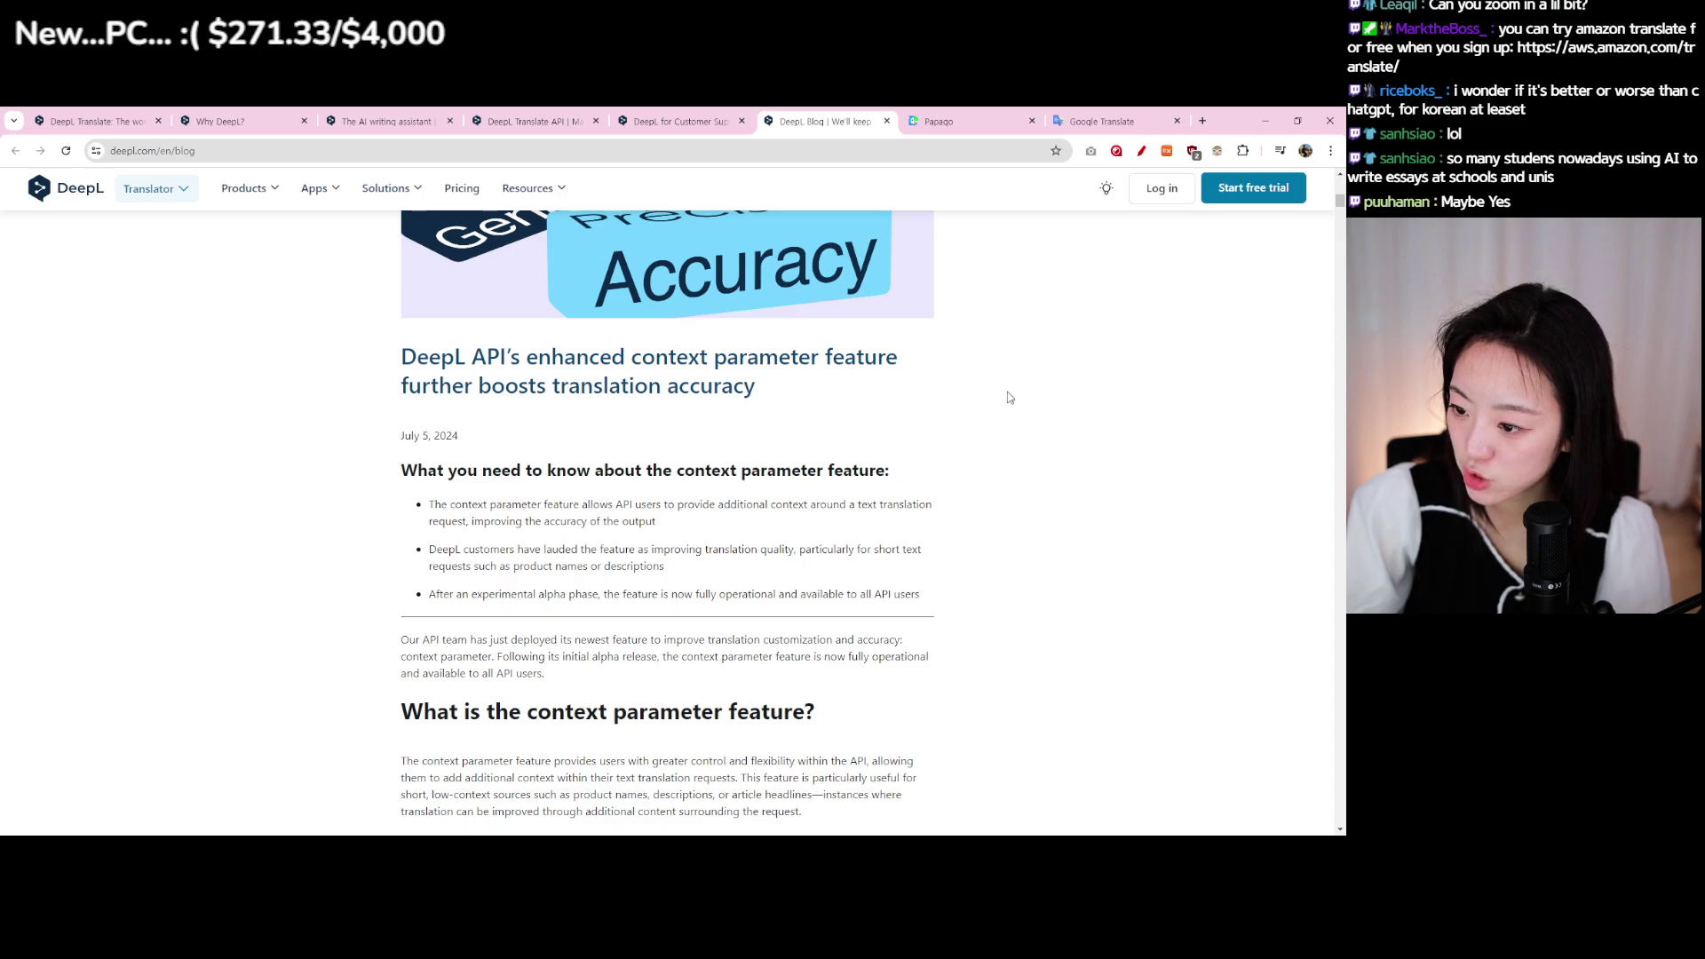
pyautogui.scroll(-2, 1008, 397)
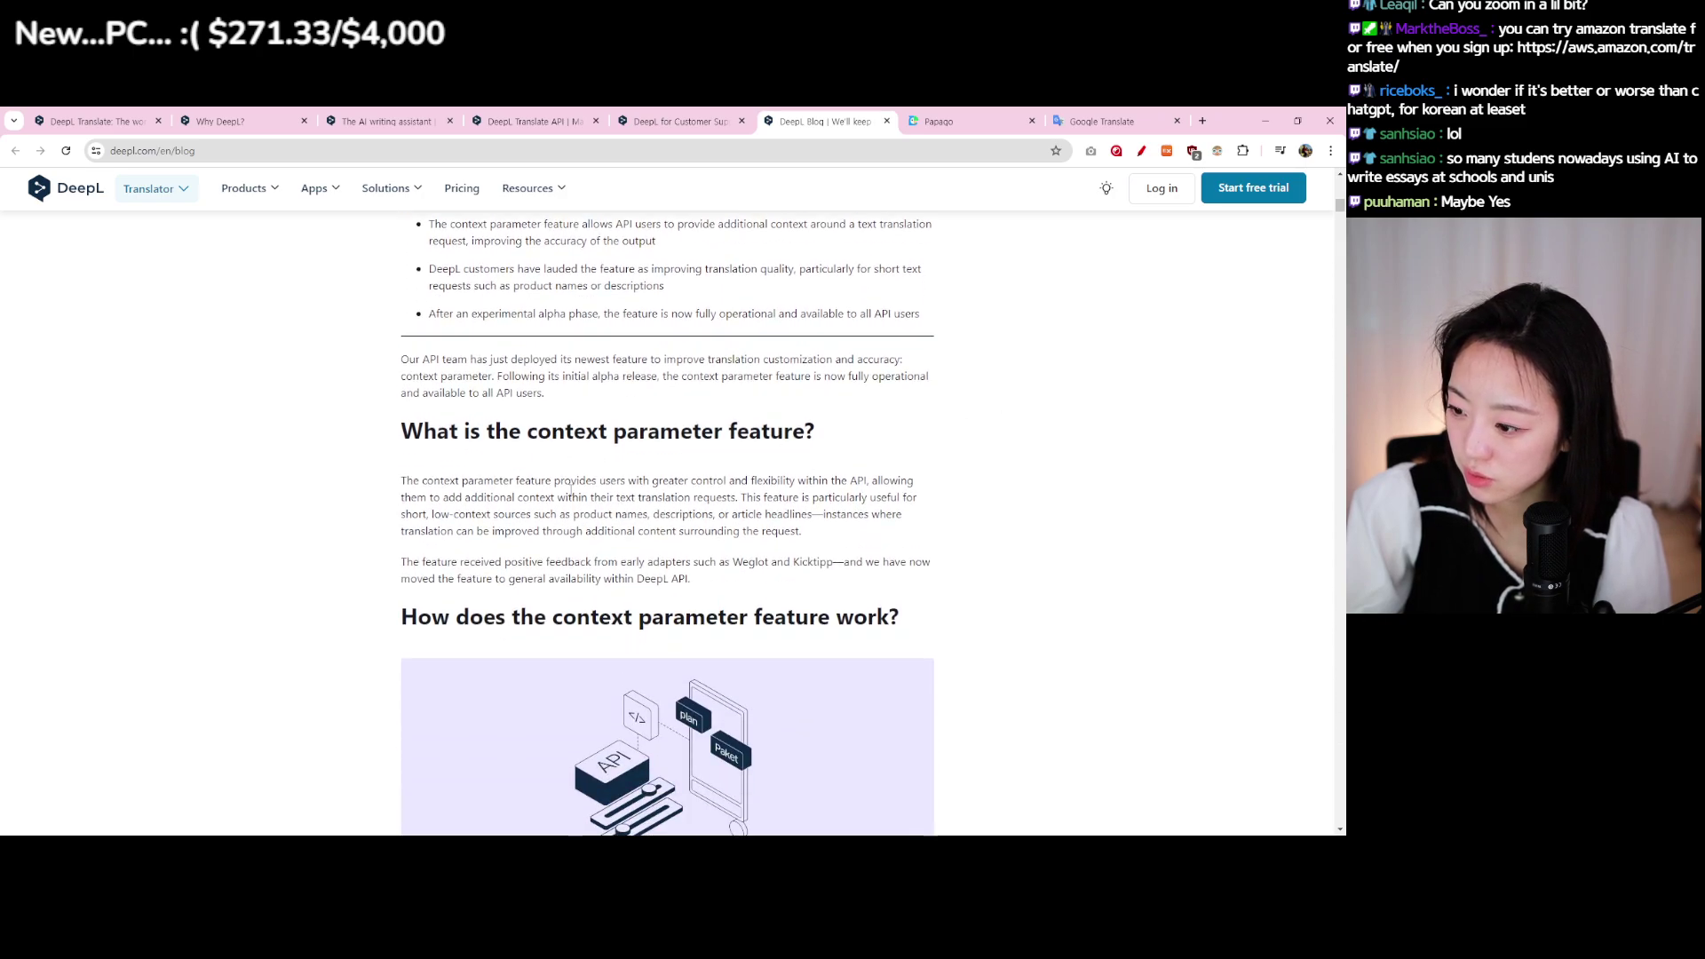
pyautogui.moveTo(493, 481); pyautogui.dragTo(833, 498)
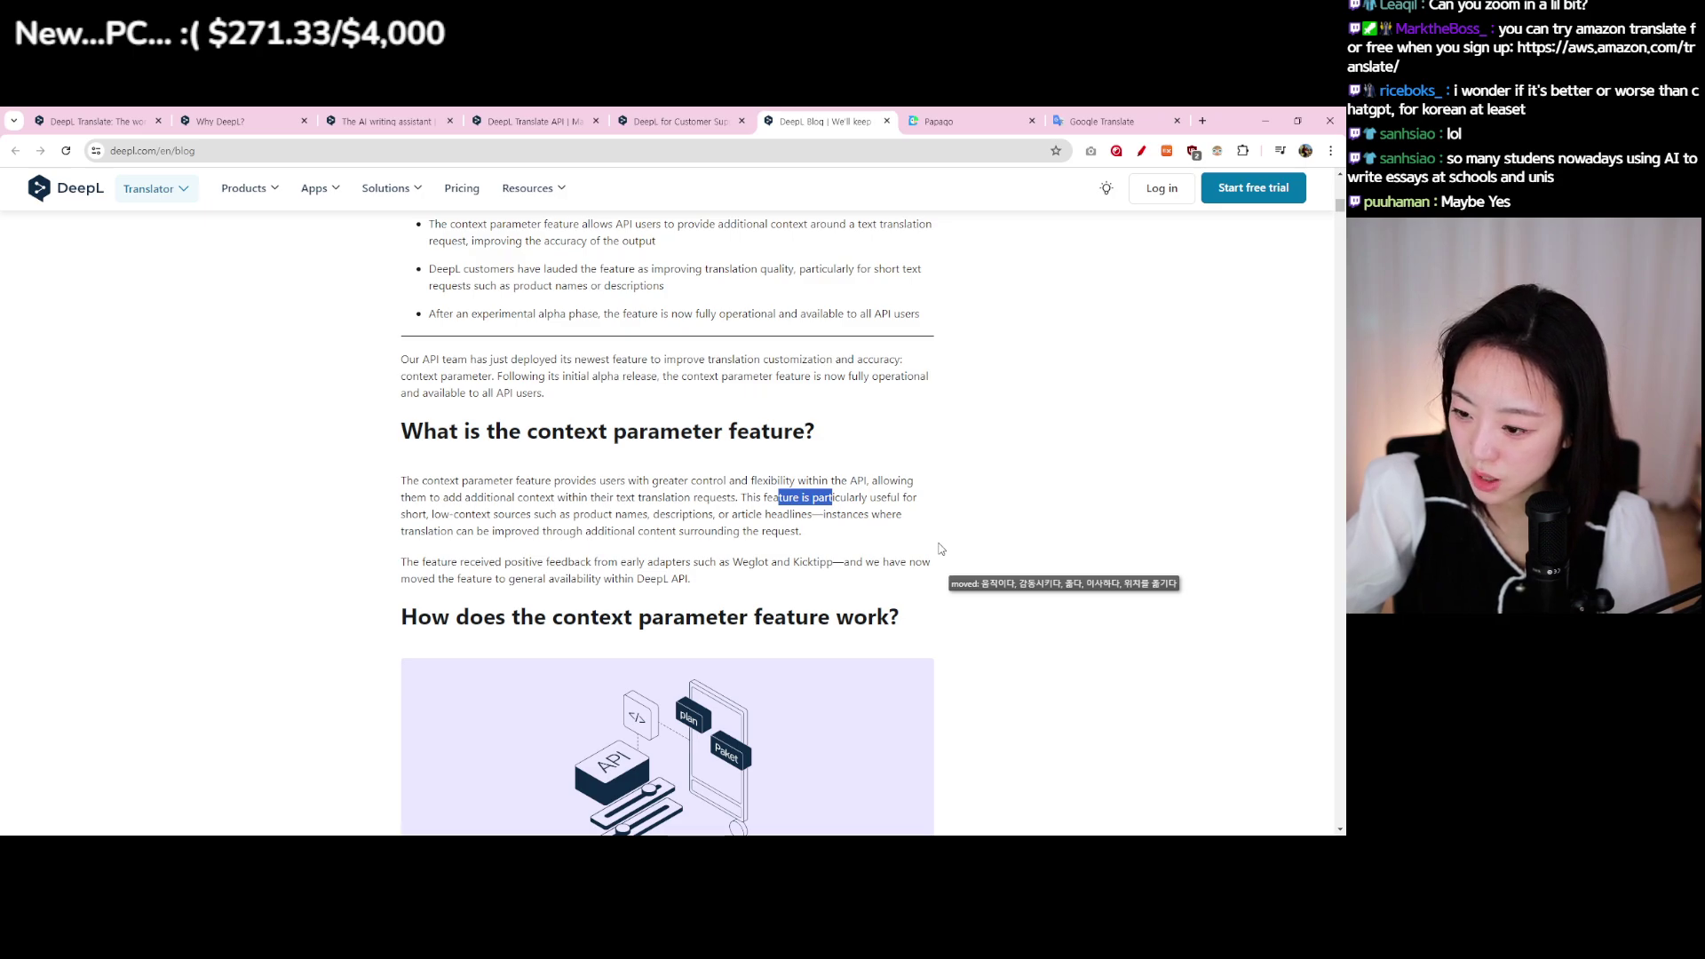
pyautogui.scroll(-3, 941, 548)
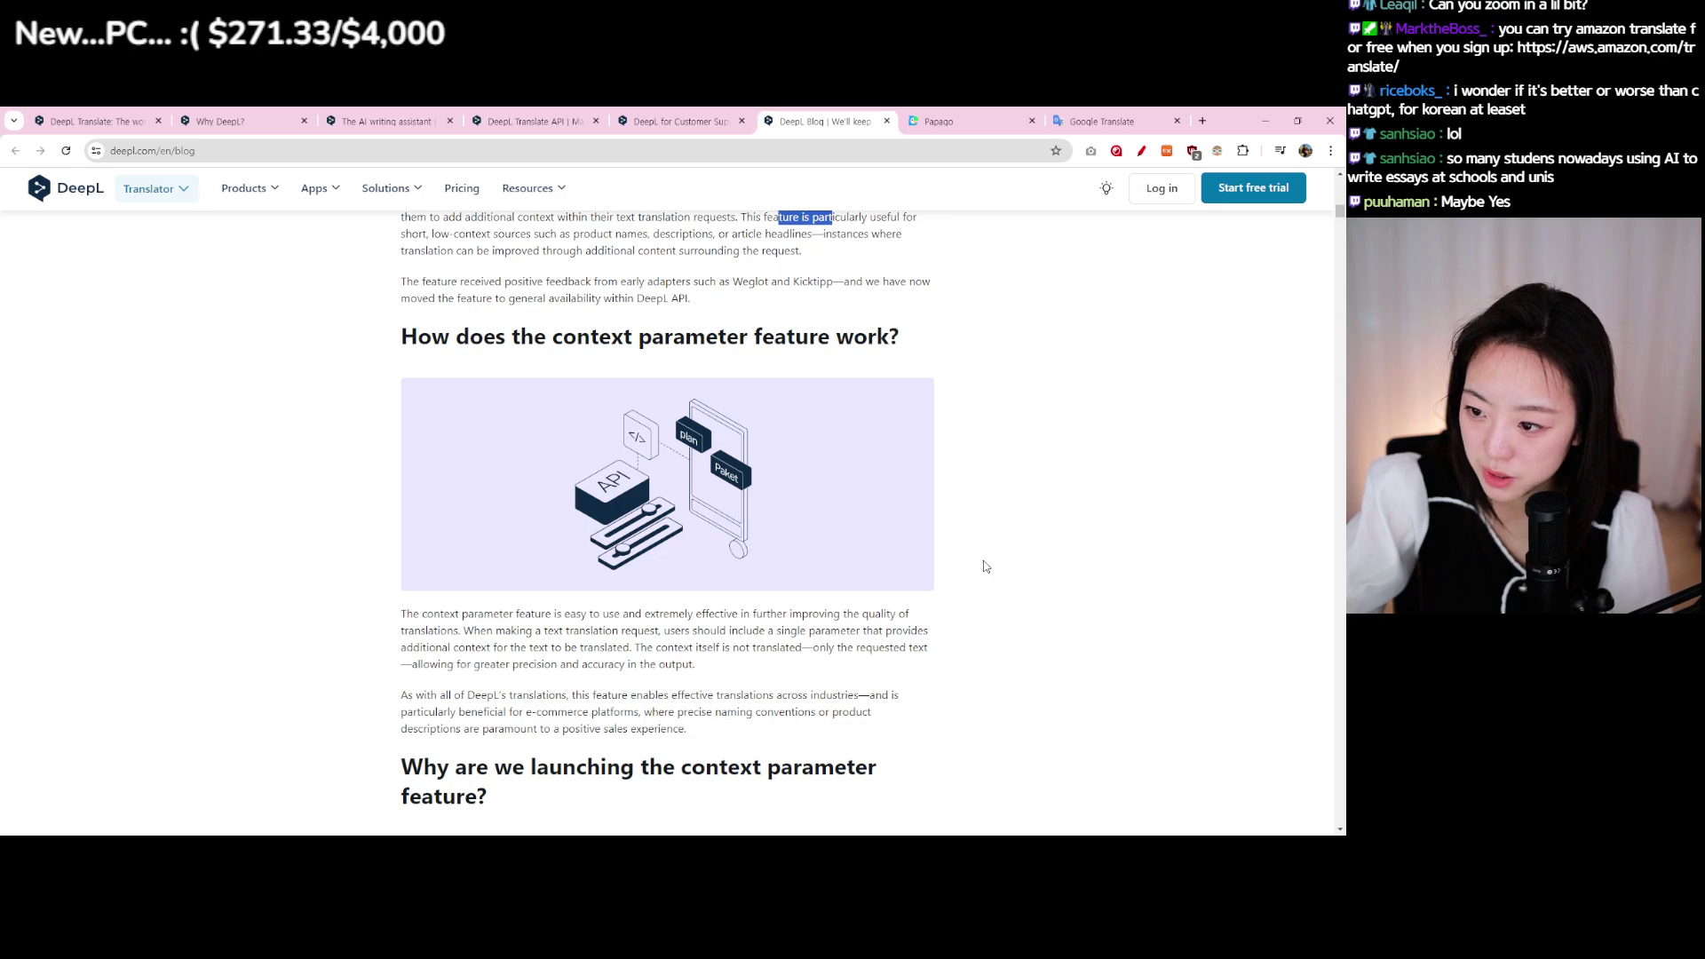
pyautogui.scroll(-5, 983, 566)
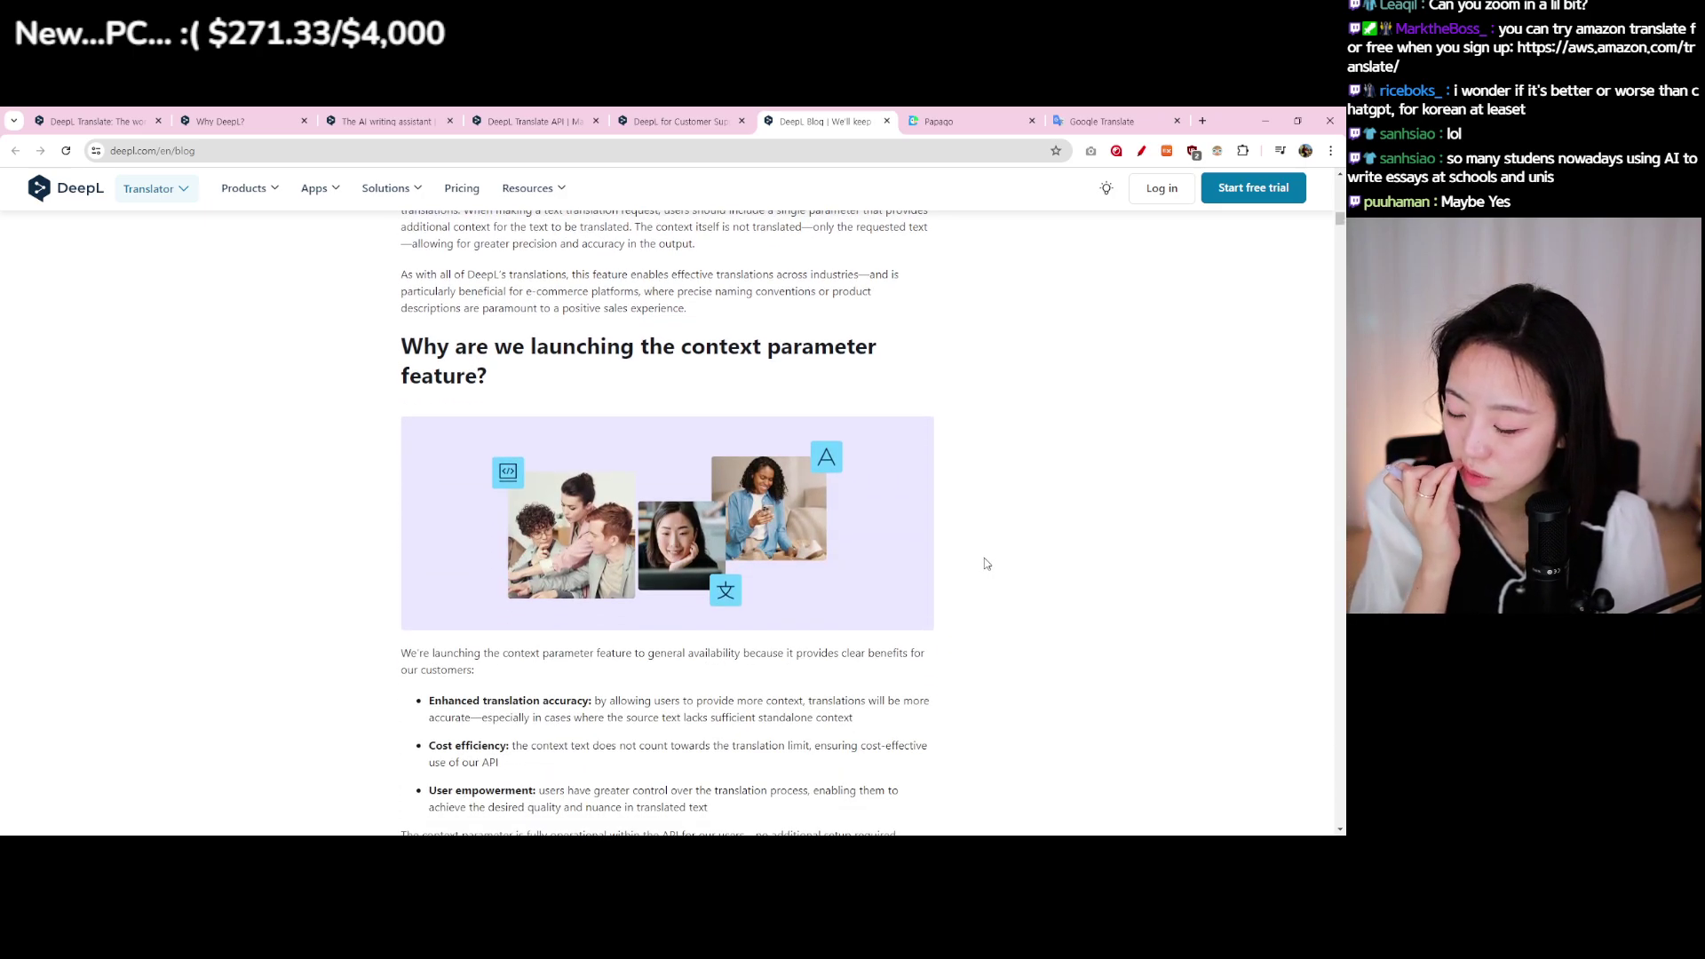
# Step: Review the blog article on DeepL Pro's expansion to 165 new markets, including its country list and business benefits
pyautogui.scroll(-10, 984, 563)
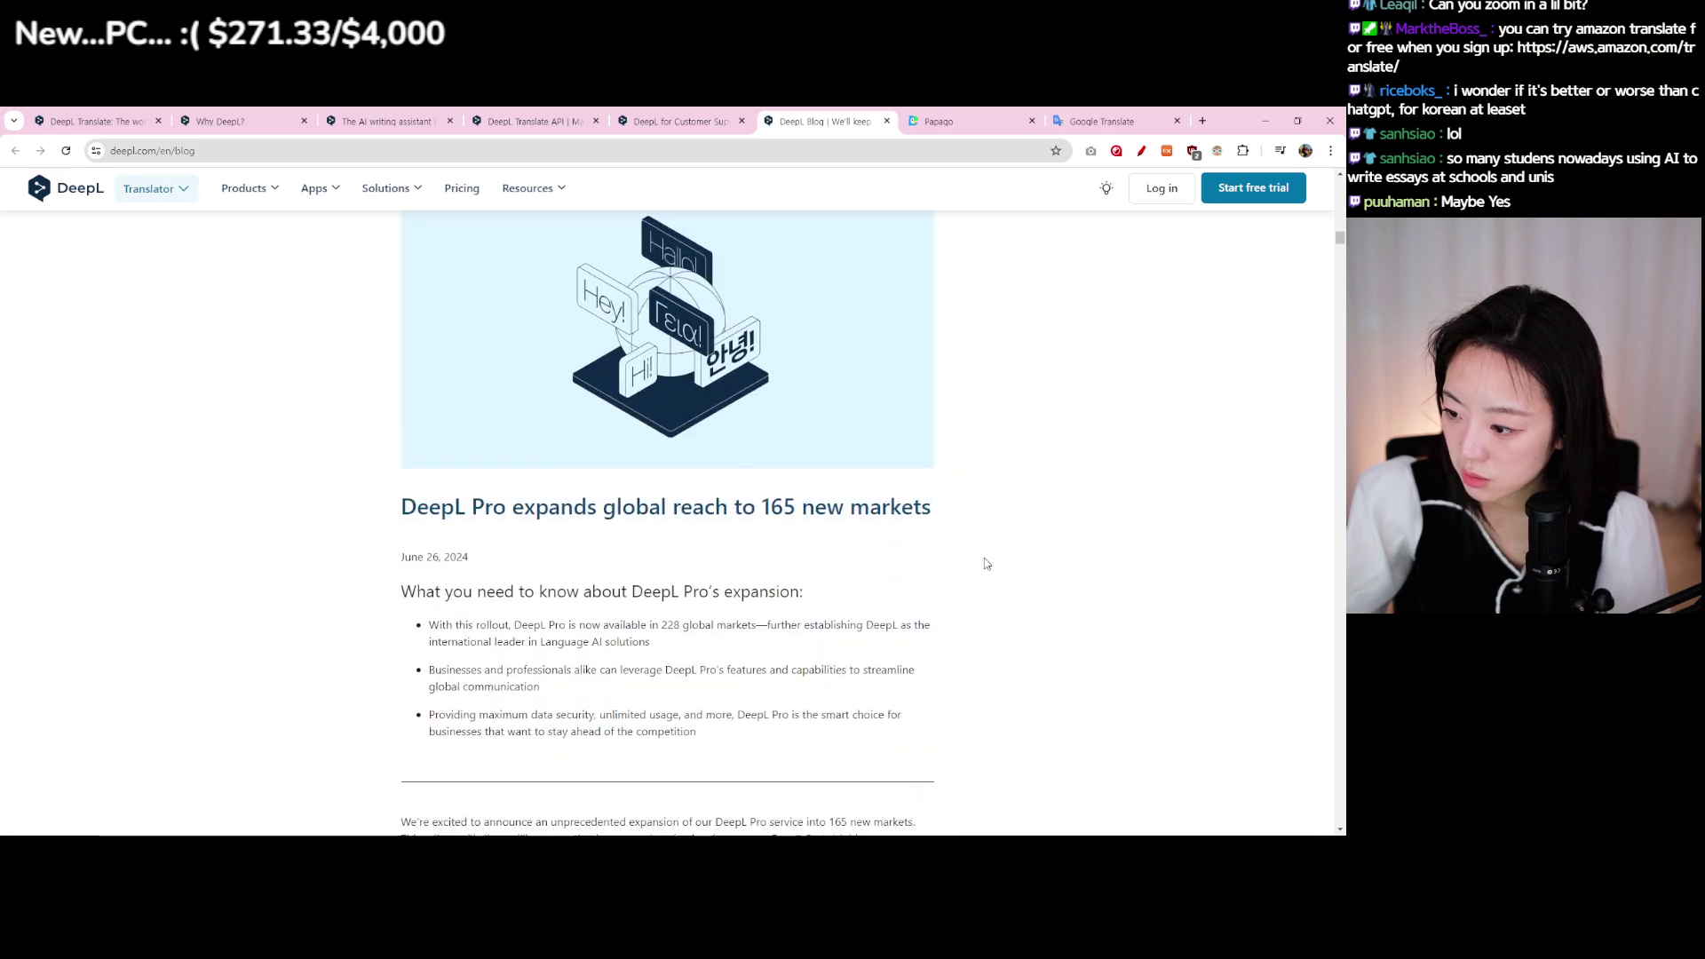
pyautogui.scroll(-2, 984, 563)
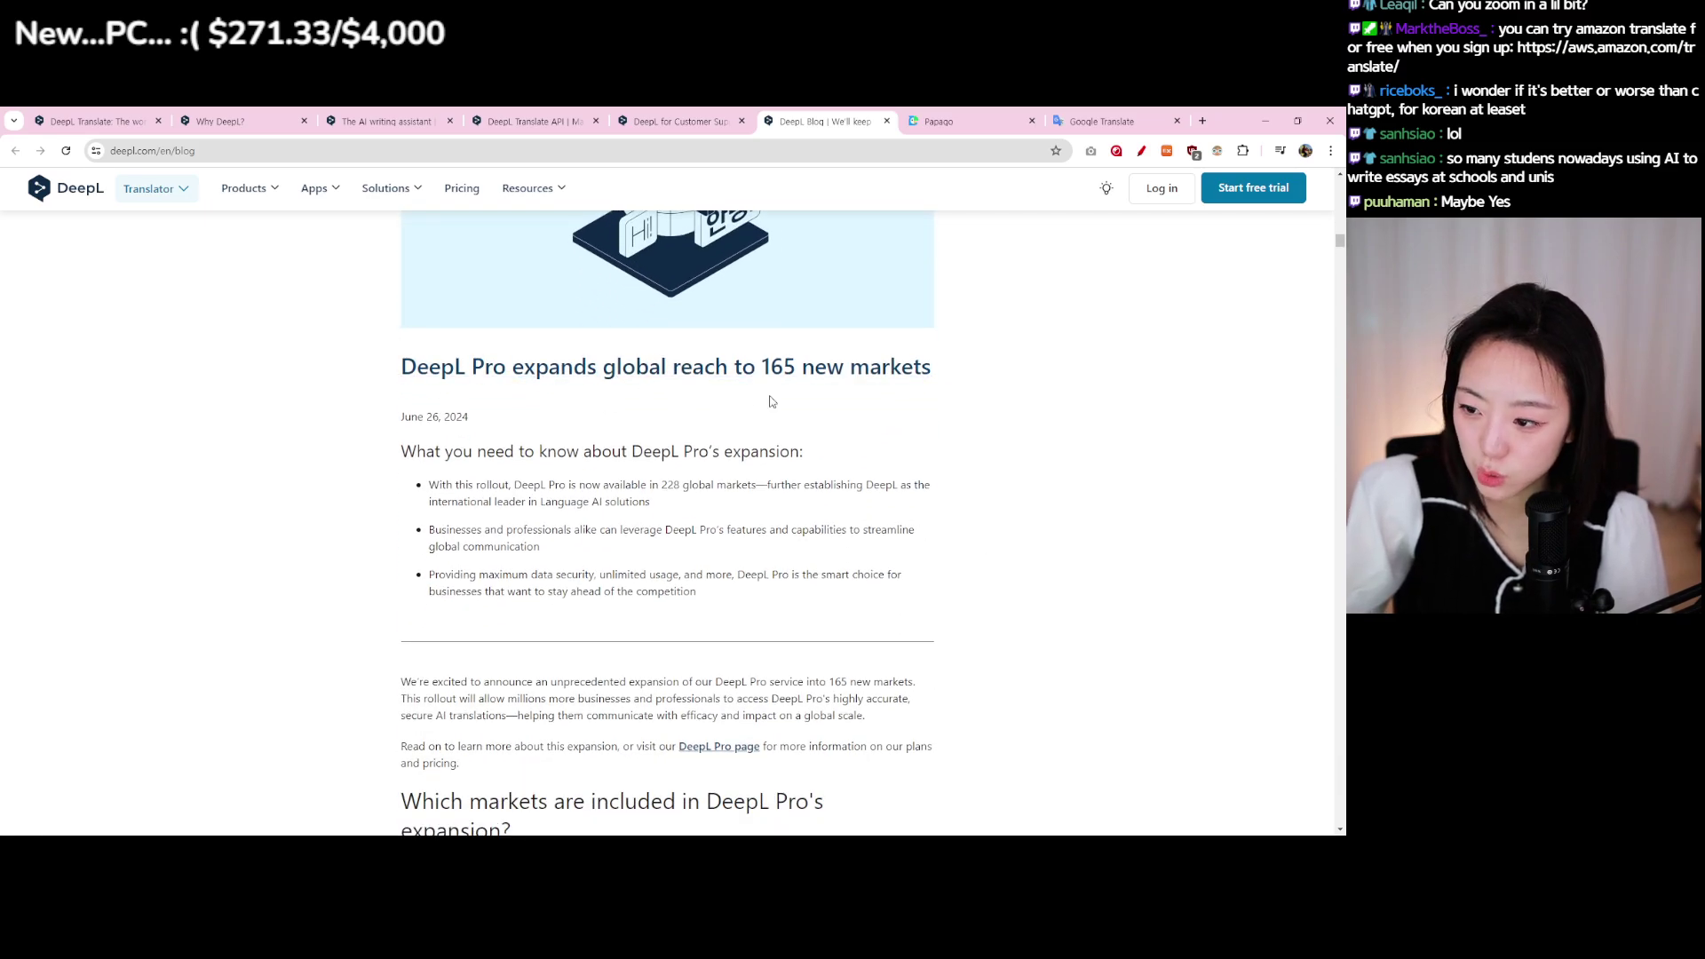
pyautogui.scroll(-5, 1008, 417)
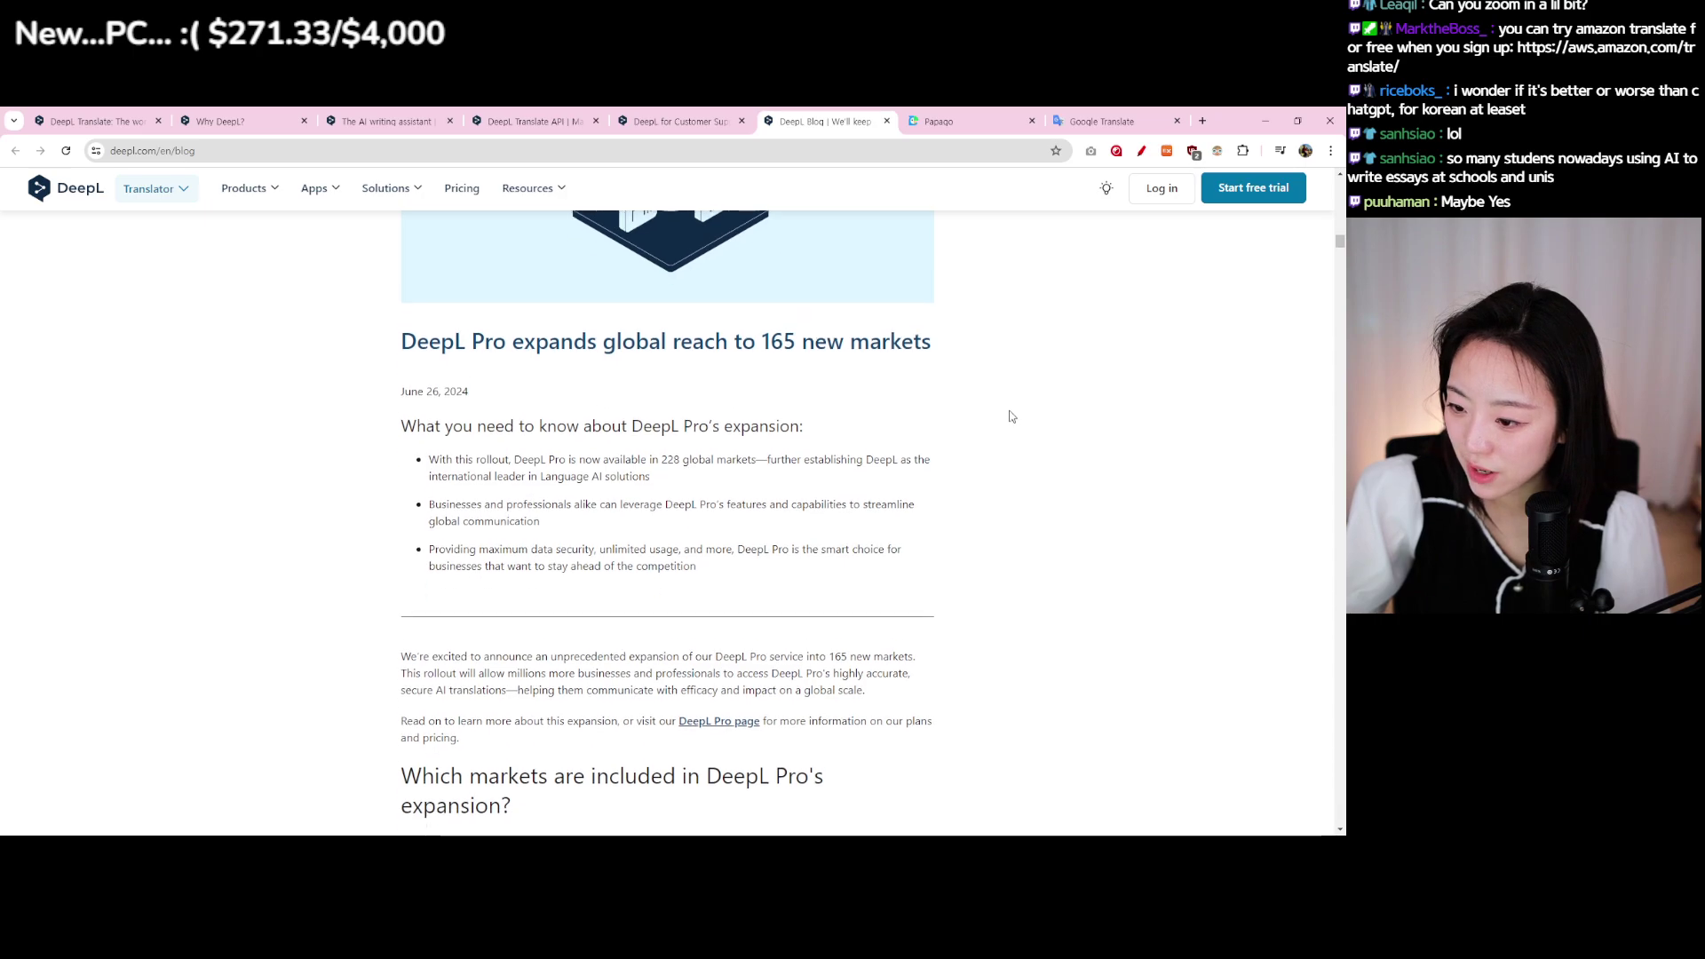
pyautogui.scroll(-12, 1008, 422)
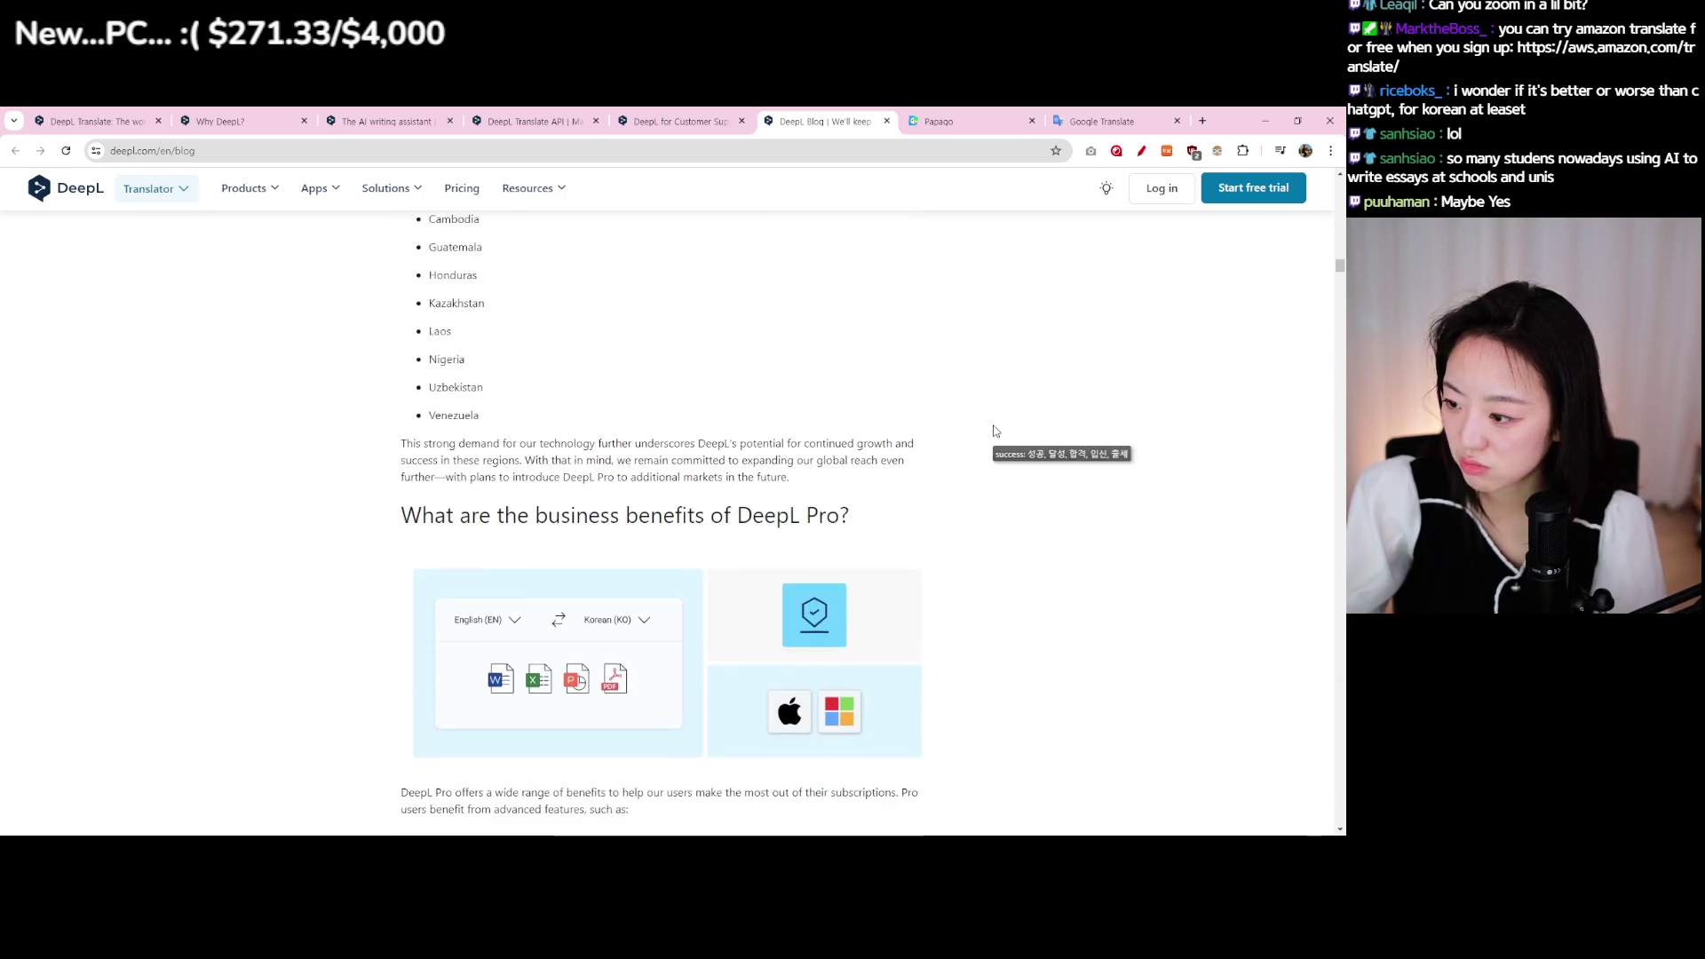
pyautogui.scroll(7, 993, 430)
pyautogui.scroll(-3, 992, 429)
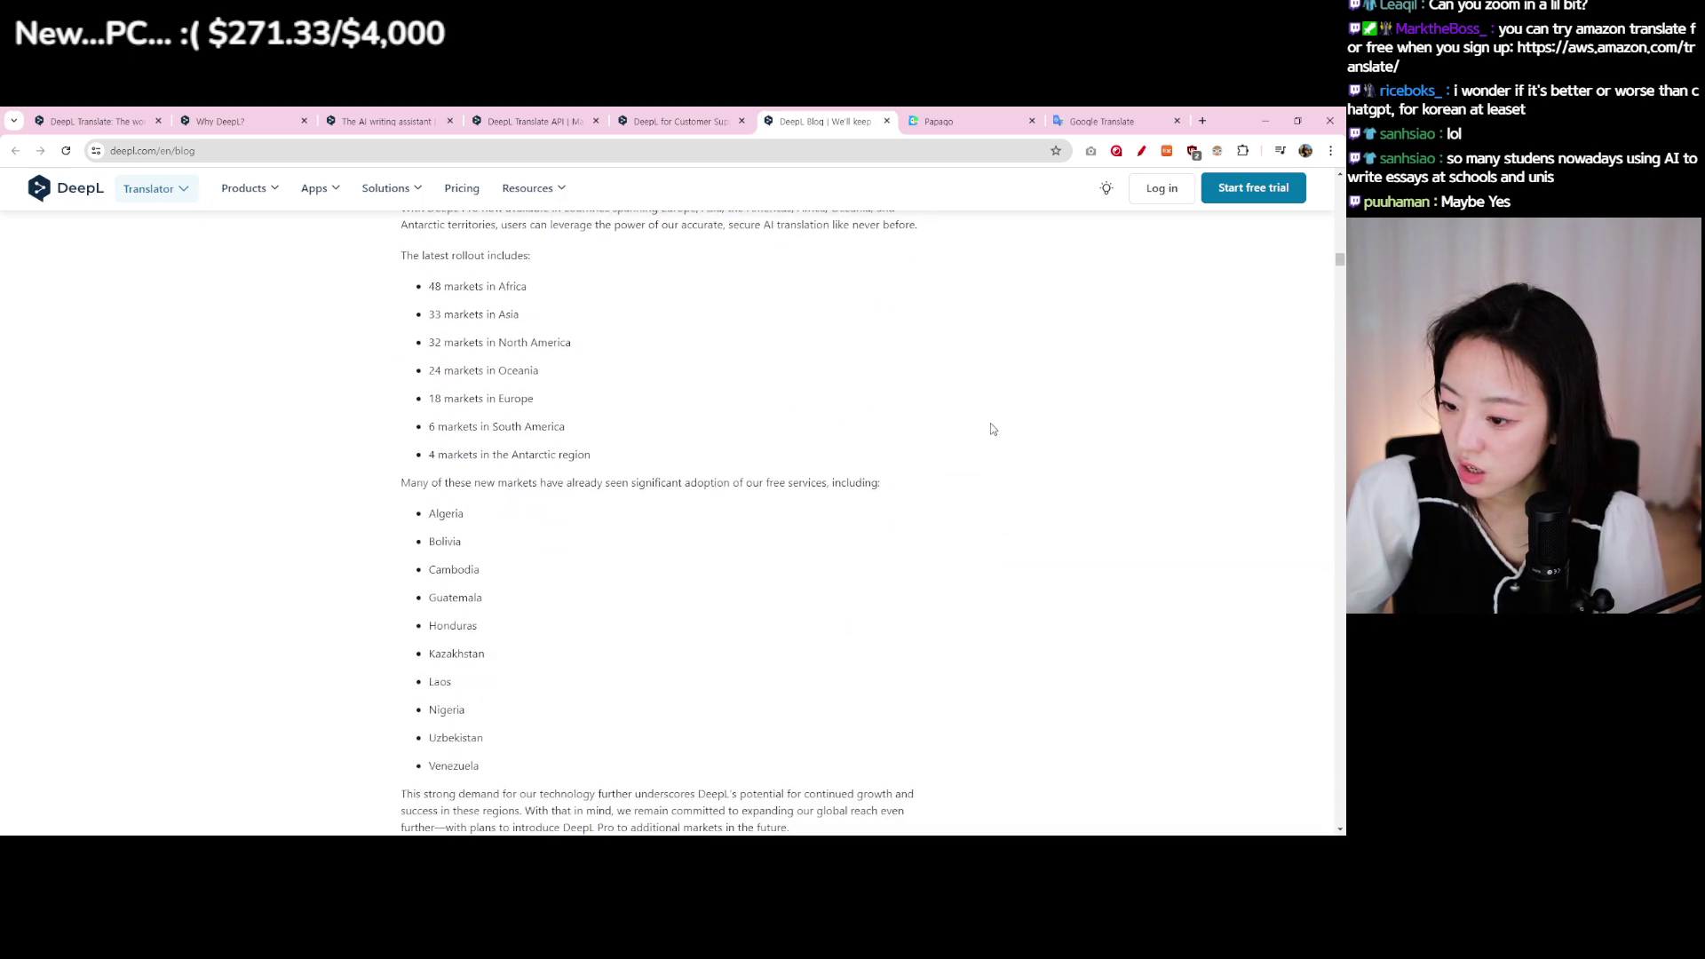
pyautogui.moveTo(435, 530); pyautogui.dragTo(536, 647)
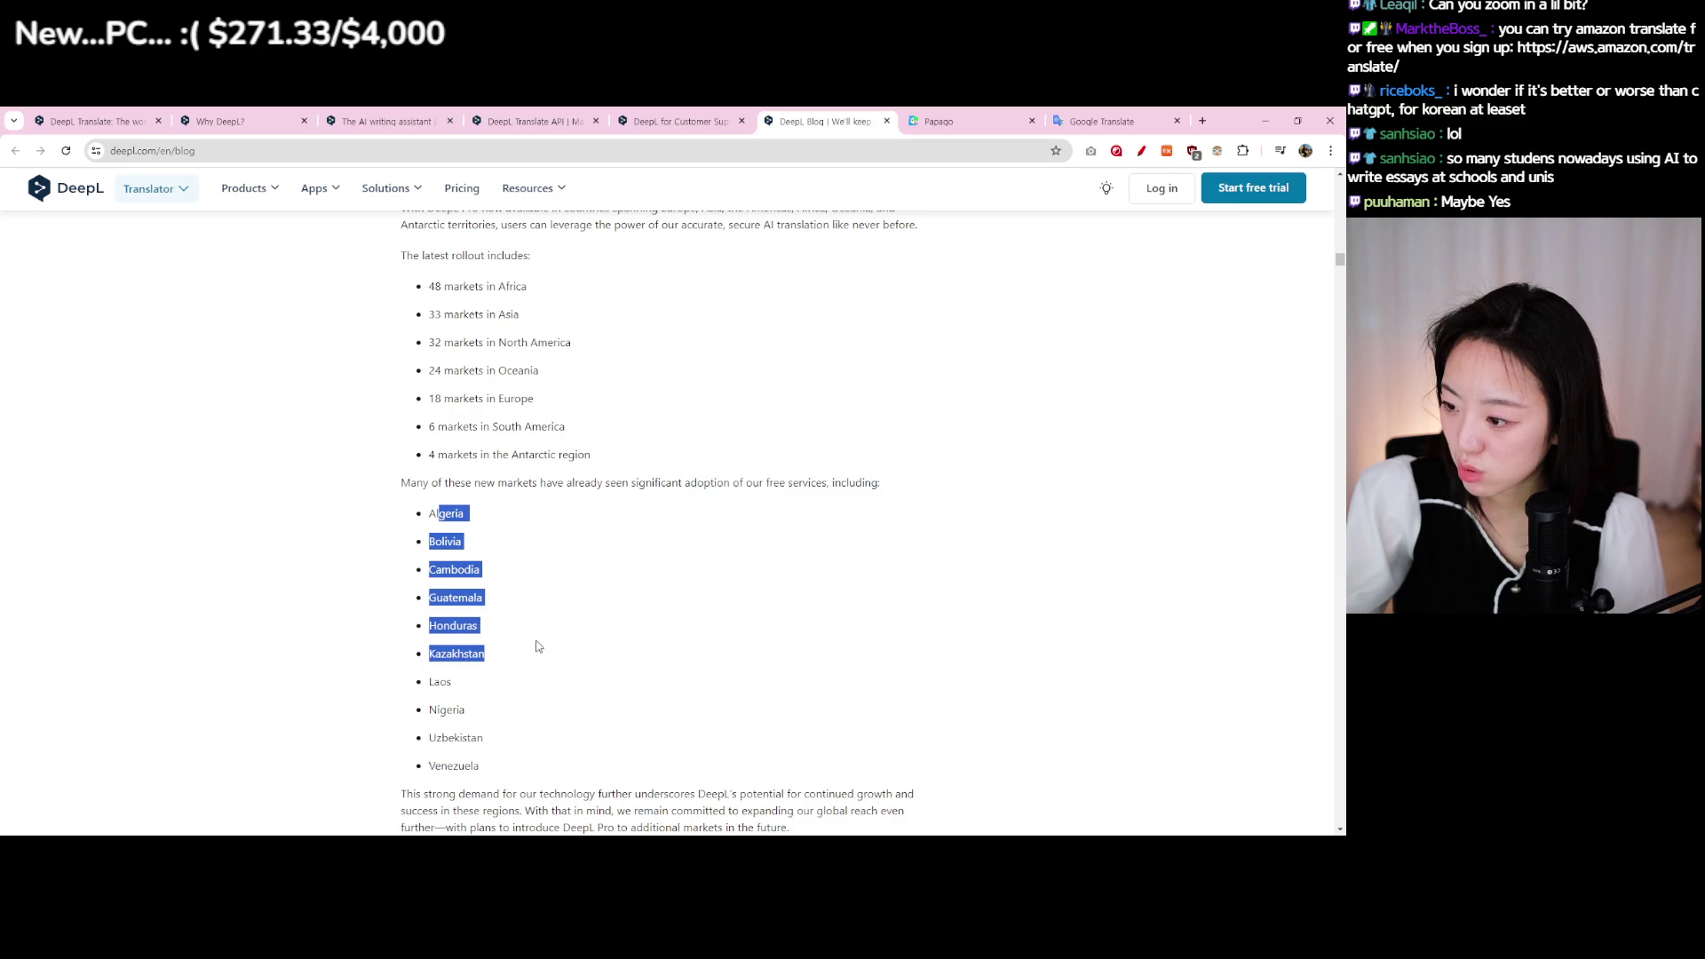
pyautogui.click(542, 645)
pyautogui.scroll(-1, 571, 628)
pyautogui.scroll(-4, 571, 627)
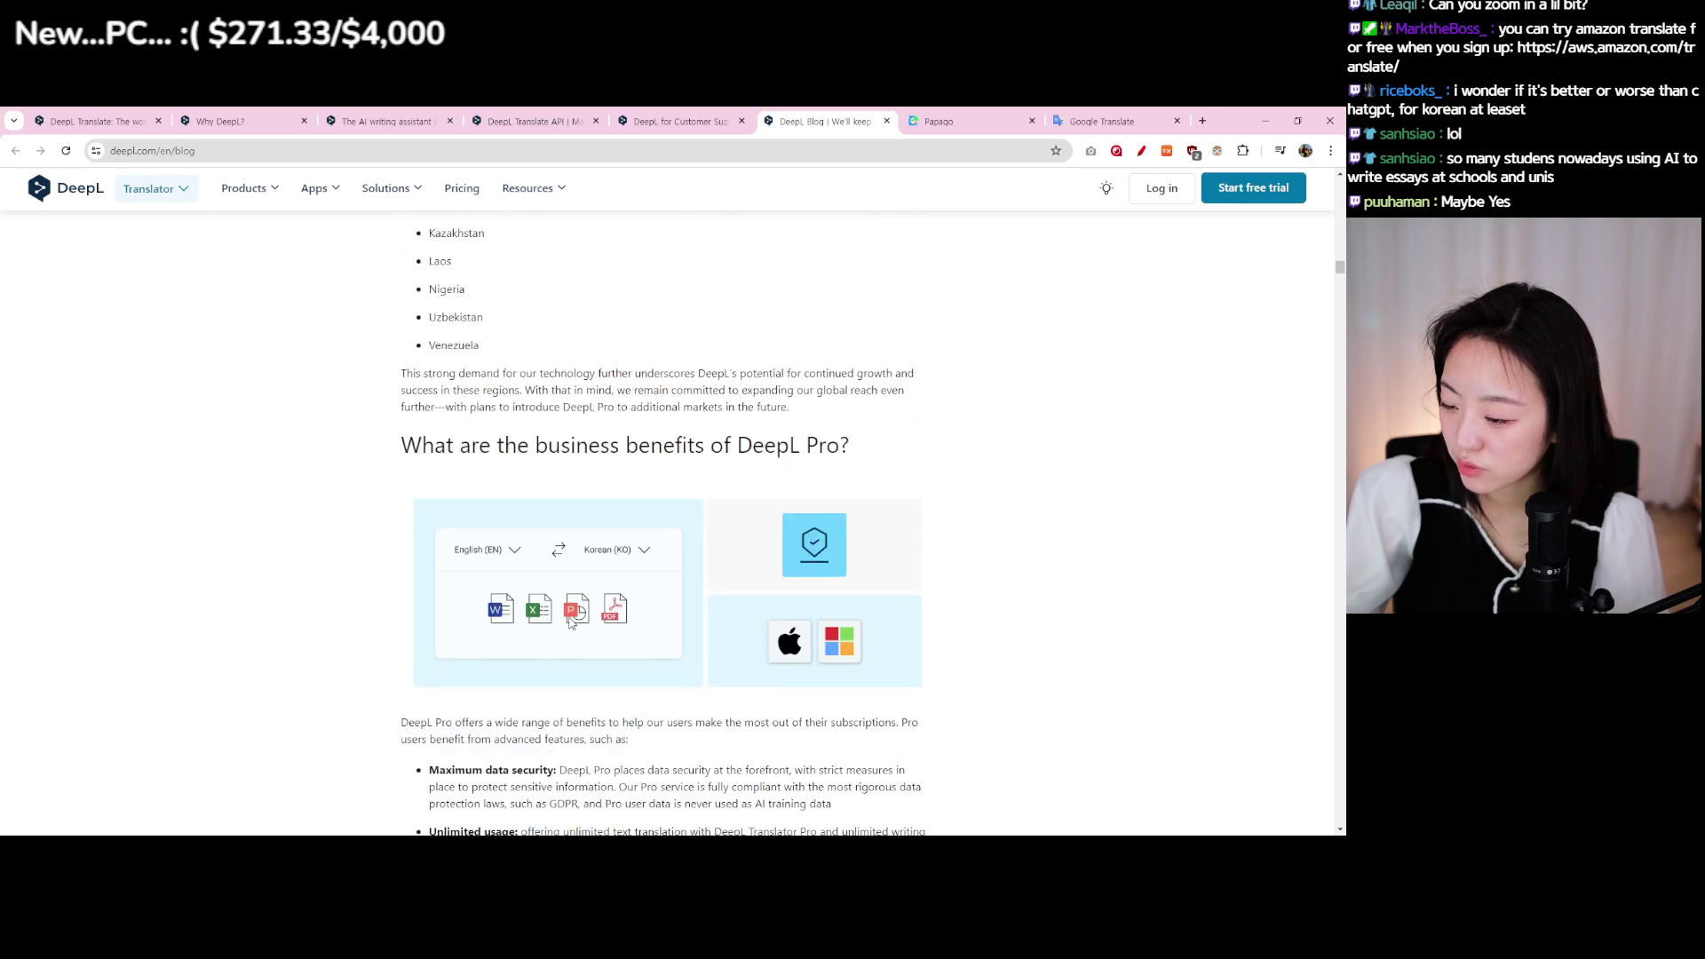
# Step: Skim the Cybozu customer interview on the blog up to the questions about needing AI translation and choosing DeepL
pyautogui.scroll(-14, 571, 622)
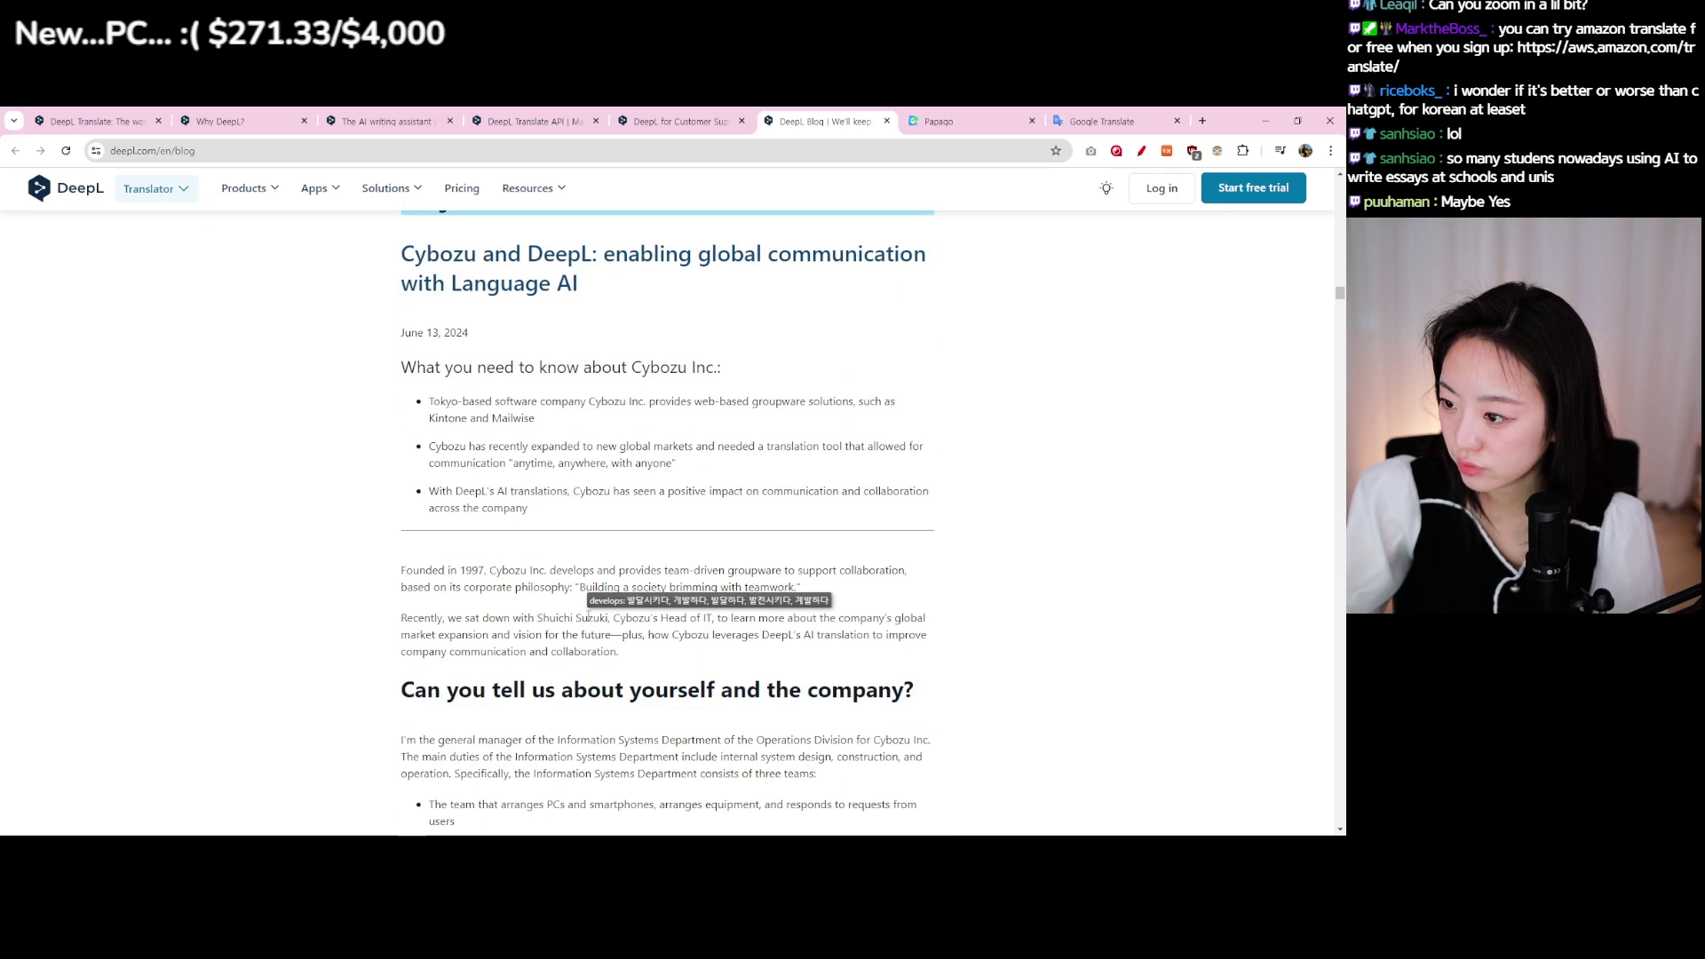
pyautogui.scroll(-2, 588, 614)
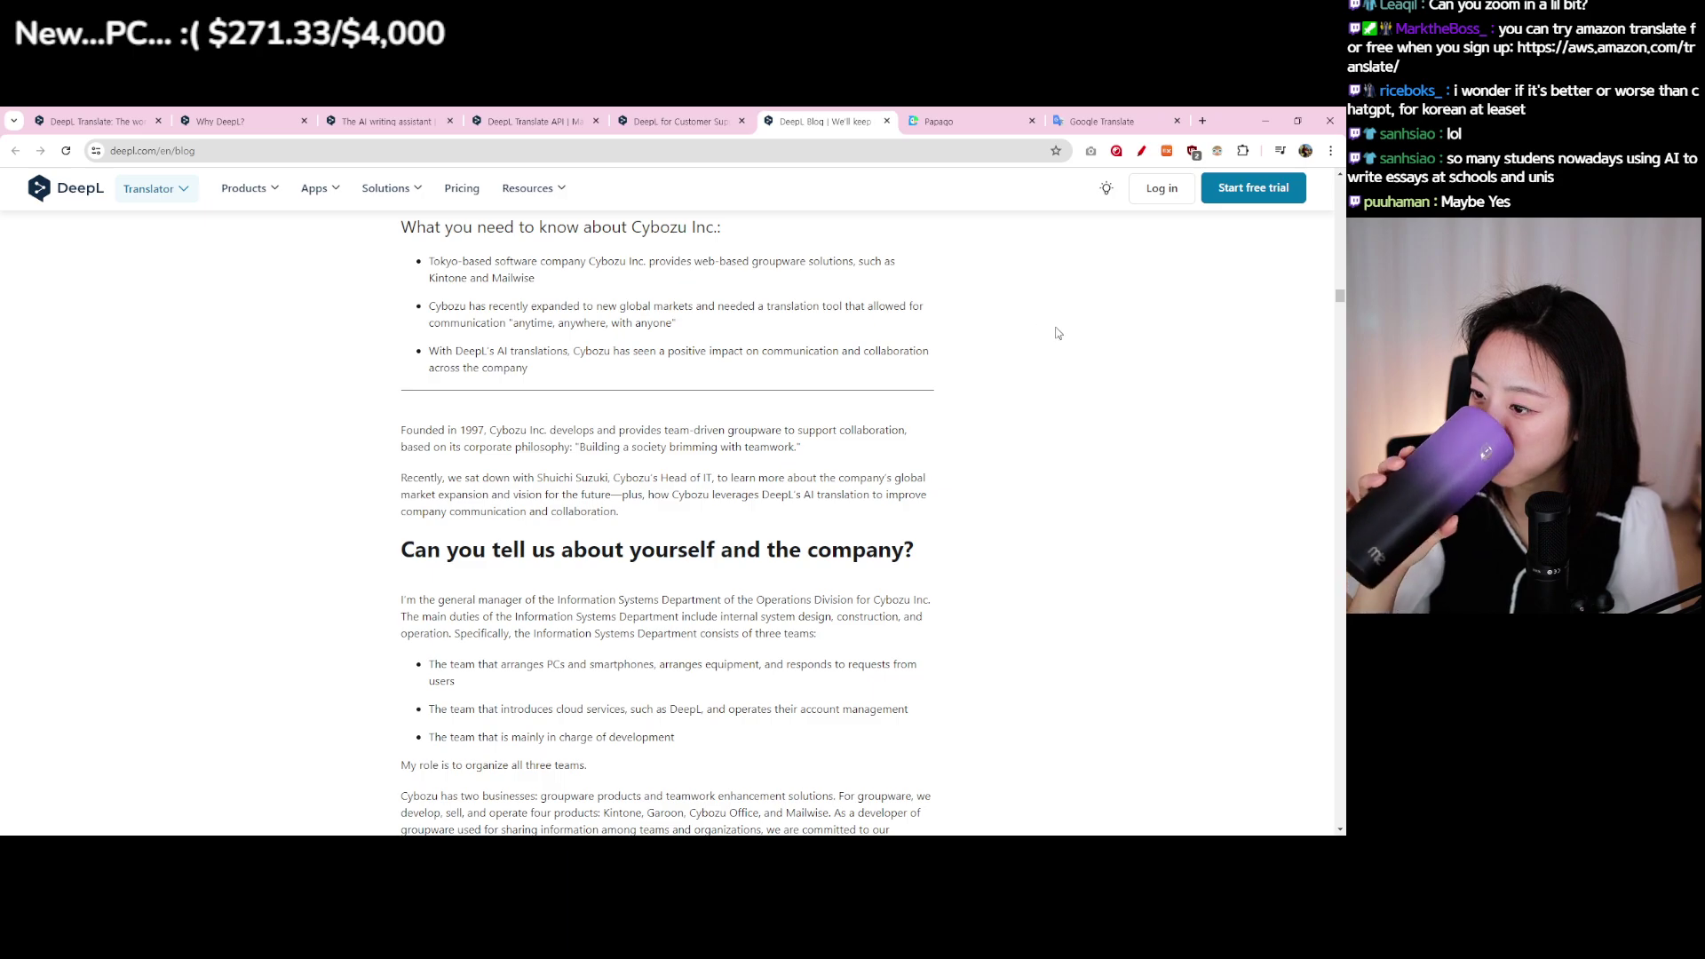
pyautogui.scroll(-10, 1056, 333)
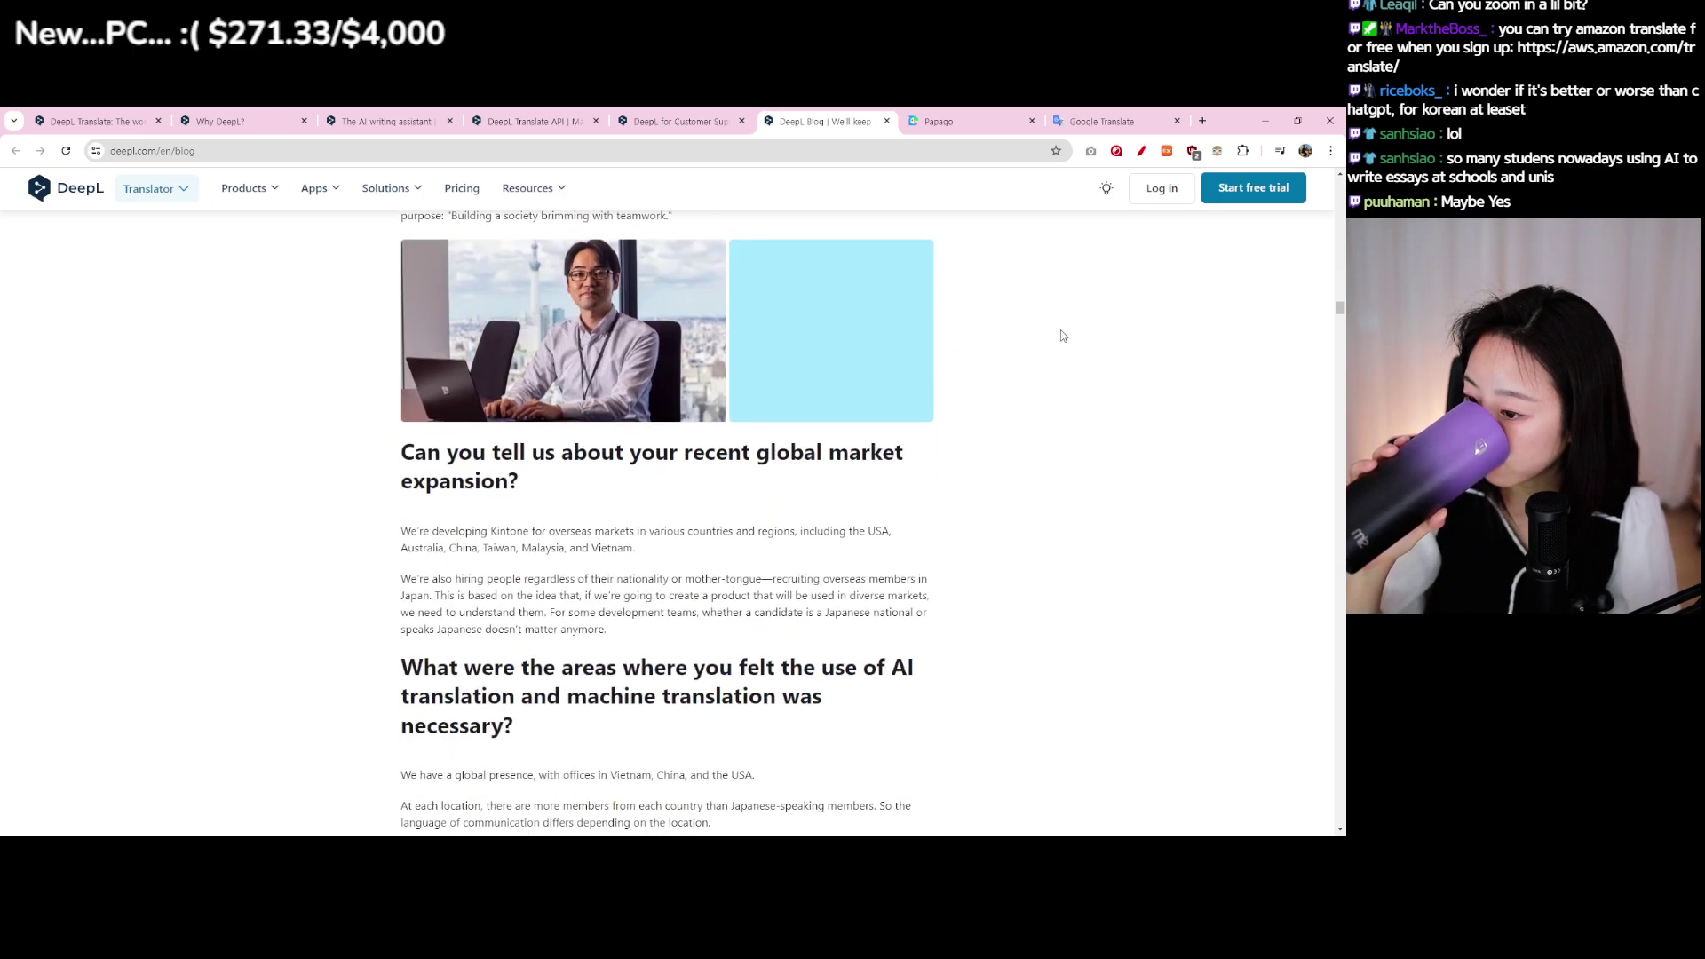
pyautogui.scroll(-1, 1057, 338)
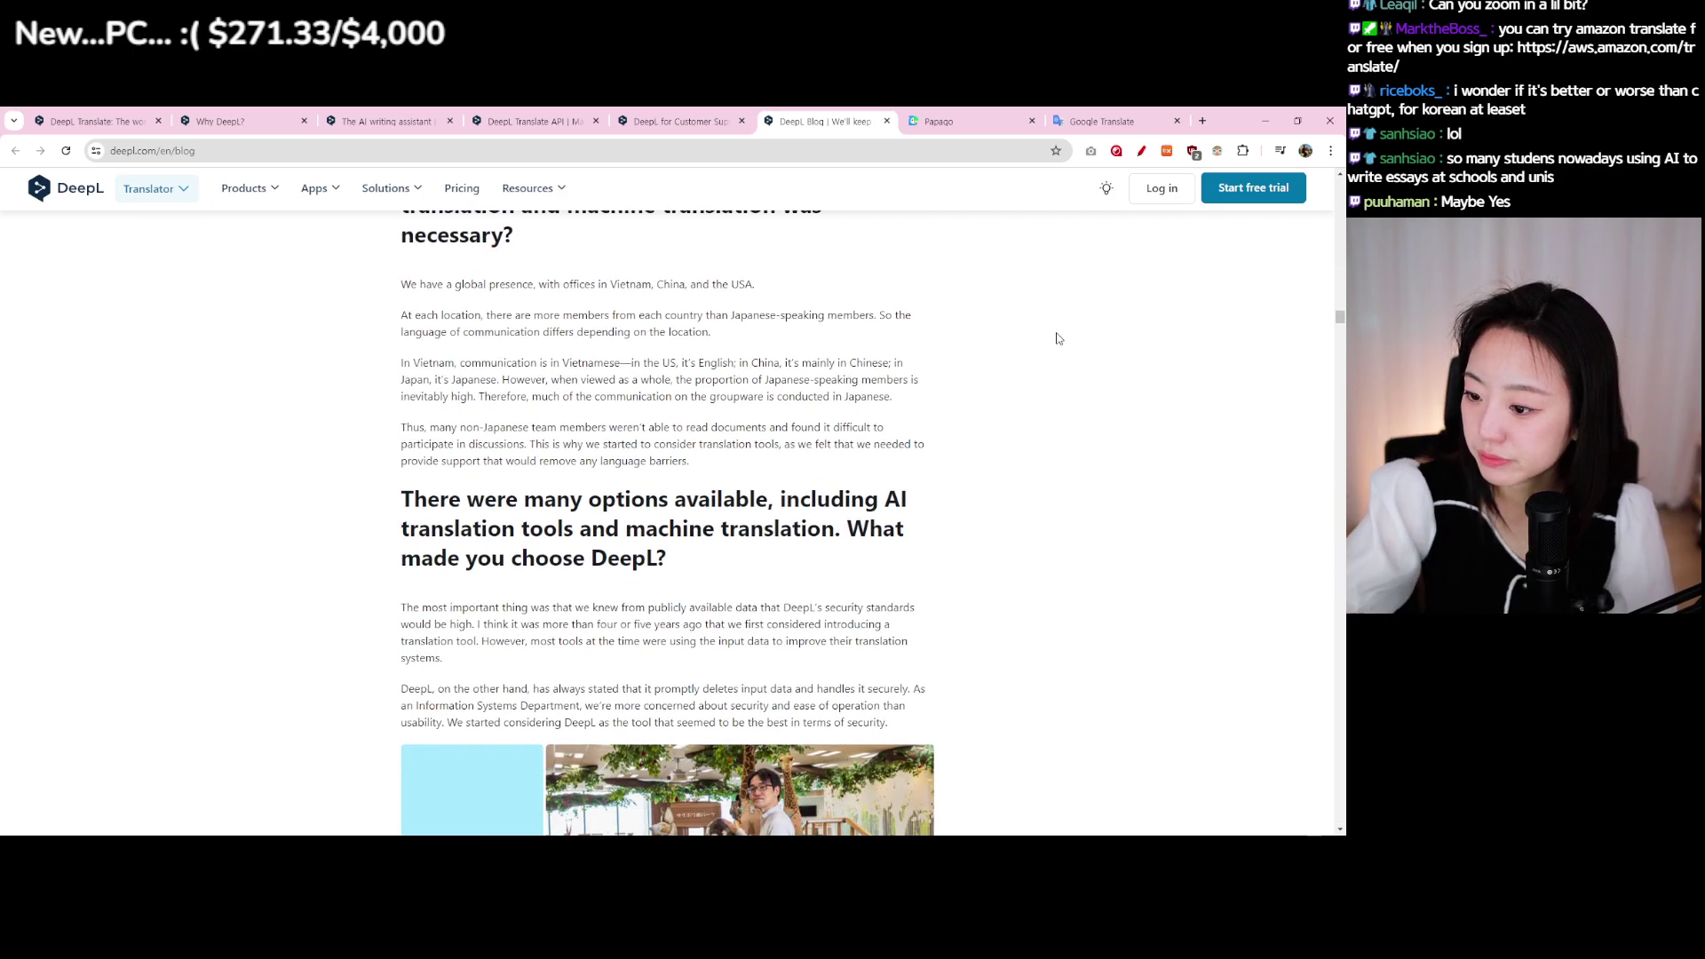
# Step: Read the Cybozu answer on where AI translation was necessary, highlighting the lines about its global offices and location-dependent communication language
pyautogui.scroll(1, 1056, 338)
pyautogui.moveTo(480, 355)
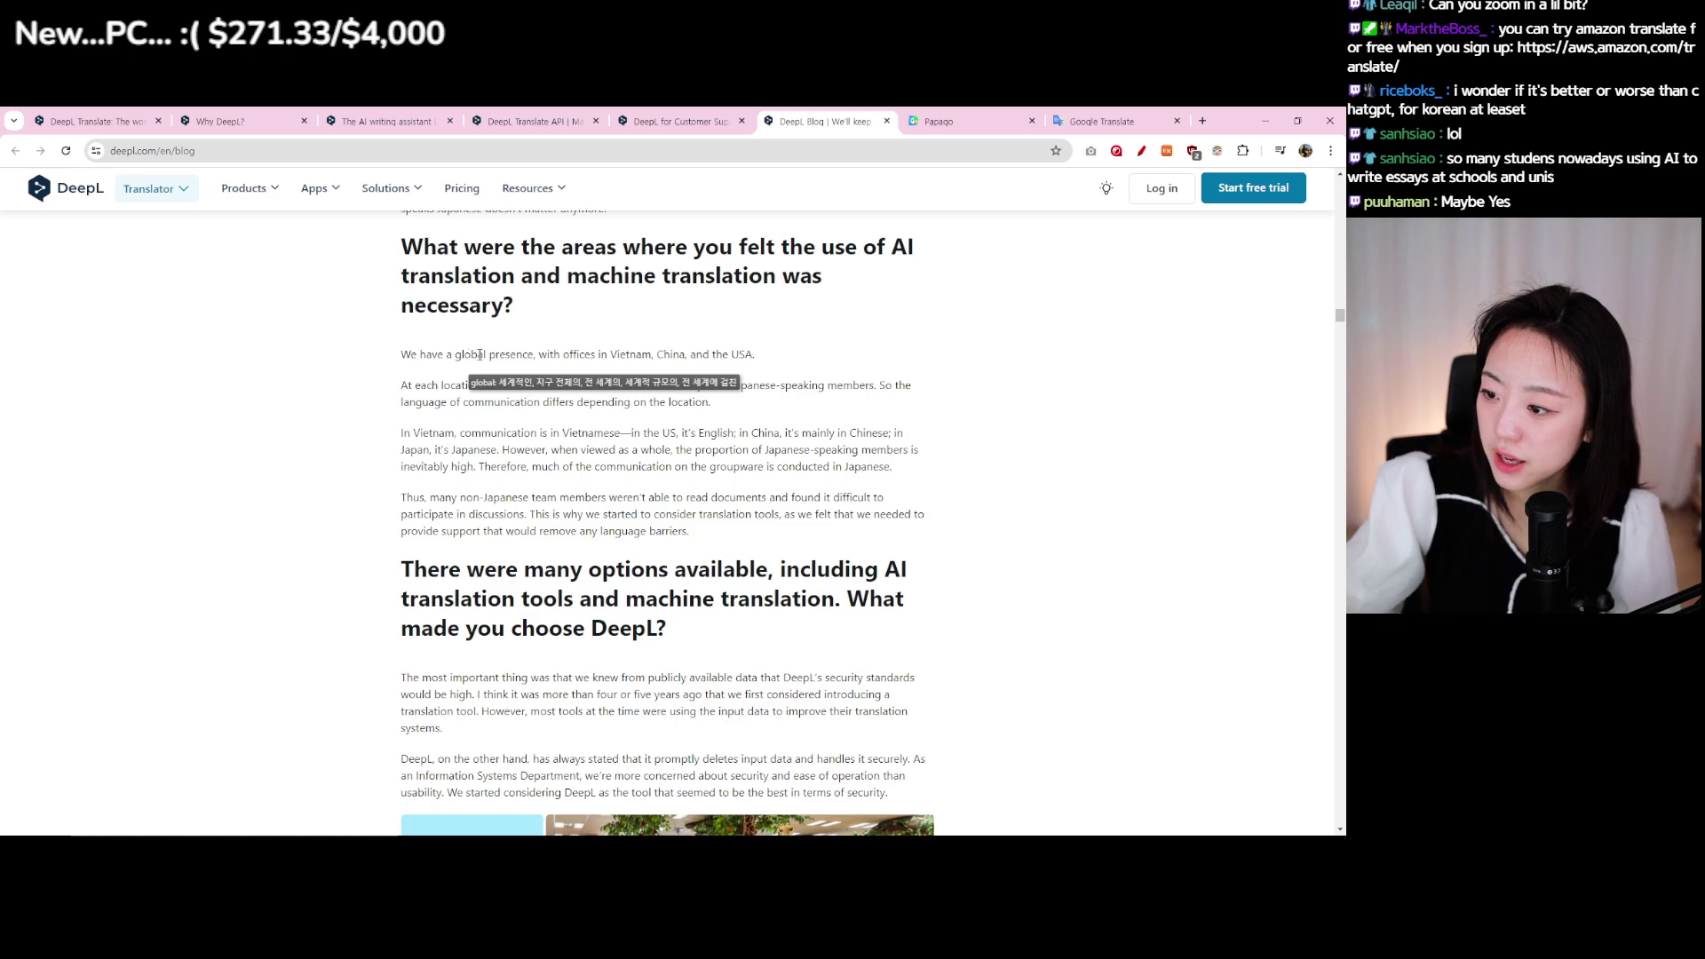
pyautogui.moveTo(480, 356); pyautogui.dragTo(754, 357)
pyautogui.click(826, 370)
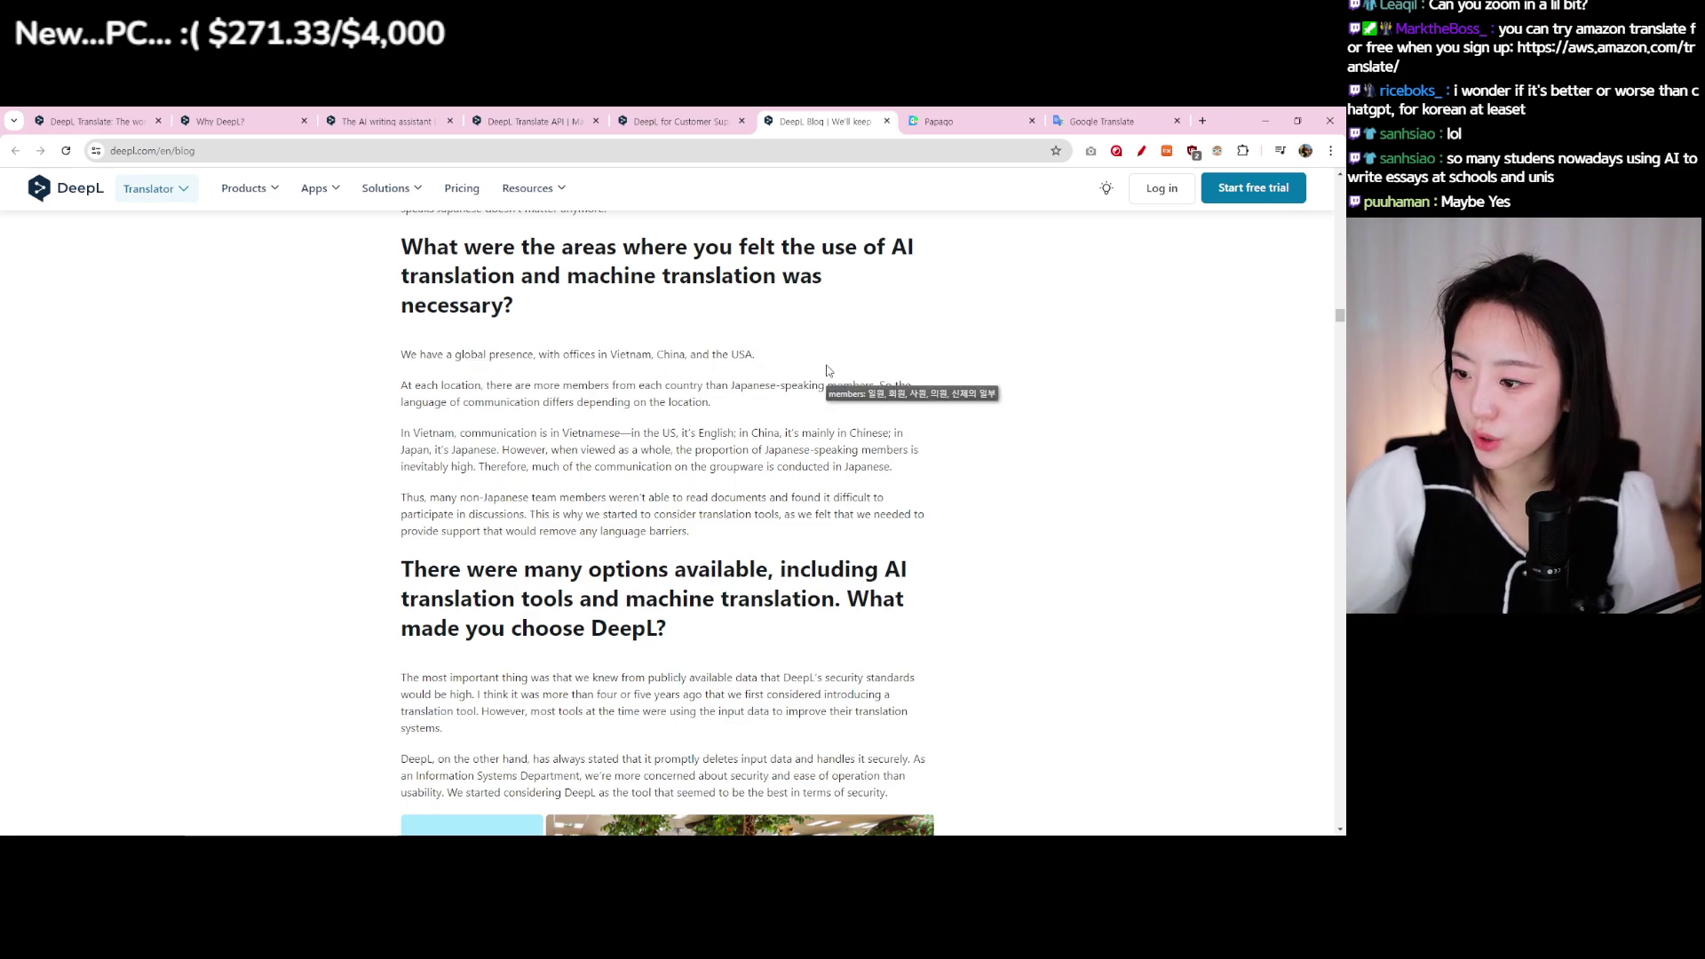
pyautogui.moveTo(572, 383)
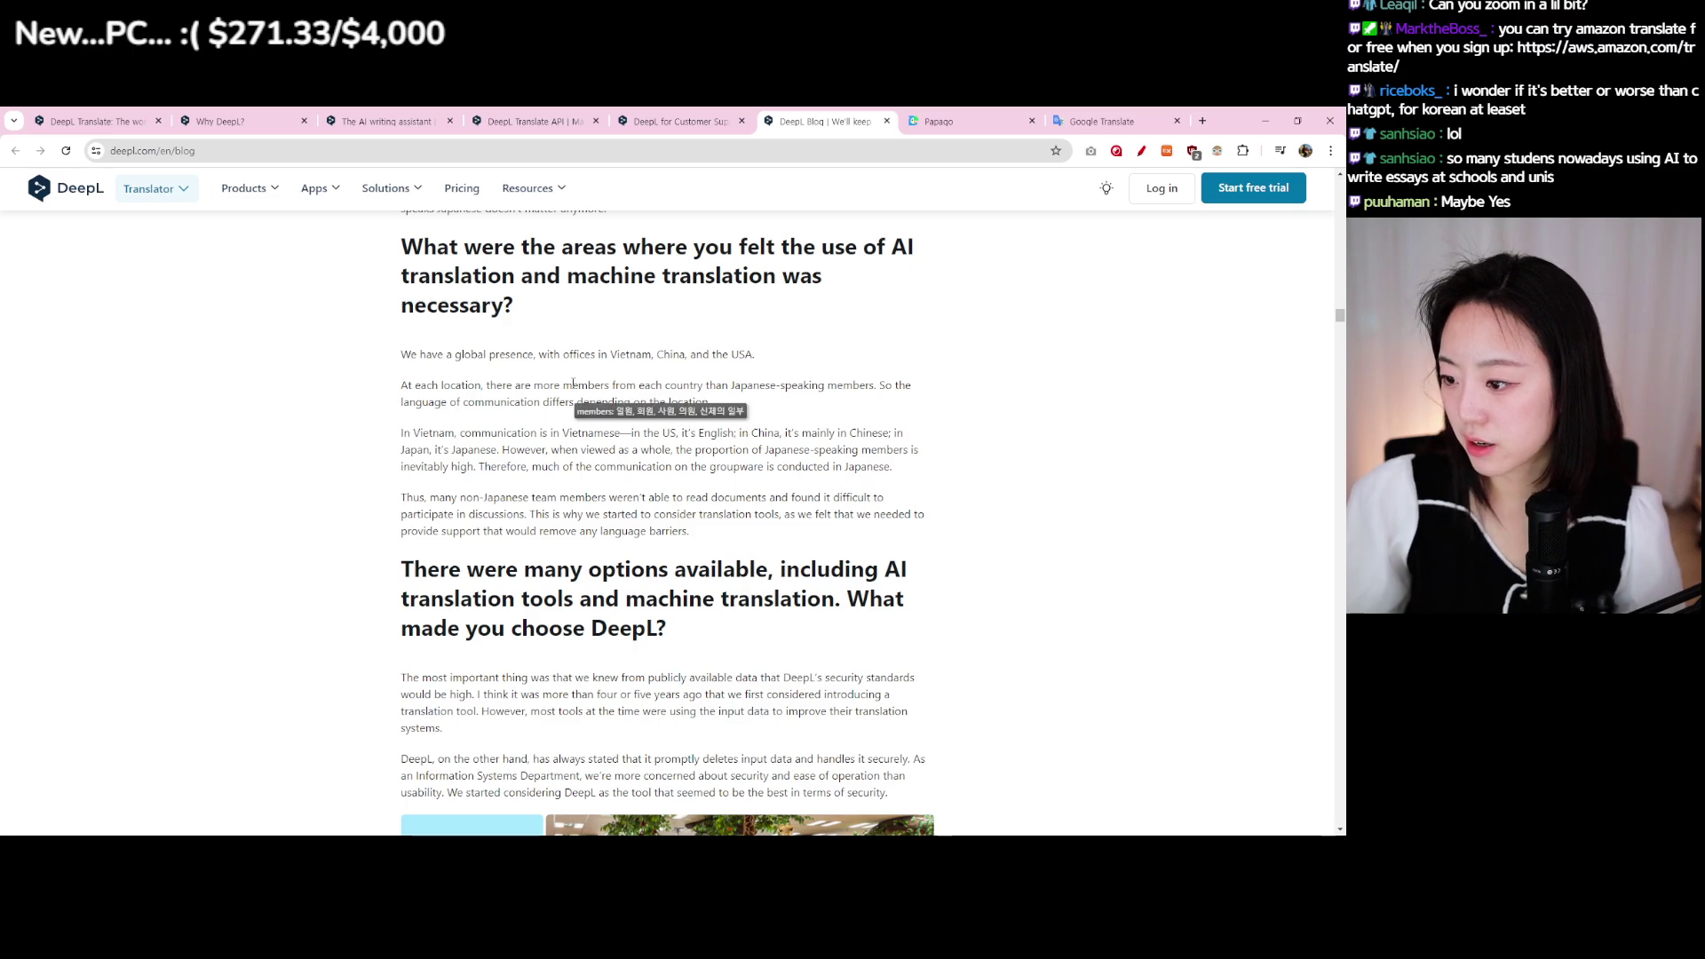
pyautogui.moveTo(572, 384); pyautogui.dragTo(830, 386)
pyautogui.moveTo(468, 403); pyautogui.dragTo(757, 409)
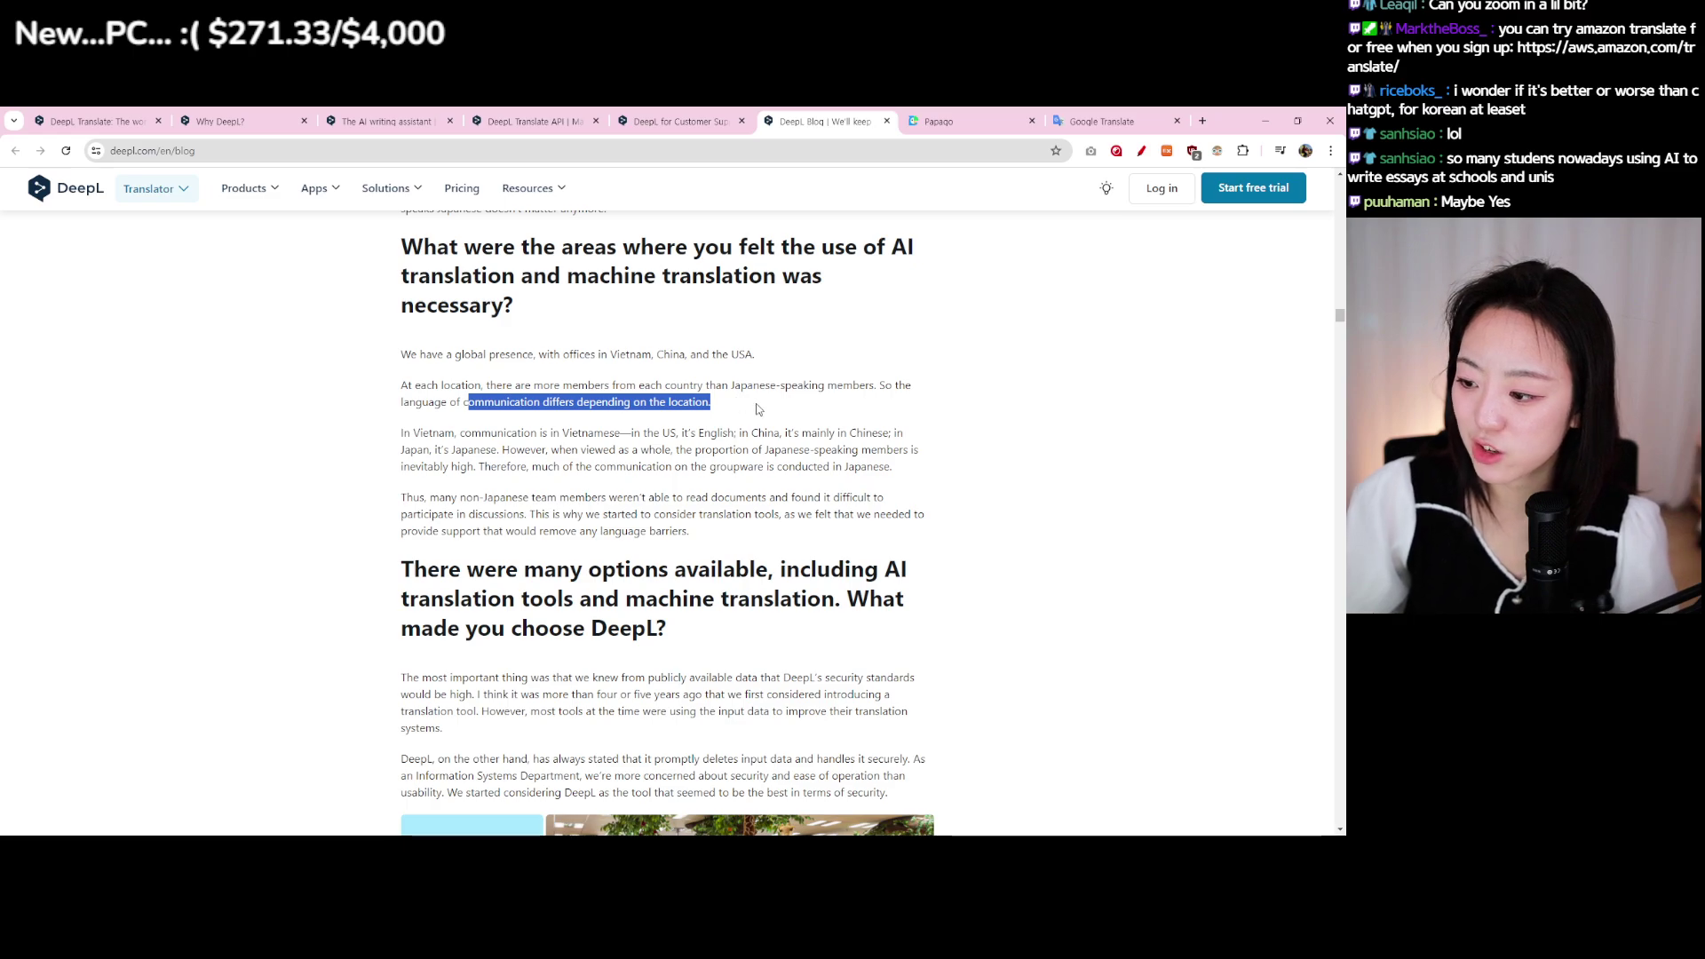
pyautogui.click(760, 408)
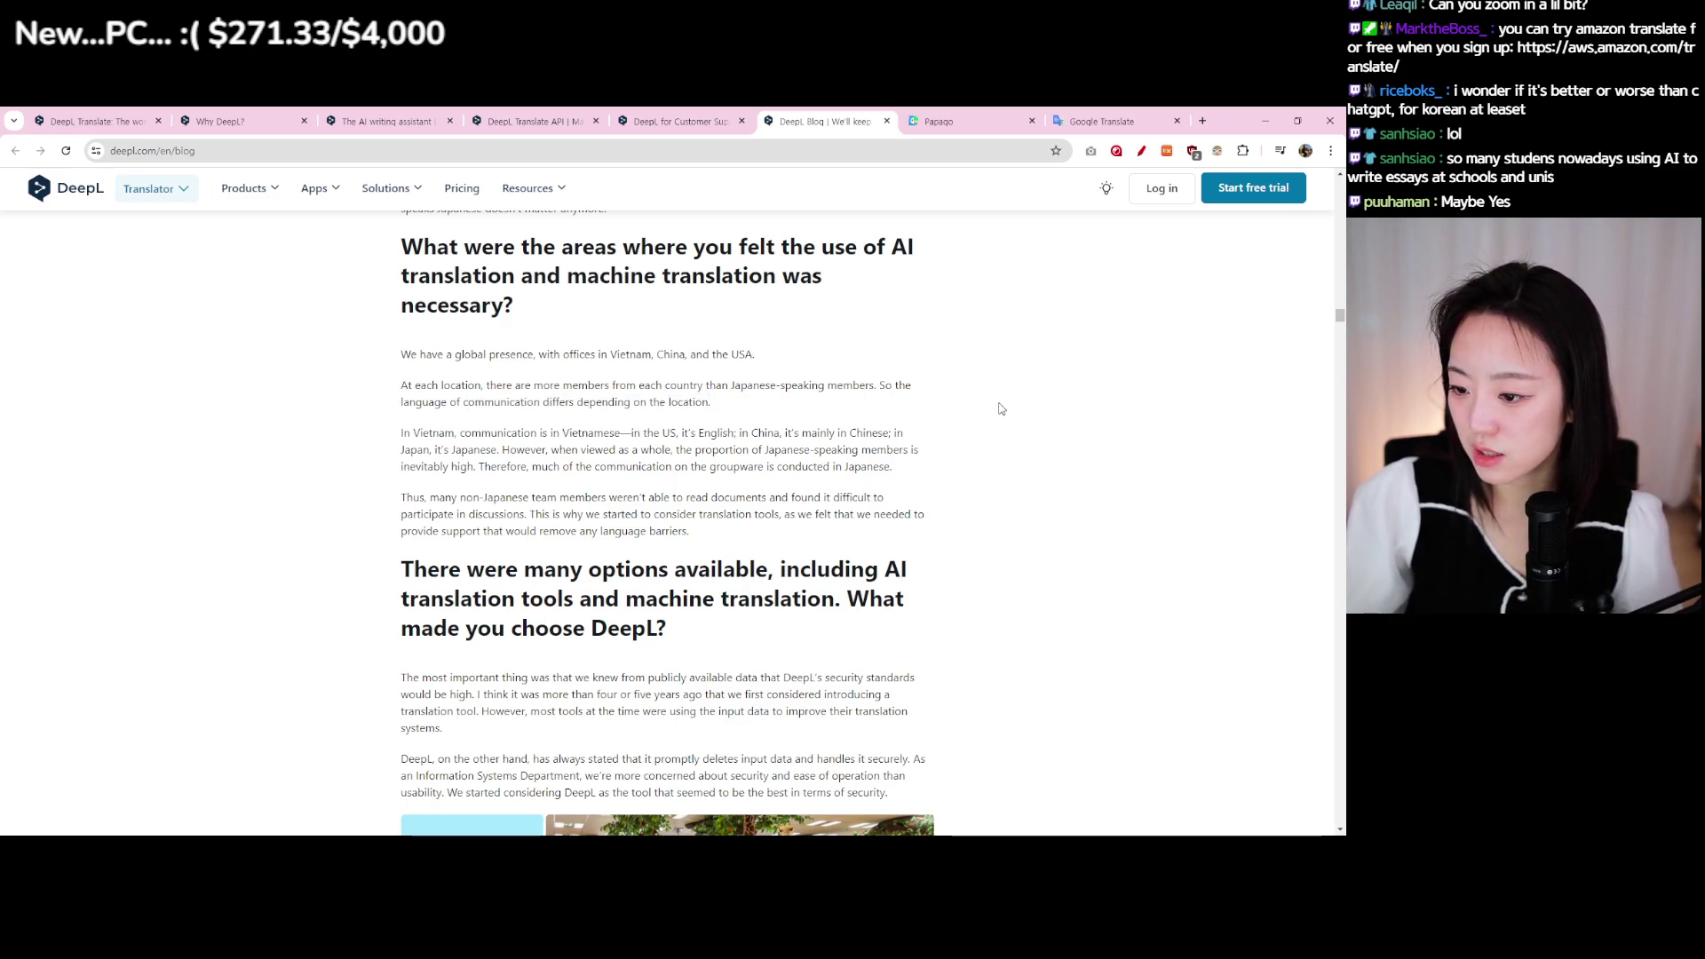
# Step: Read the Cybozu interview answers on choosing and rating DeepL, and skim the remaining blog articles before returning to the blog's introduction
pyautogui.moveTo(606, 498); pyautogui.dragTo(778, 499)
pyautogui.click(778, 499)
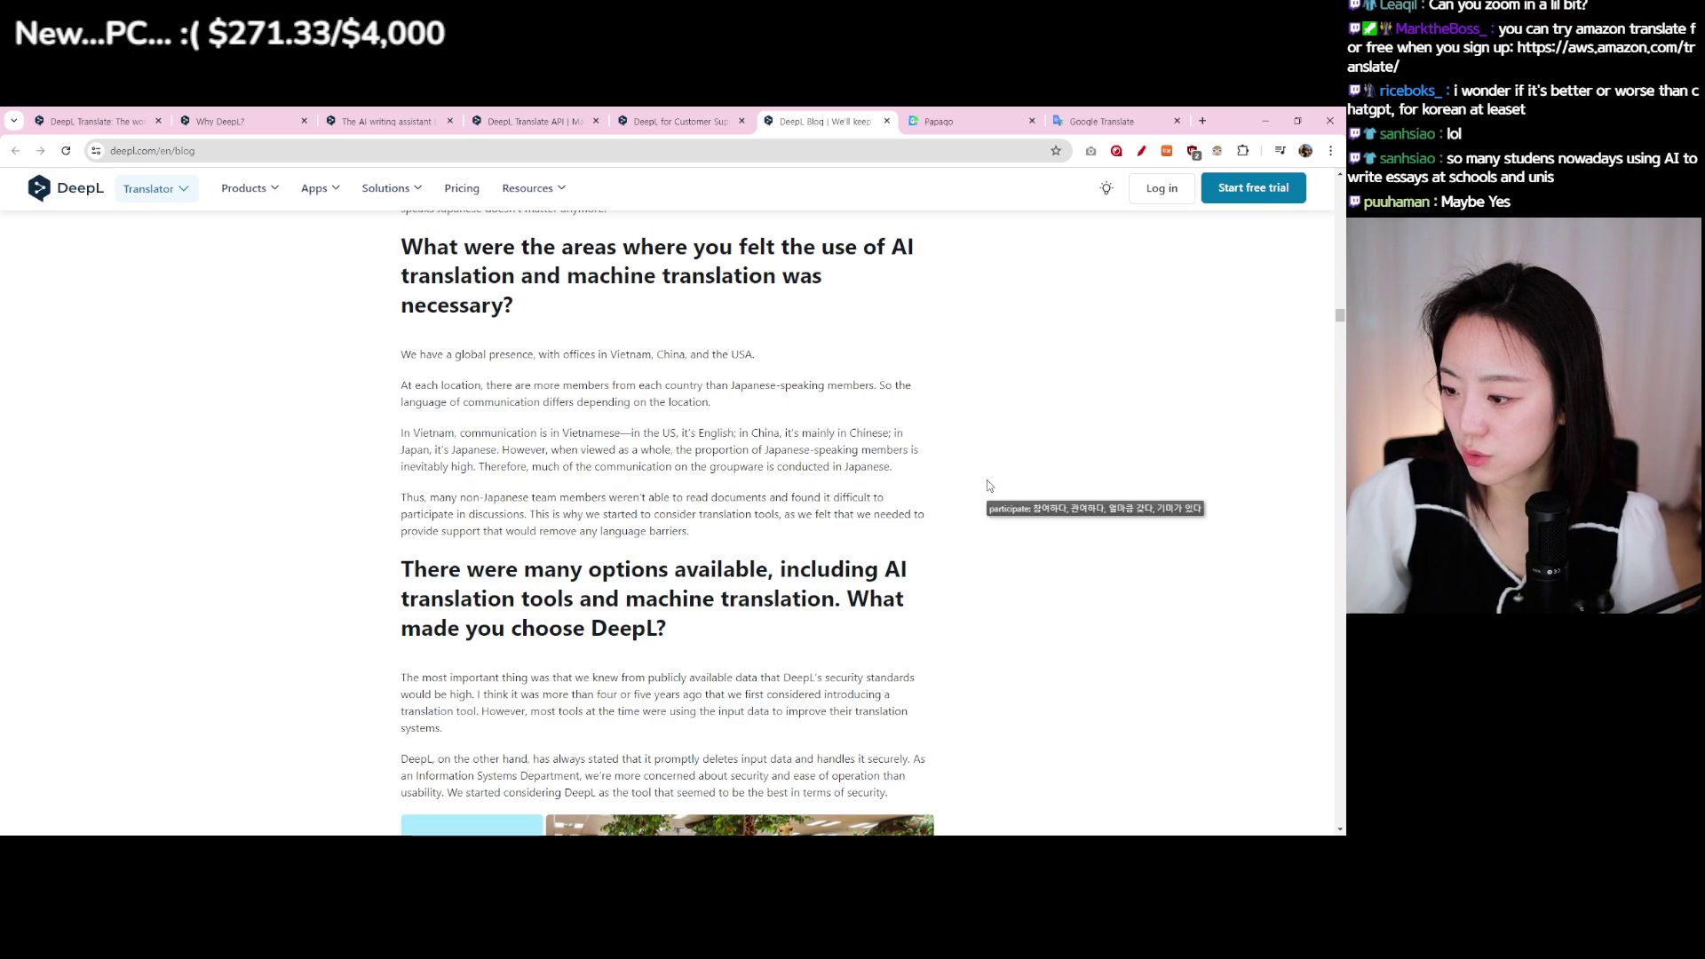
pyautogui.scroll(-4, 987, 480)
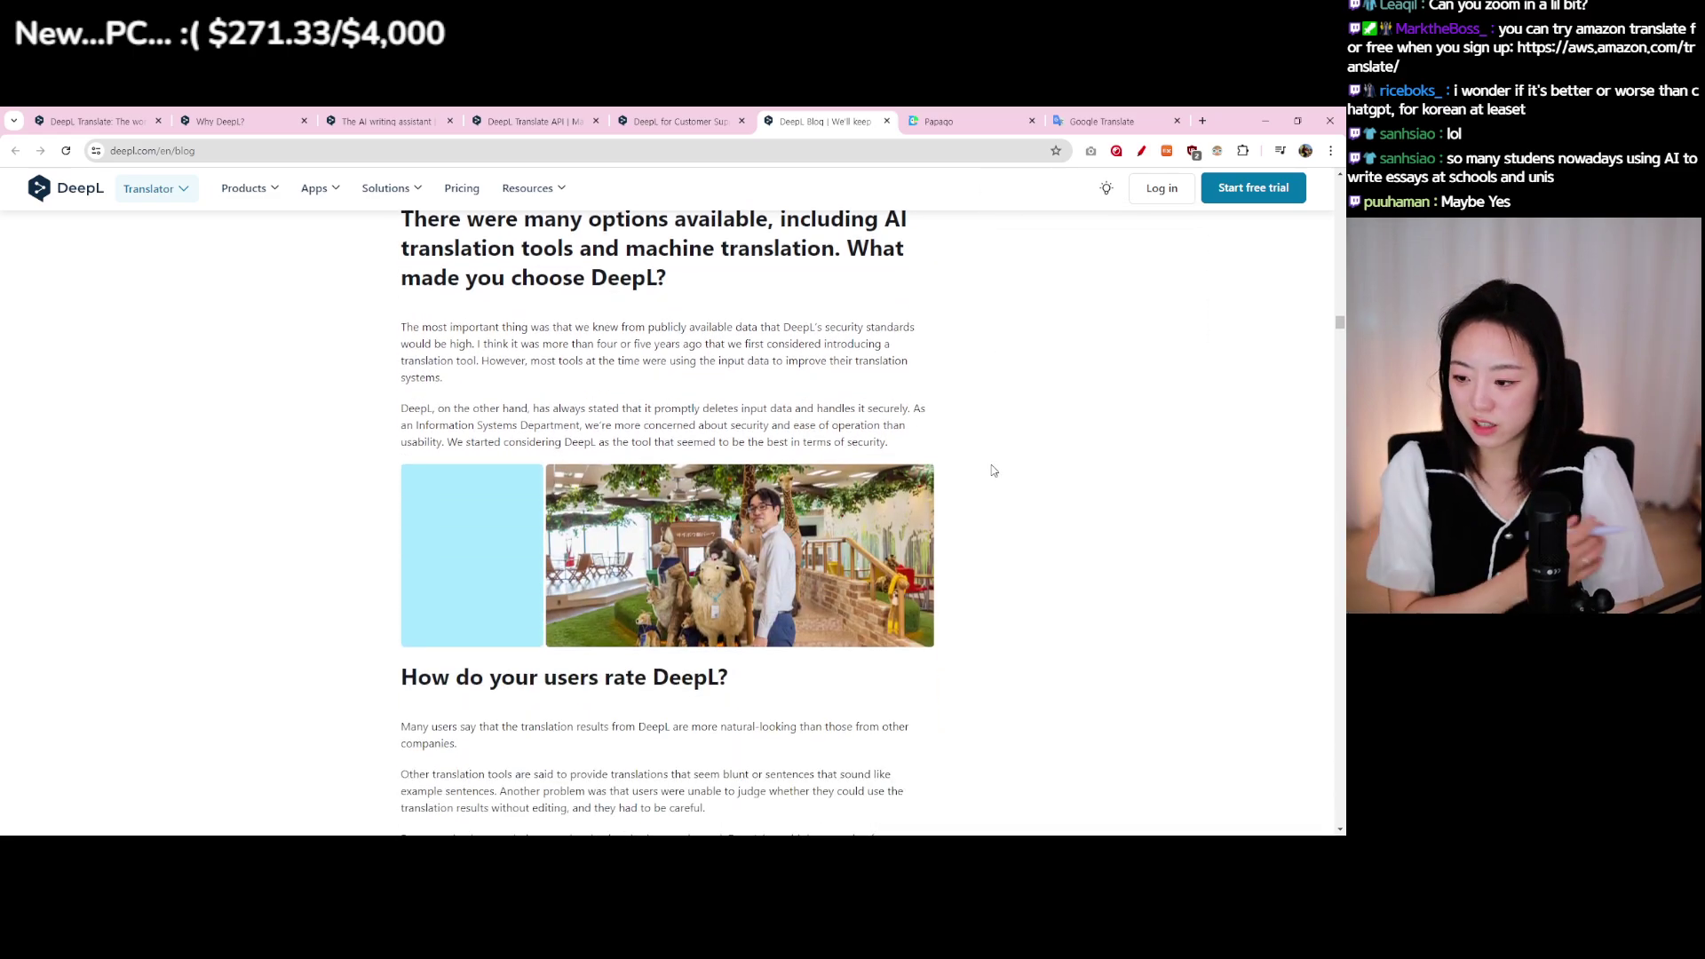
pyautogui.scroll(-2, 709, 443)
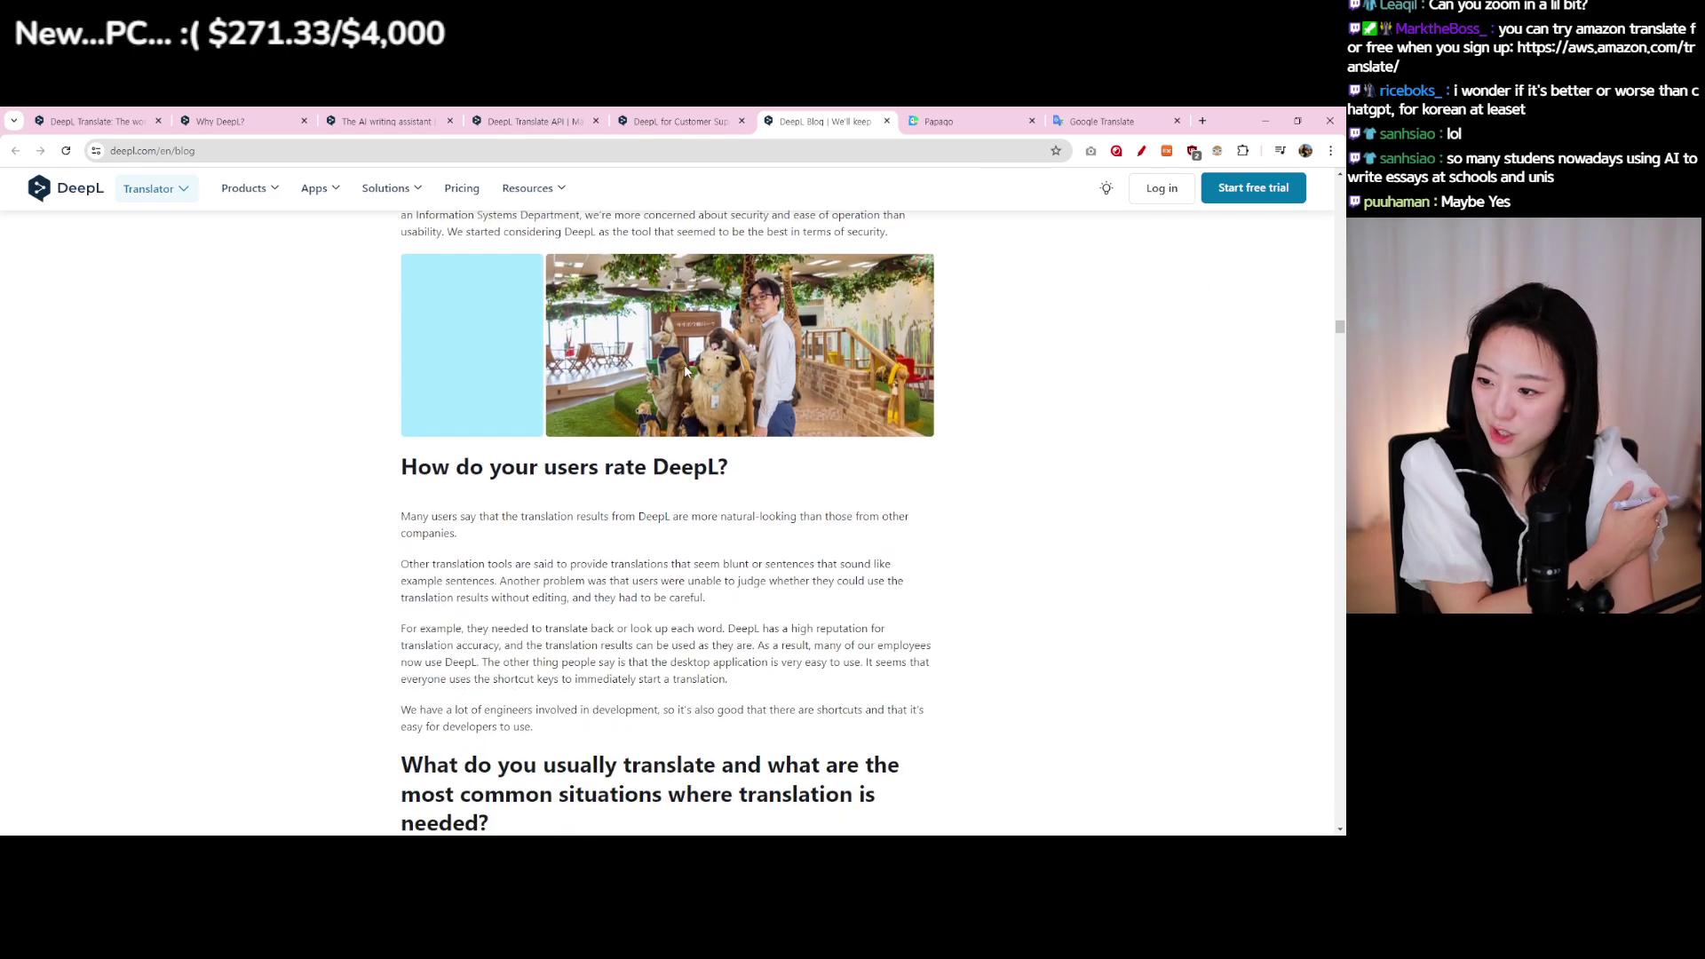
pyautogui.scroll(-20, 688, 366)
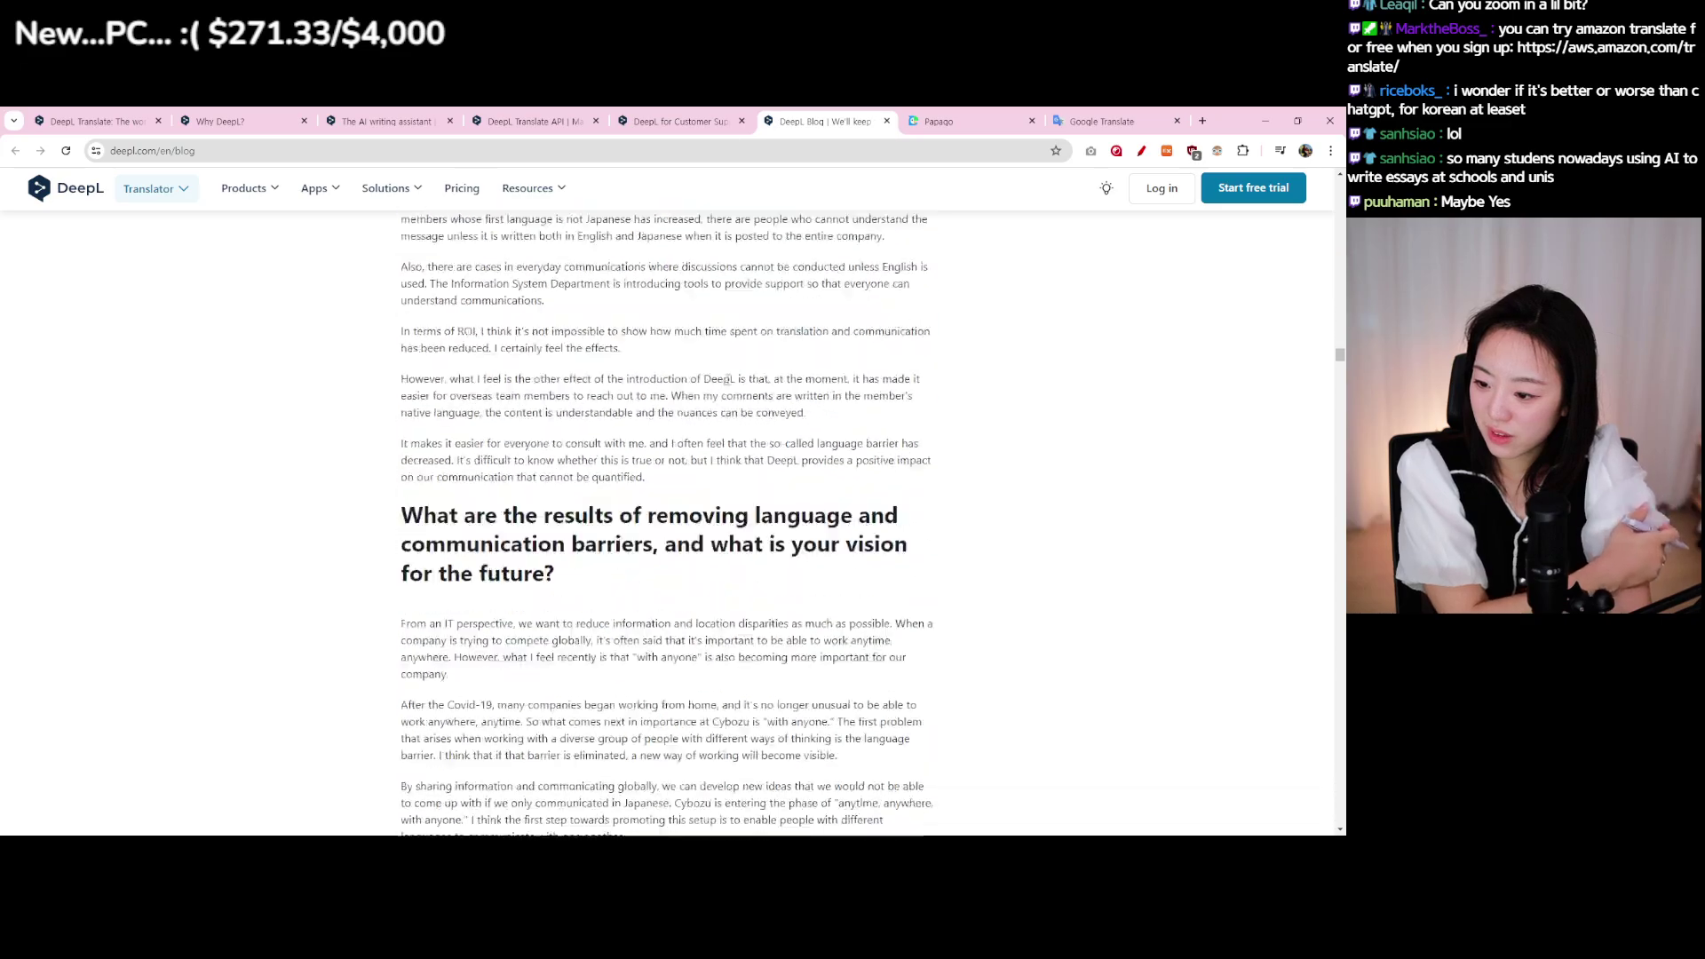
pyautogui.scroll(-10, 774, 392)
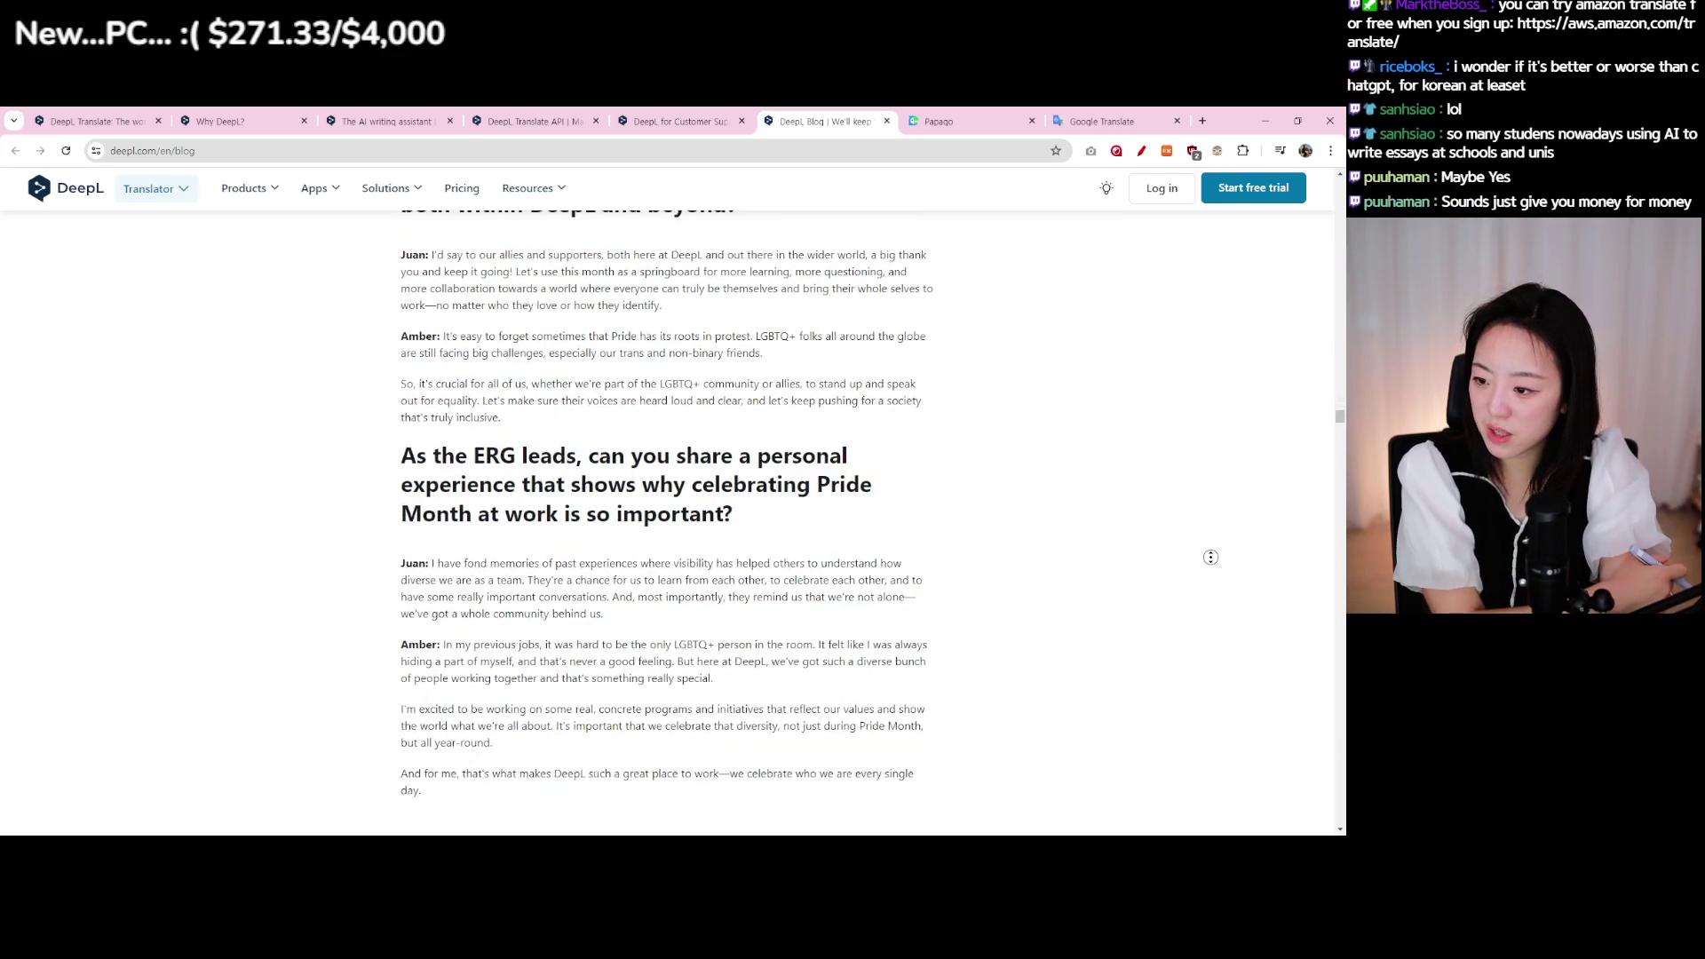
pyautogui.scroll(20, 1095, 451)
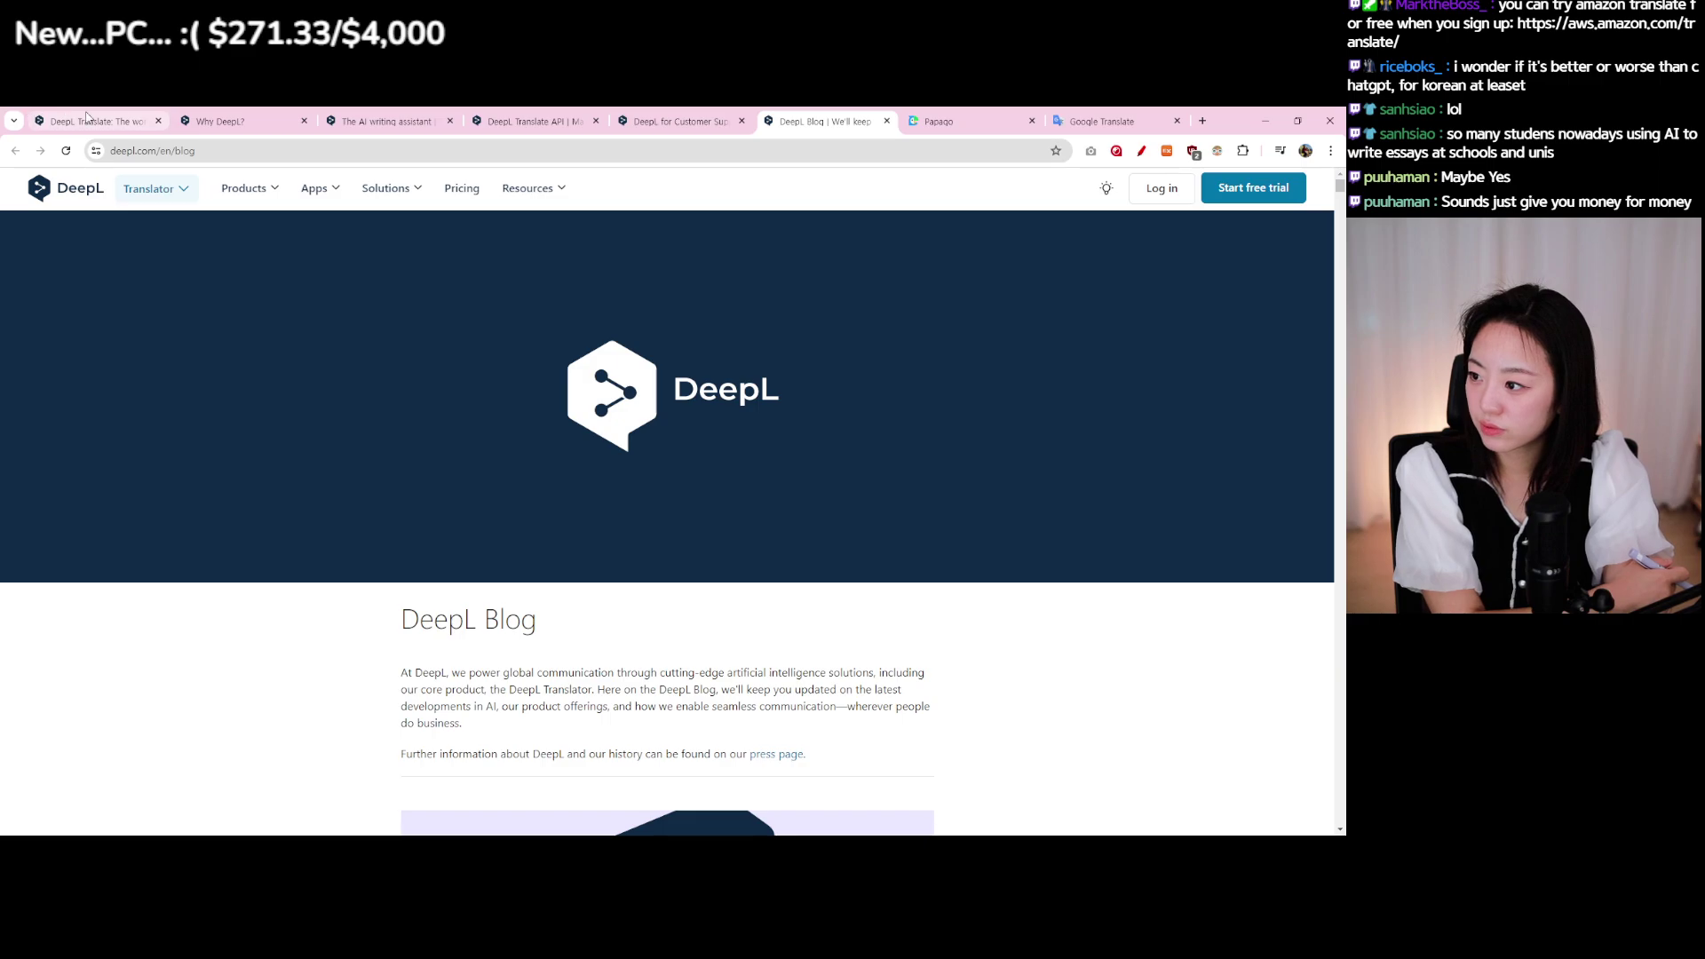
# Step: Switch to the DeepL Translator page, enlarge the page display, and activate the empty source text field
pyautogui.click(123, 120)
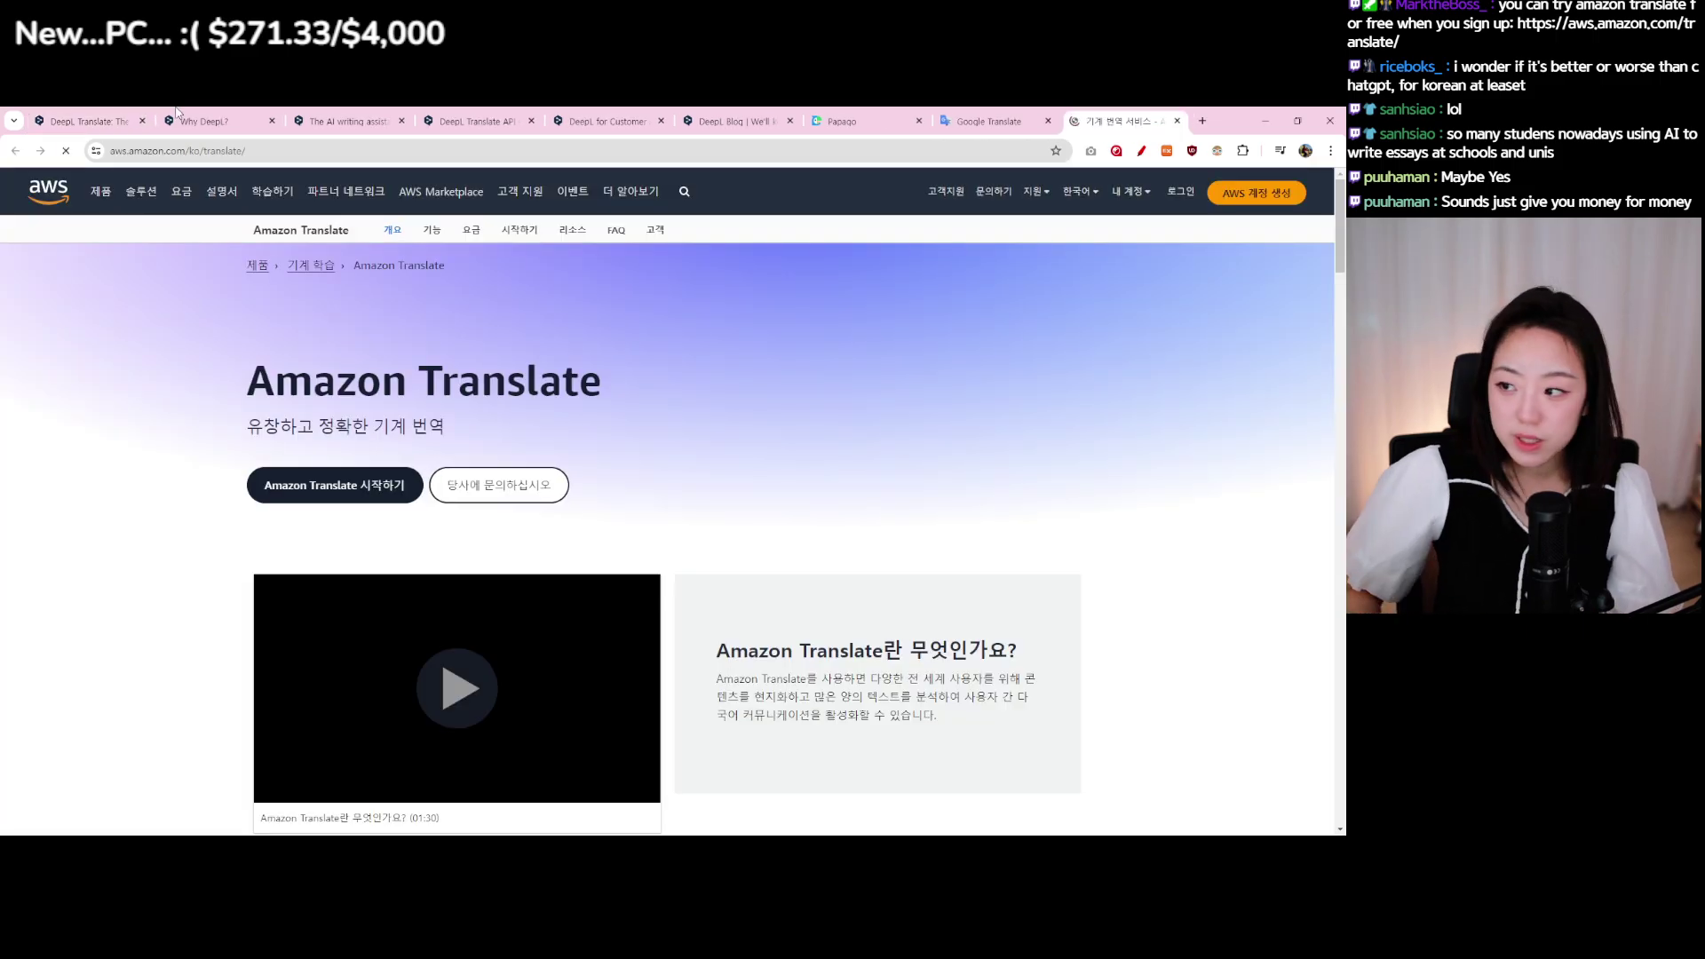
pyautogui.click(107, 118)
pyautogui.hotkey('ctrl', '+')
pyautogui.hotkey('ctrl', '+')
pyautogui.hotkey('ctrl', '+')
pyautogui.hotkey('ctrl', '+')
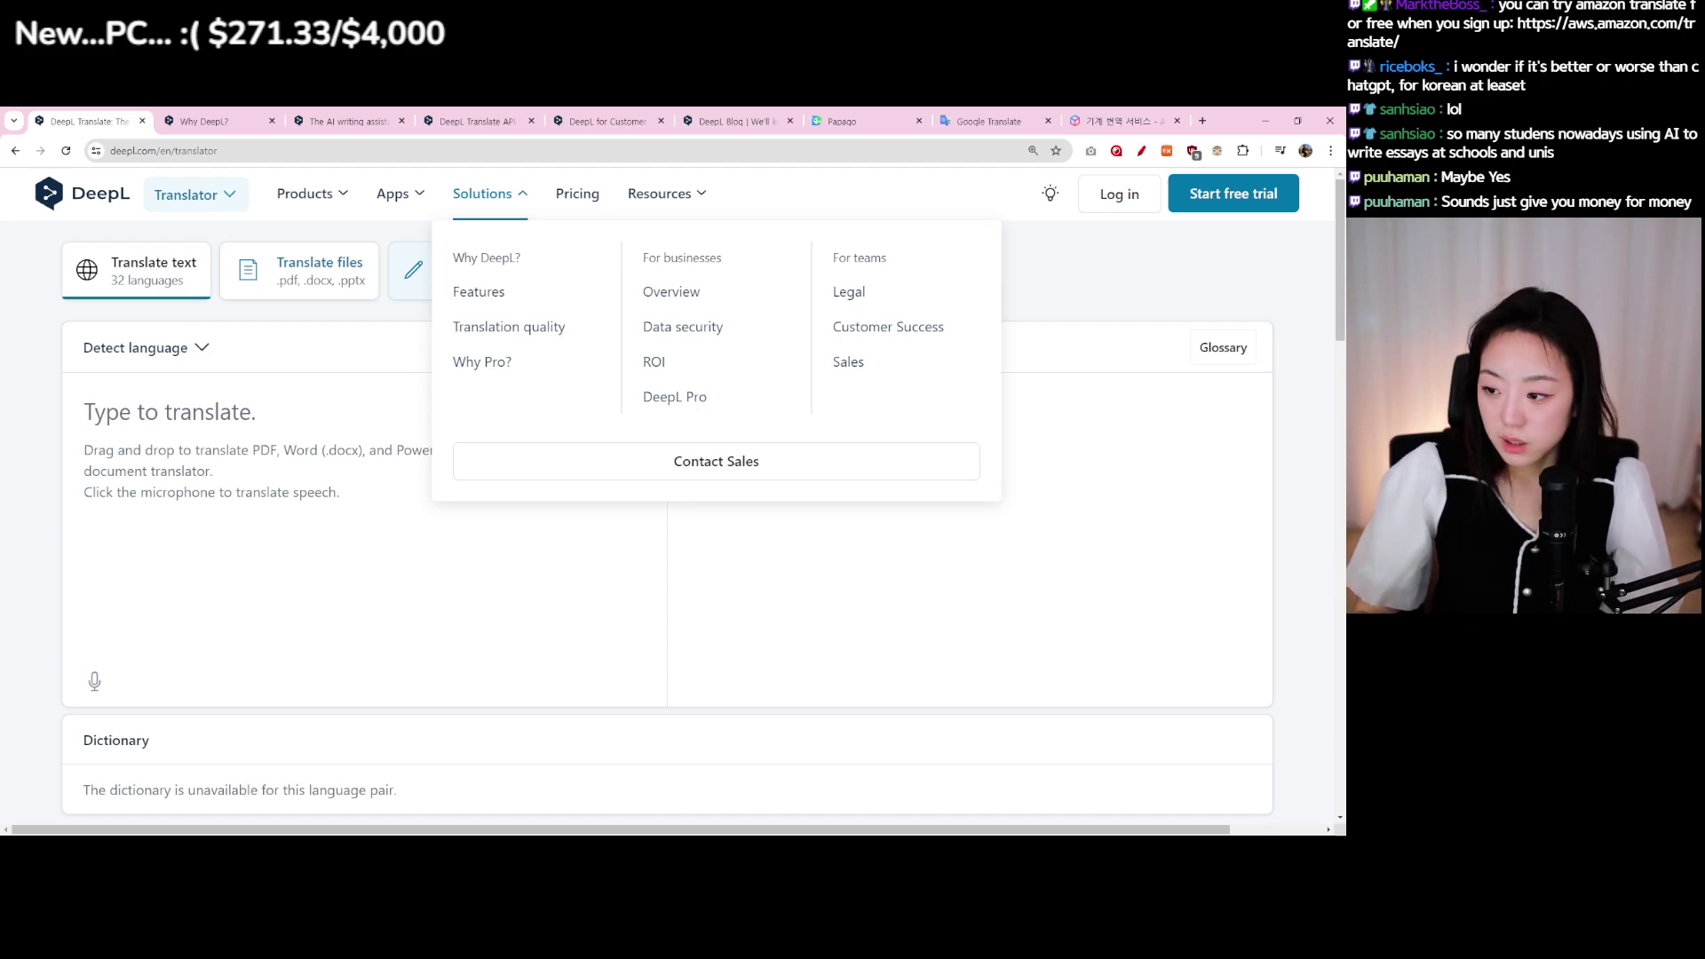
pyautogui.click(398, 597)
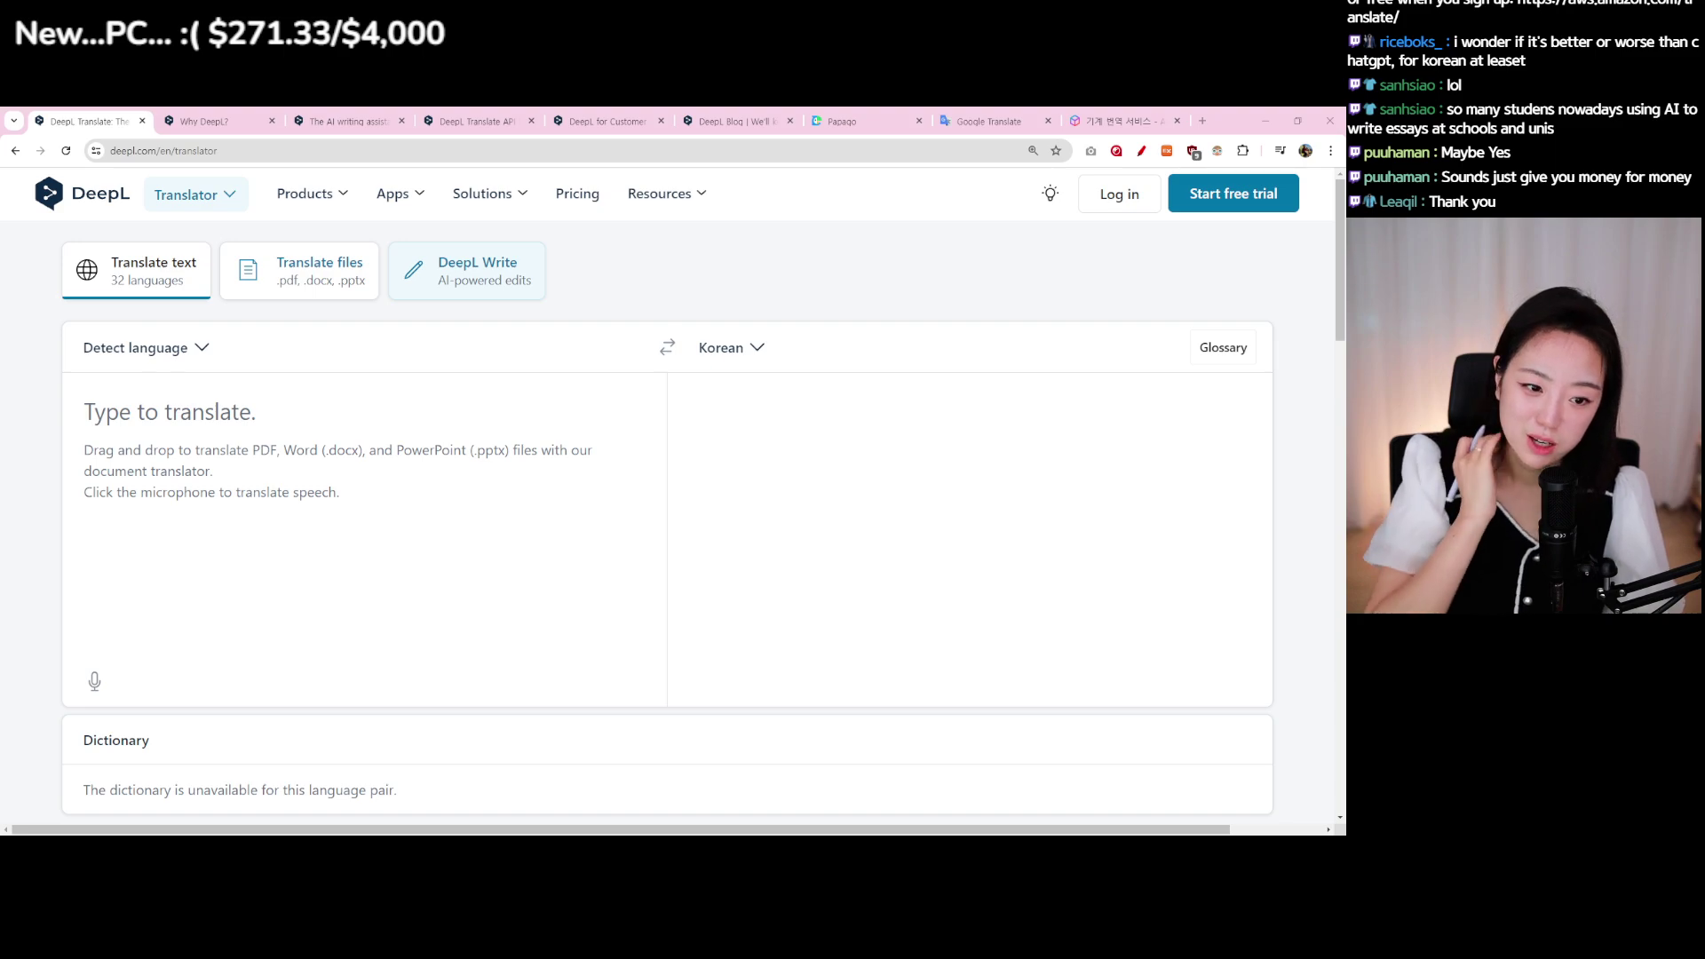
pyautogui.click(85, 411)
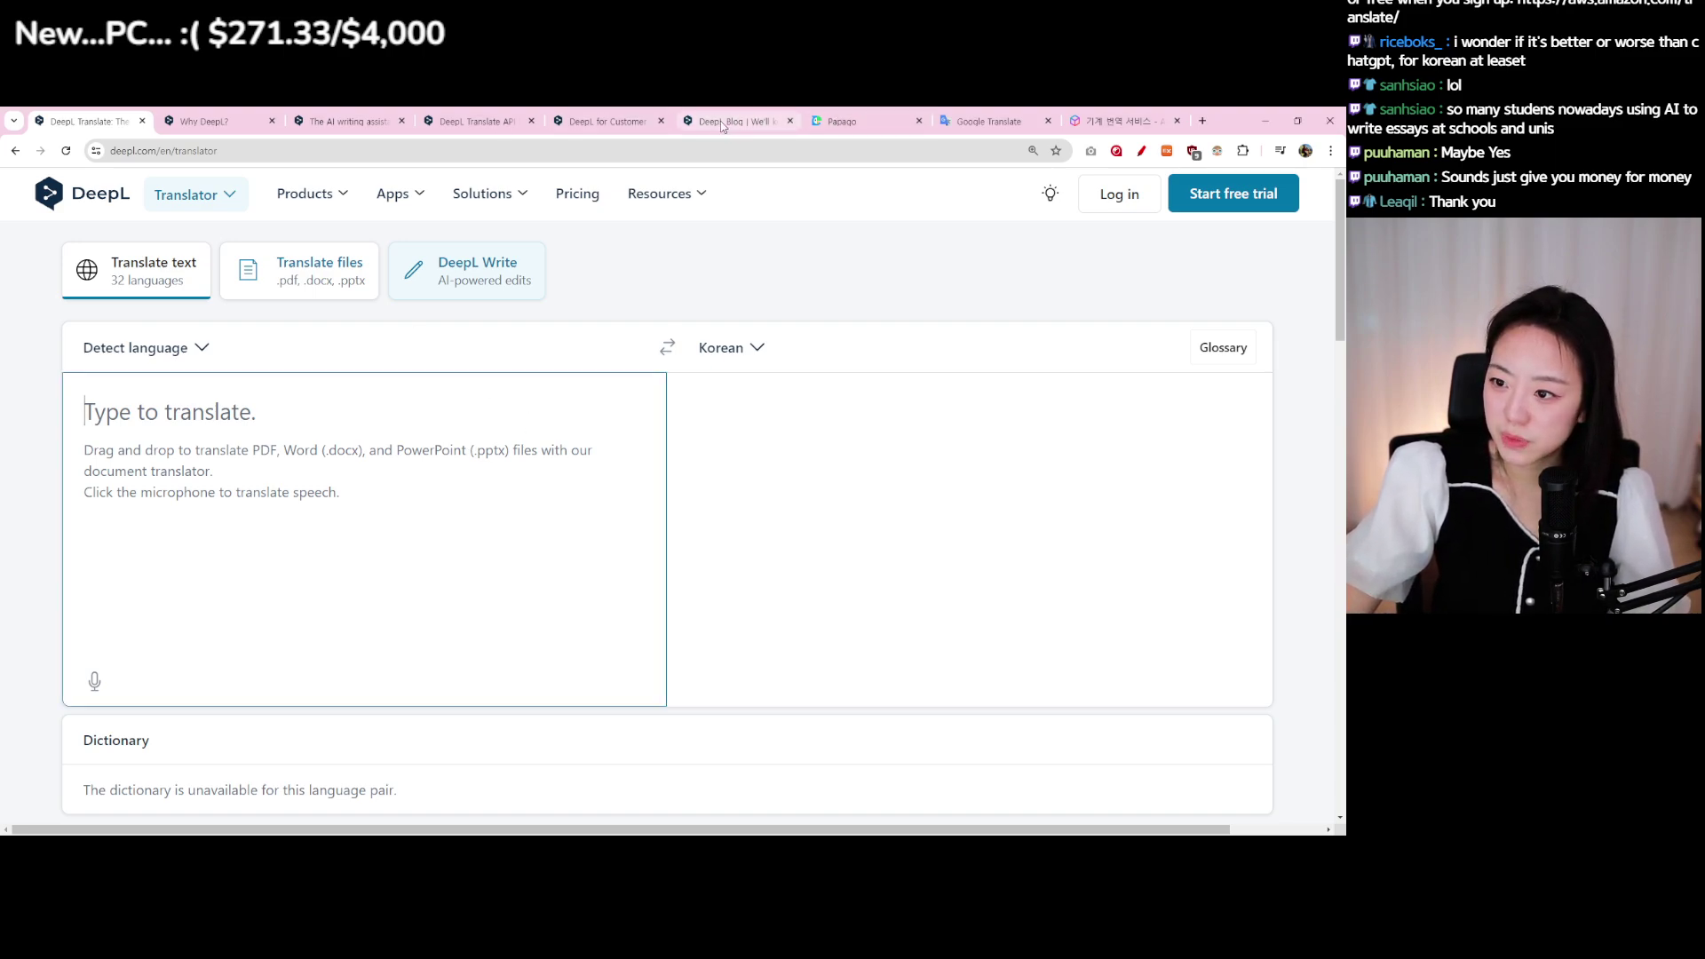
# Step: Check the Dictionary section below the translator, highlighting its notice for the Korean language pair
pyautogui.scroll(-4, 283, 422)
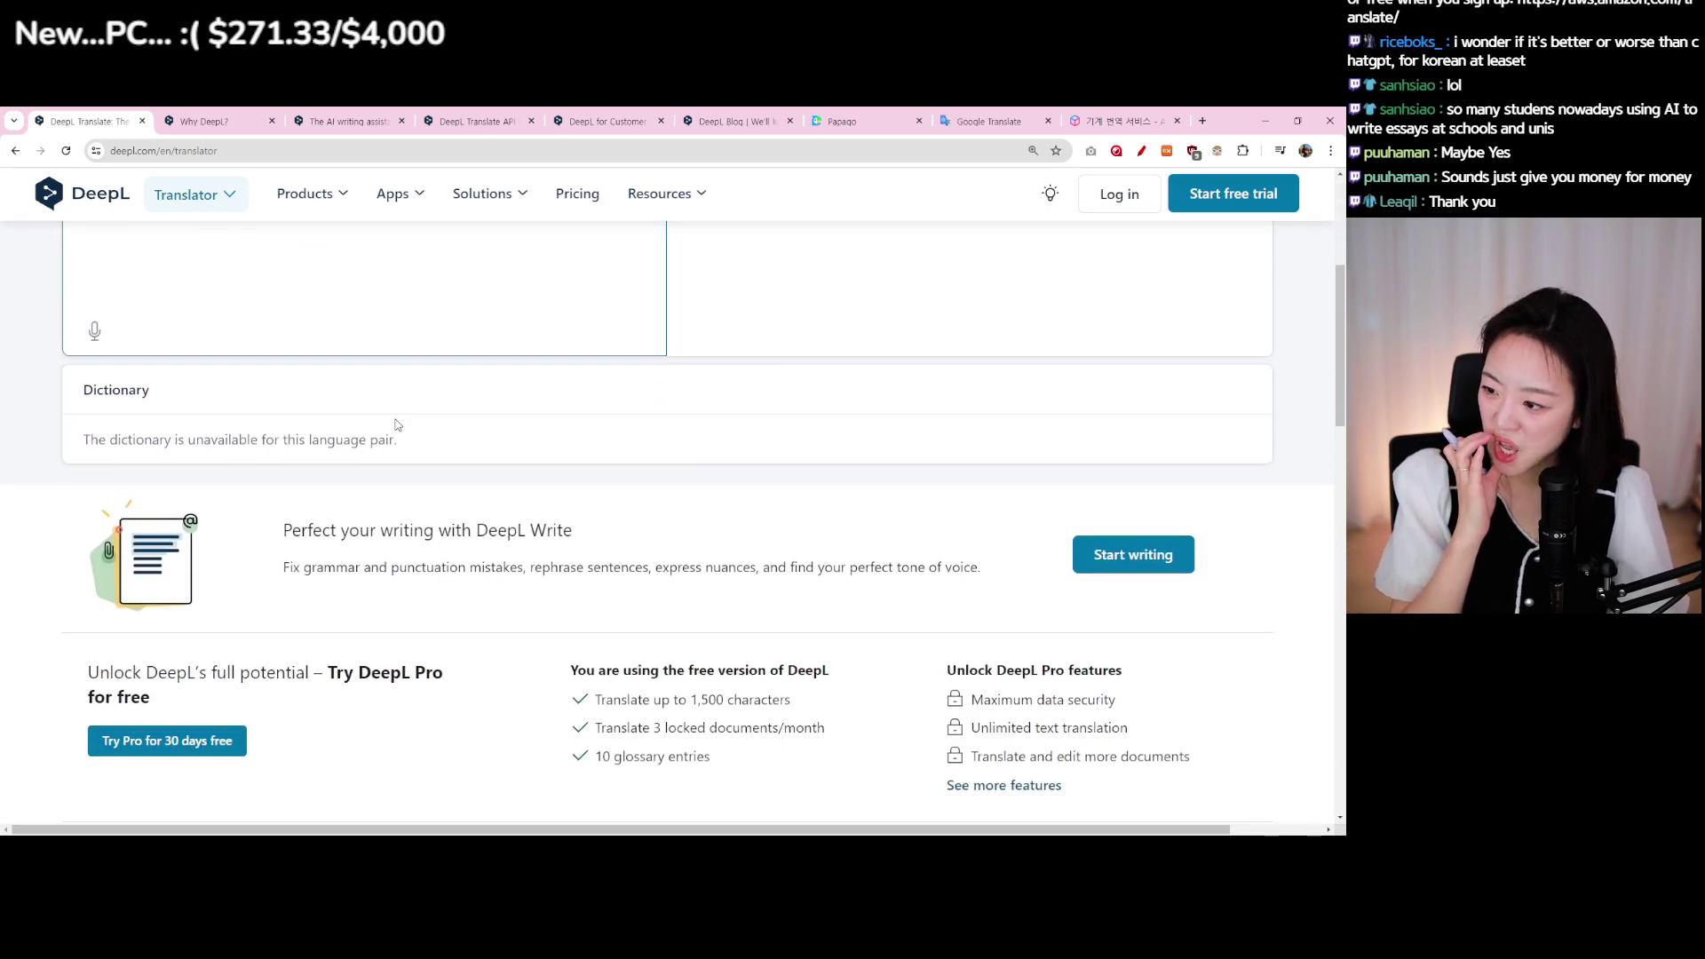
pyautogui.moveTo(97, 439); pyautogui.dragTo(414, 449)
pyautogui.scroll(4, 415, 450)
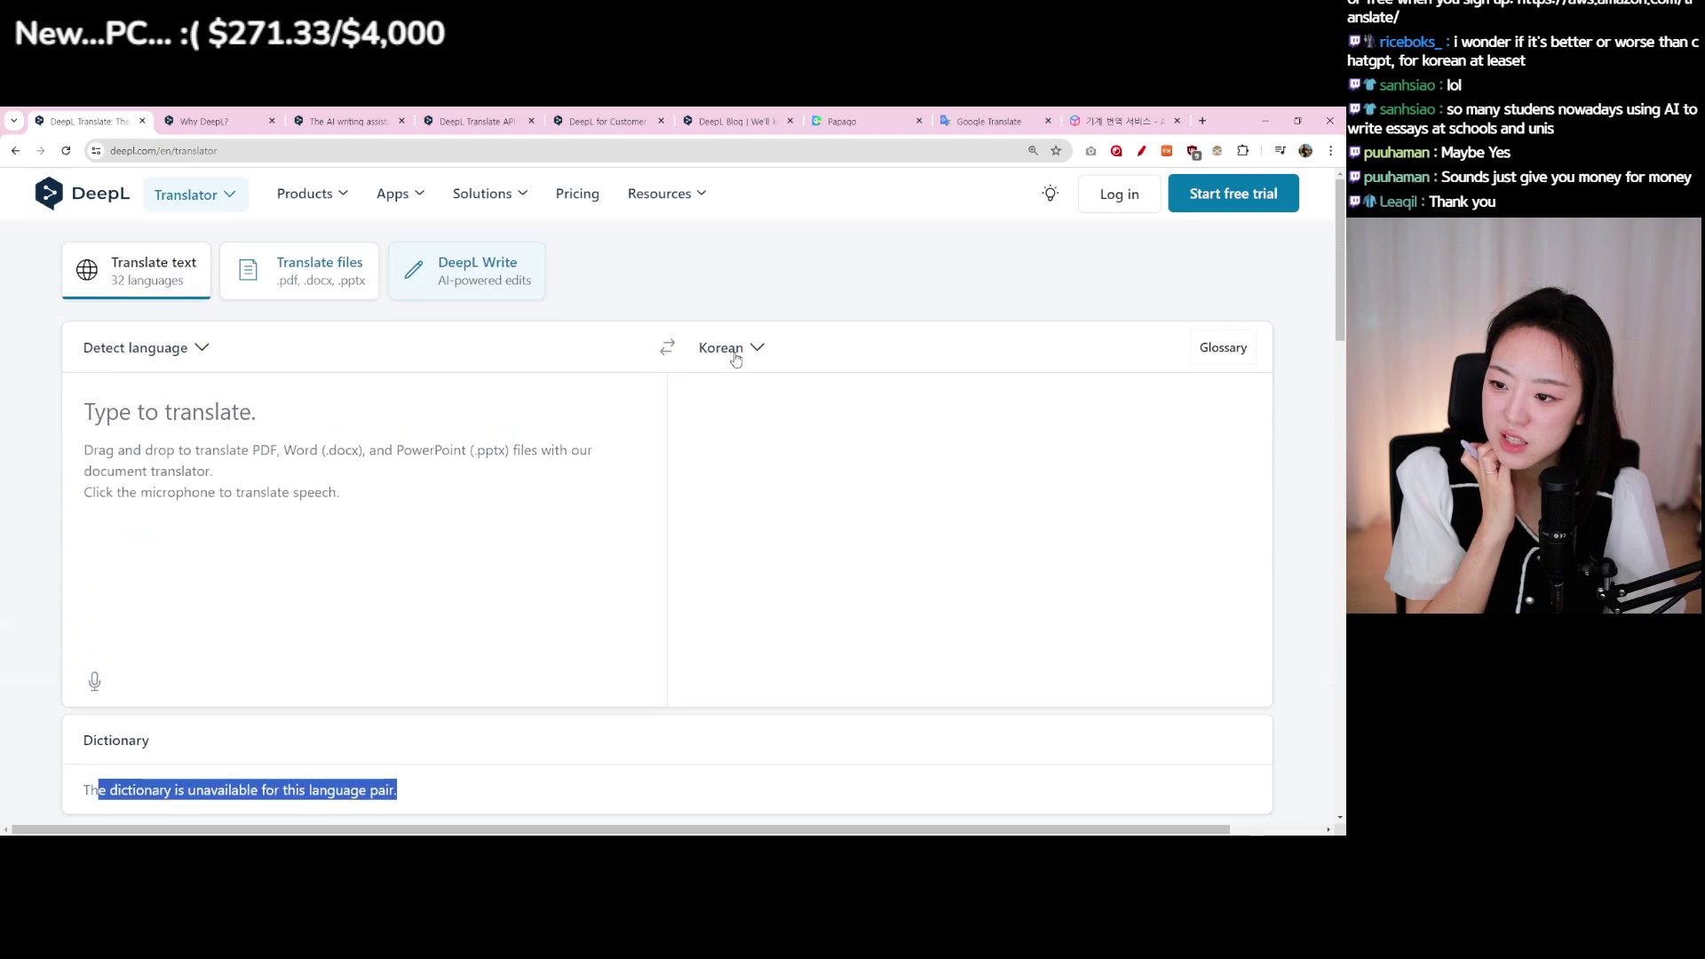
# Step: Set the target language to Japanese and highlight the hint in the Dictionary section
pyautogui.click(765, 345)
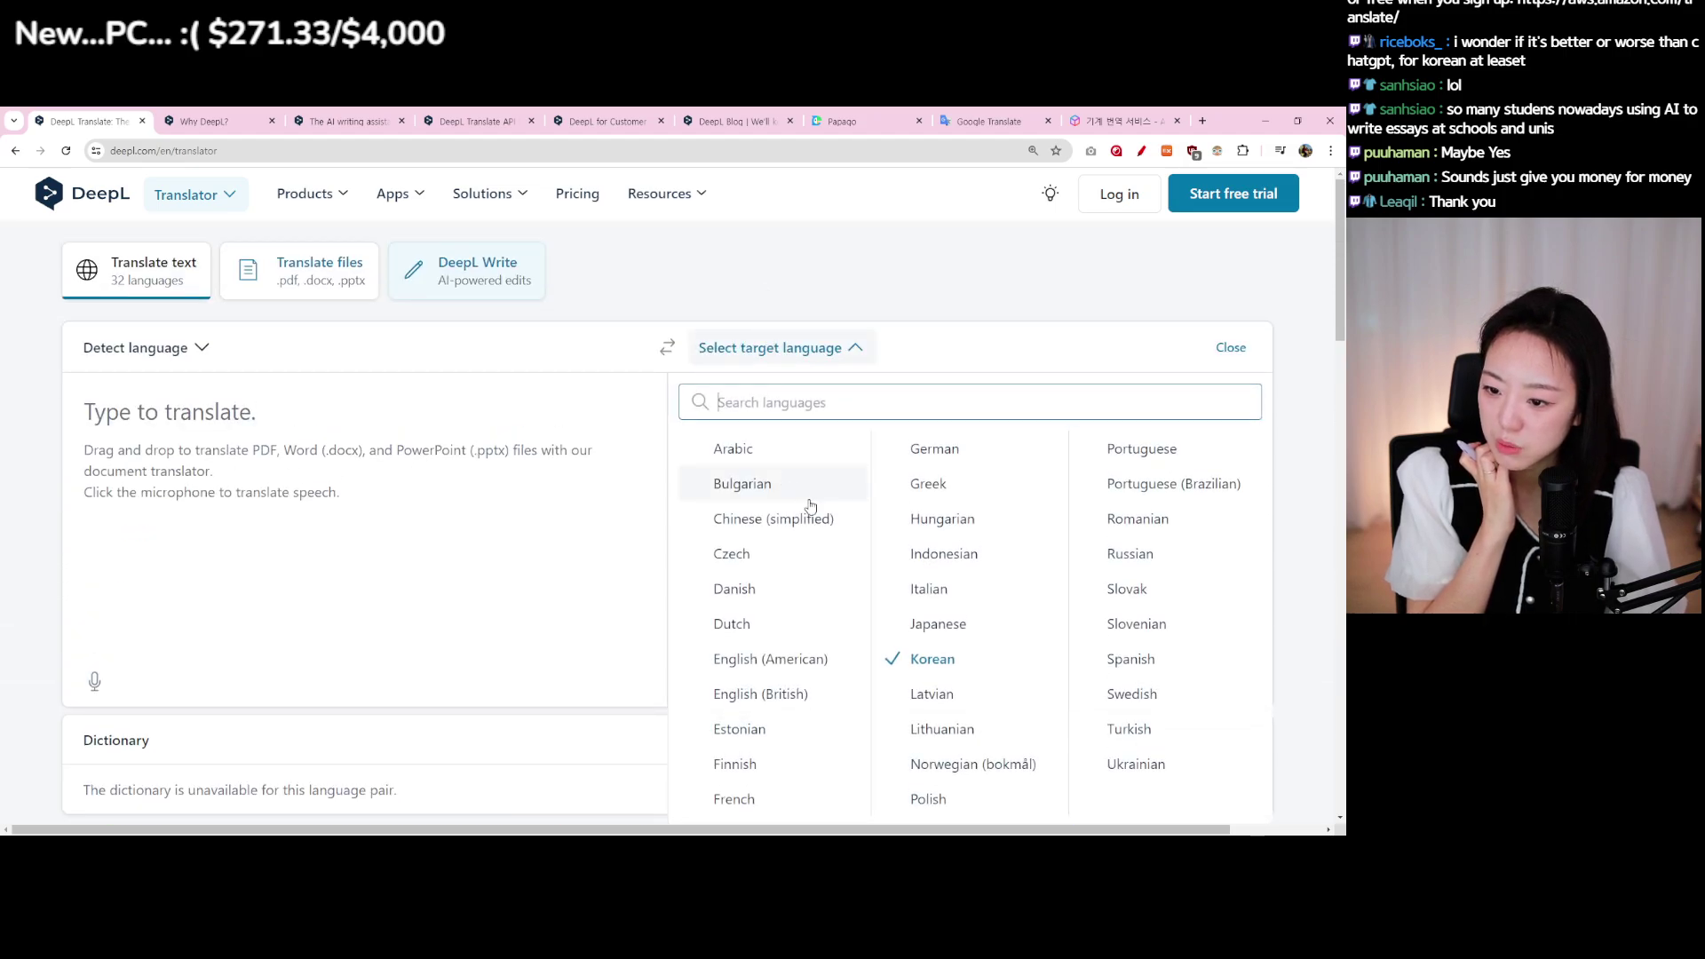
pyautogui.scroll(-2, 811, 502)
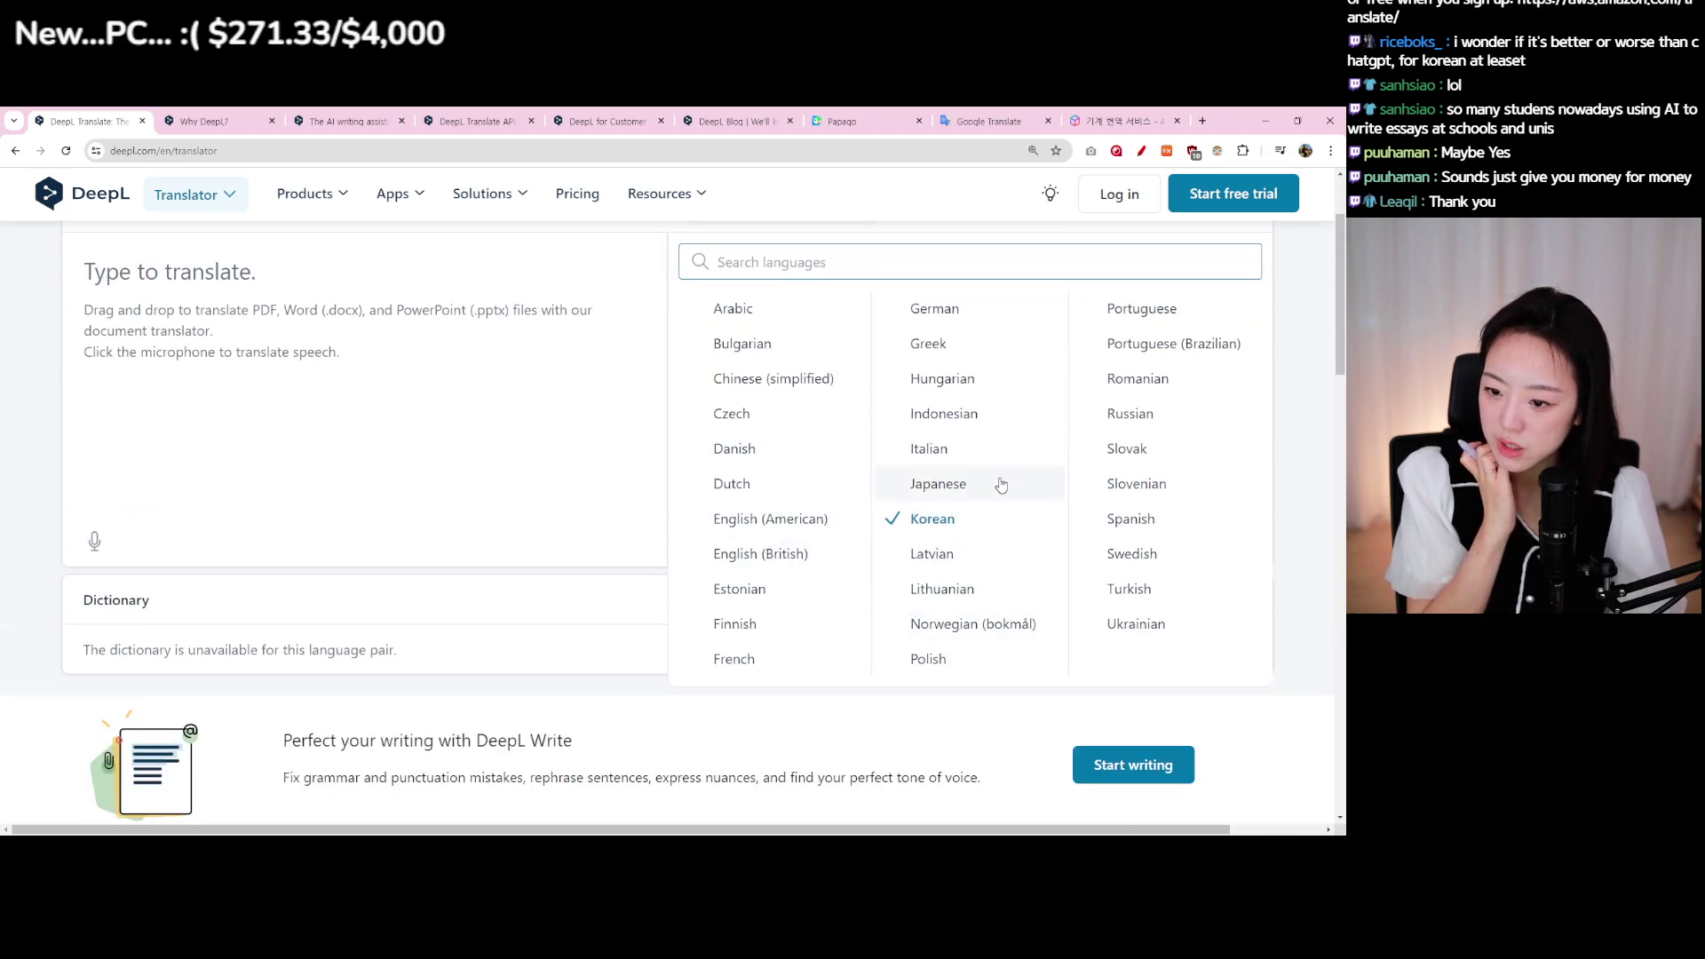
pyautogui.click(959, 487)
pyautogui.scroll(-2, 846, 496)
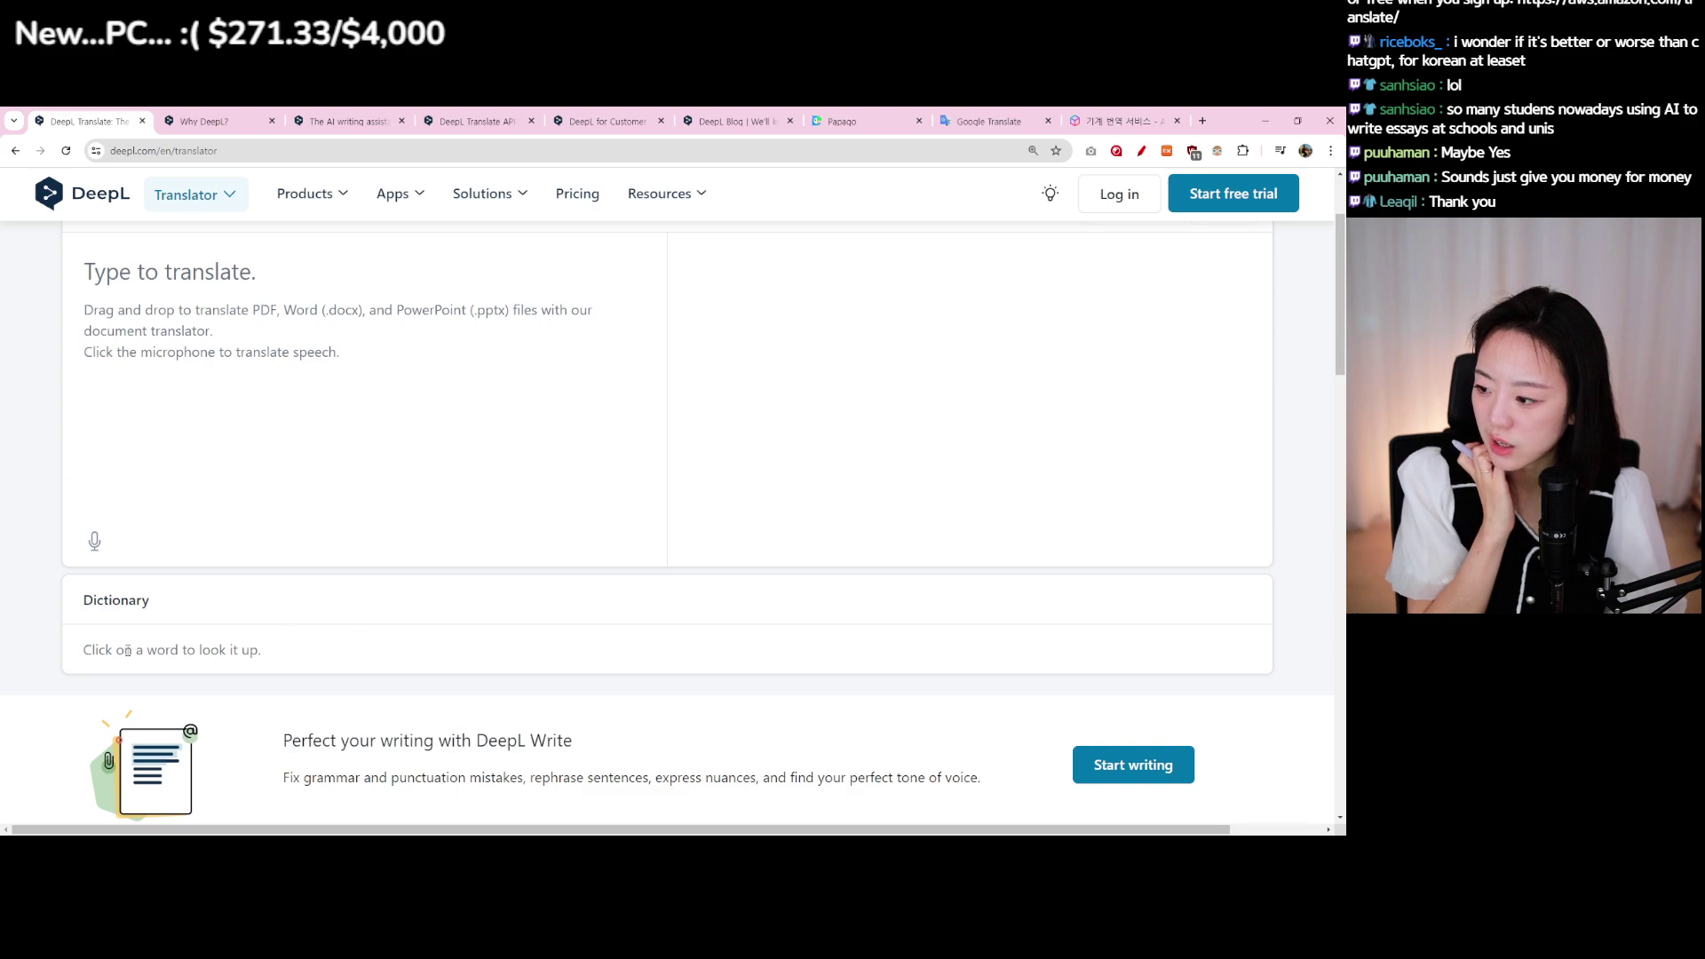
pyautogui.moveTo(95, 650); pyautogui.dragTo(302, 651)
# Step: Enter the English source text "I love watching Korean dramas." for translation into Japanese
pyautogui.click(483, 350)
pyautogui.scroll(1, 493, 351)
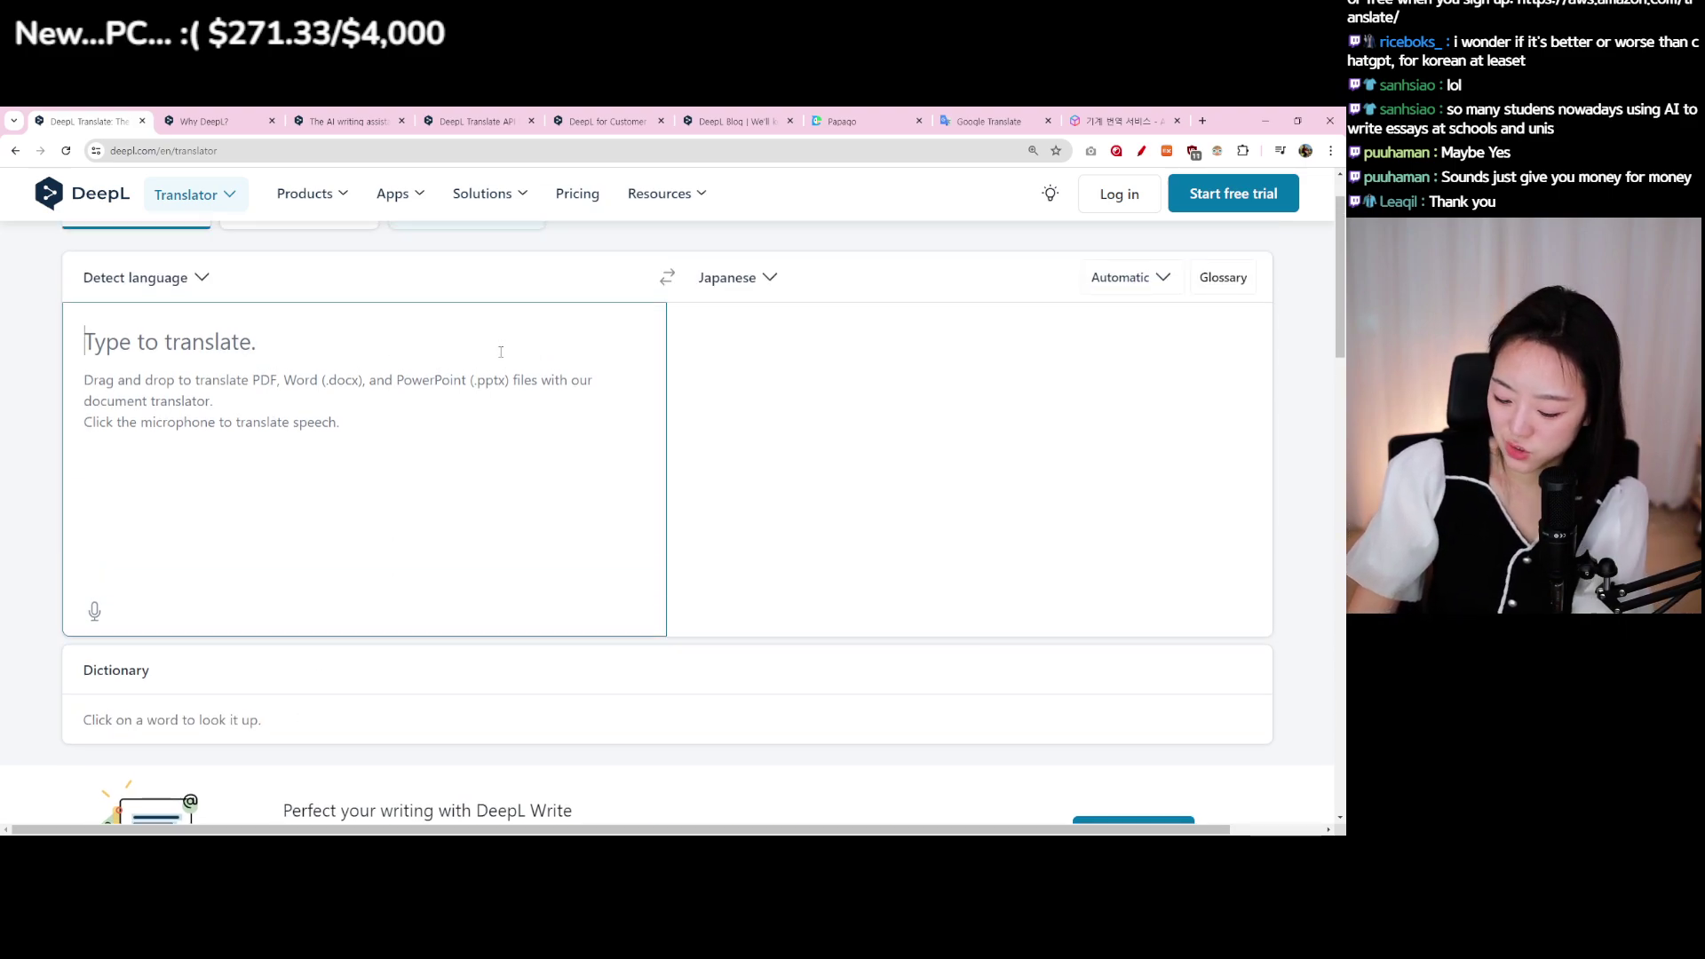
pyautogui.write('I love watching')
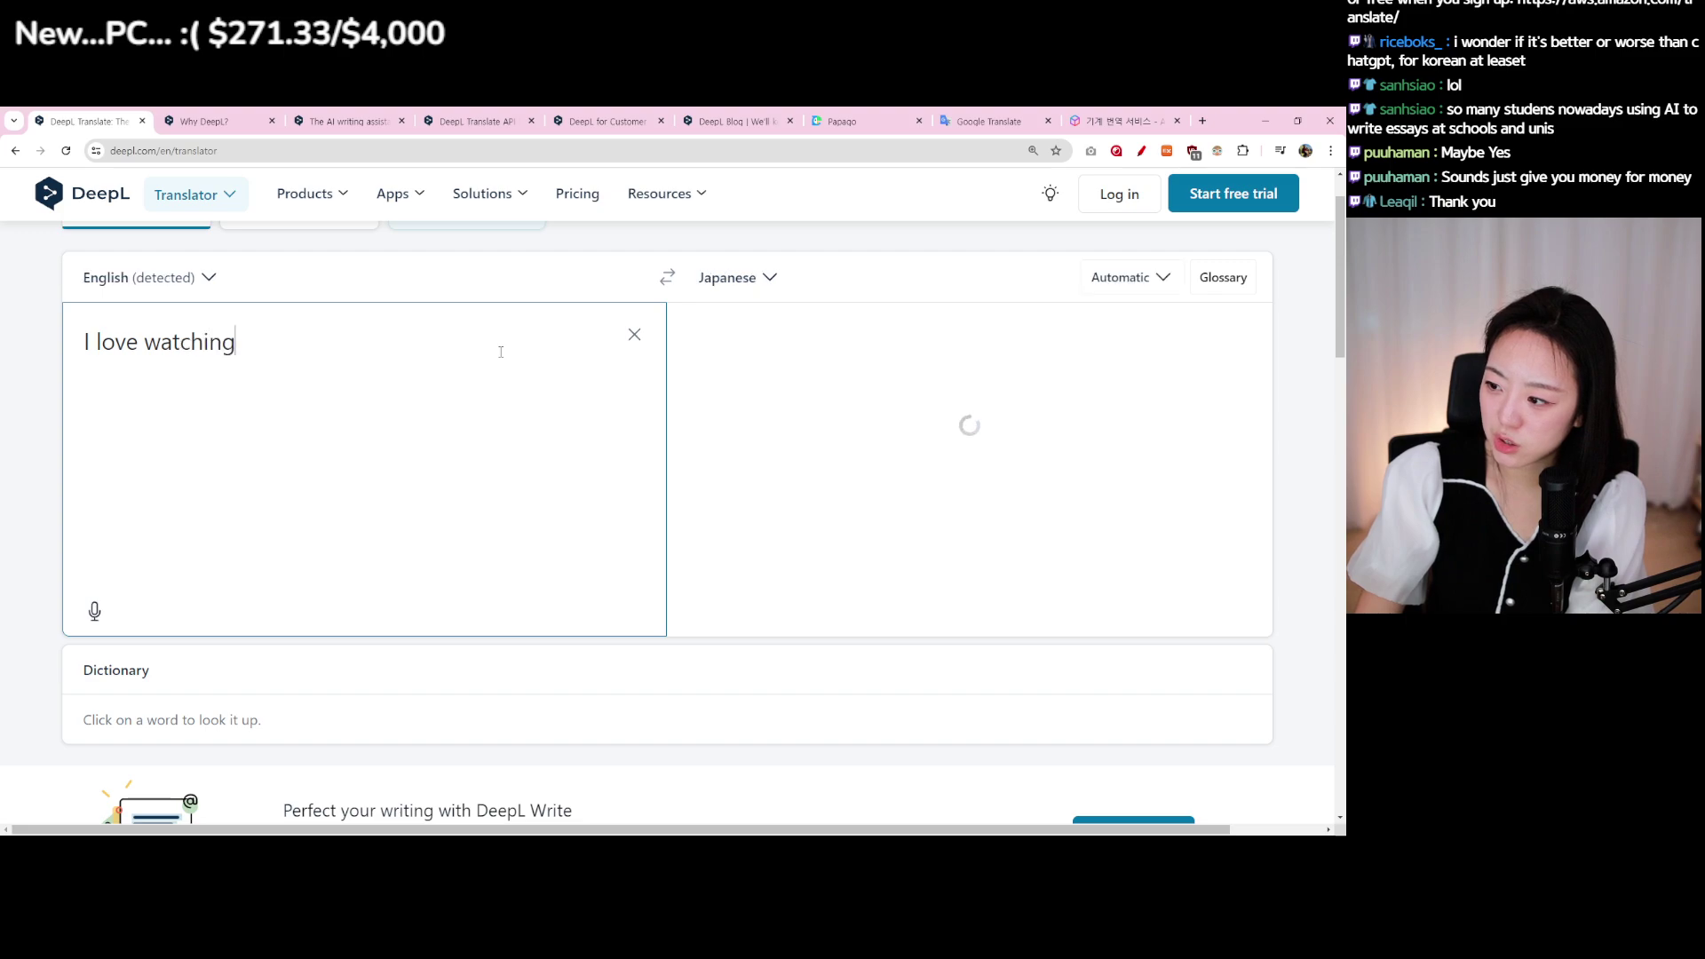
pyautogui.write(' Korean dramas and they')
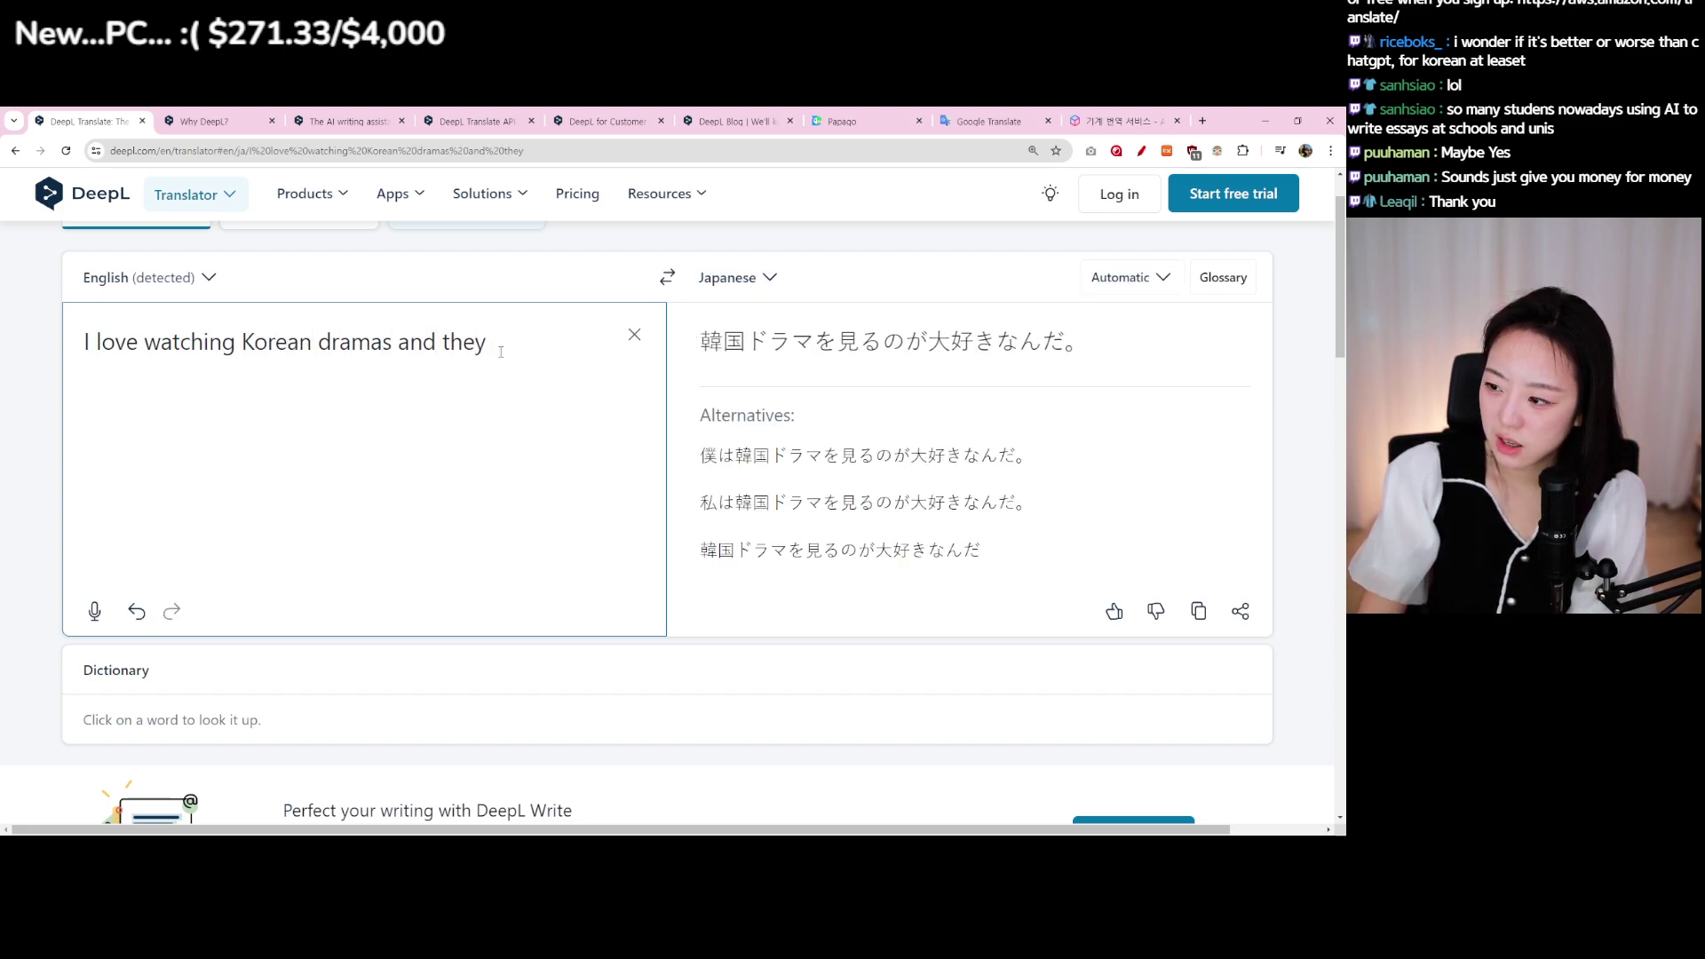
pyautogui.press('BackSpace')
pyautogui.press('BackSpace')
pyautogui.press('BackSpace')
pyautogui.press('BackSpace')
pyautogui.press('BackSpace')
pyautogui.press('BackSpace')
pyautogui.press('BackSpace')
pyautogui.press('BackSpace')
pyautogui.press('BackSpace')
pyautogui.write('. E')
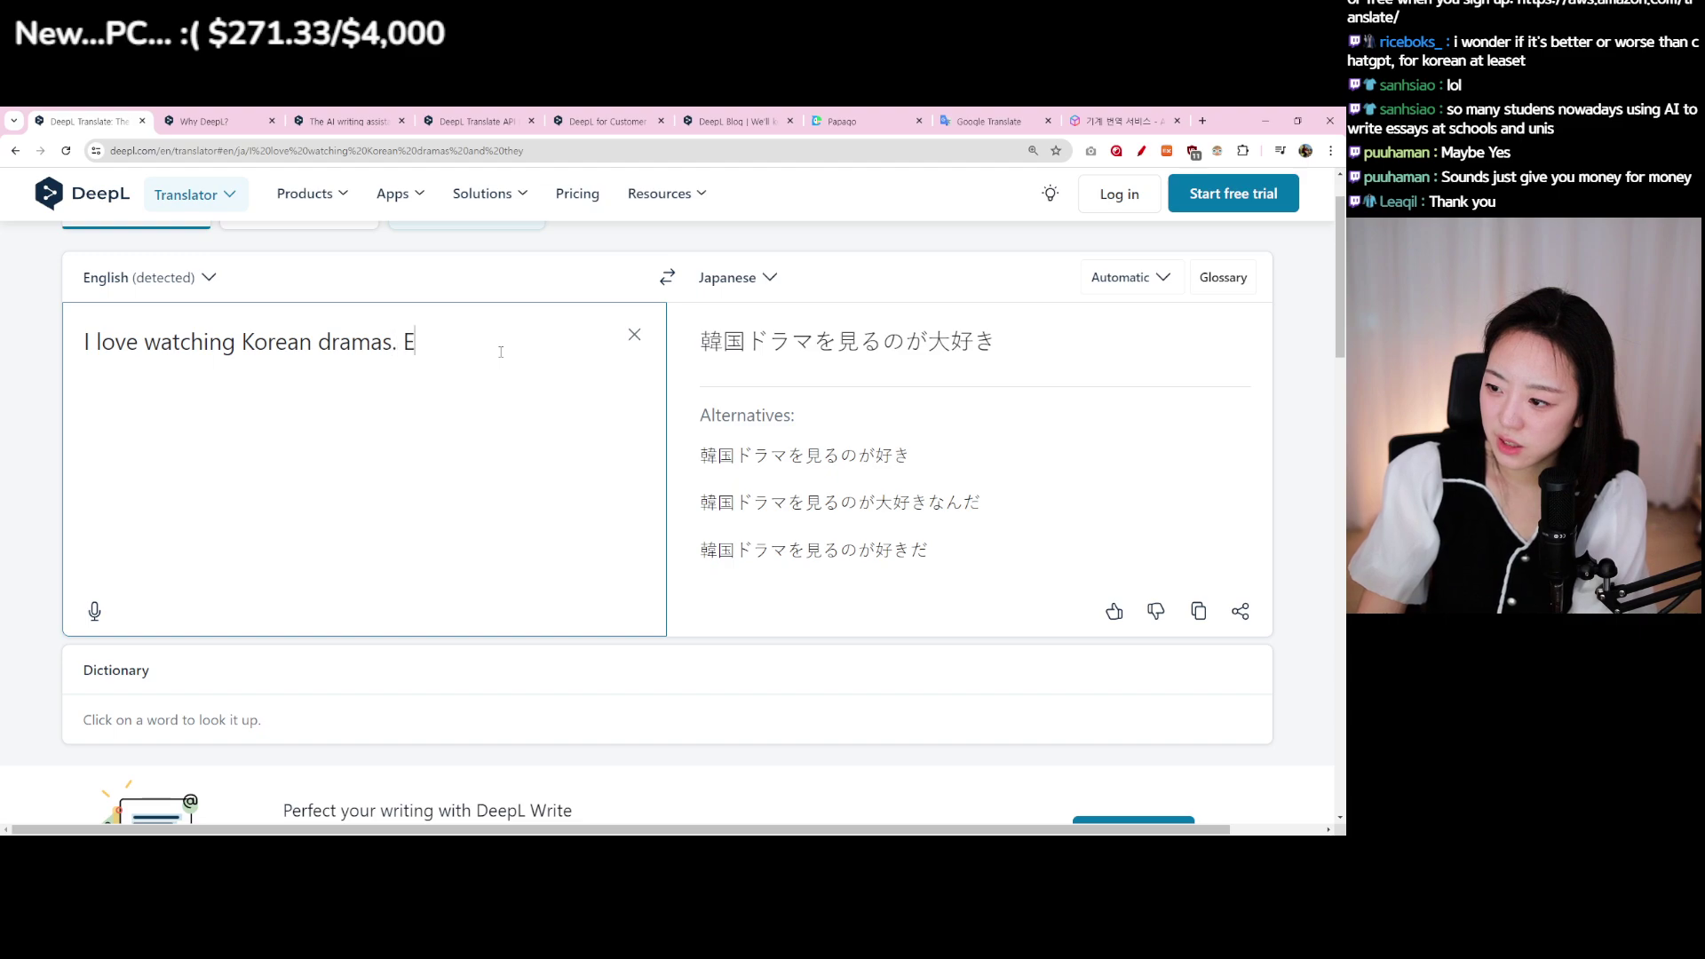
# Step: Add the sentence "Especially when Sunjae is on, I want to marry him one day." to the source text
pyautogui.write('specially when ')
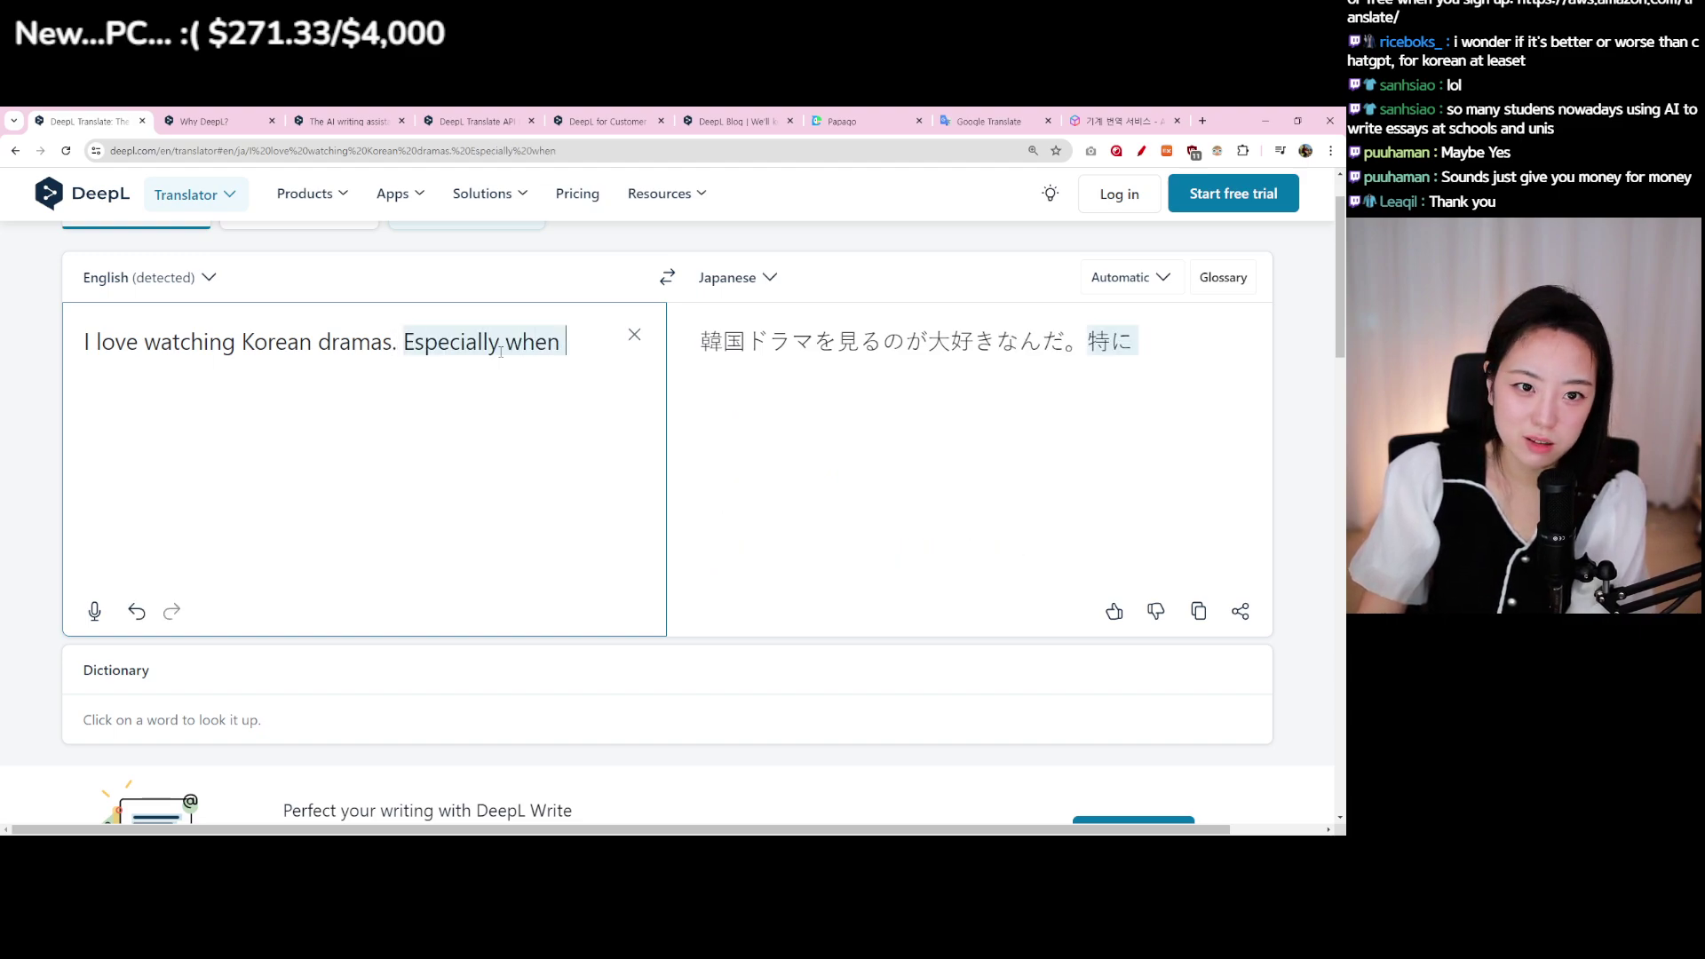
pyautogui.write('Sunjae i')
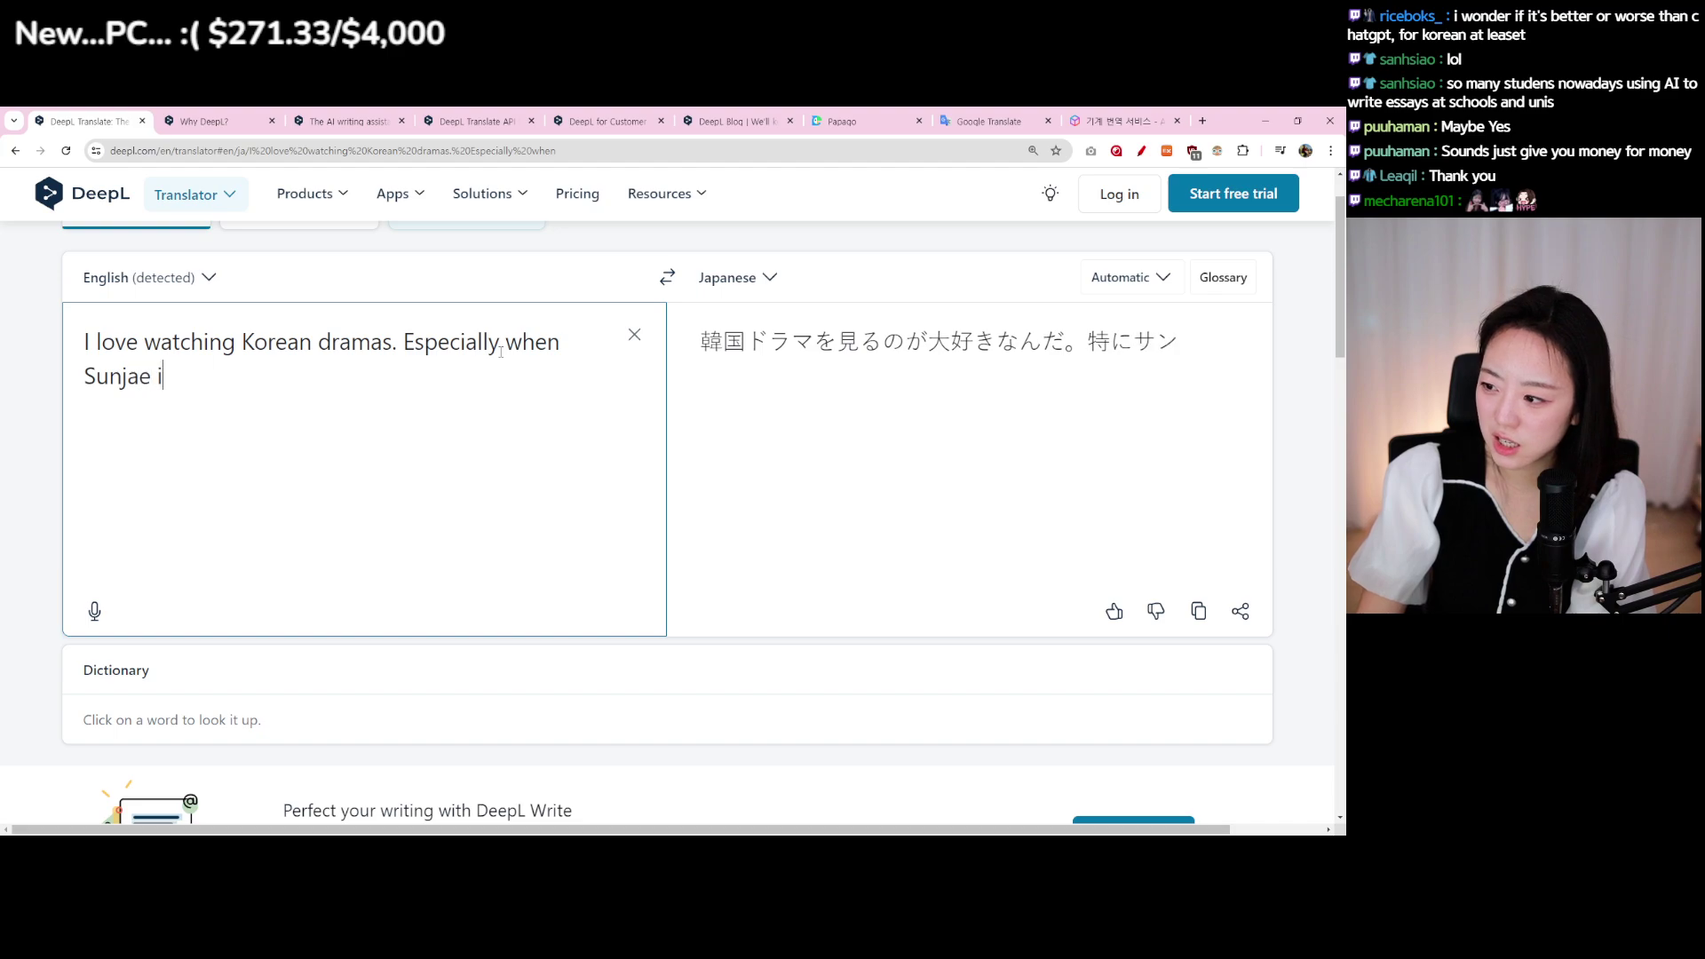
pyautogui.write('s on, I w')
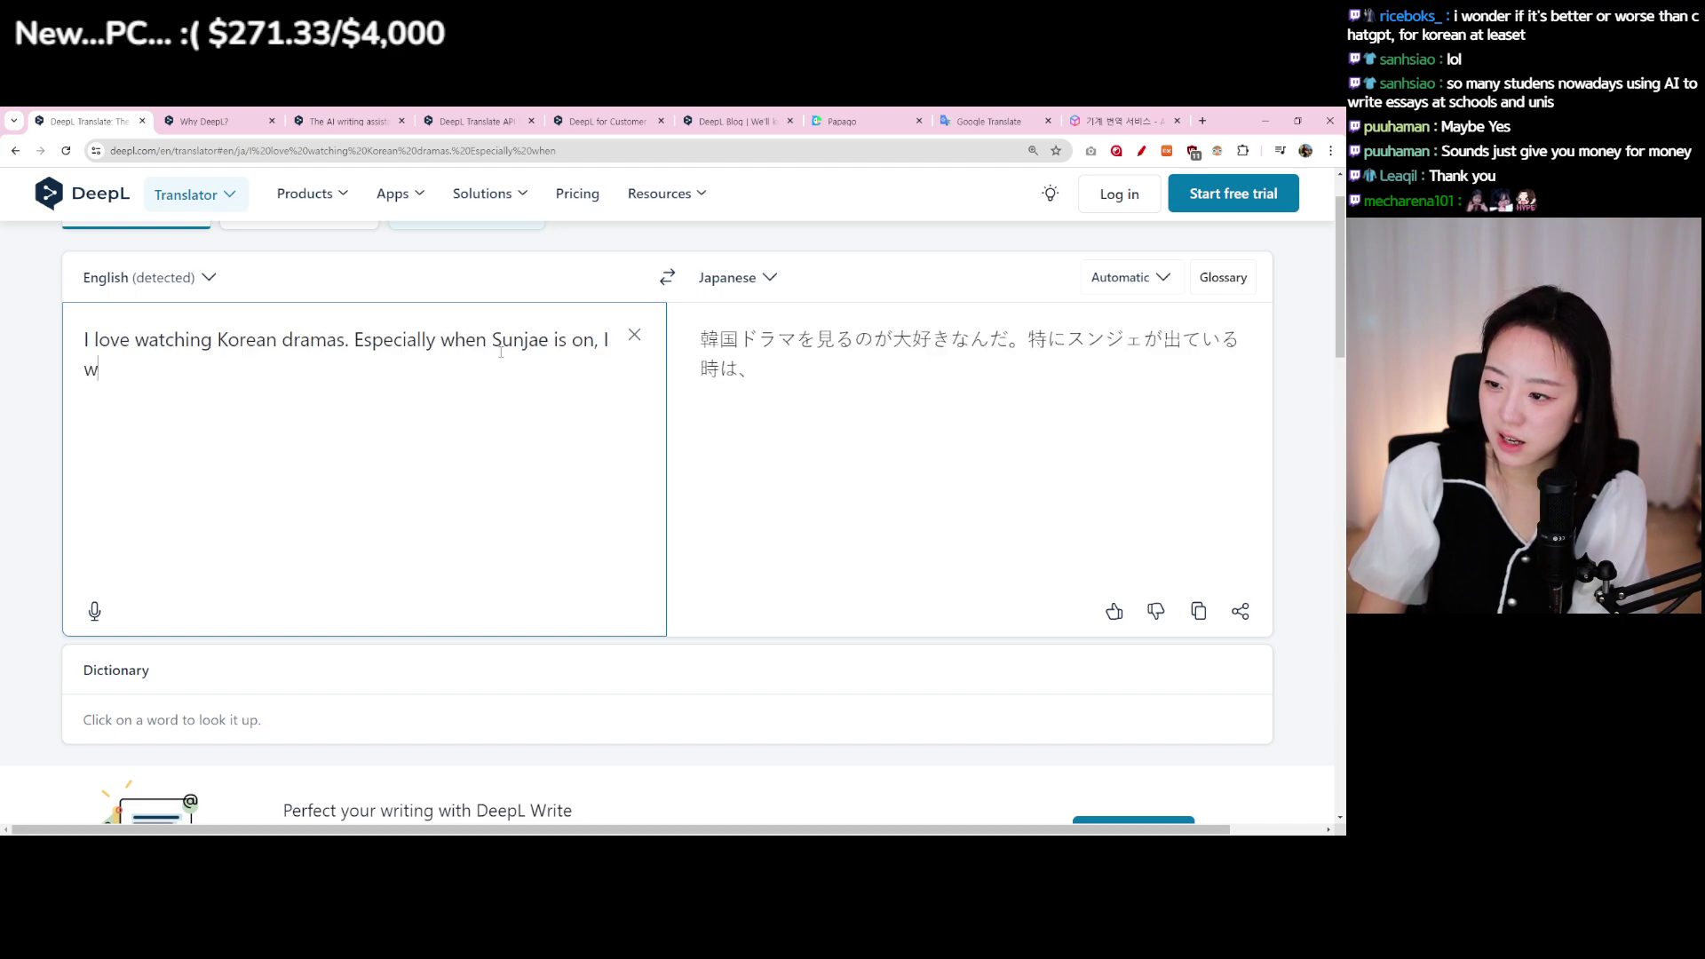
pyautogui.write('ant to ')
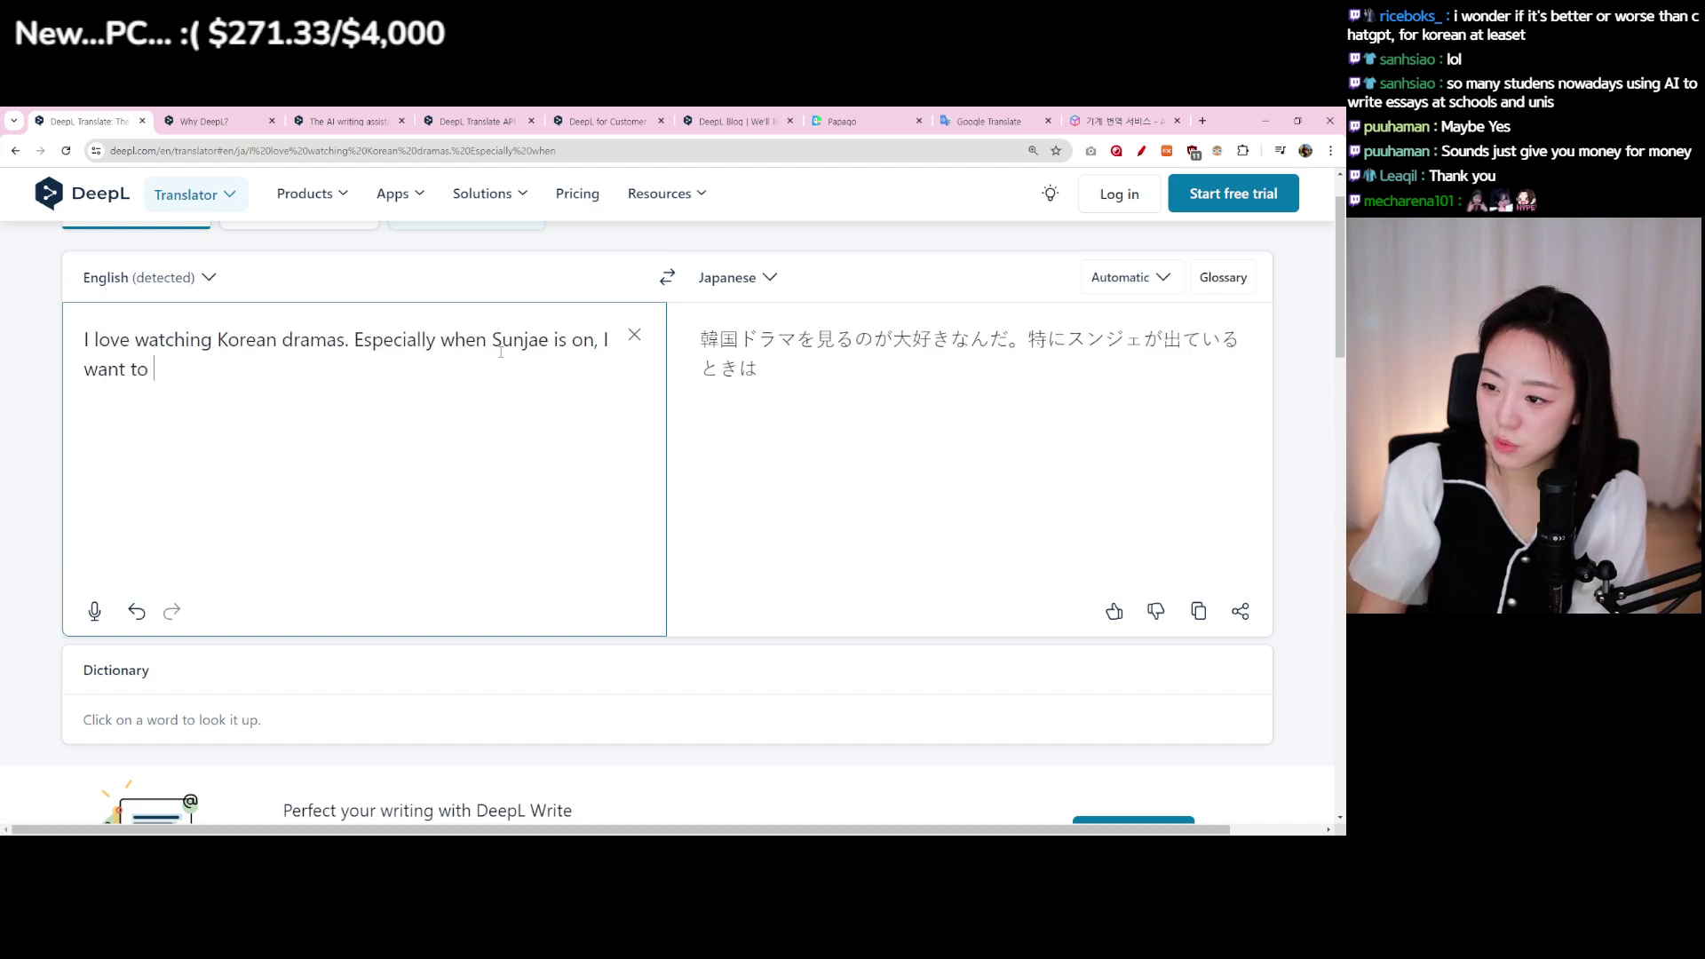
pyautogui.write('marry him ')
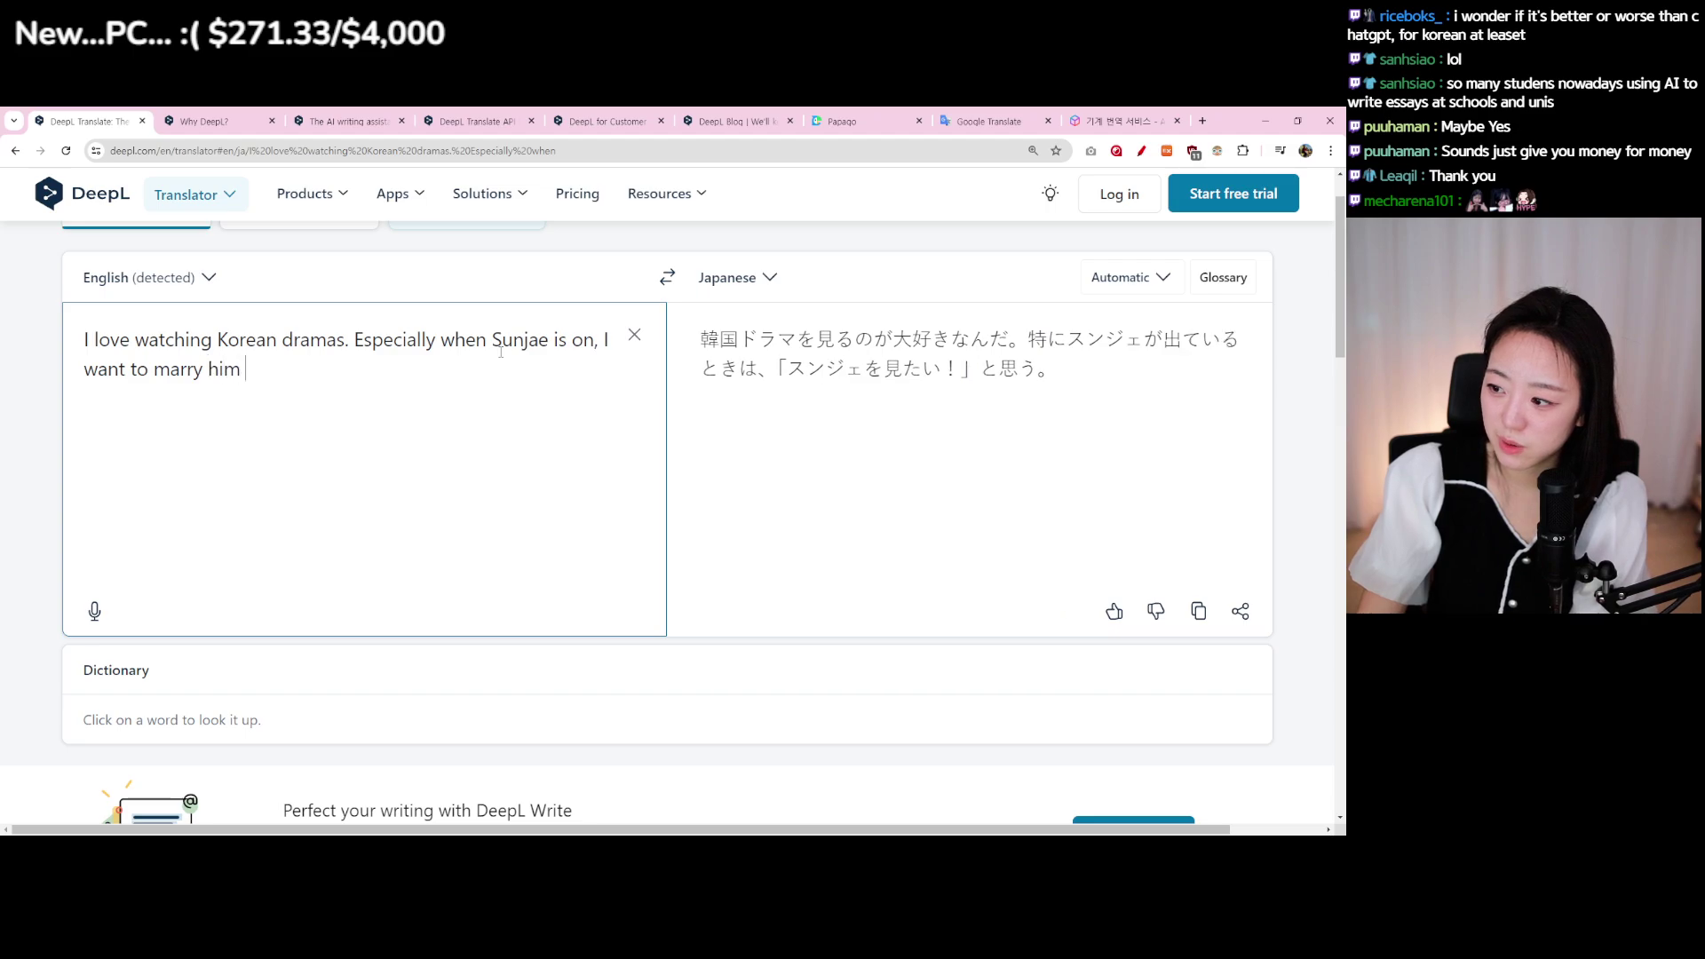
pyautogui.write('one day.')
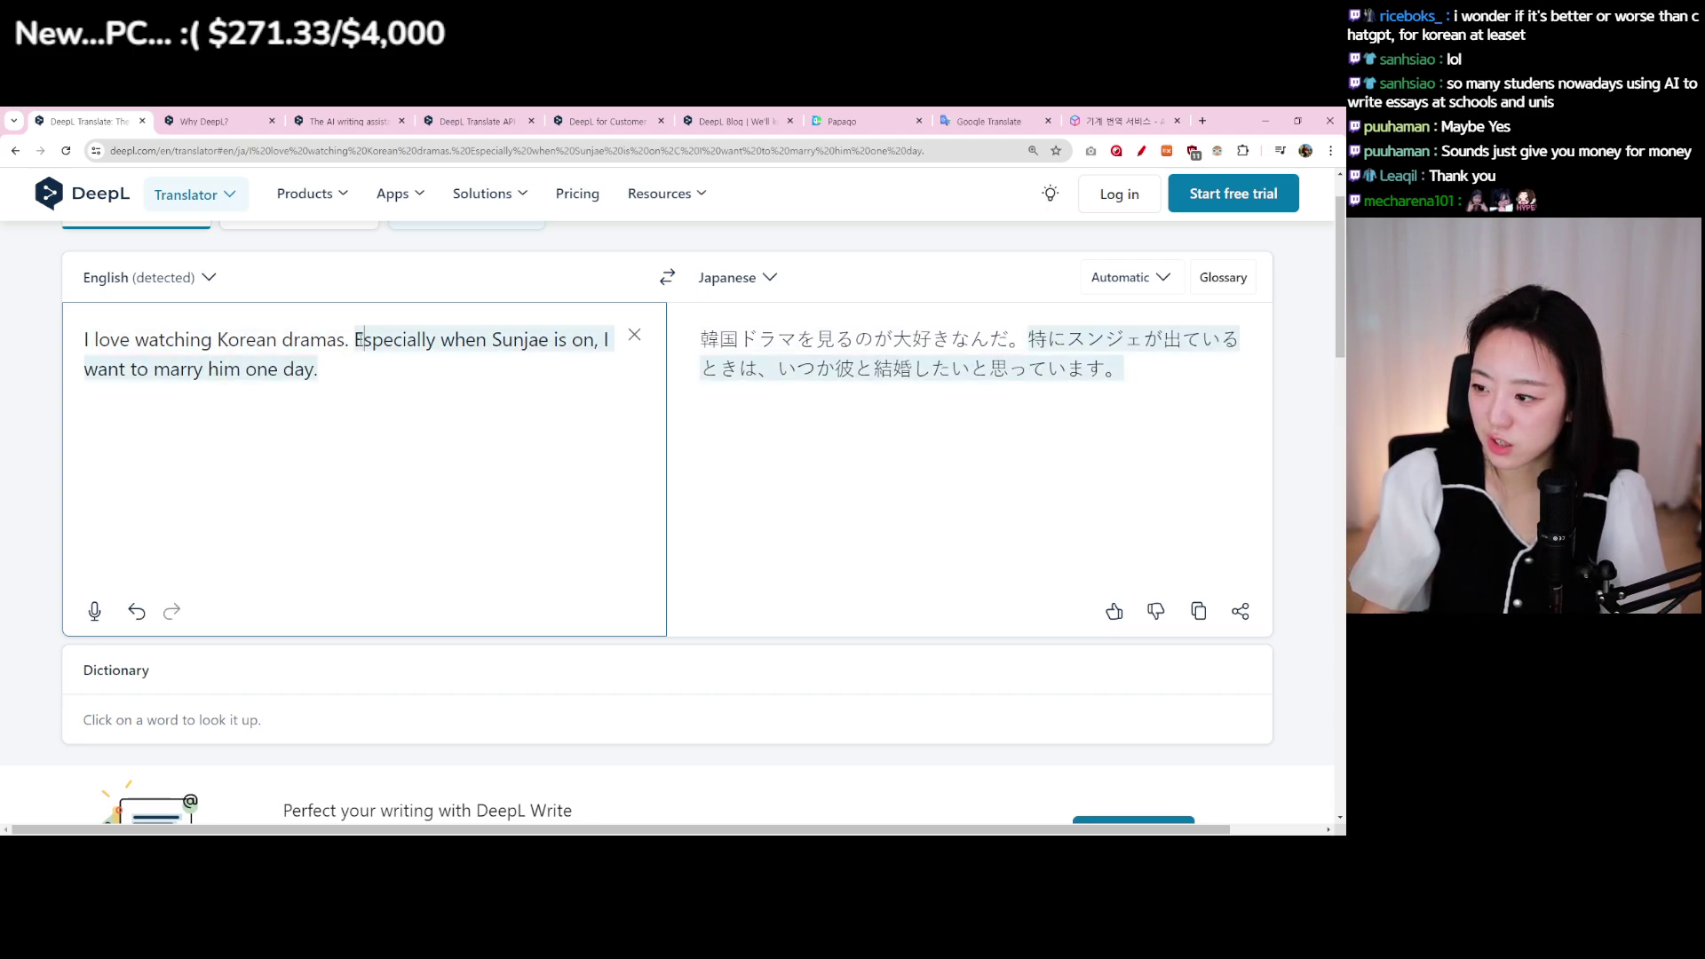
# Step: Delete the second sentence and the words "Korean dramas." from the source text, keeping only "I love watching"
pyautogui.click(352, 341)
pyautogui.moveTo(352, 340); pyautogui.dragTo(361, 385)
pyautogui.press('BackSpace')
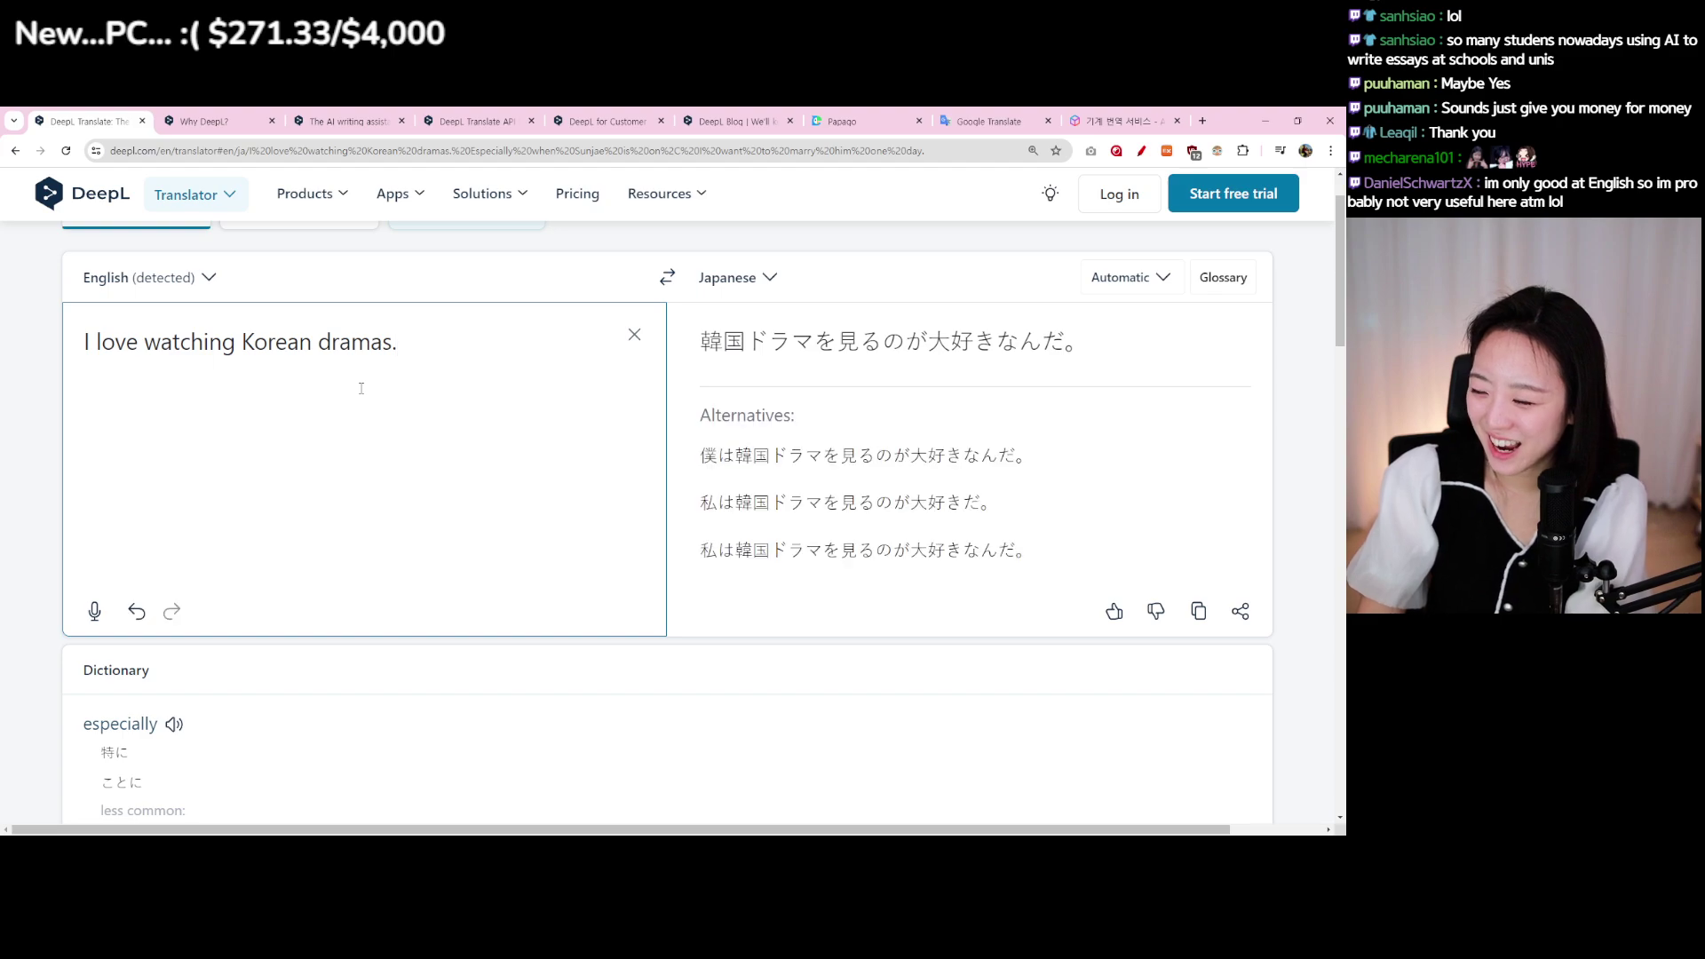
pyautogui.press('BackSpace')
pyautogui.press('BackSpace')
pyautogui.press('BackSpace')
pyautogui.press('BackSpace')
pyautogui.press('BackSpace')
pyautogui.press('BackSpace')
pyautogui.press('BackSpace')
pyautogui.press('BackSpace')
pyautogui.press('BackSpace')
pyautogui.press('BackSpace')
pyautogui.press('BackSpace')
pyautogui.press('BackSpace')
pyautogui.press('BackSpace')
pyautogui.press('BackSpace')
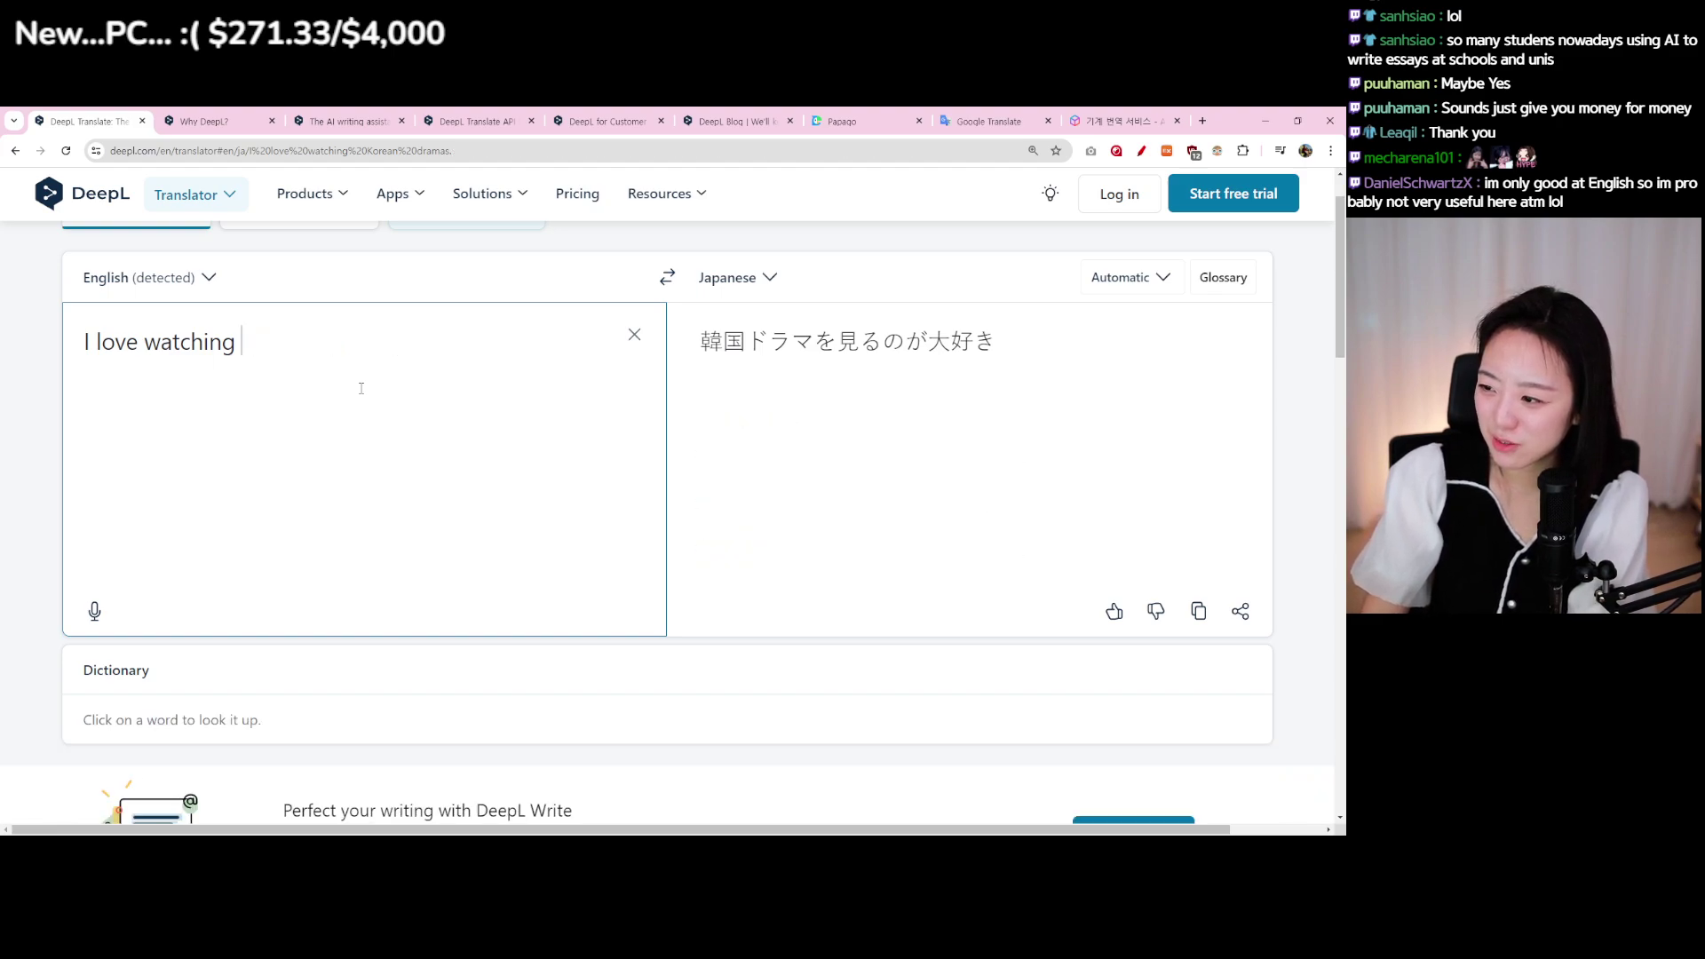
# Step: Complete the source text as "I love watching Japanese manga. They have good looking guys with sexy voice. Trust me, I can hear them."
pyautogui.write('Japen')
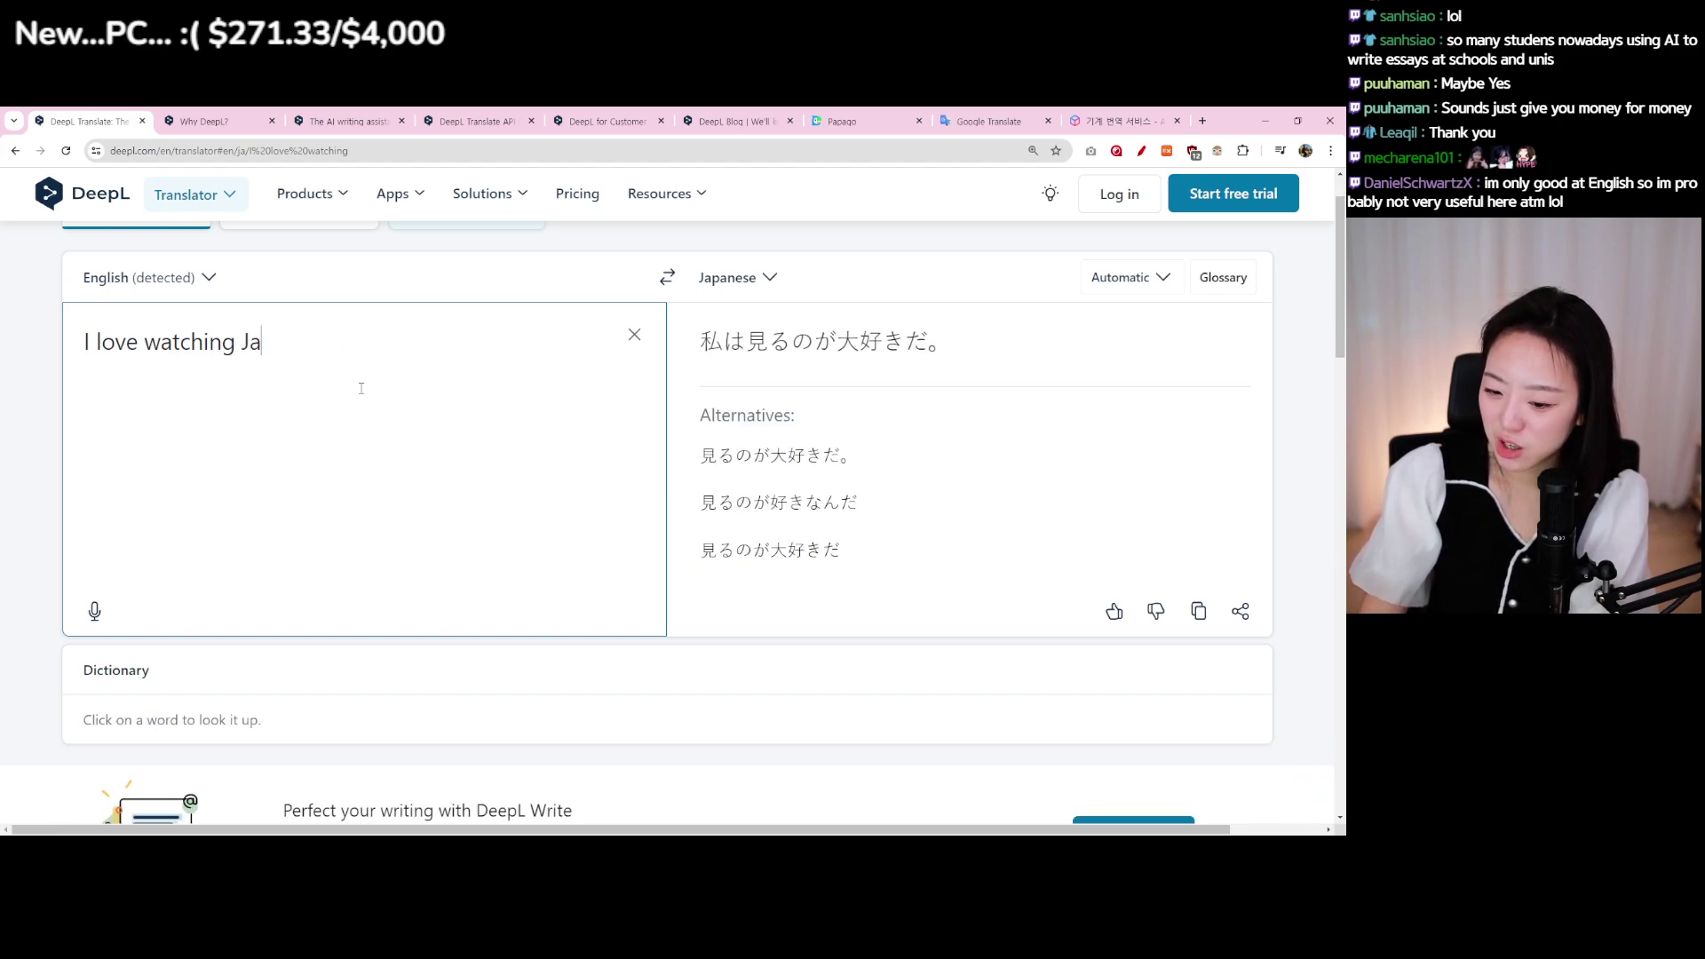
pyautogui.press('BackSpace')
pyautogui.press('BackSpace')
pyautogui.write('anese man')
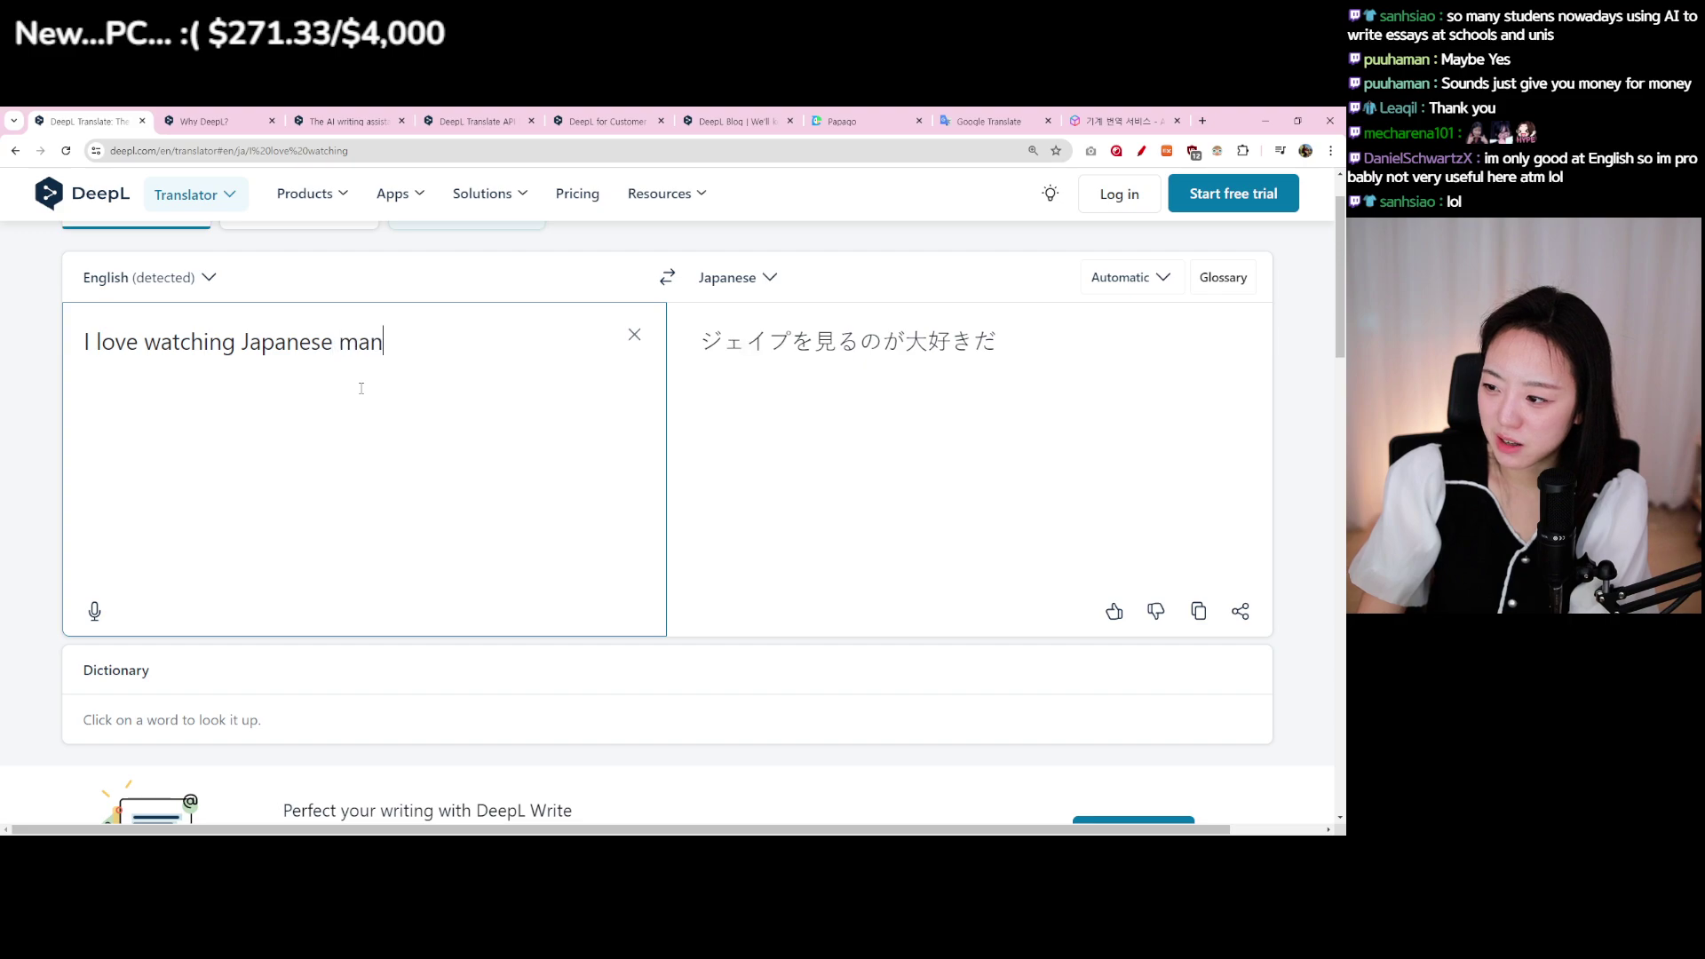
pyautogui.write('ga. They')
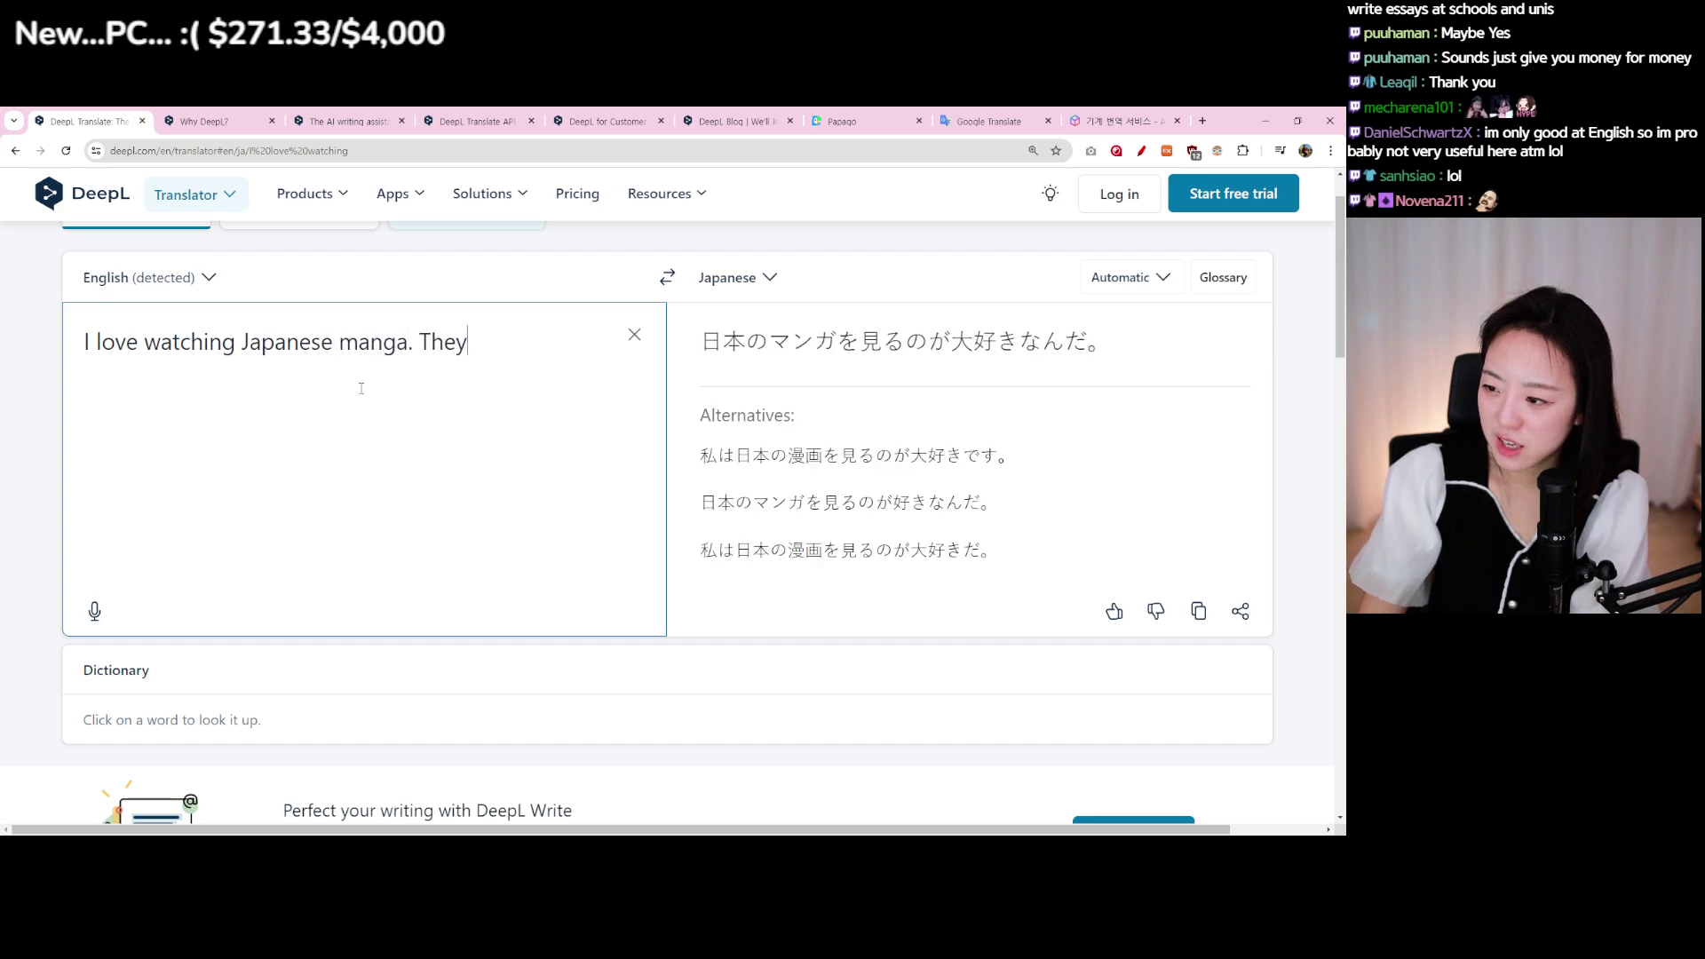
pyautogui.write(' have good looking o')
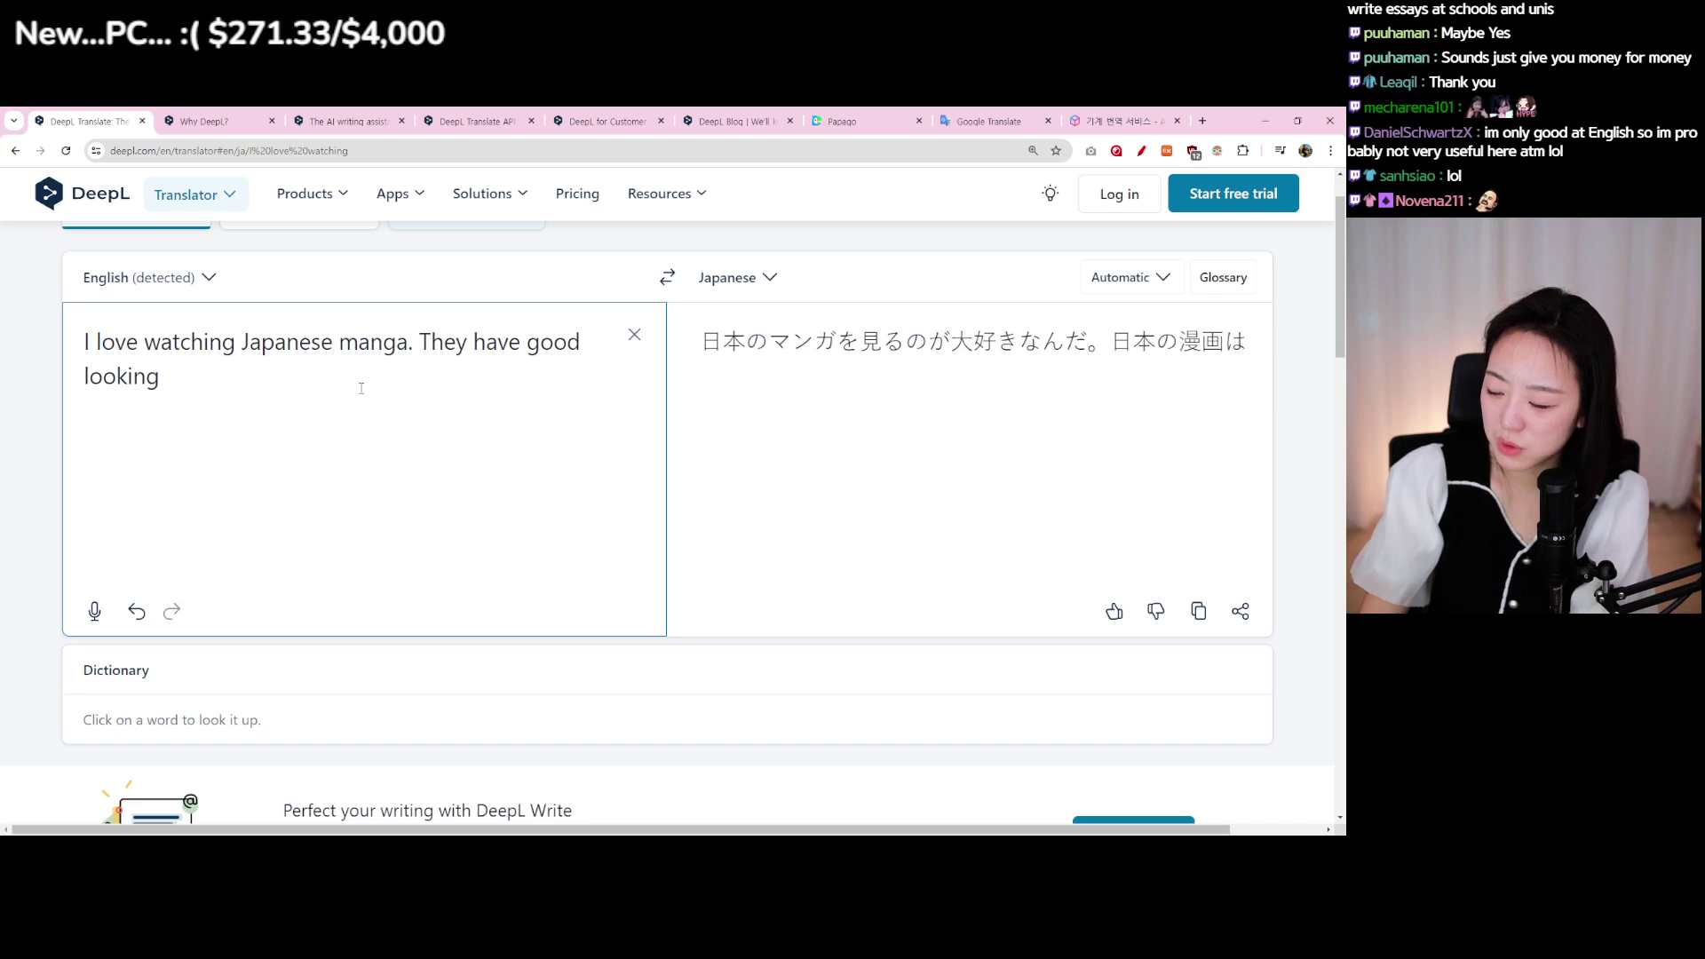
pyautogui.write('guys with se')
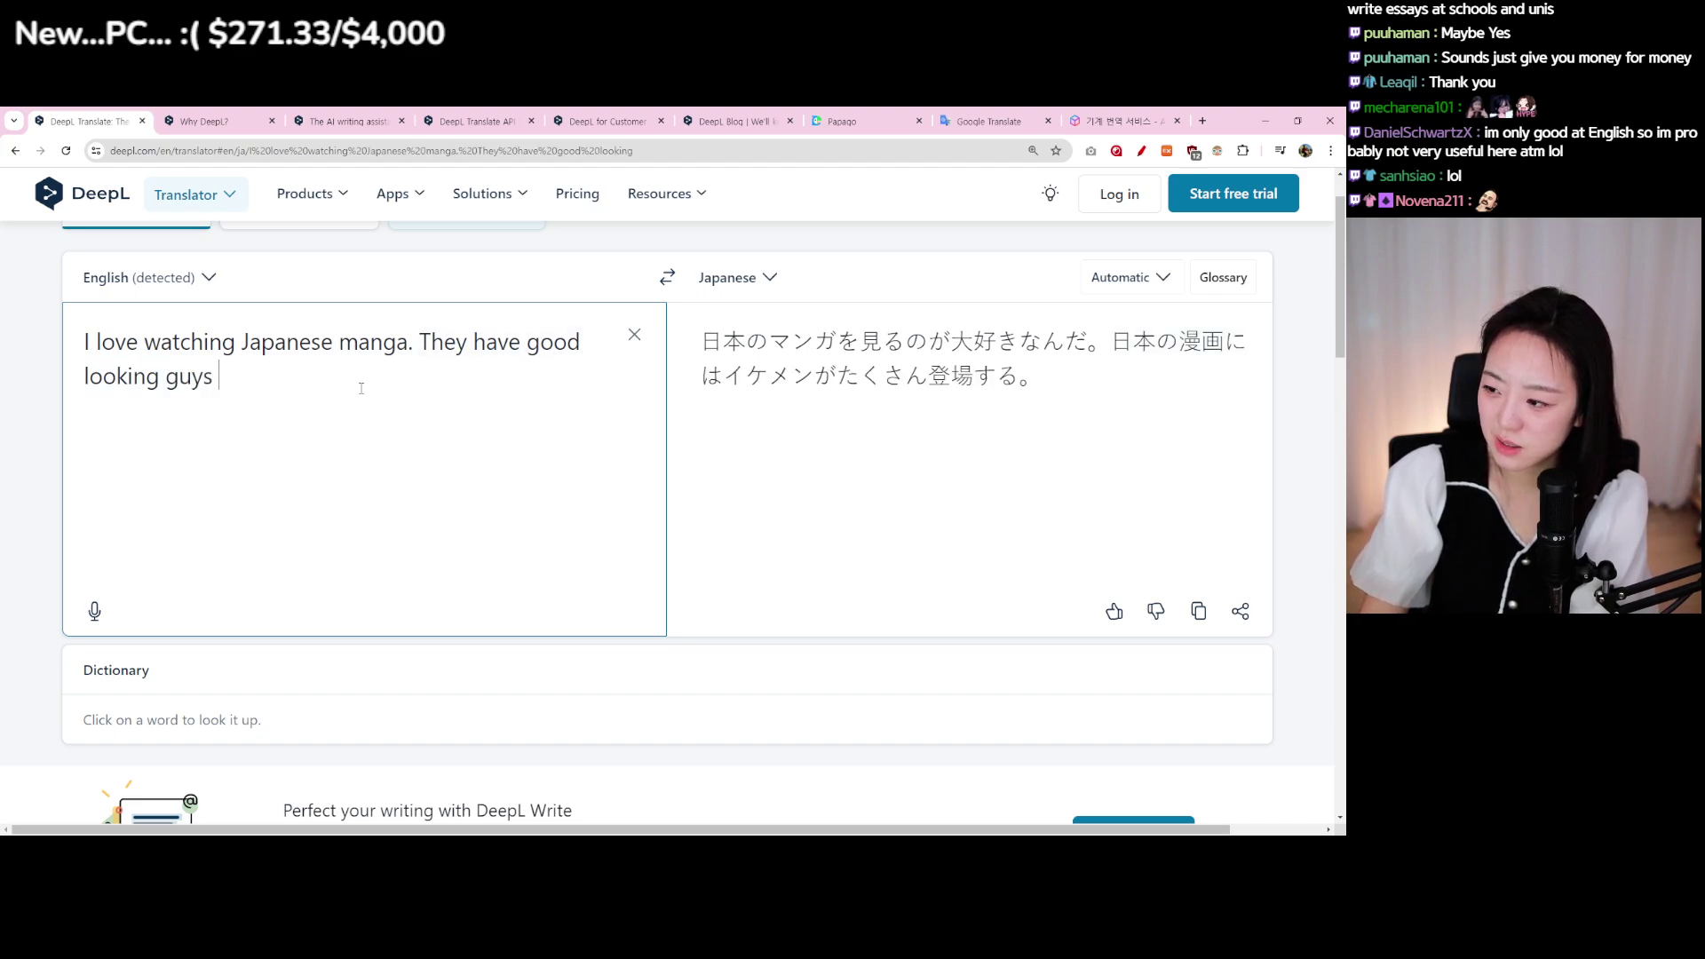
pyautogui.write('xy voice')
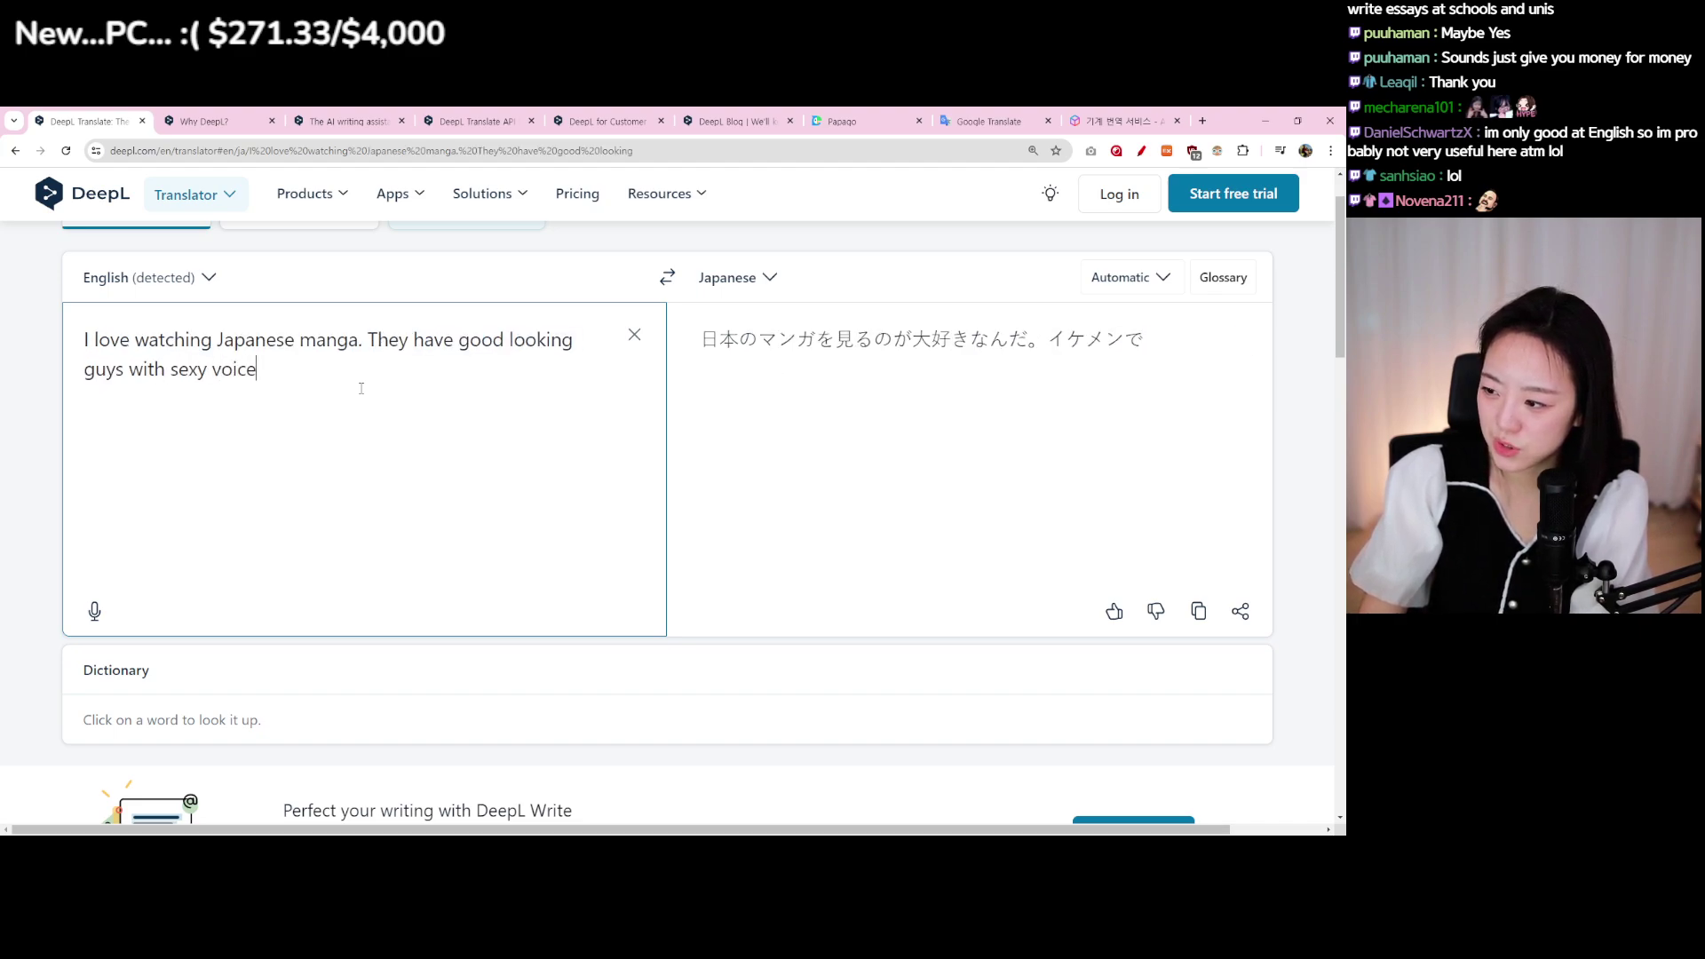
pyautogui.write('. Trust')
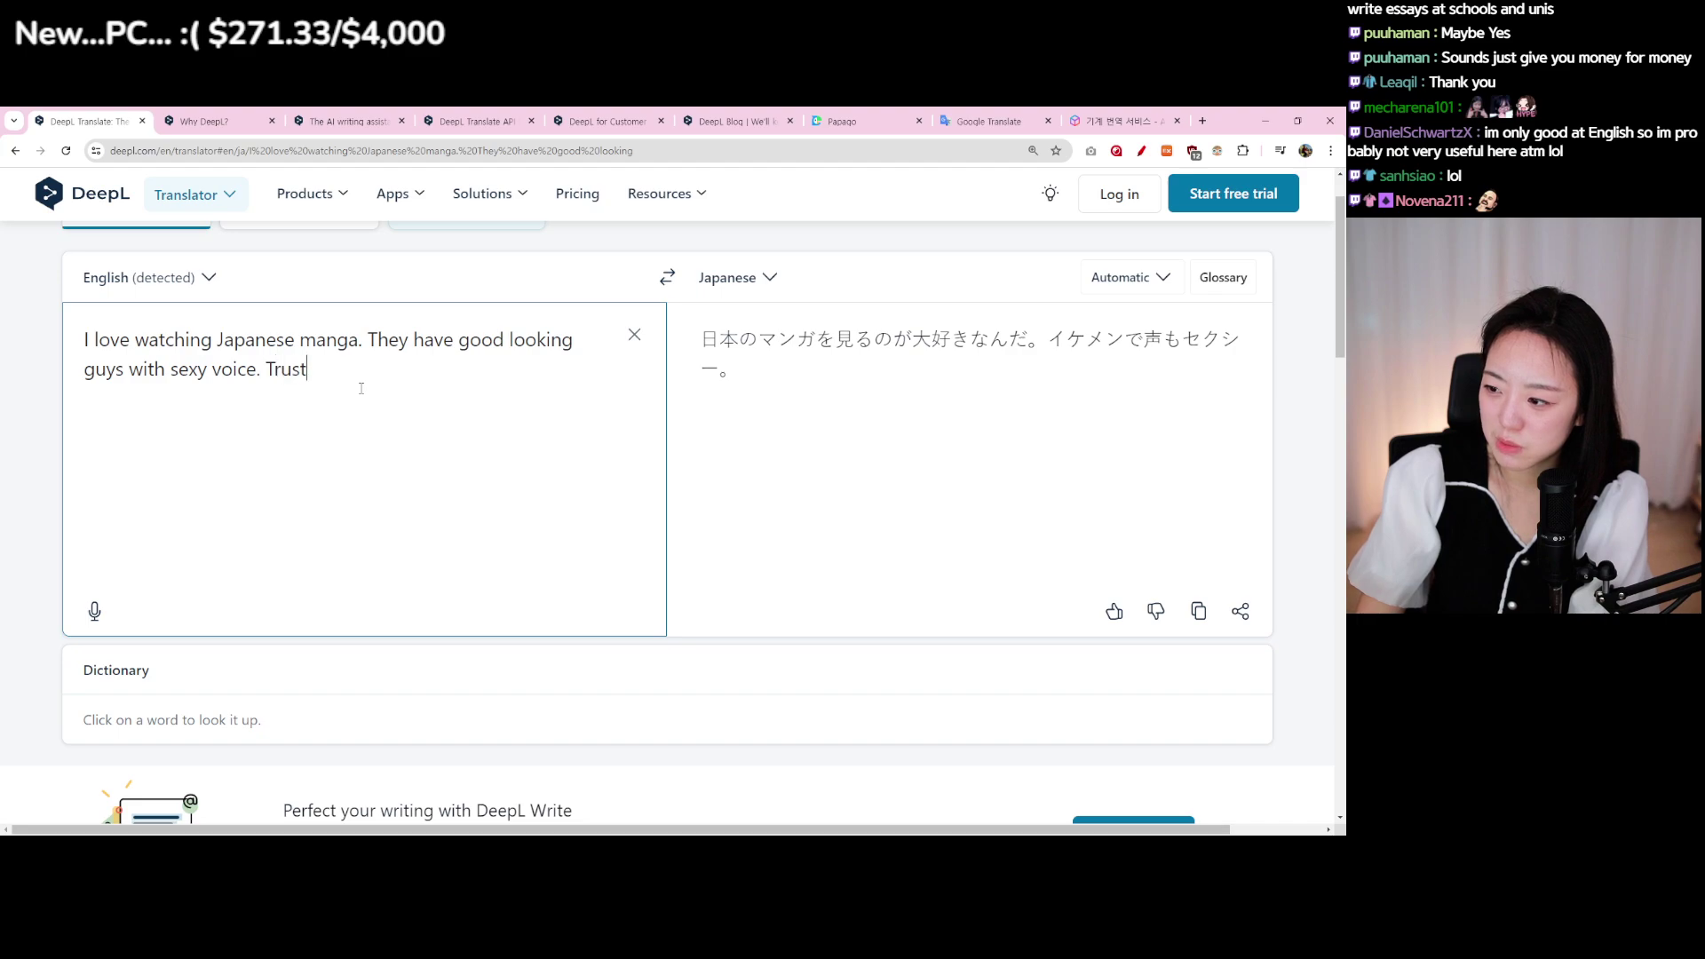
pyautogui.write(' me, I can hear them.')
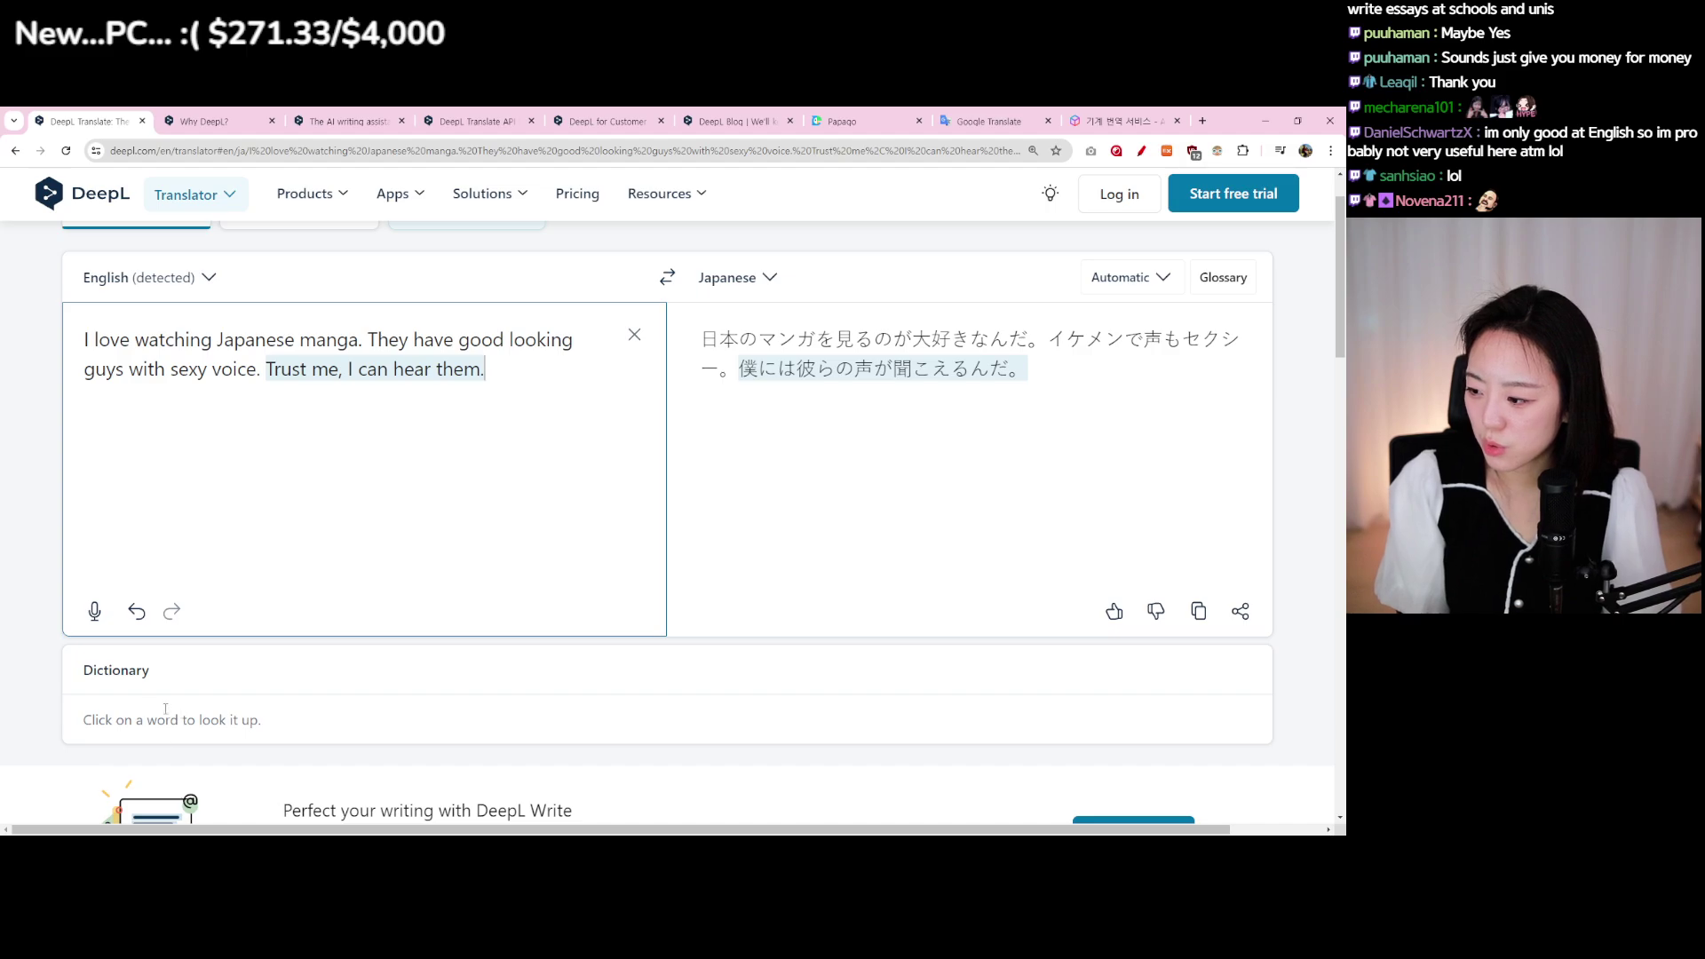
# Step: Check the dictionary entry for 日本 and the suggested alternatives for words in the first Japanese sentence
pyautogui.click(120, 720)
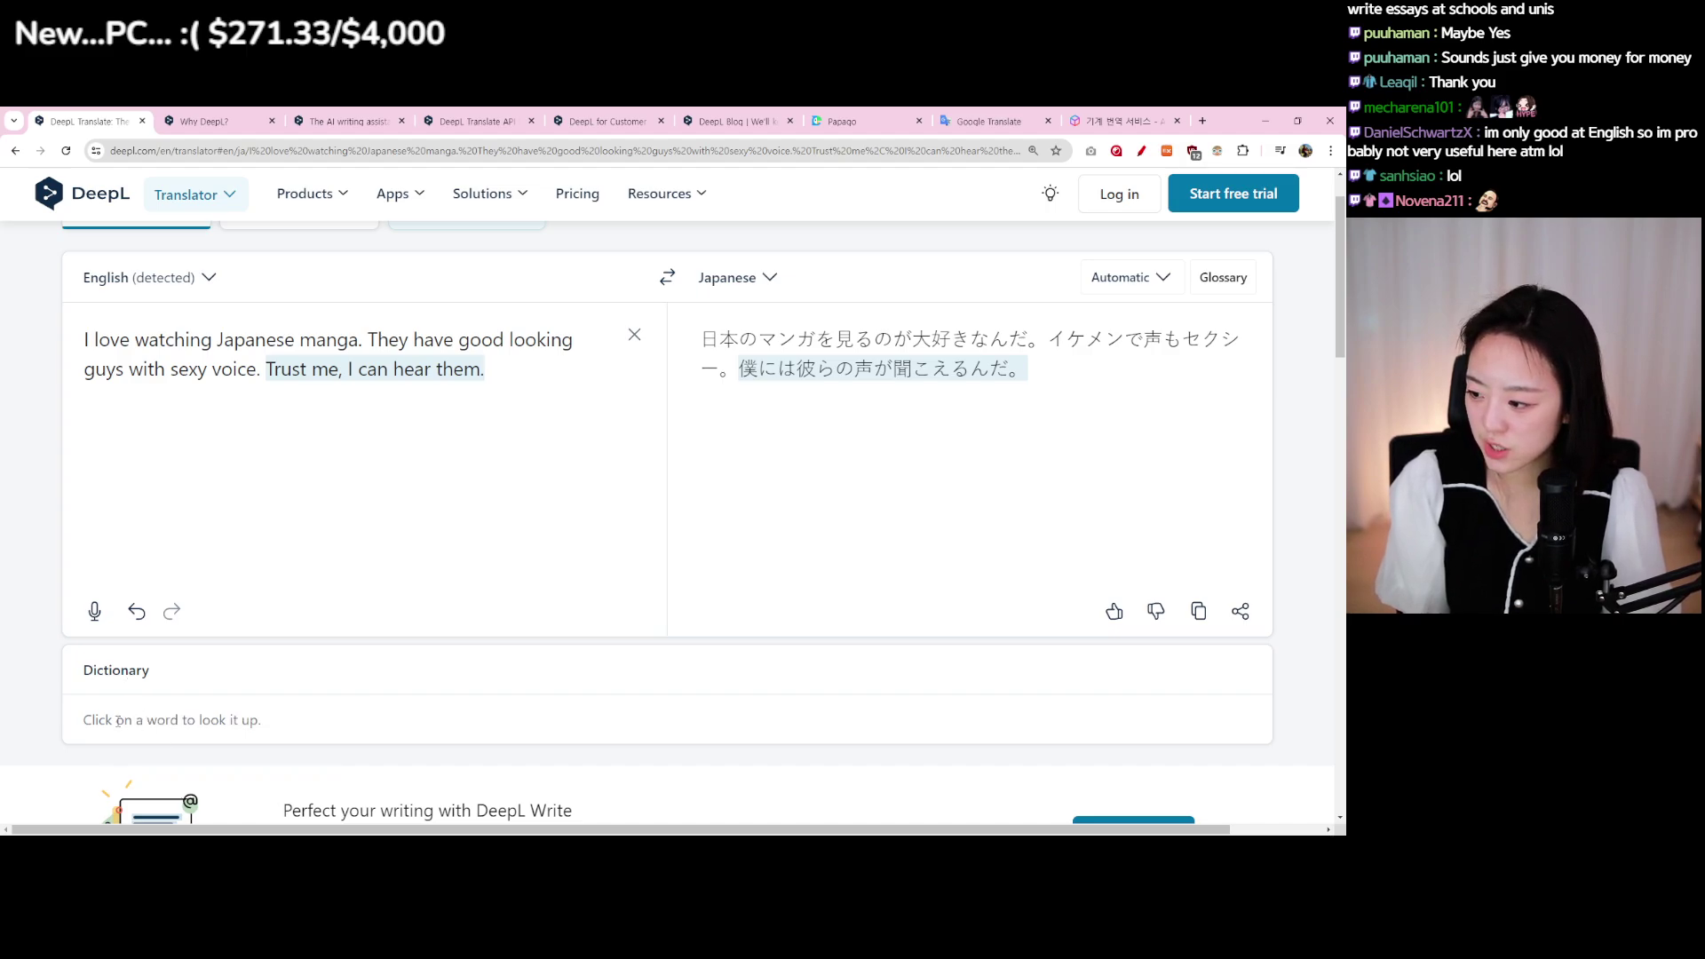
pyautogui.moveTo(119, 720); pyautogui.dragTo(285, 726)
pyautogui.click(289, 726)
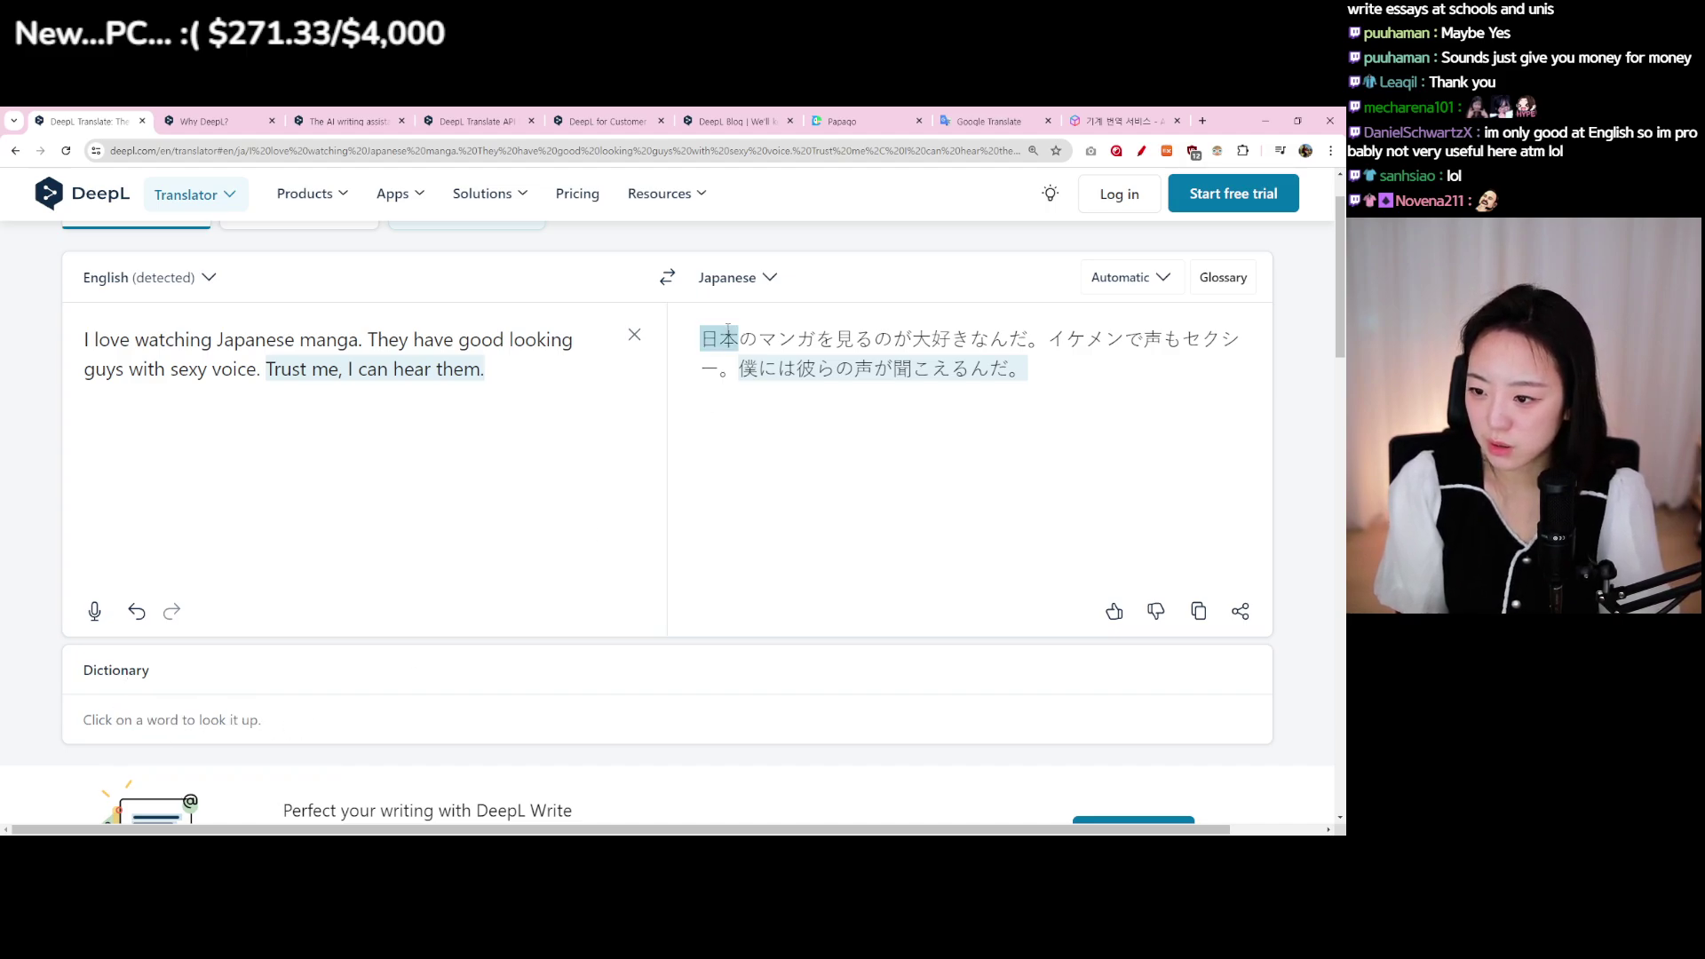
pyautogui.click(721, 338)
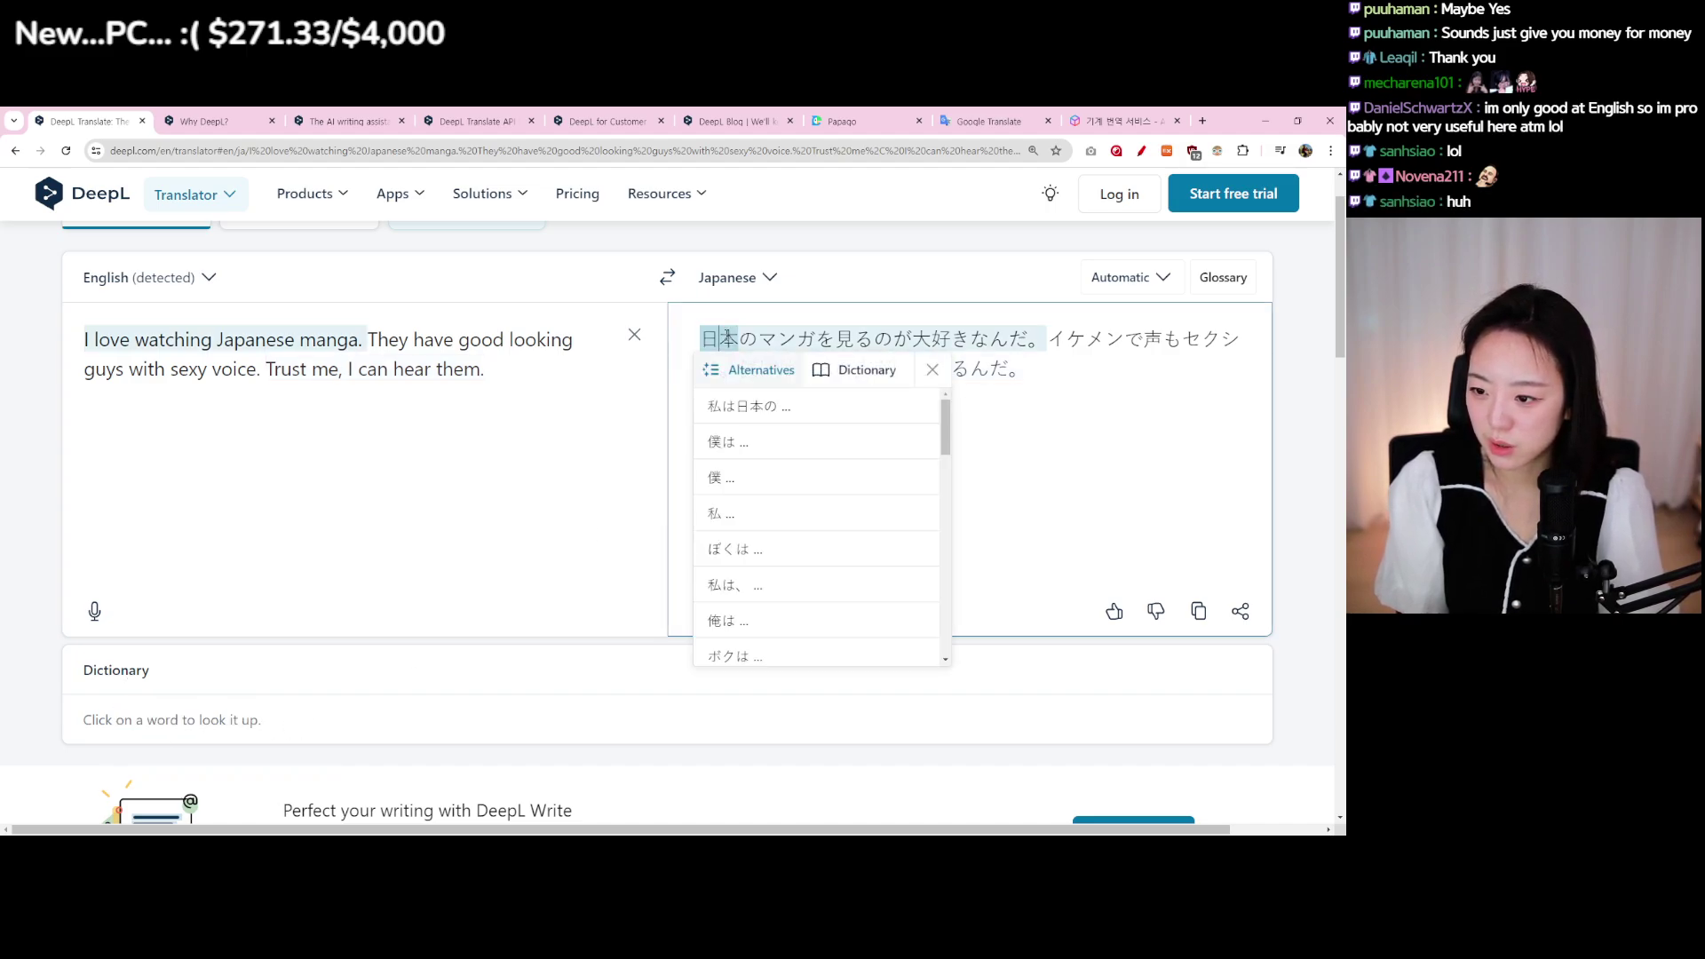
pyautogui.click(840, 371)
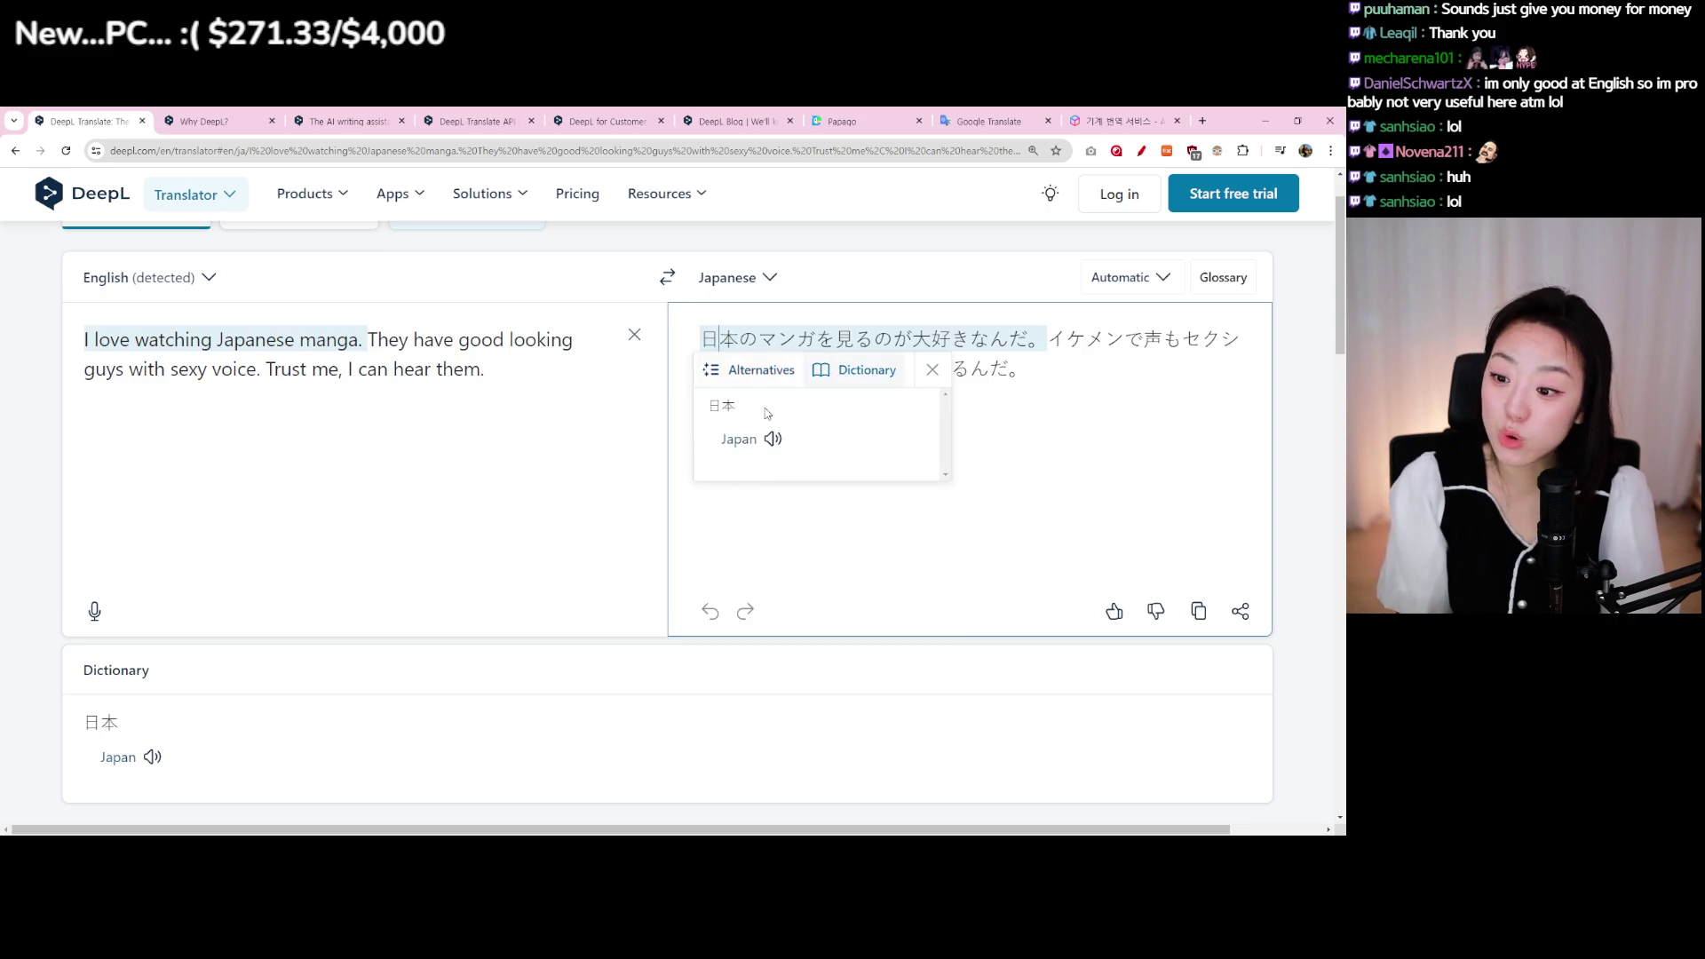
pyautogui.click(757, 371)
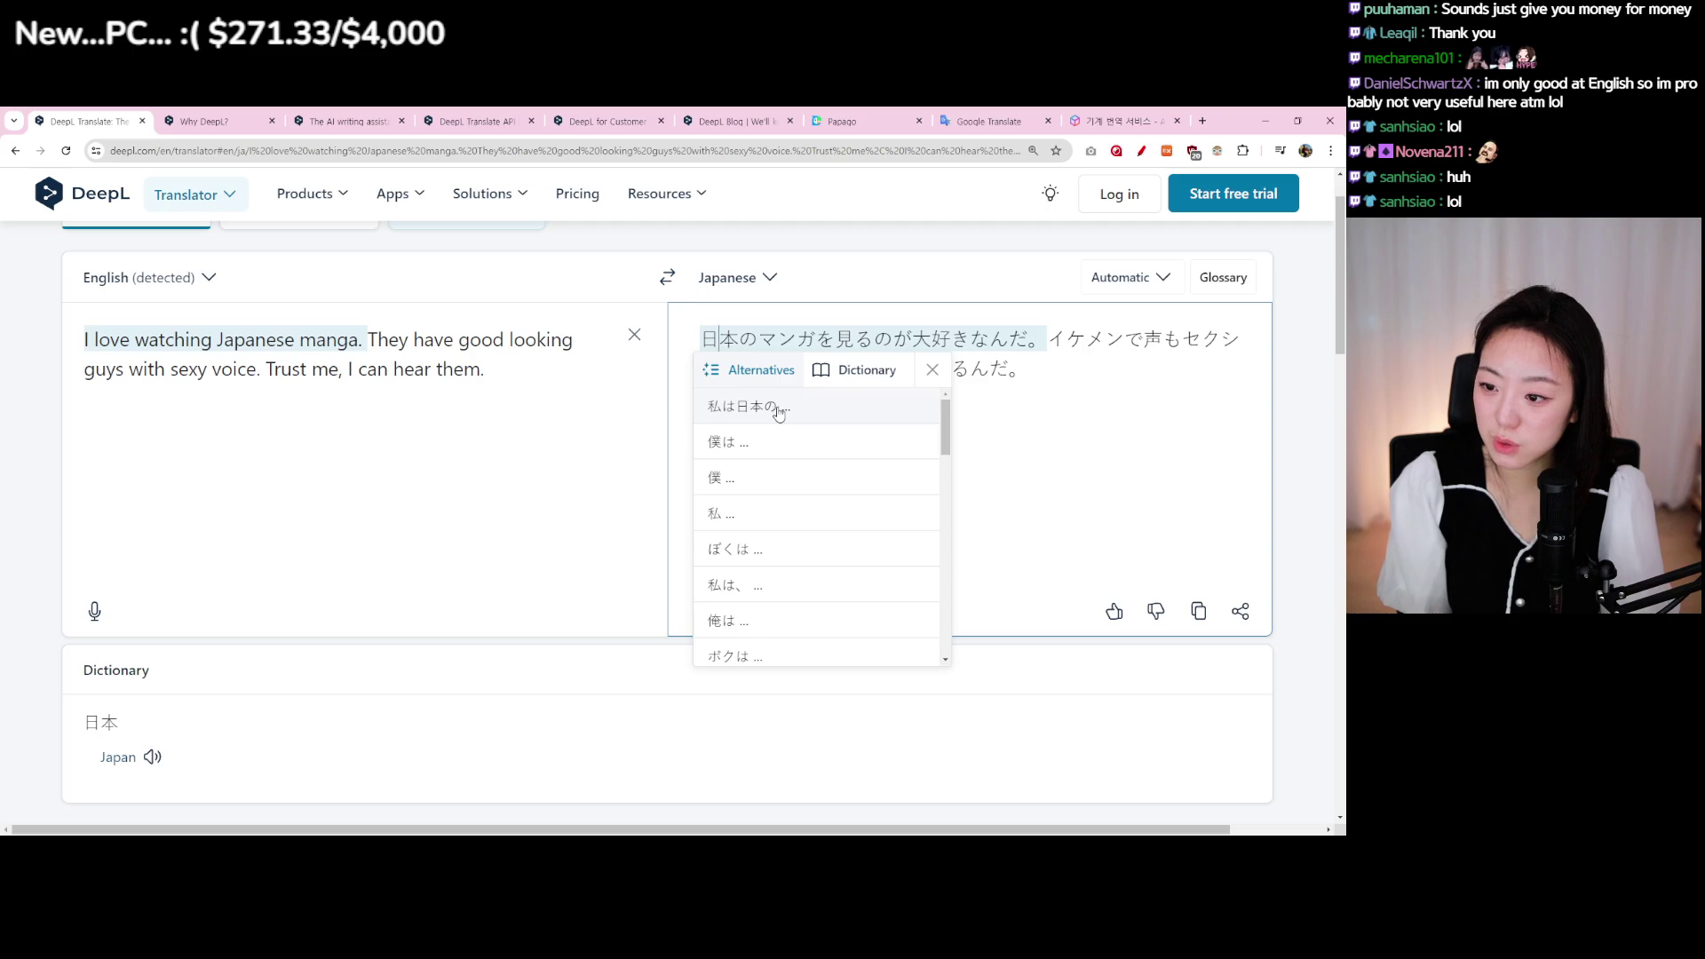
pyautogui.click(757, 341)
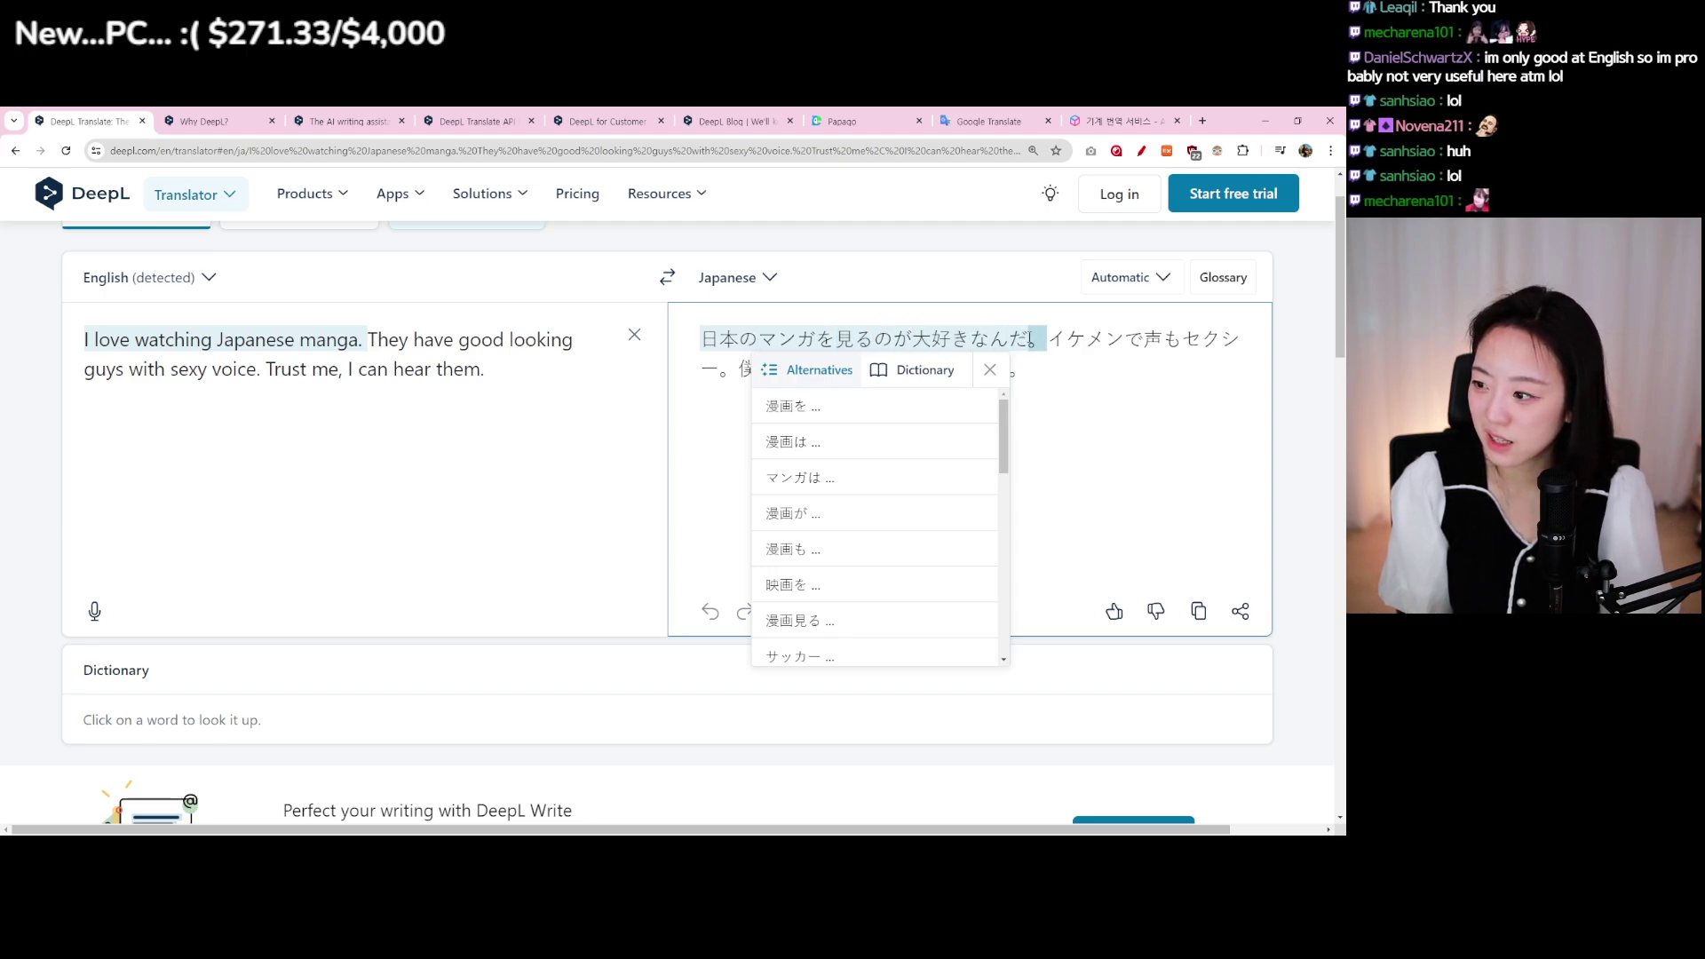
pyautogui.click(1031, 338)
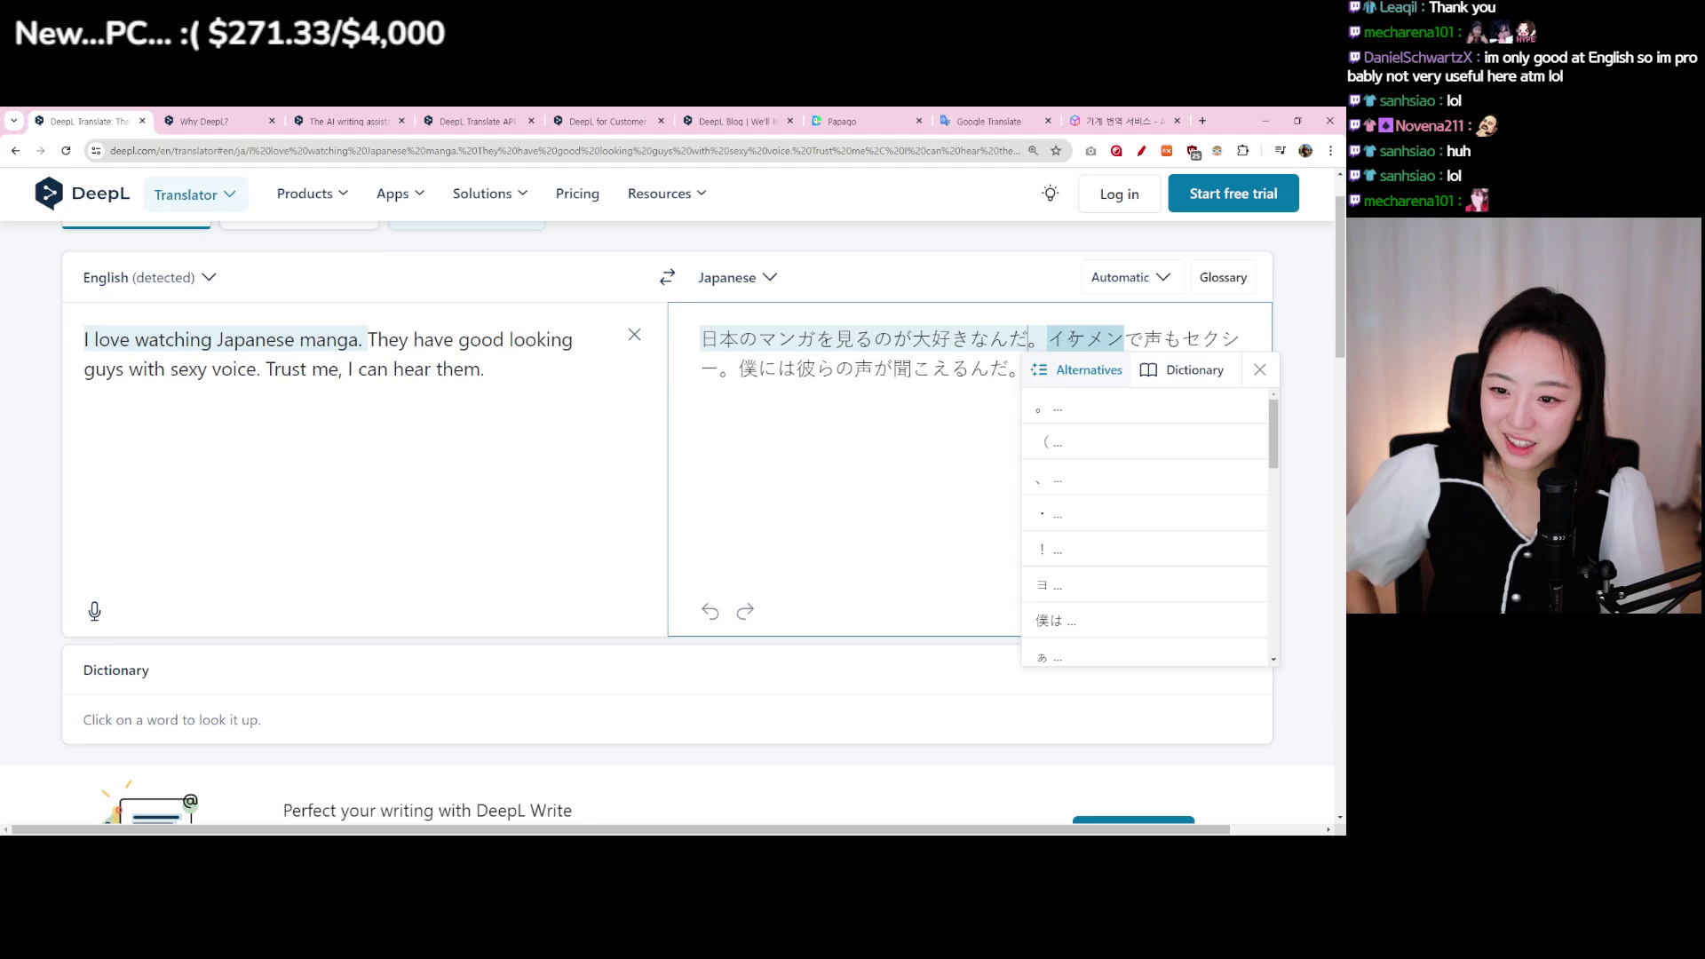
# Step: Look up イケメン, 声 and も in the second Japanese sentence using the word dictionary
pyautogui.click(1085, 339)
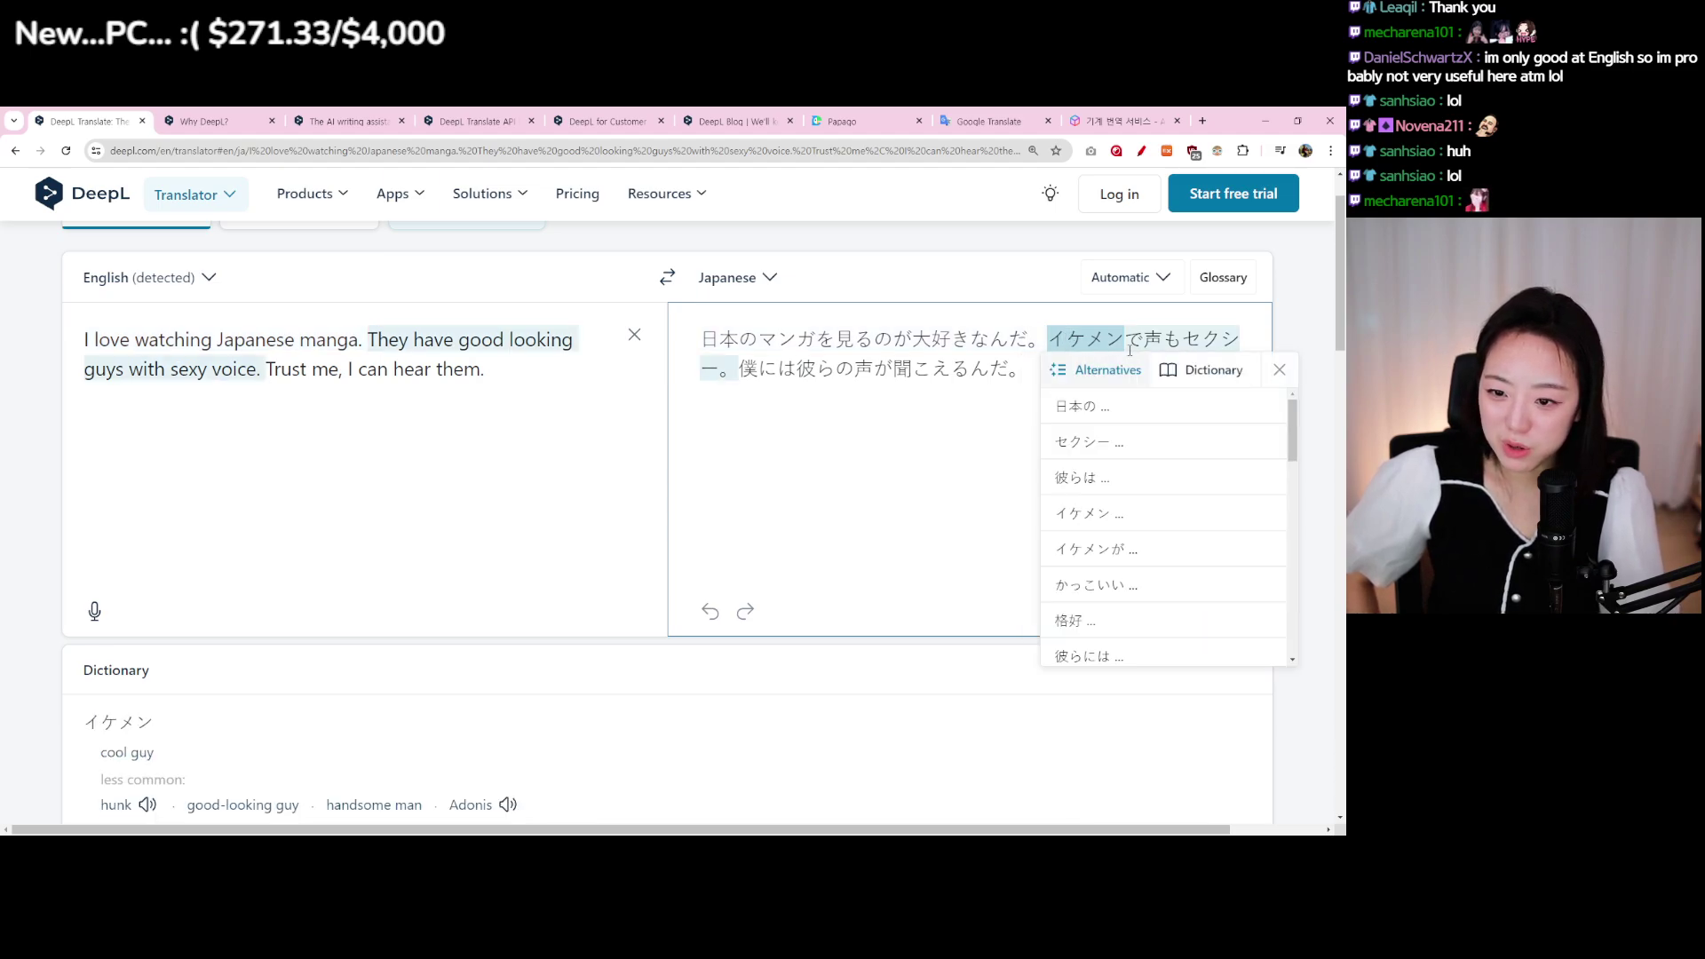
pyautogui.click(1193, 371)
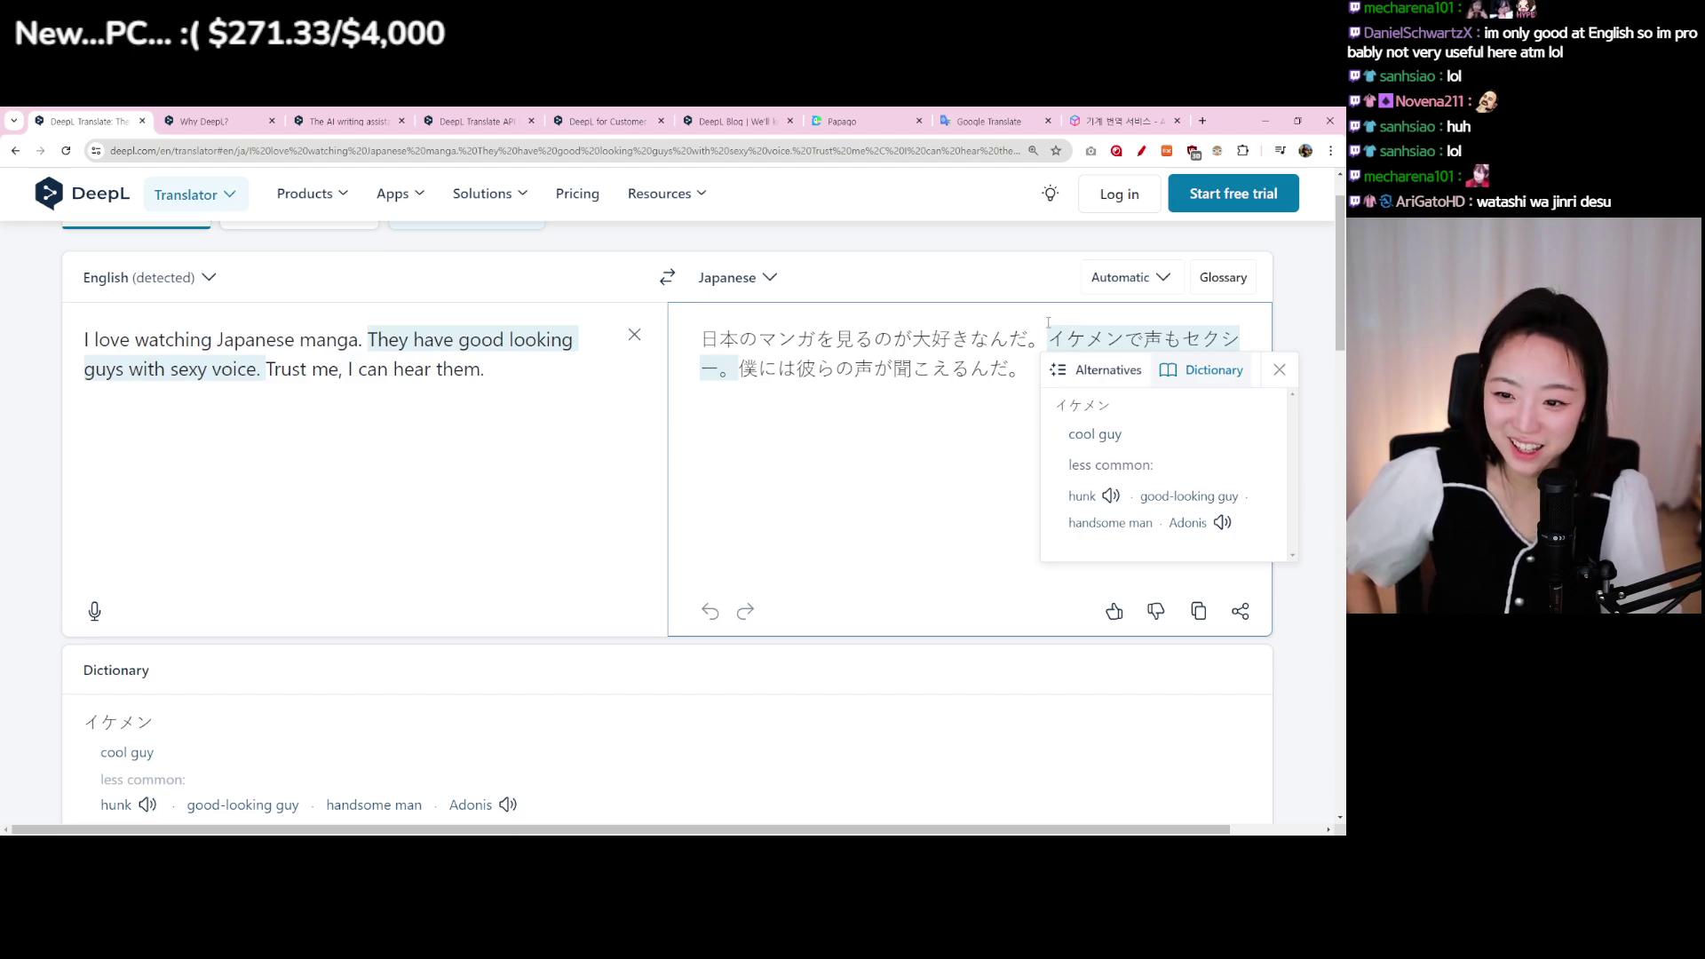
pyautogui.click(1195, 351)
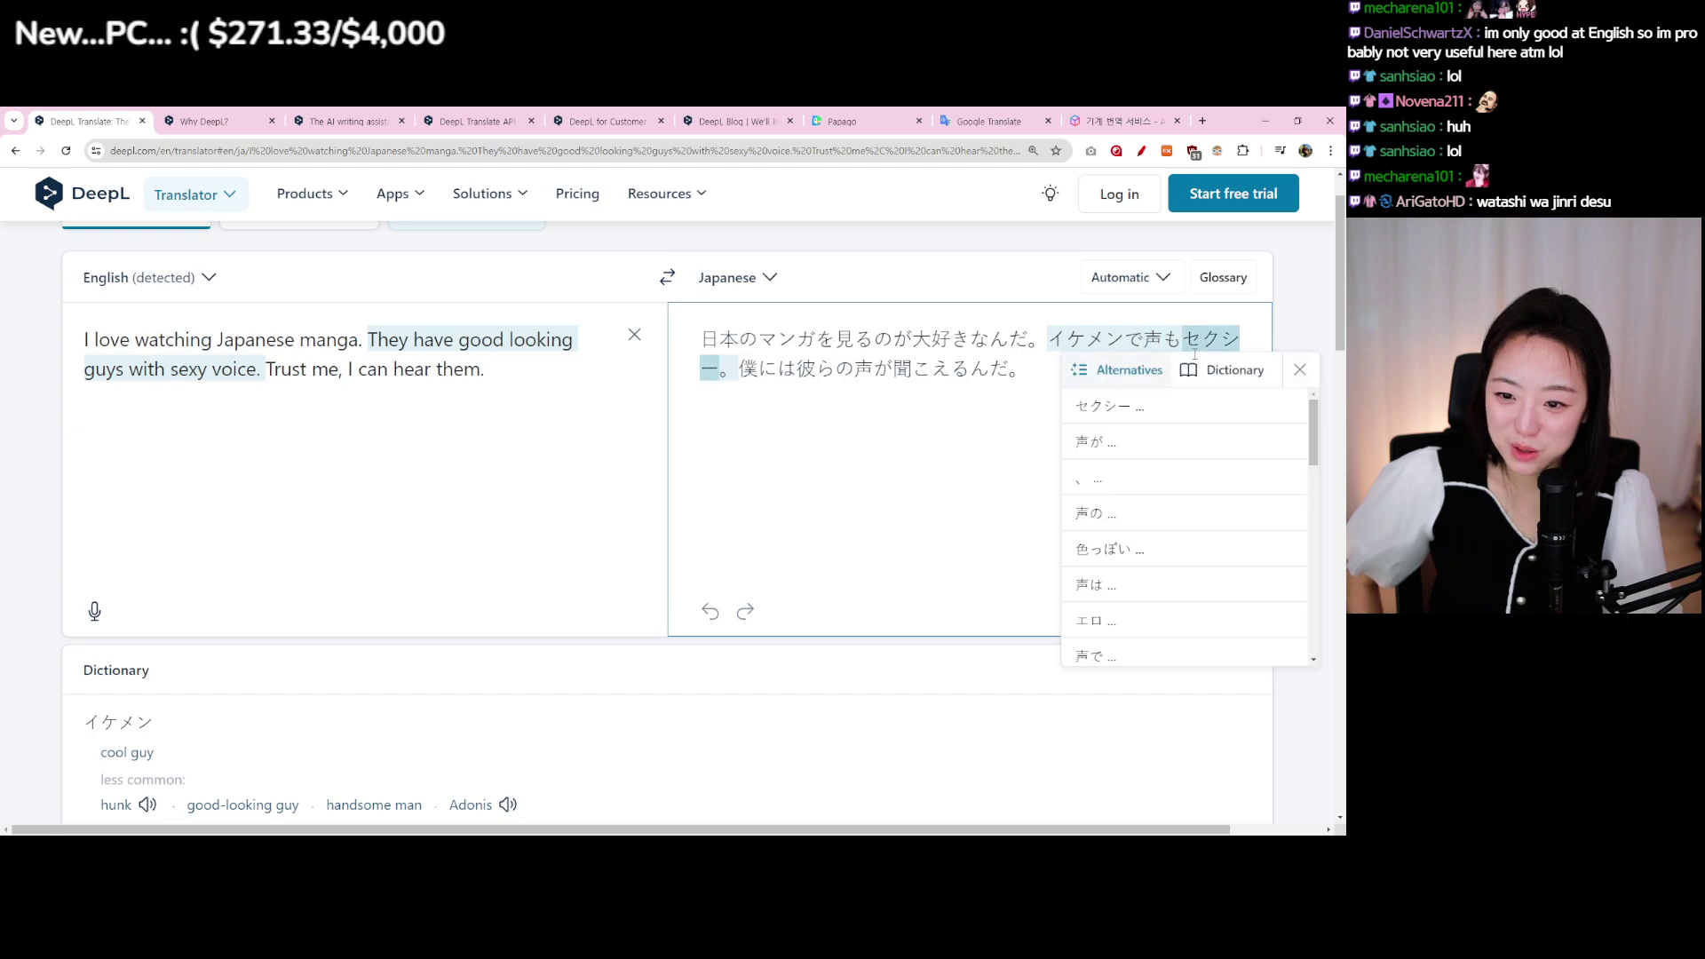
pyautogui.click(1197, 369)
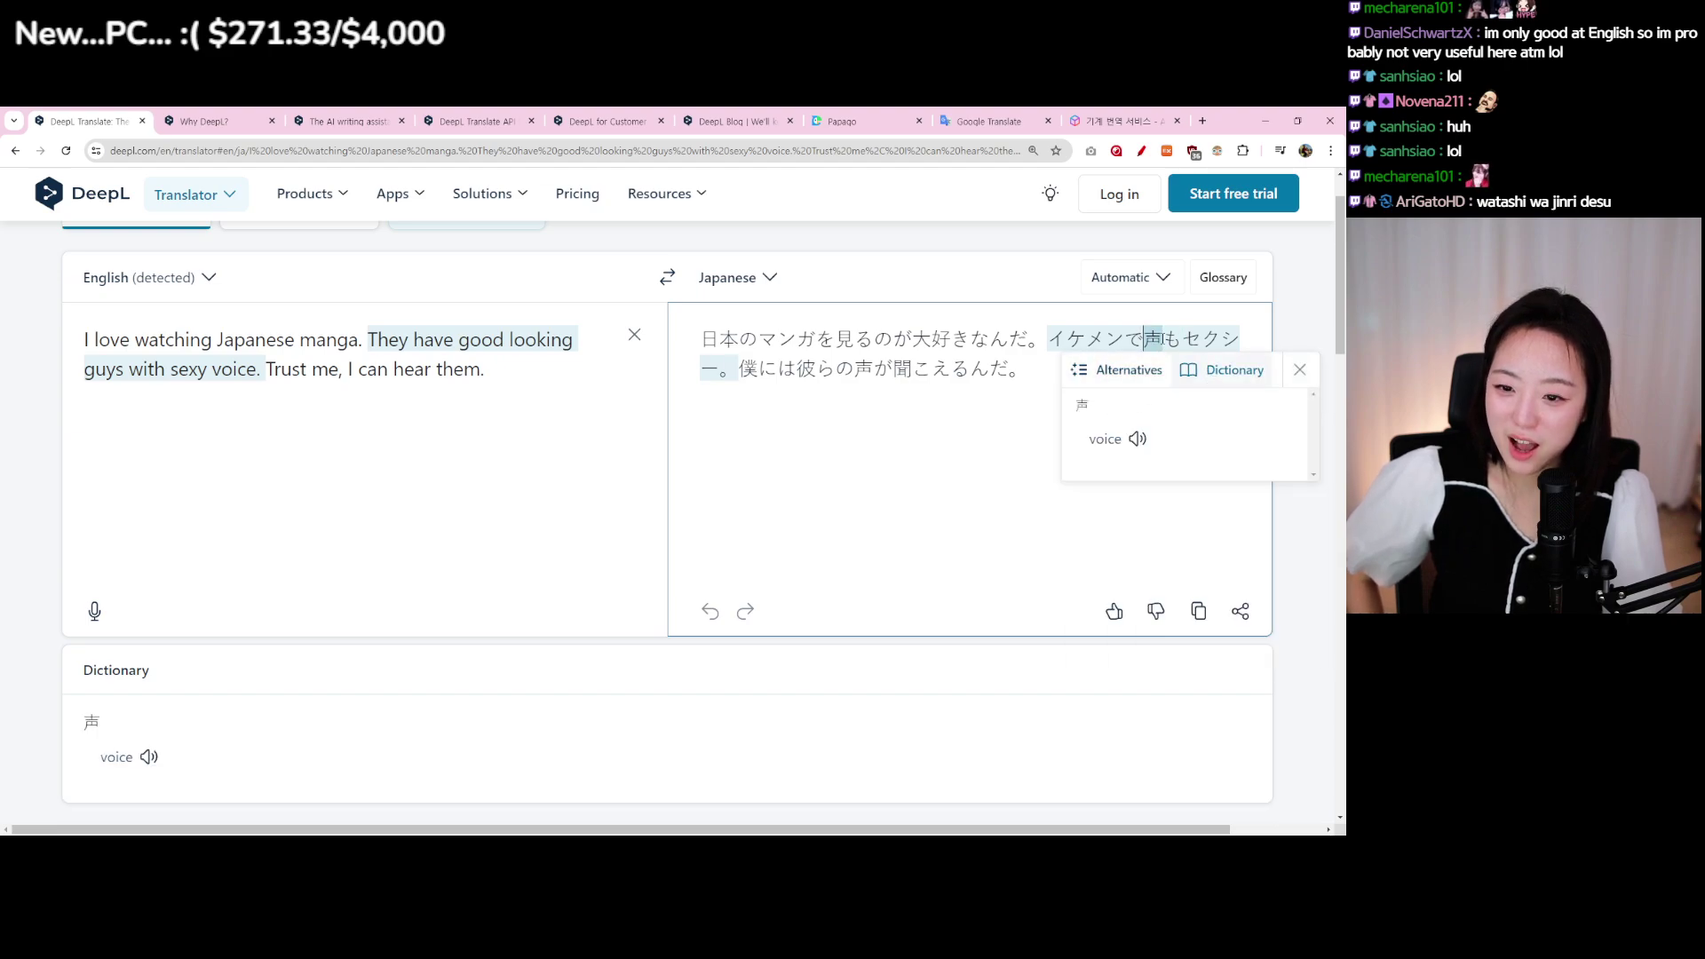
pyautogui.click(1174, 338)
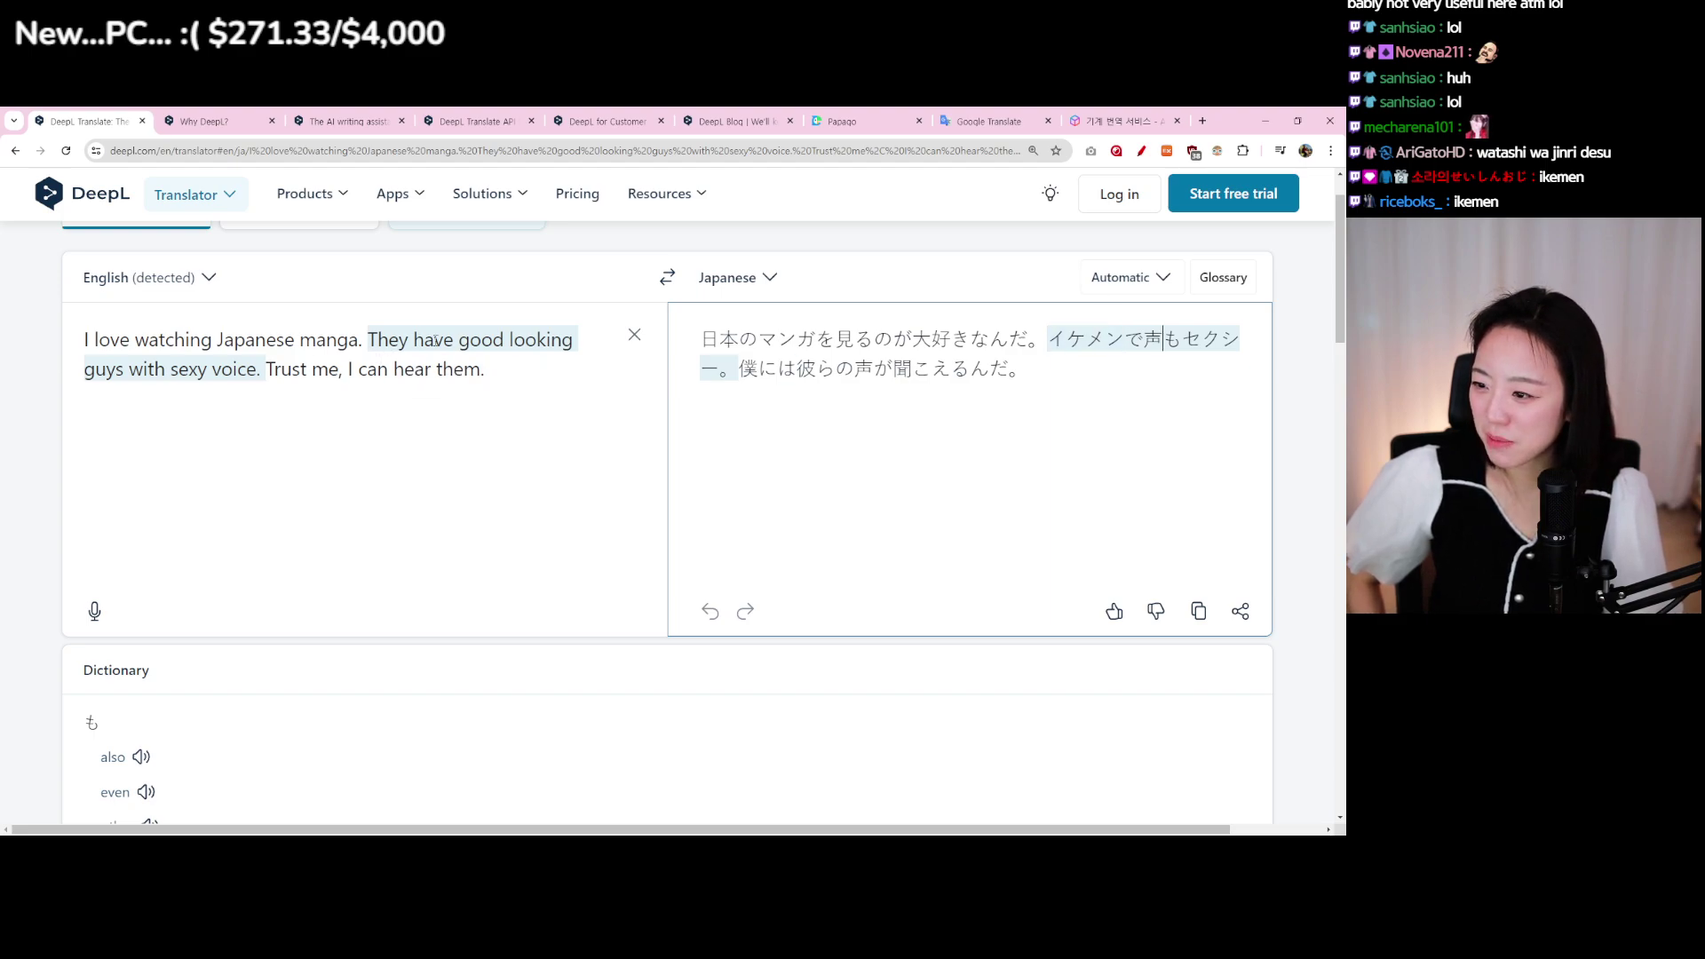
# Step: Look up the dictionary meanings of 僕 and 彼ら in the last Japanese sentence
pyautogui.moveTo(455, 341); pyautogui.dragTo(481, 340)
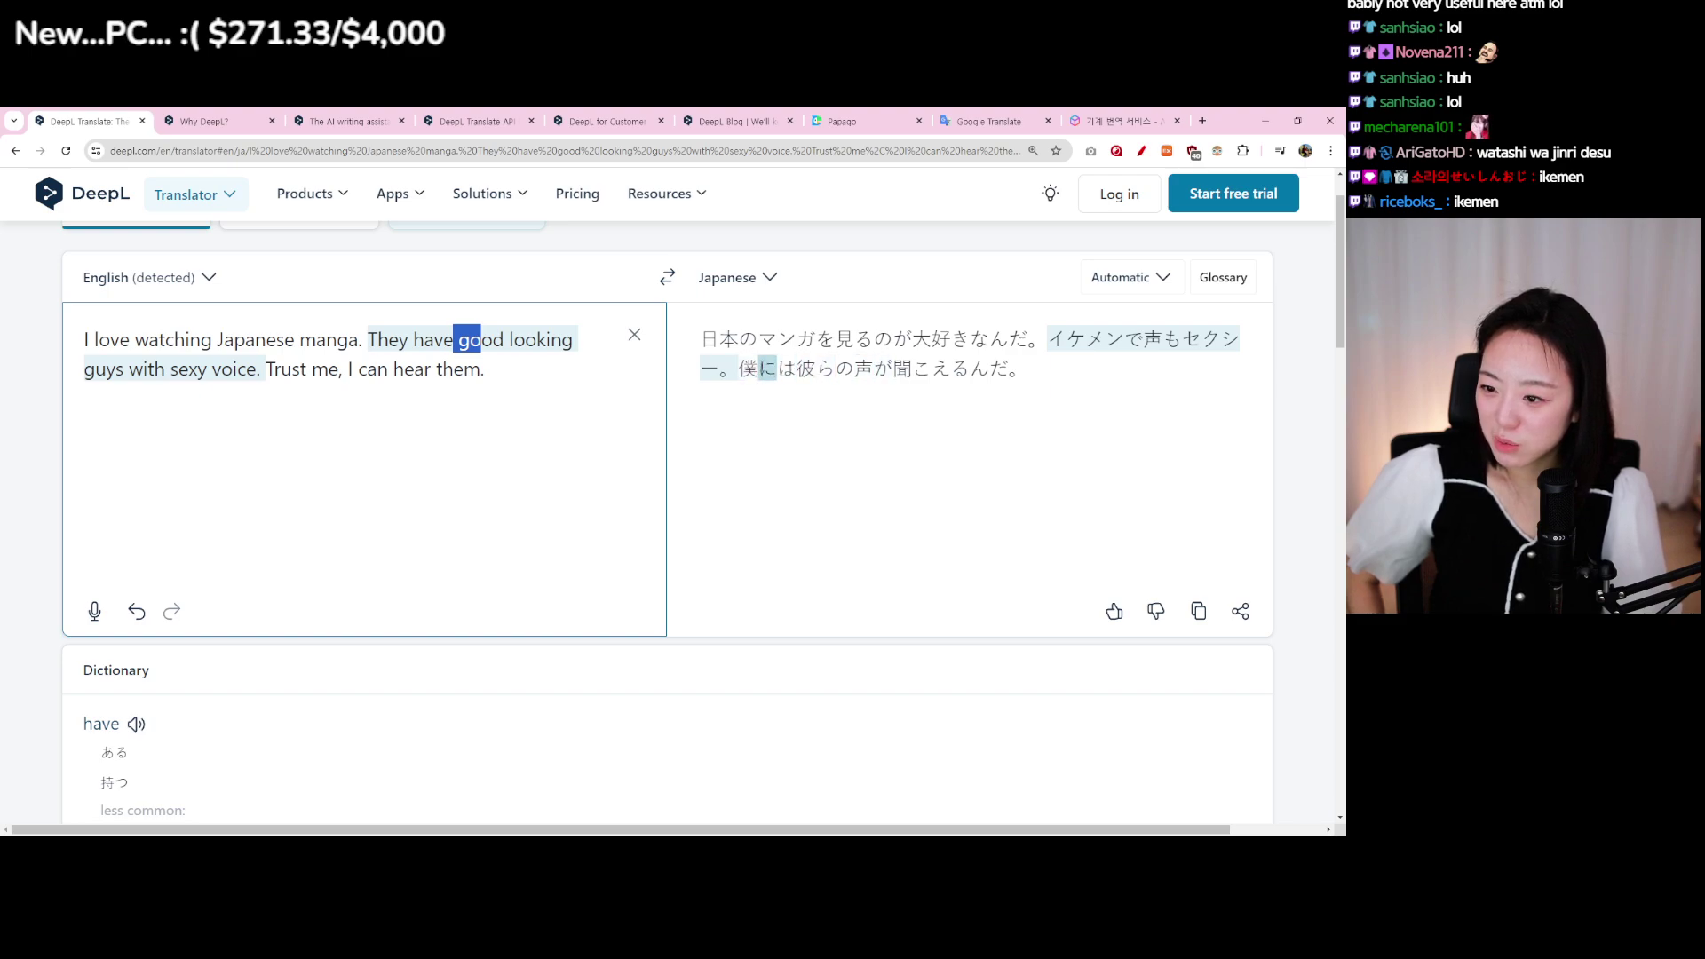
pyautogui.click(749, 368)
pyautogui.click(897, 399)
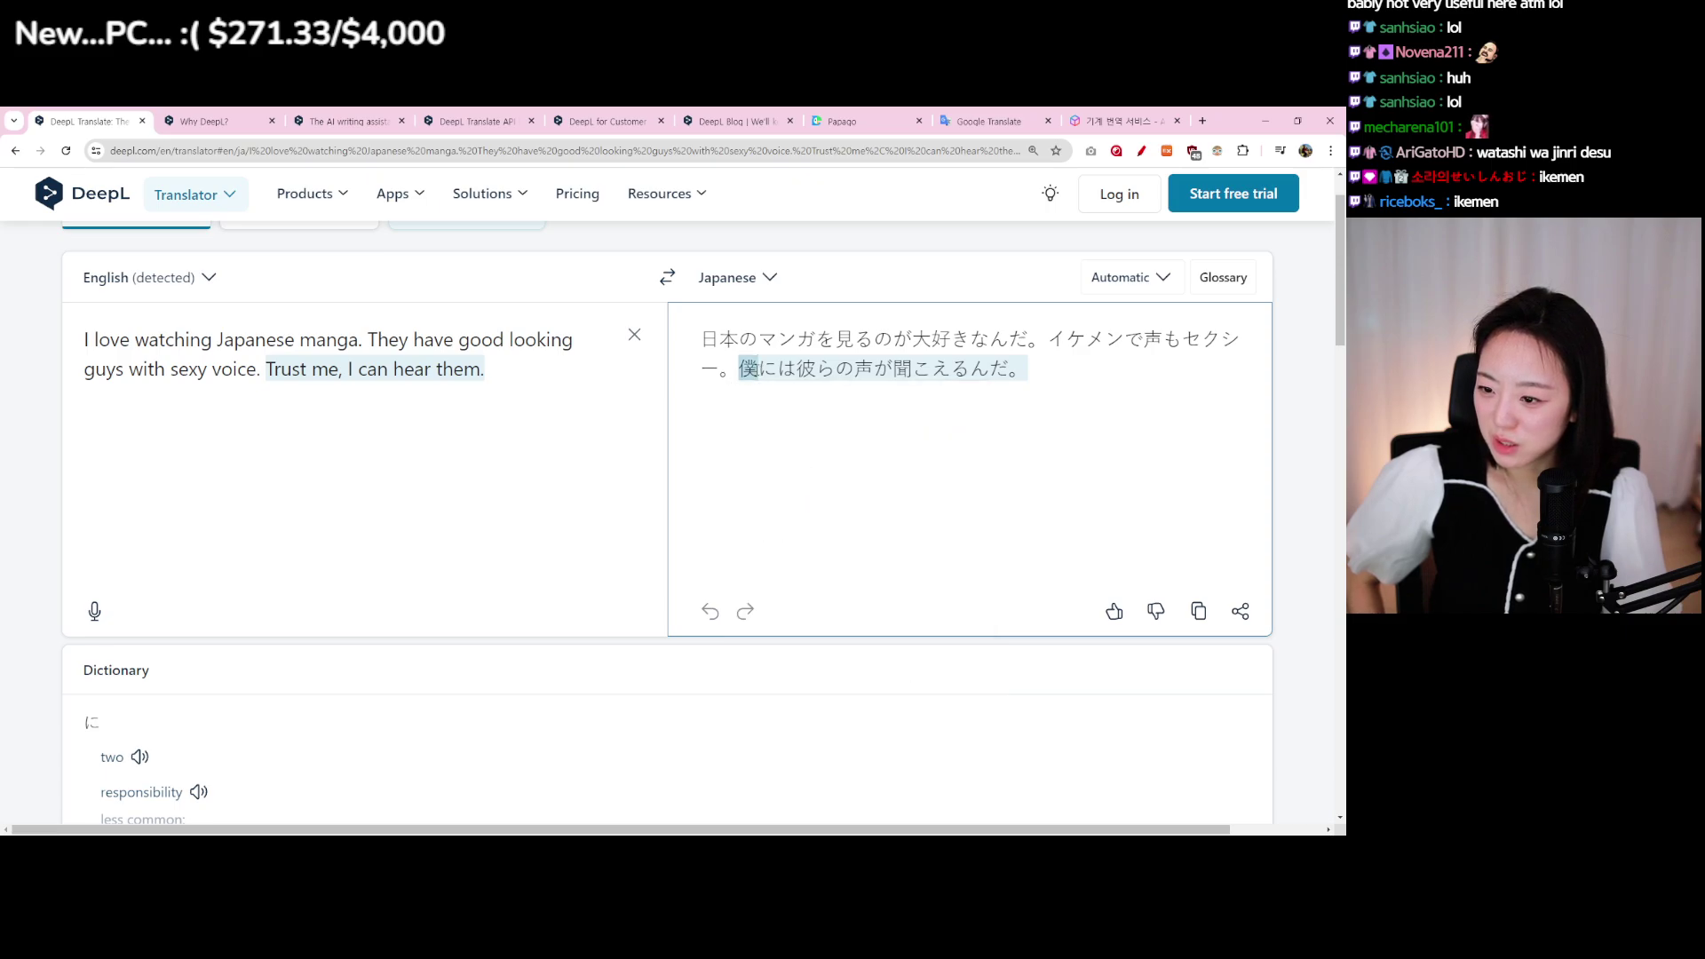
pyautogui.doubleClick(749, 367)
pyautogui.click(892, 398)
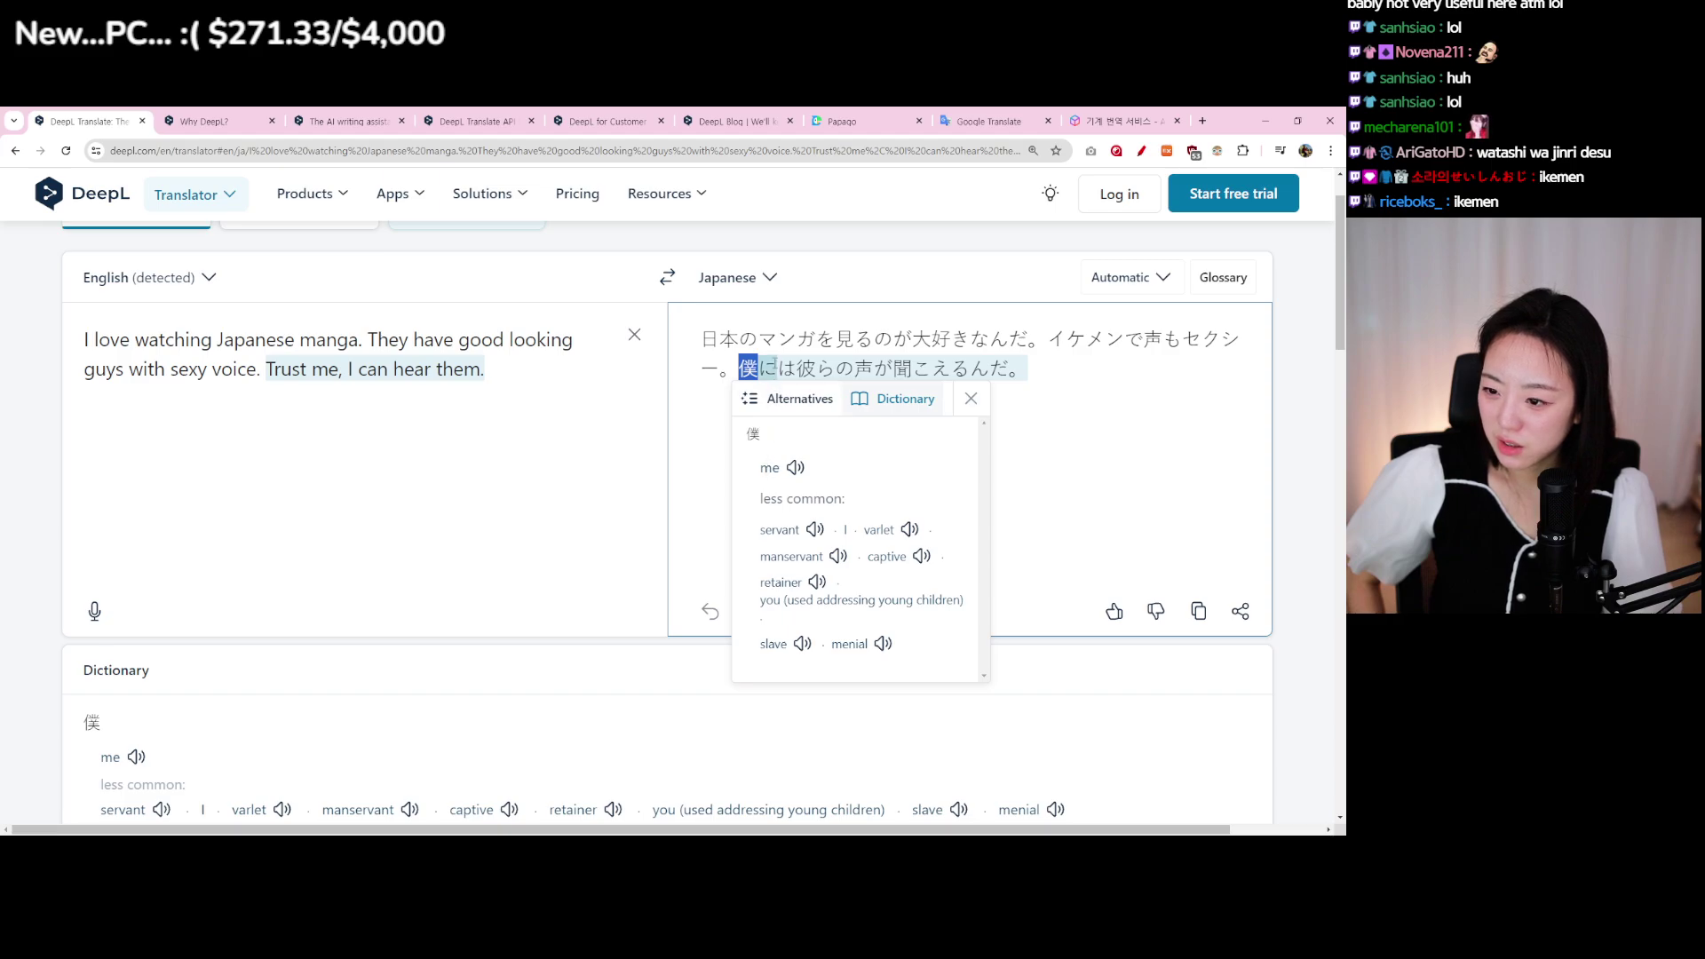
pyautogui.moveTo(836, 368); pyautogui.dragTo(797, 368)
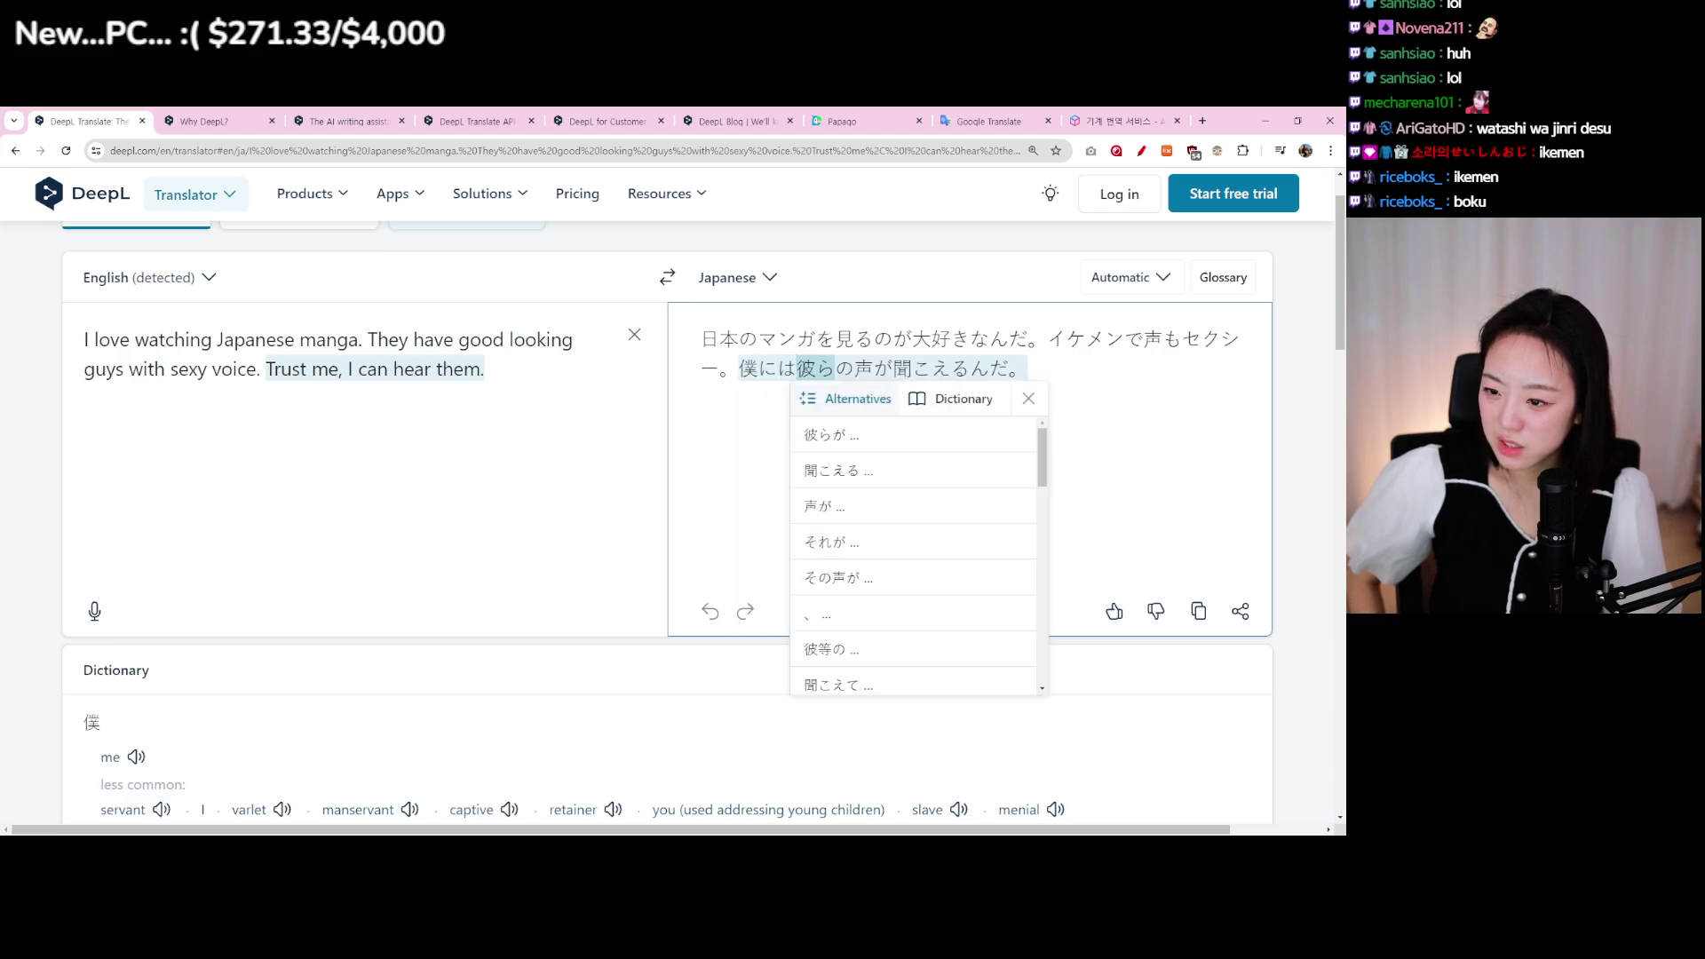
pyautogui.click(955, 398)
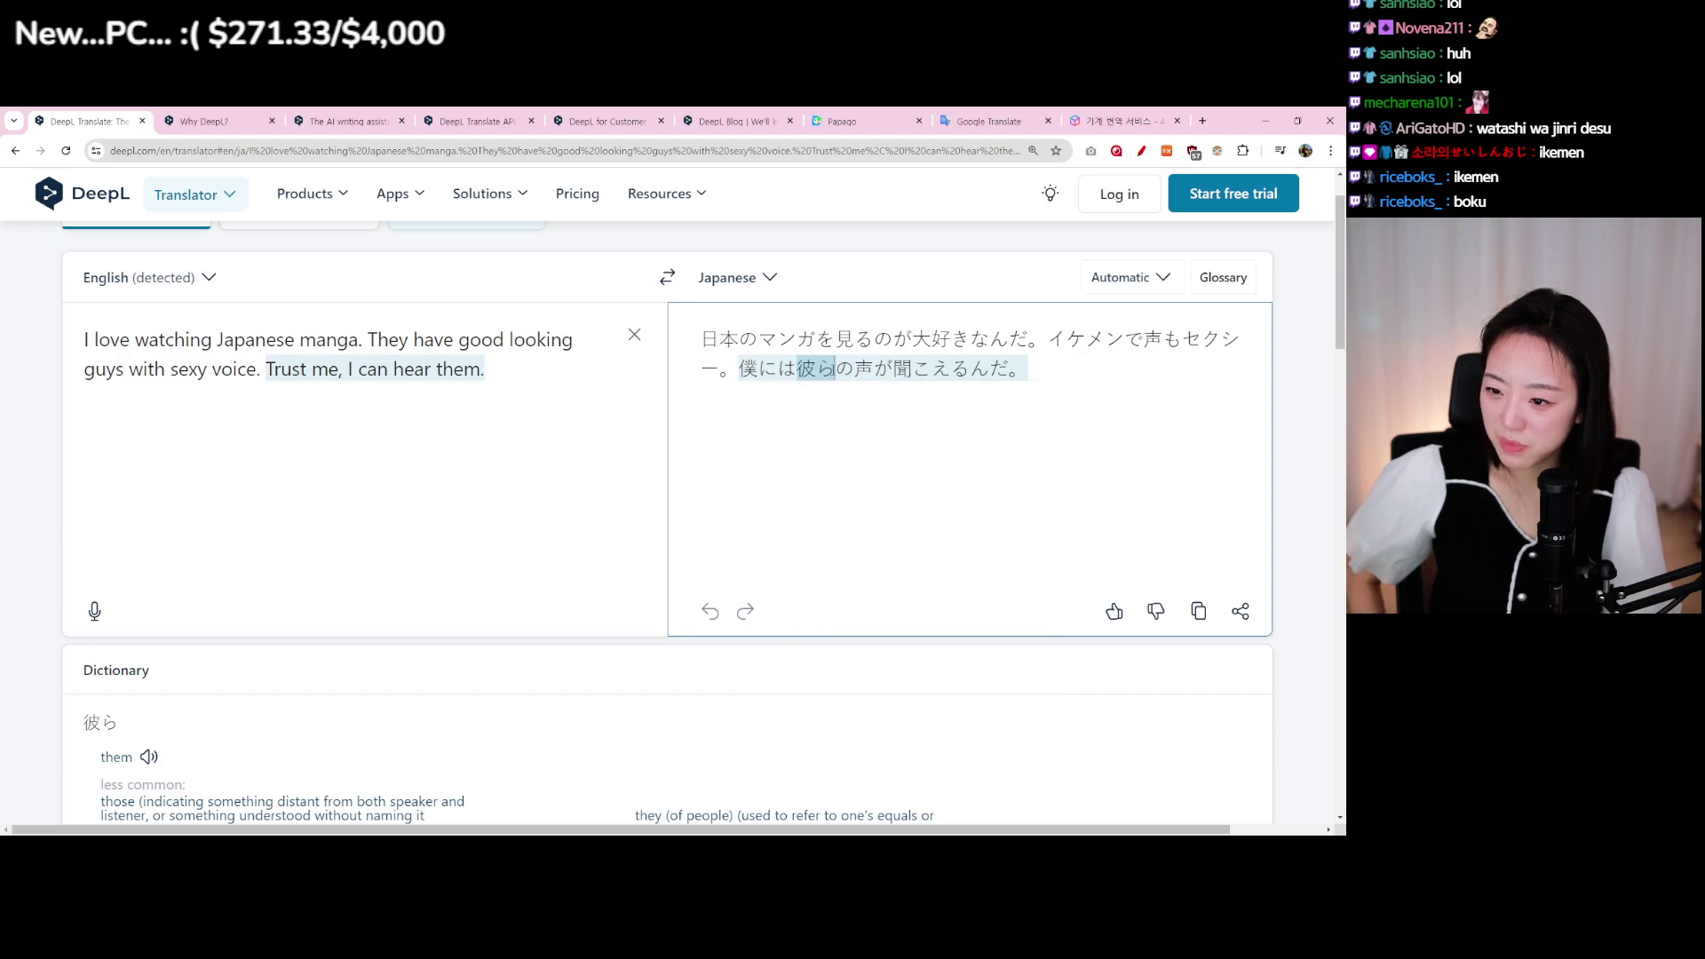
# Step: Look up 声 and 聞こえる in the last Japanese sentence, check the alternatives for its ending, and close the word pop-up
pyautogui.moveTo(835, 368); pyautogui.dragTo(874, 368)
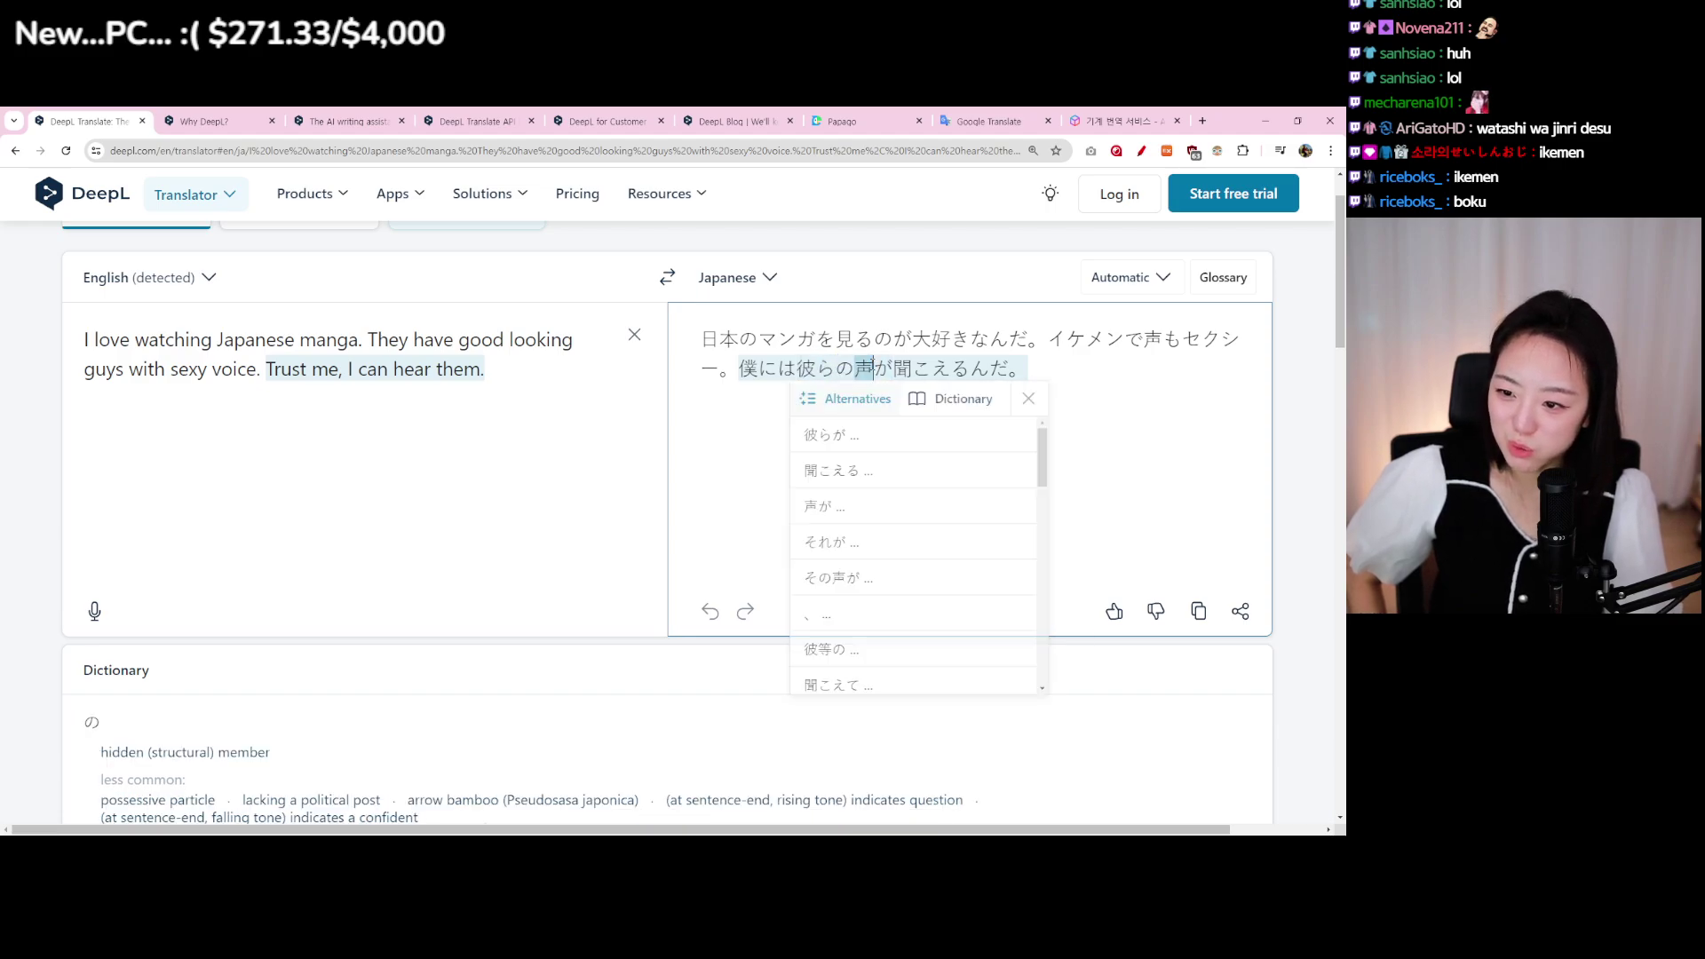
pyautogui.click(977, 398)
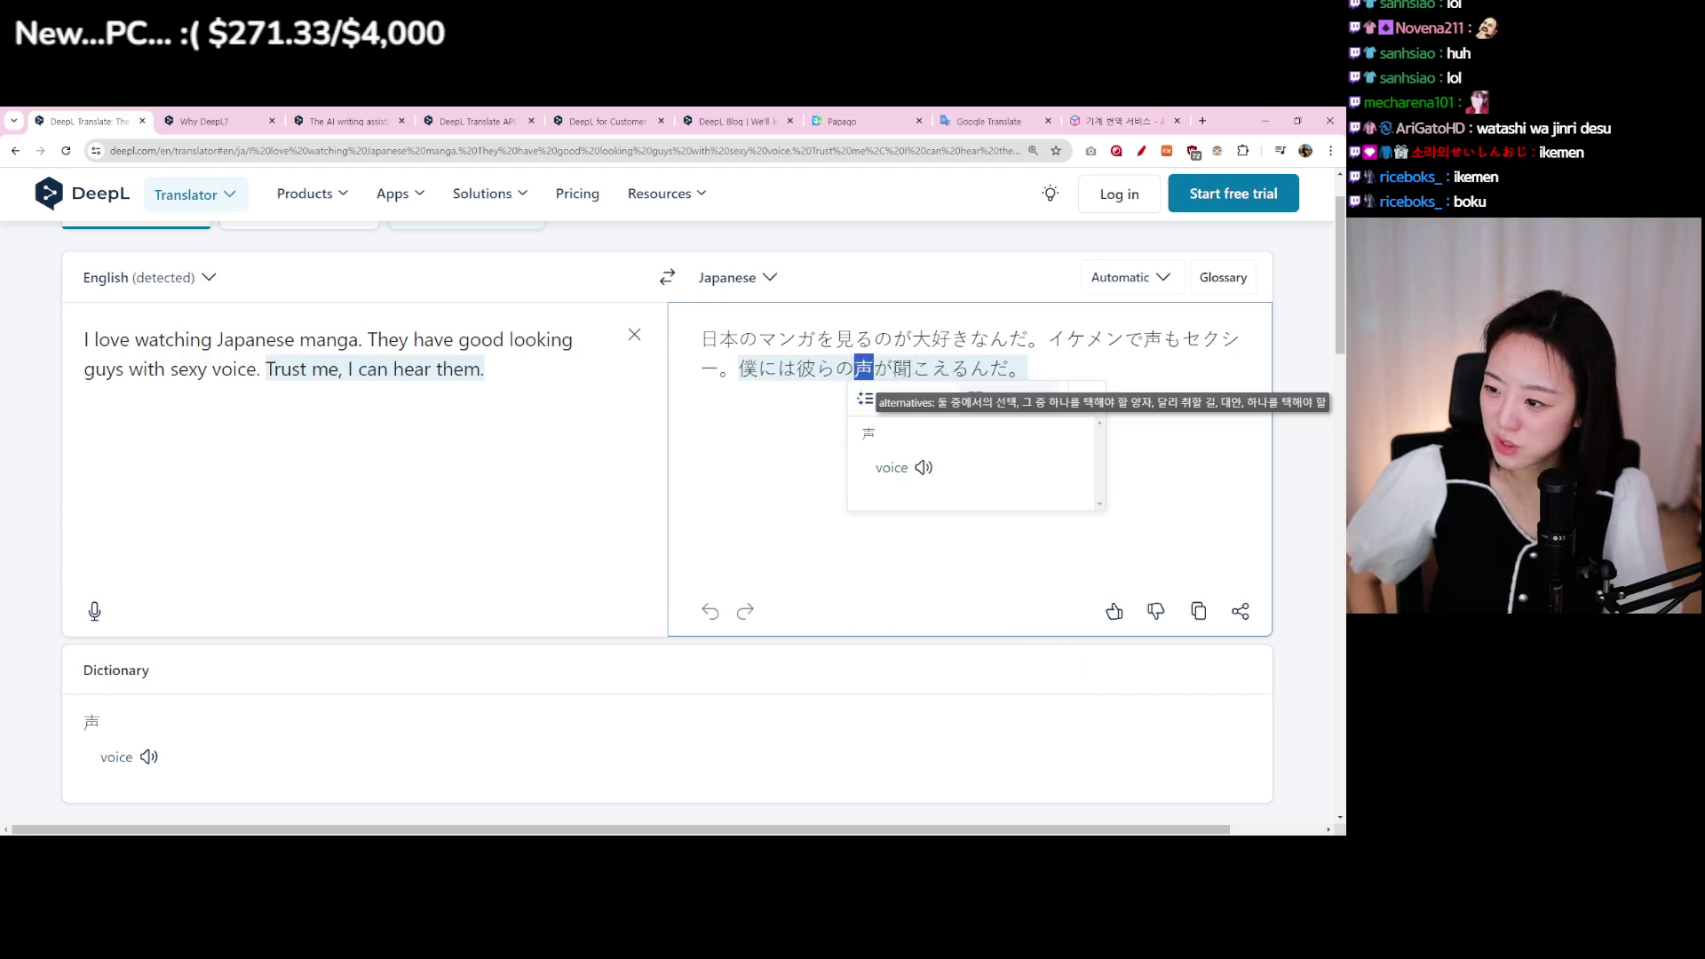
pyautogui.click(896, 368)
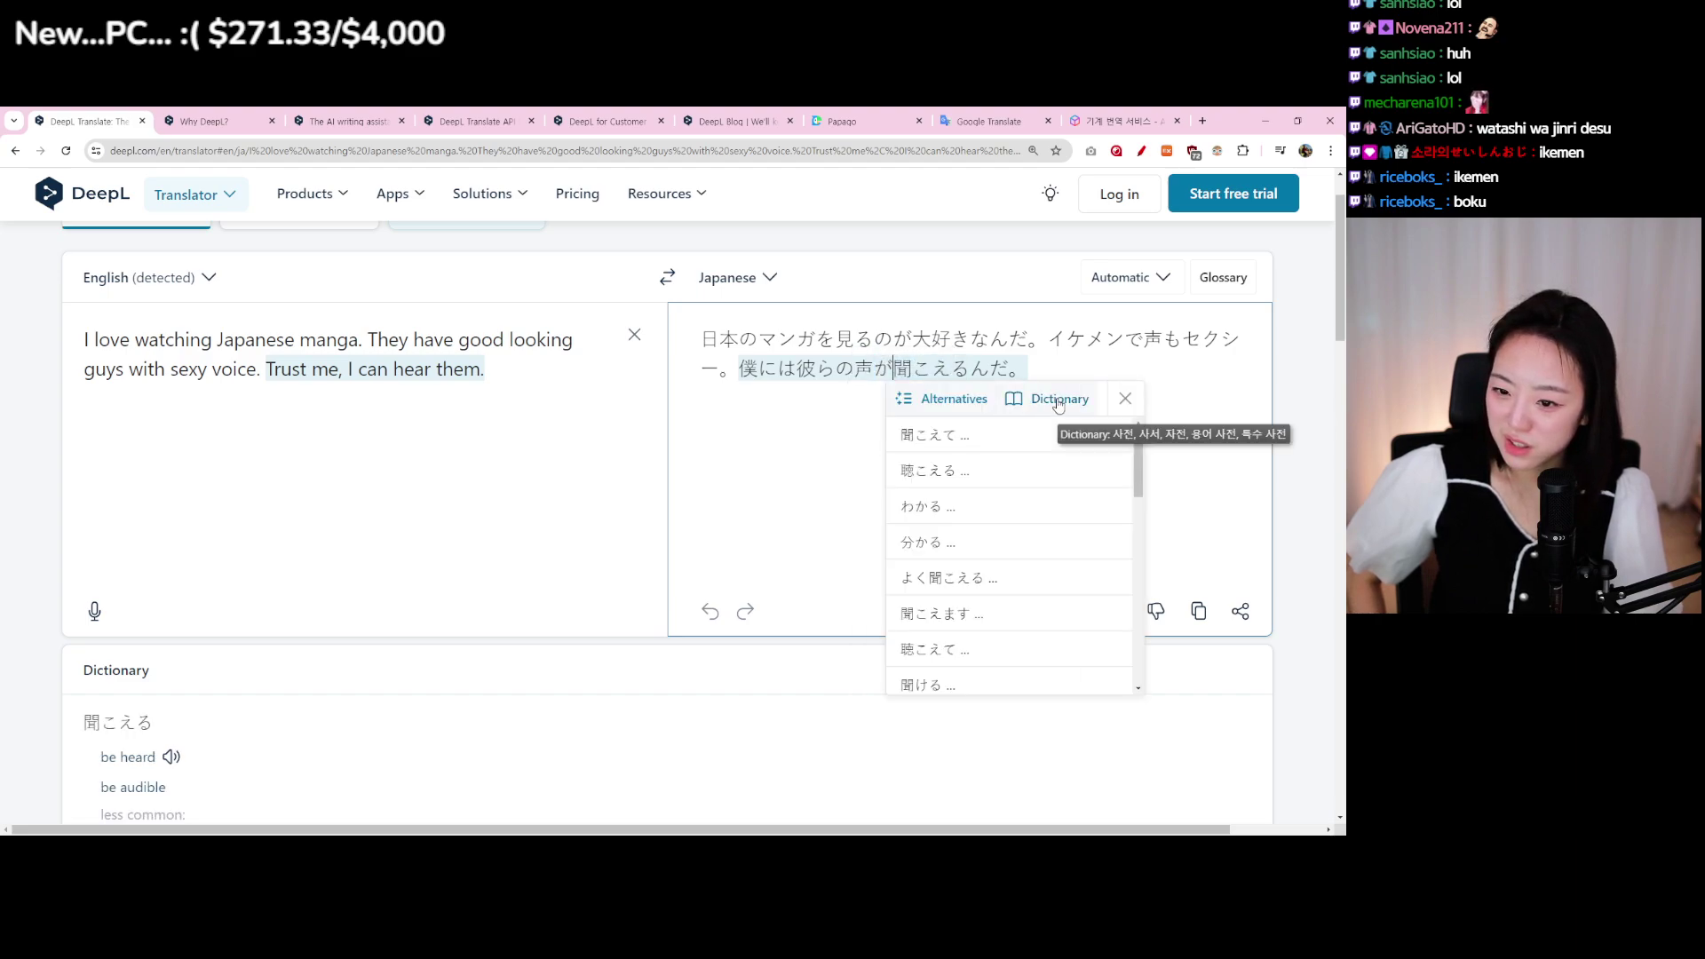
pyautogui.click(1059, 401)
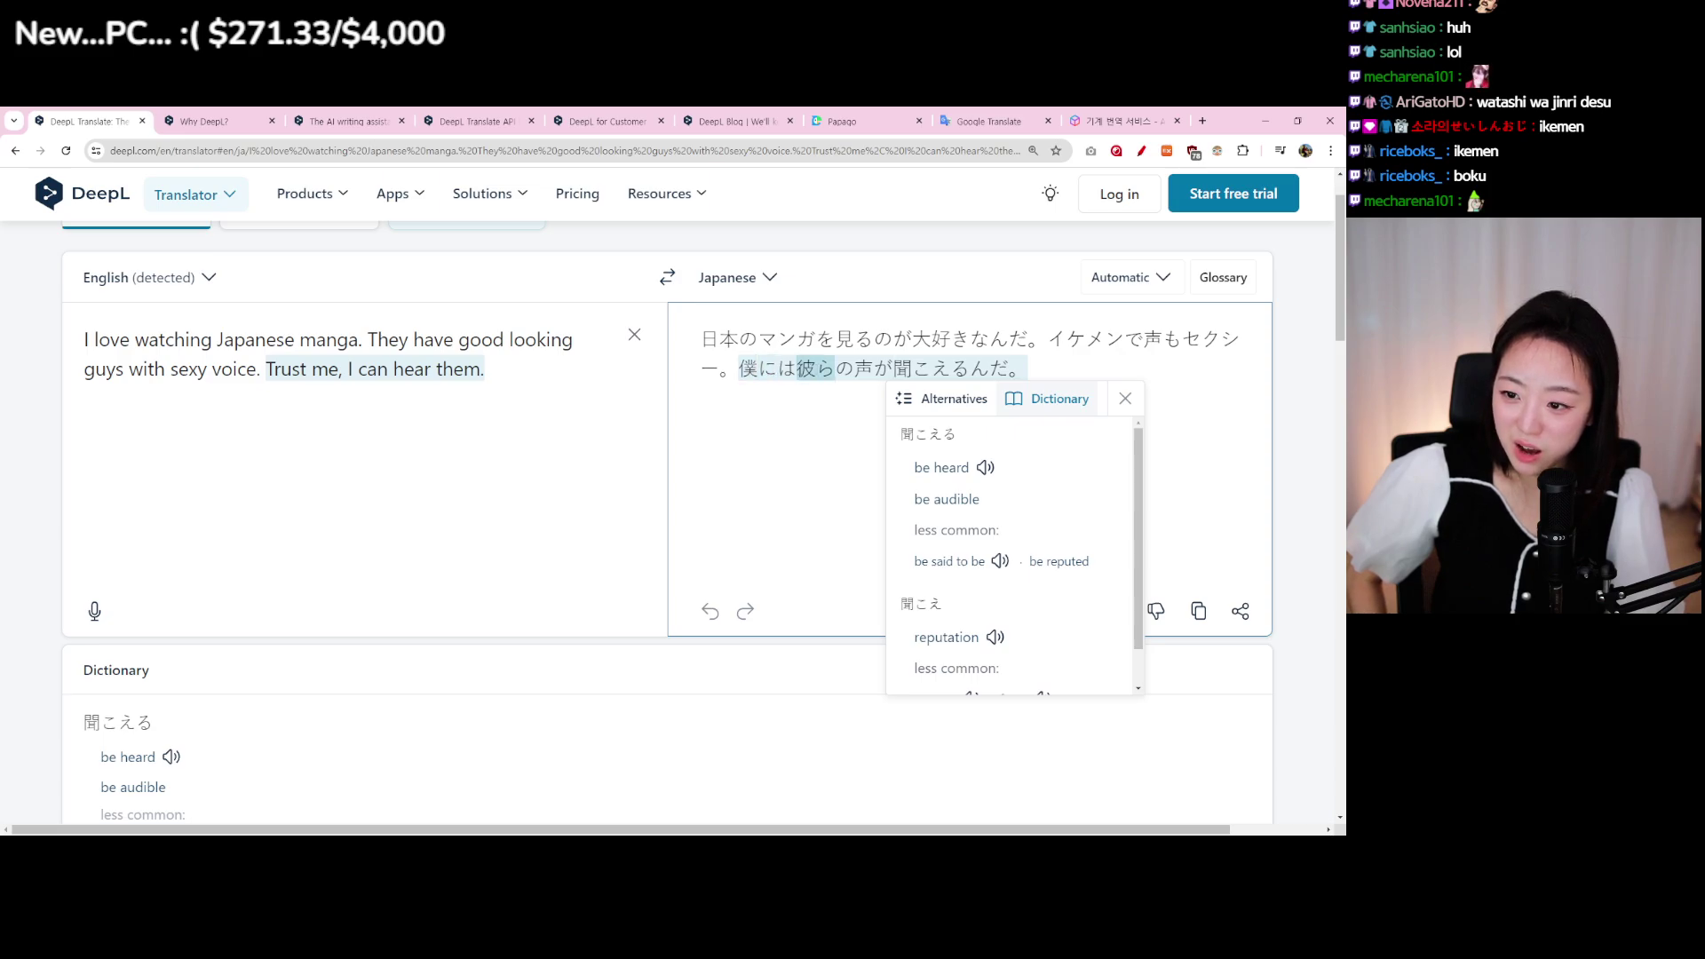
pyautogui.click(995, 368)
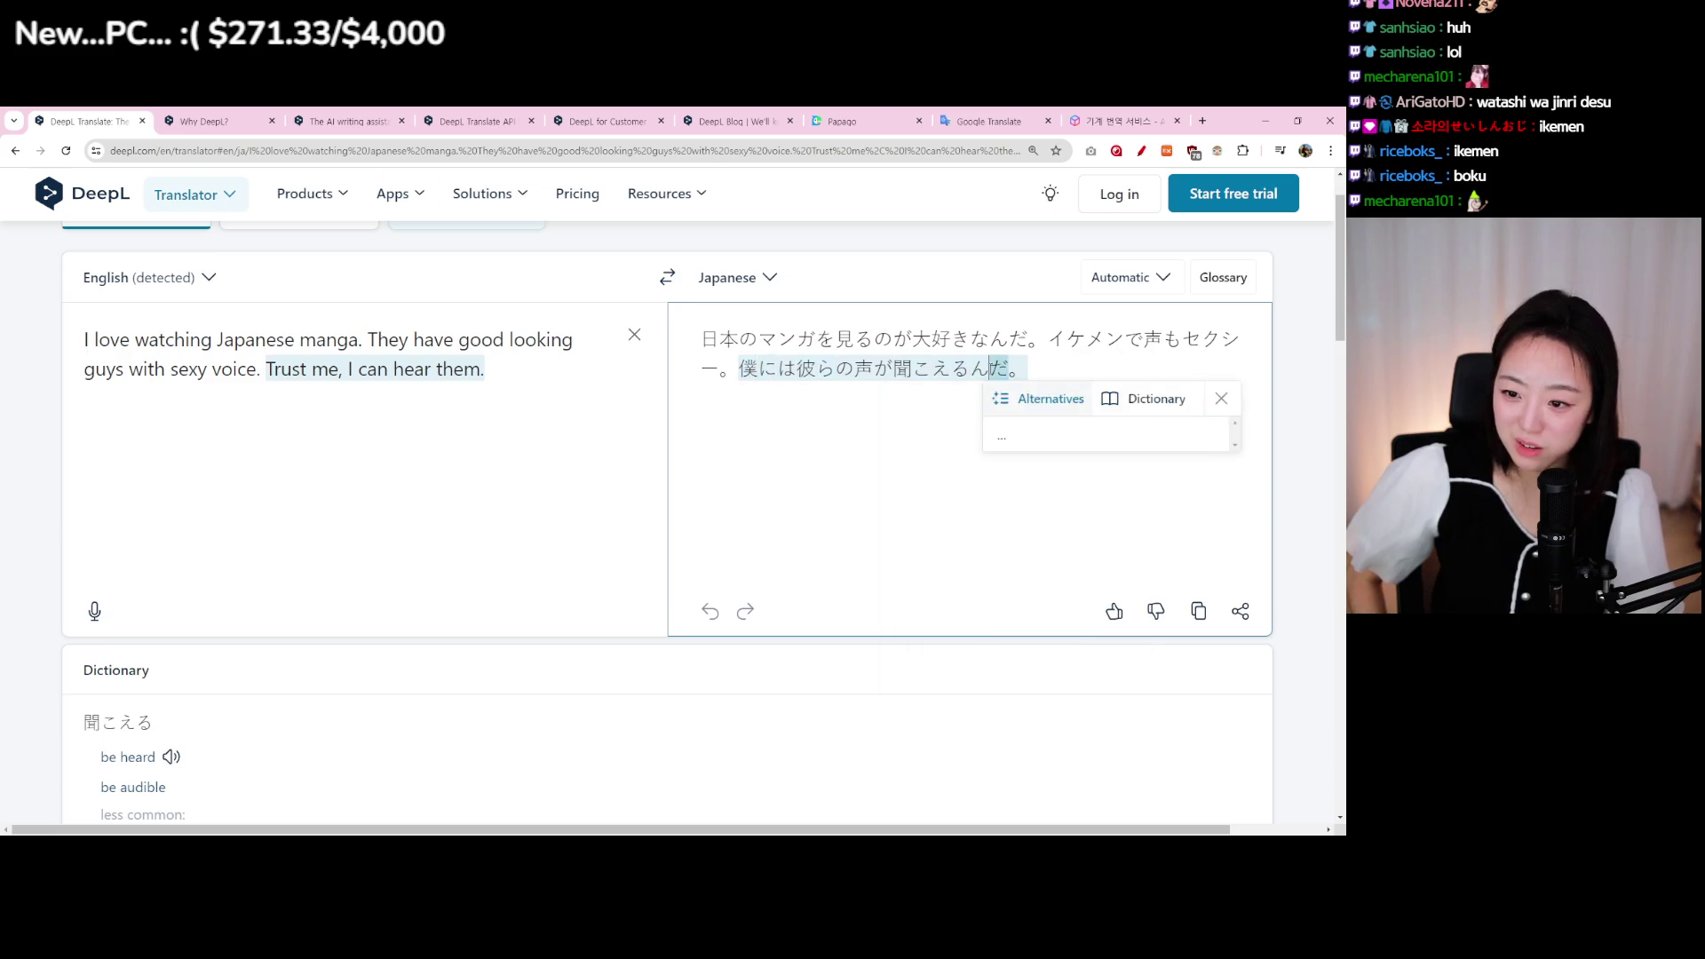
pyautogui.press('Escape')
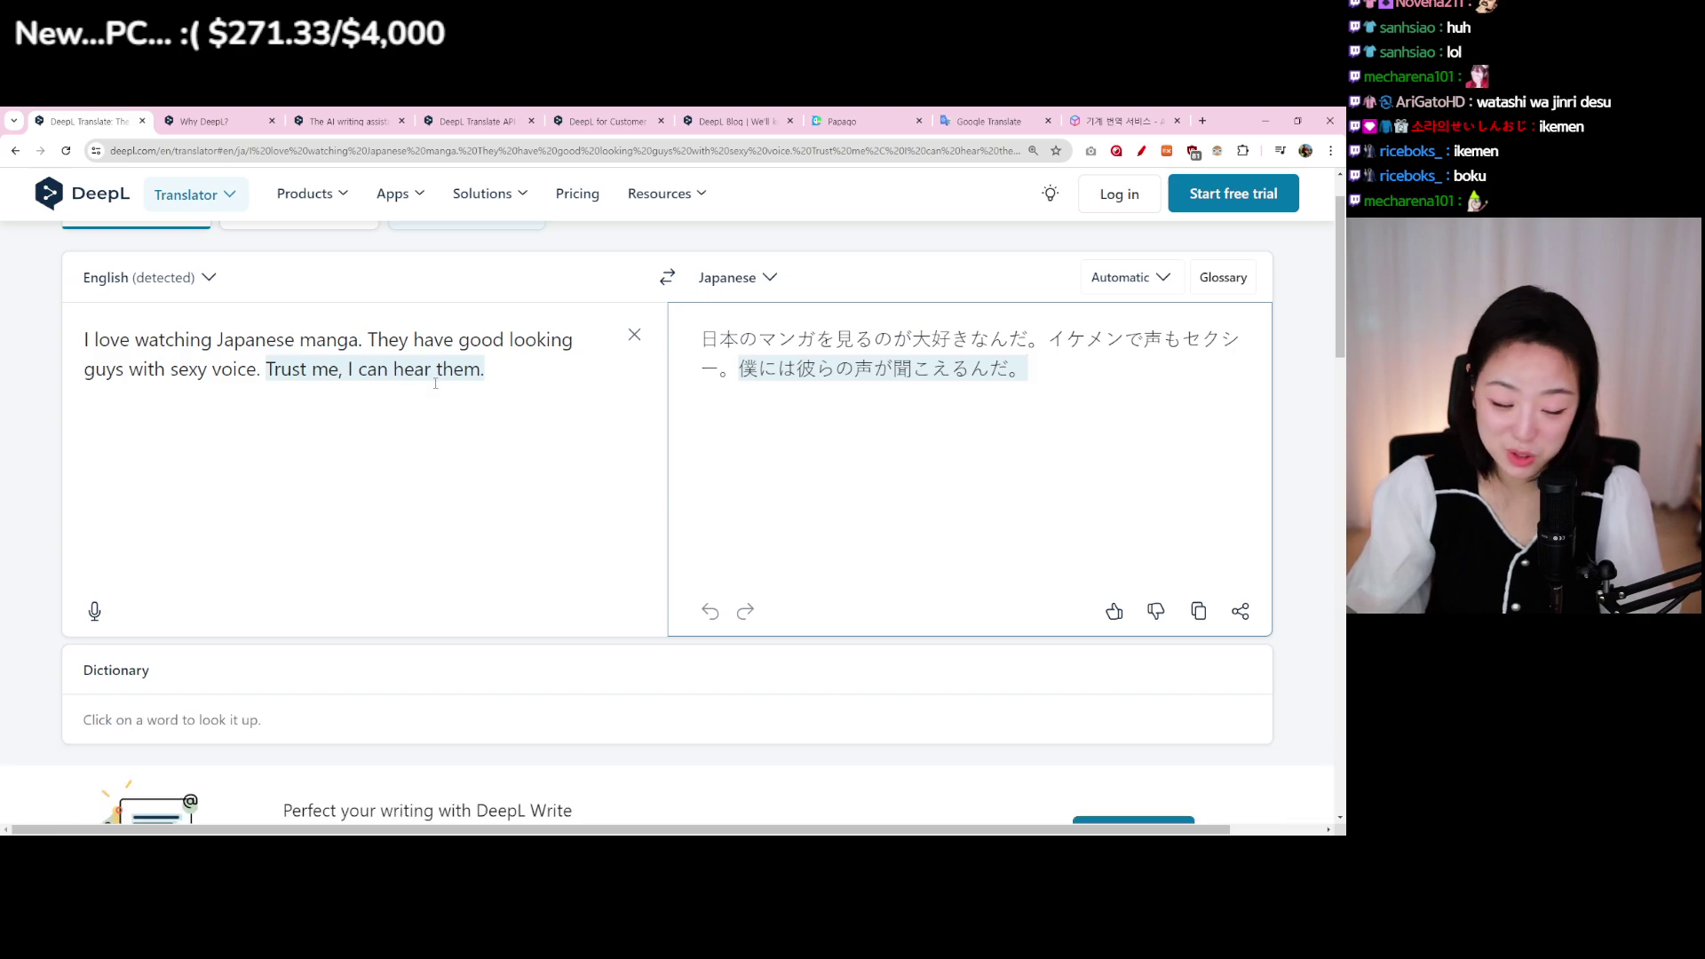
# Step: Clear the whole source text and set the target language to Korean
pyautogui.click(512, 359)
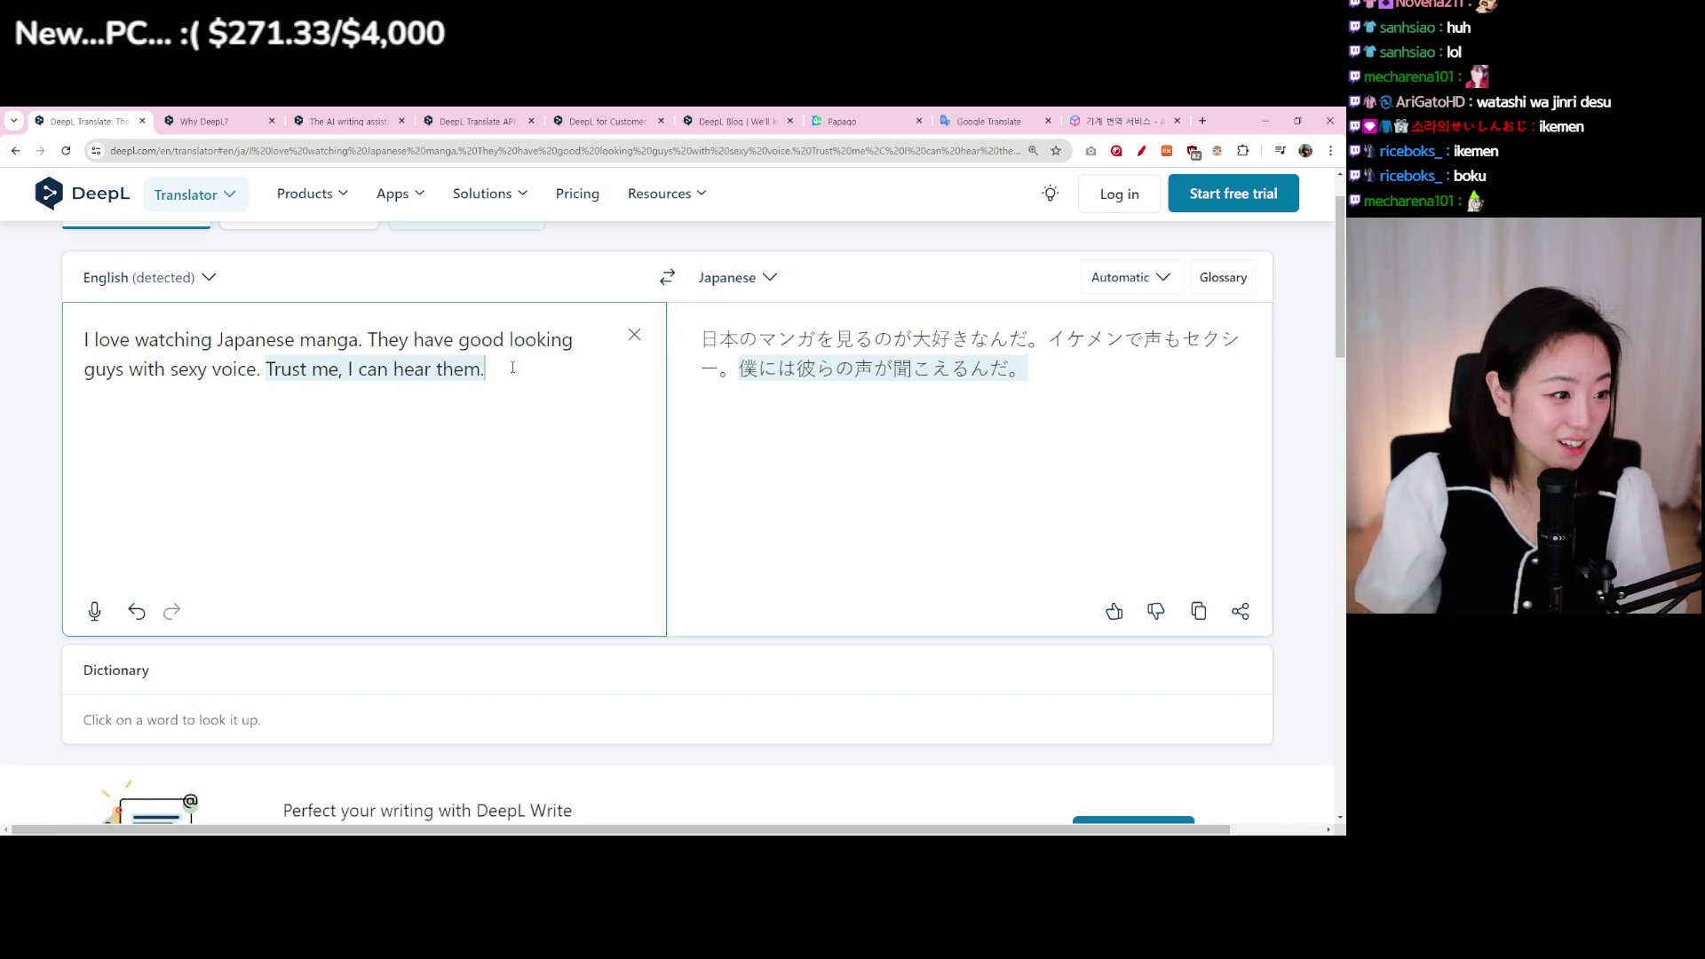
pyautogui.moveTo(513, 360); pyautogui.dragTo(3, 315)
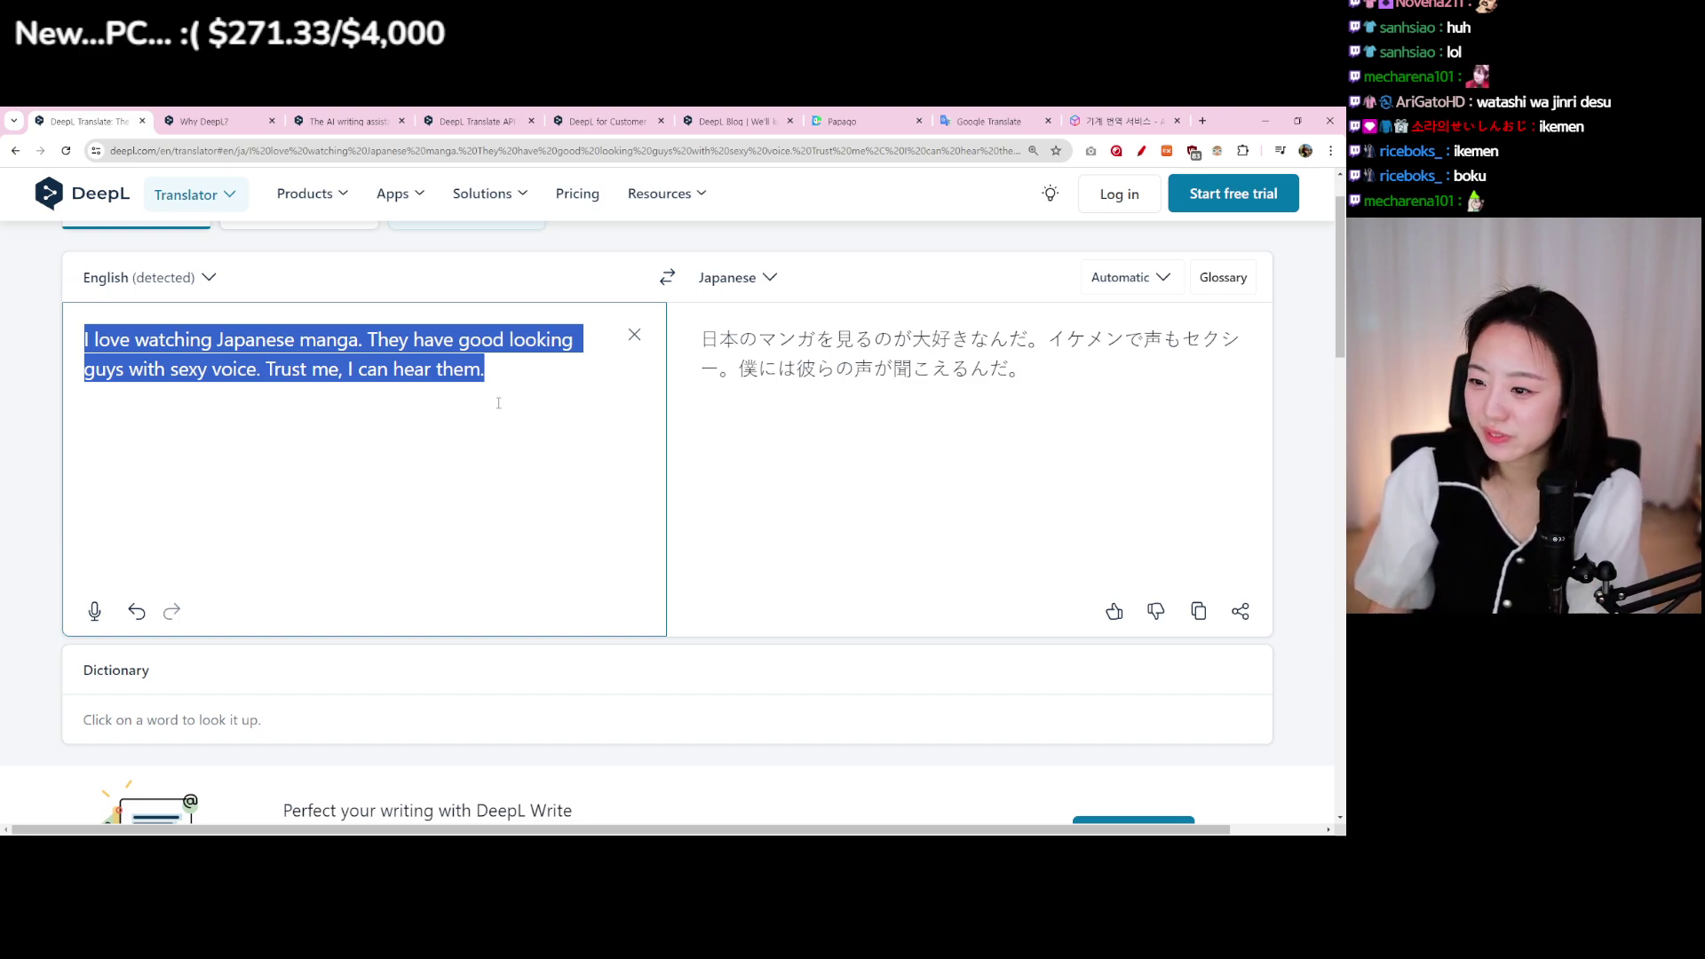
pyautogui.press('BackSpace')
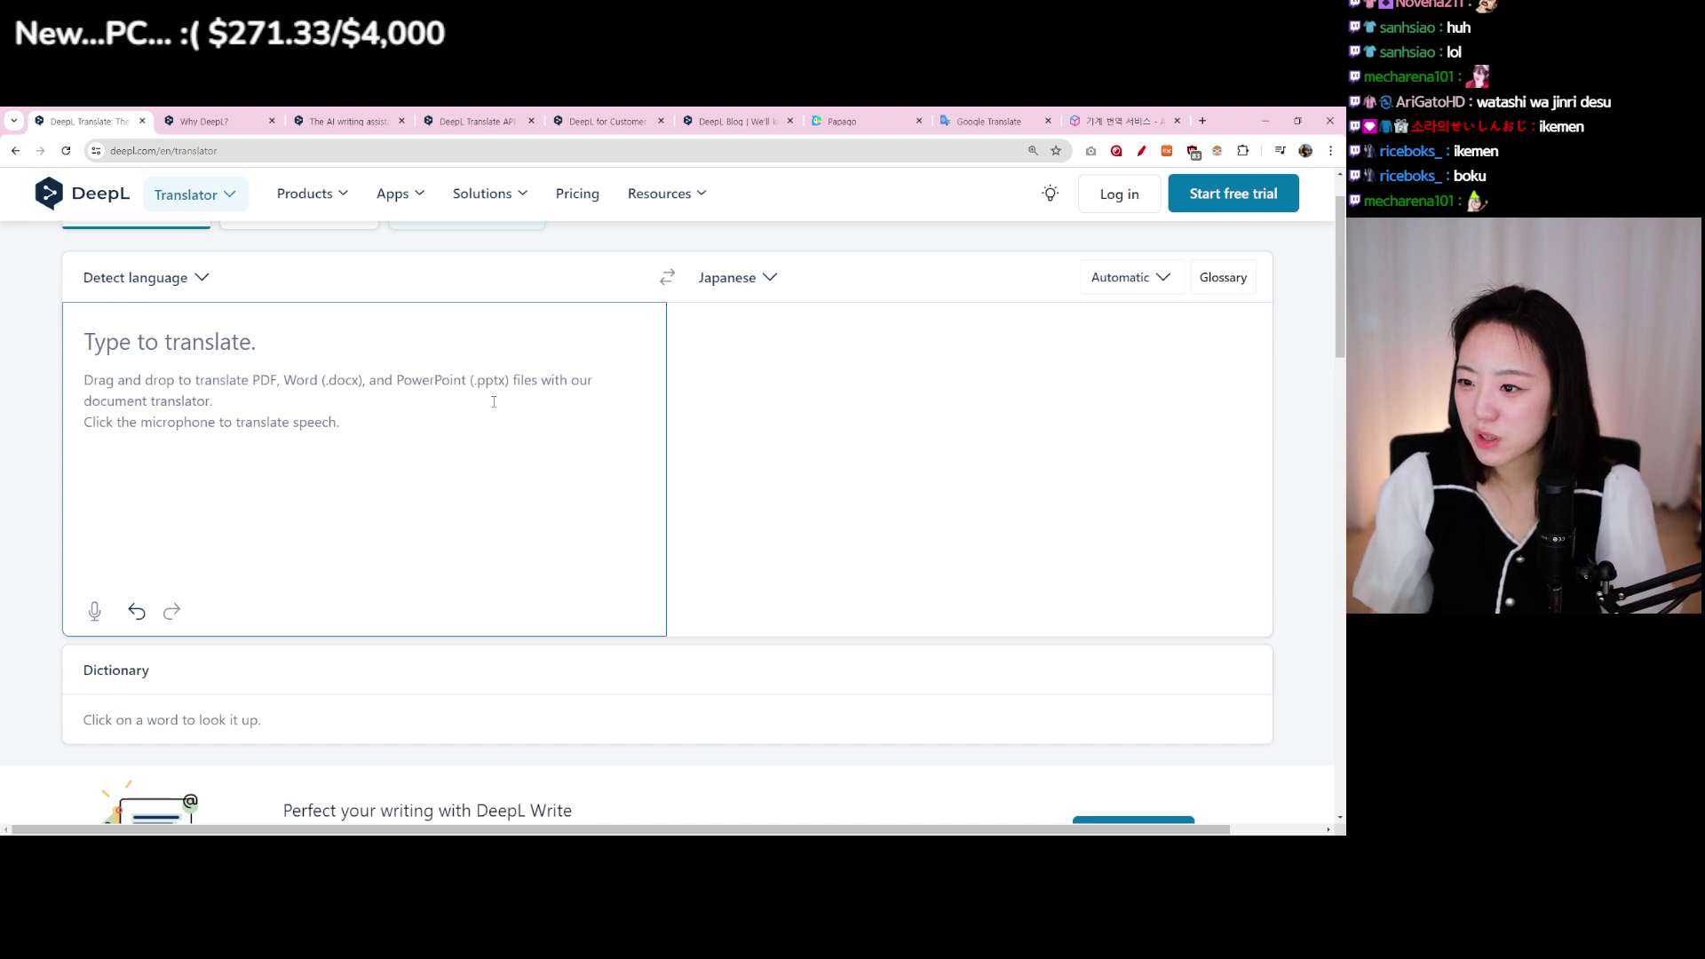
pyautogui.click(741, 283)
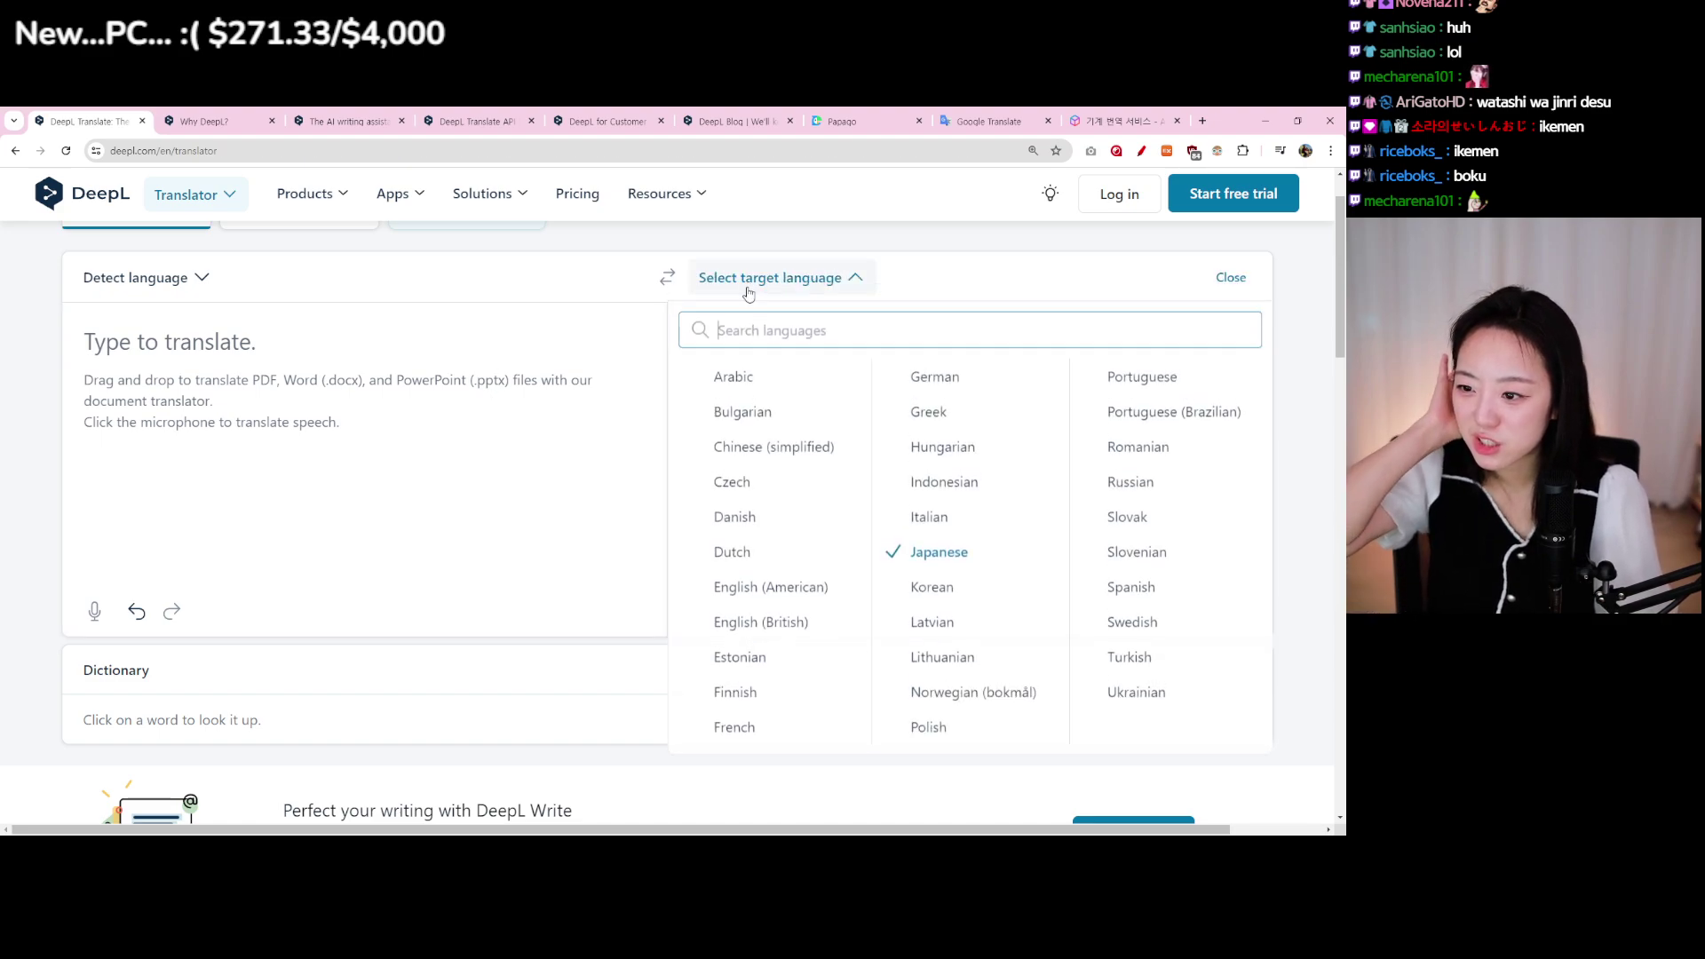
pyautogui.click(970, 591)
# Step: Enter "I love Korean drama." as the source text for the Korean translation
pyautogui.click(319, 350)
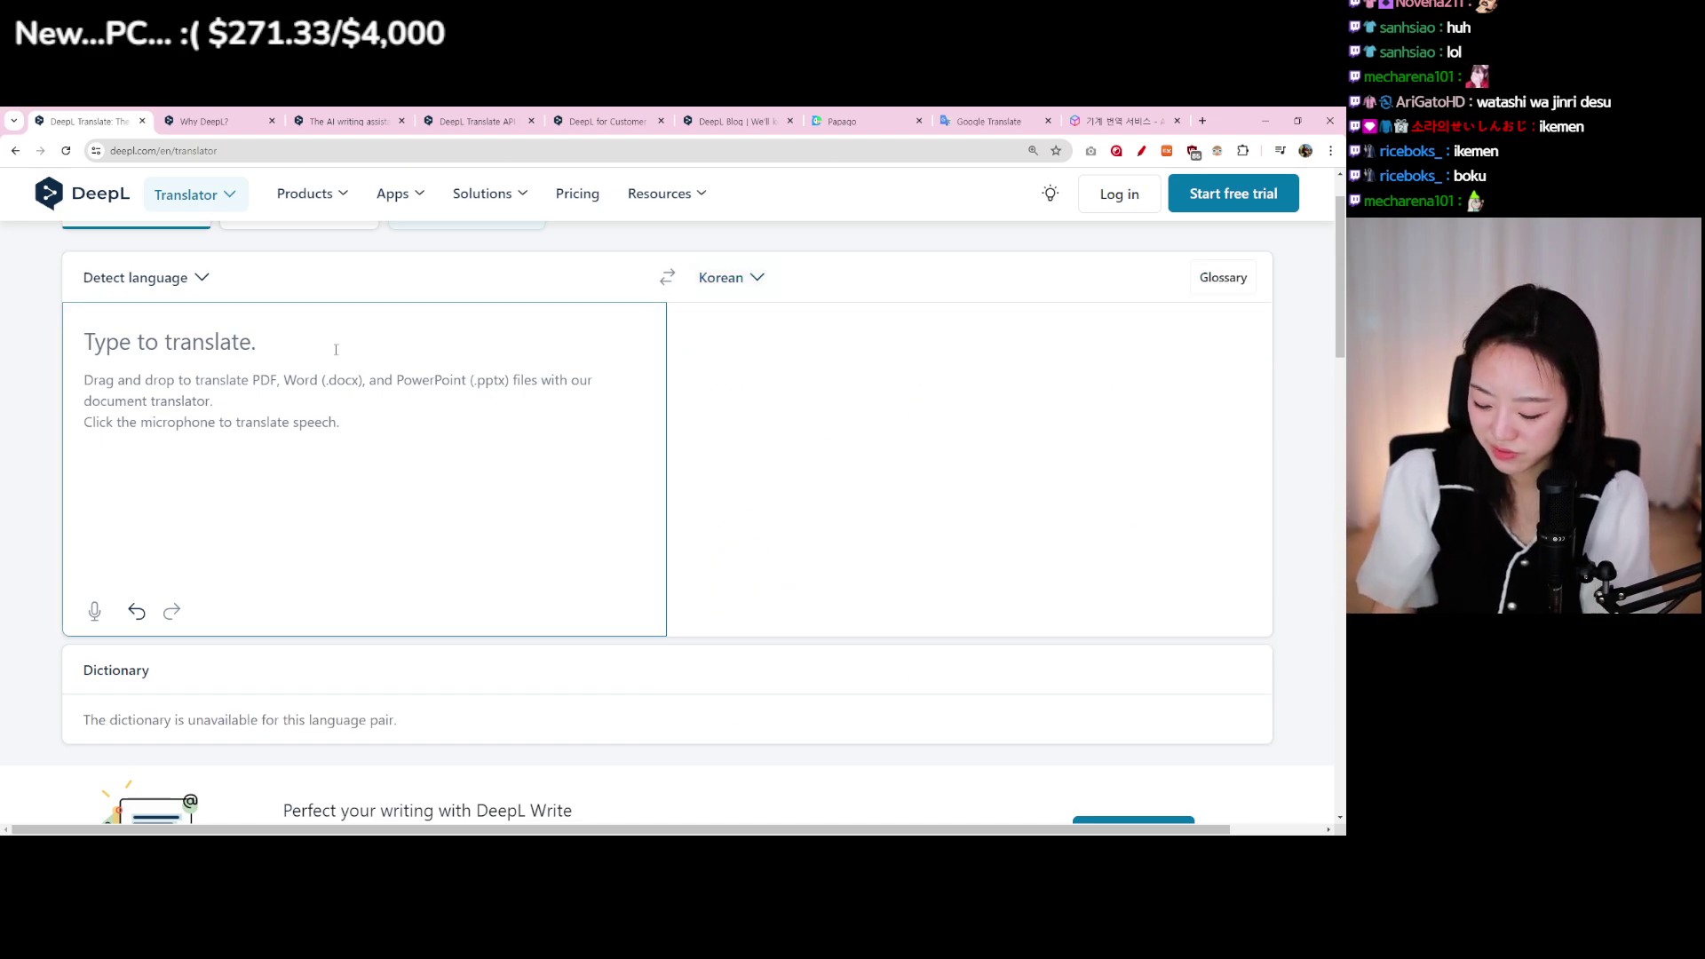
pyautogui.write('I love K')
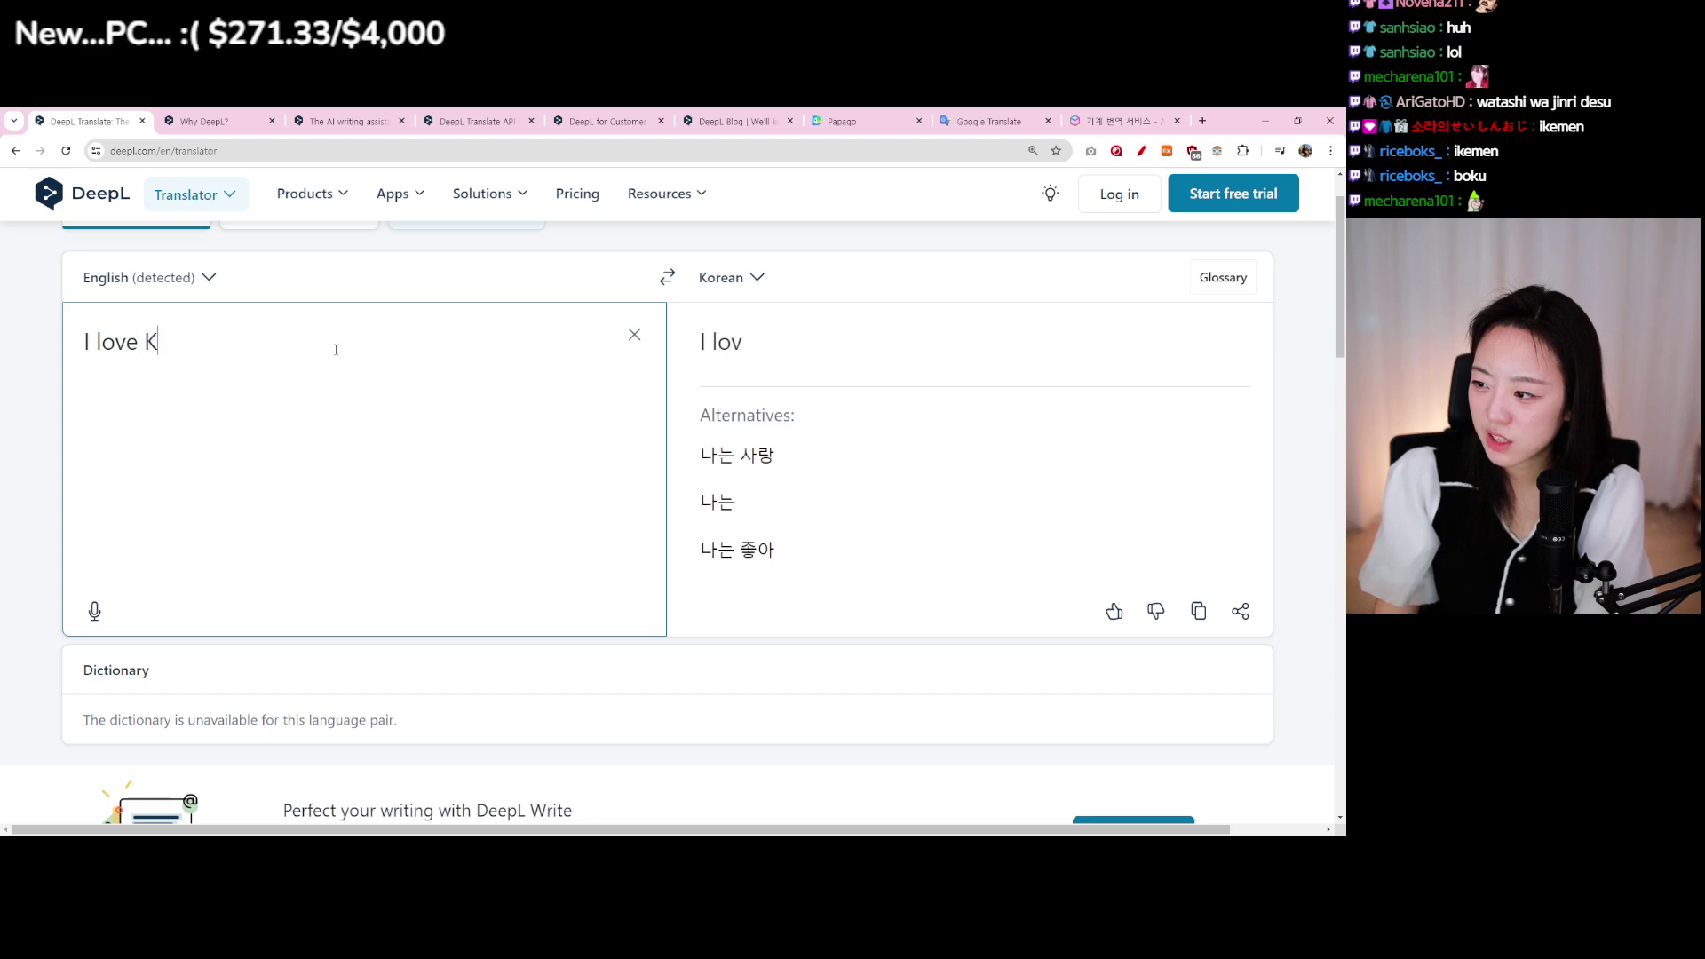
pyautogui.write('orean drama.')
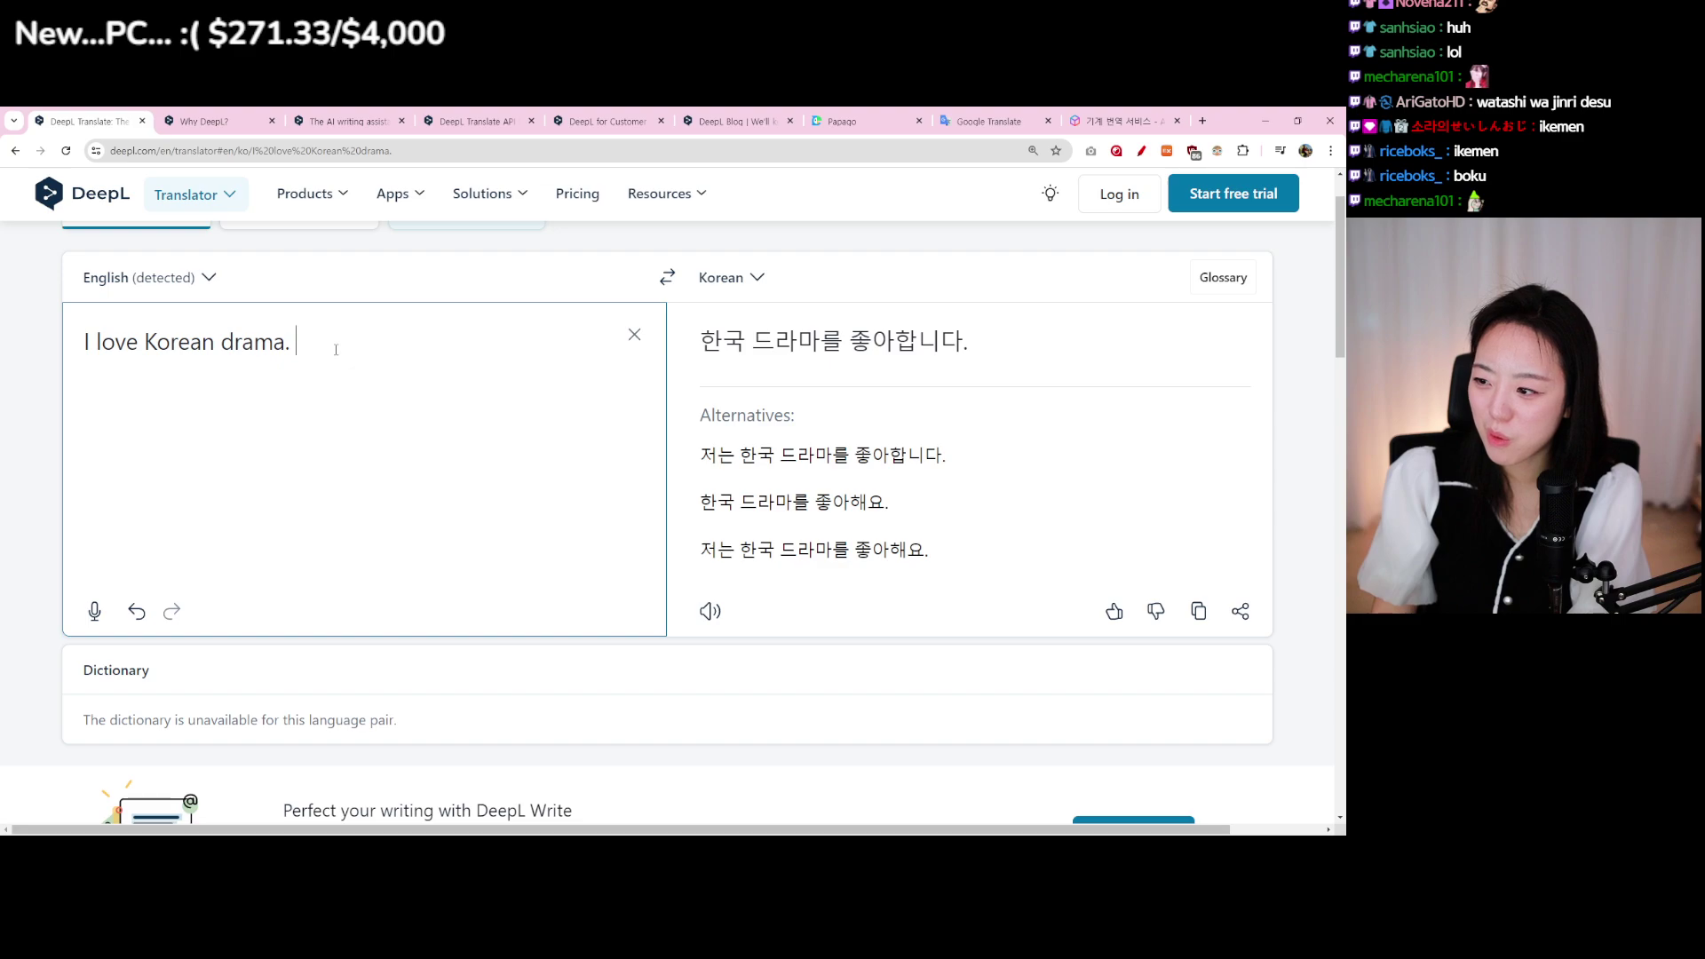
# Step: Add the sentence "I watched one the other day called, Queen of tears and seeing Kim Suhyun made me want to marry him."
pyautogui.write('I wat')
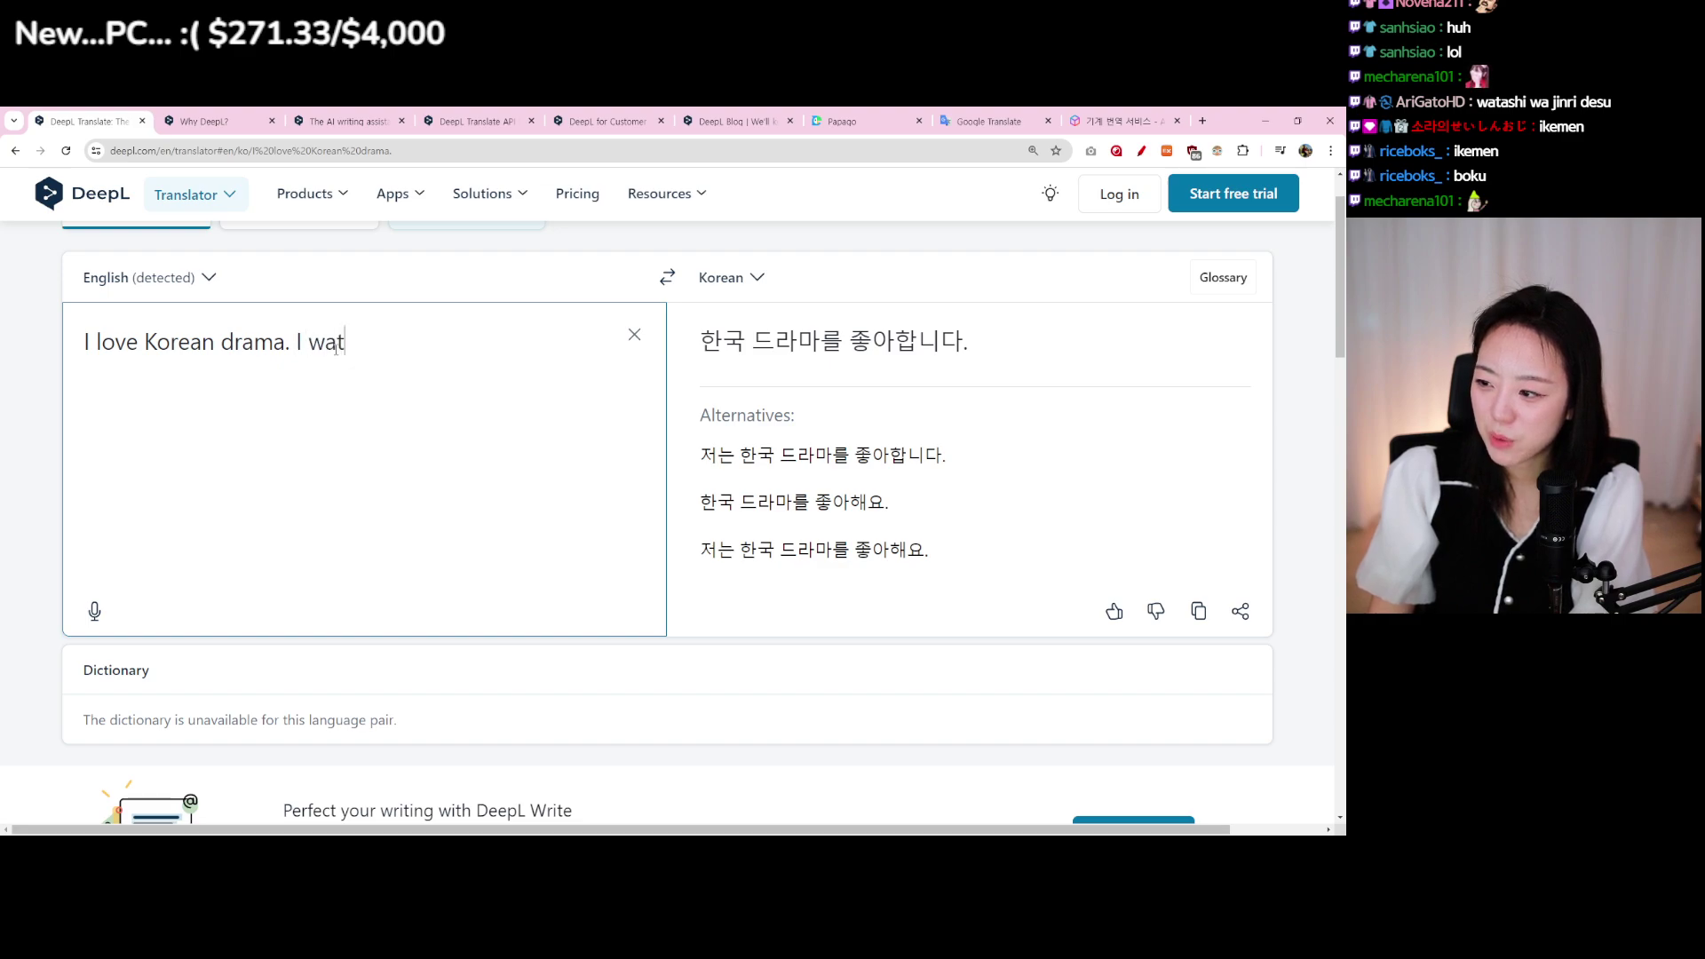
pyautogui.write('ched one the othe')
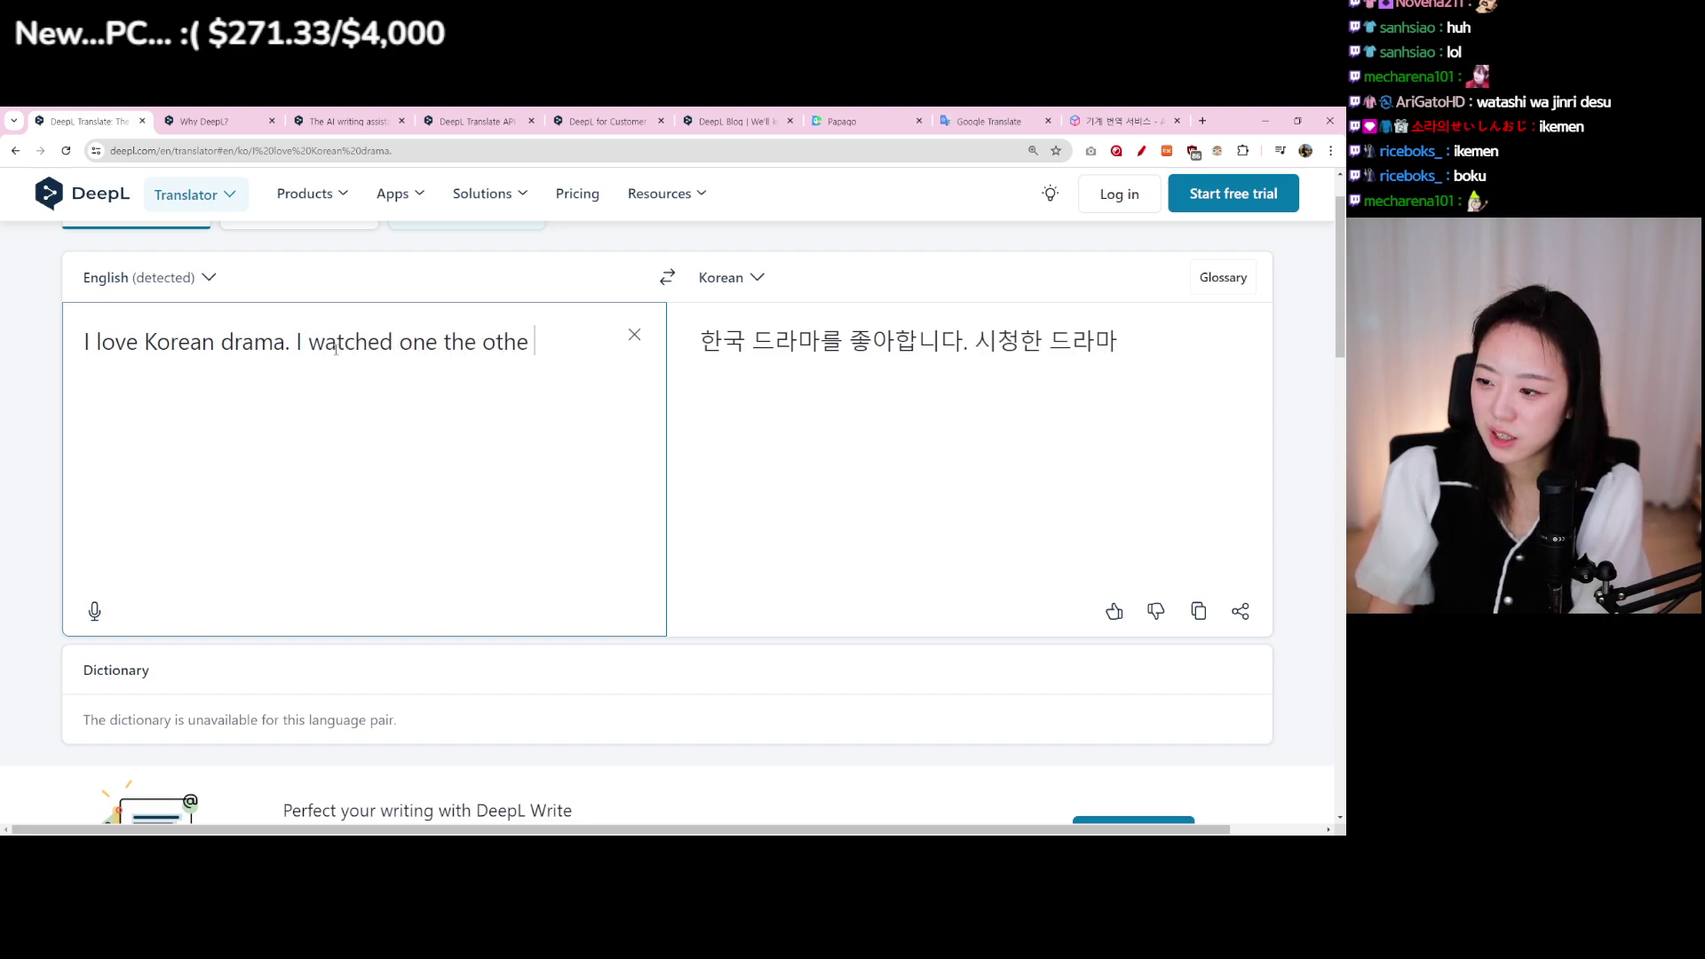
pyautogui.write('r day cal')
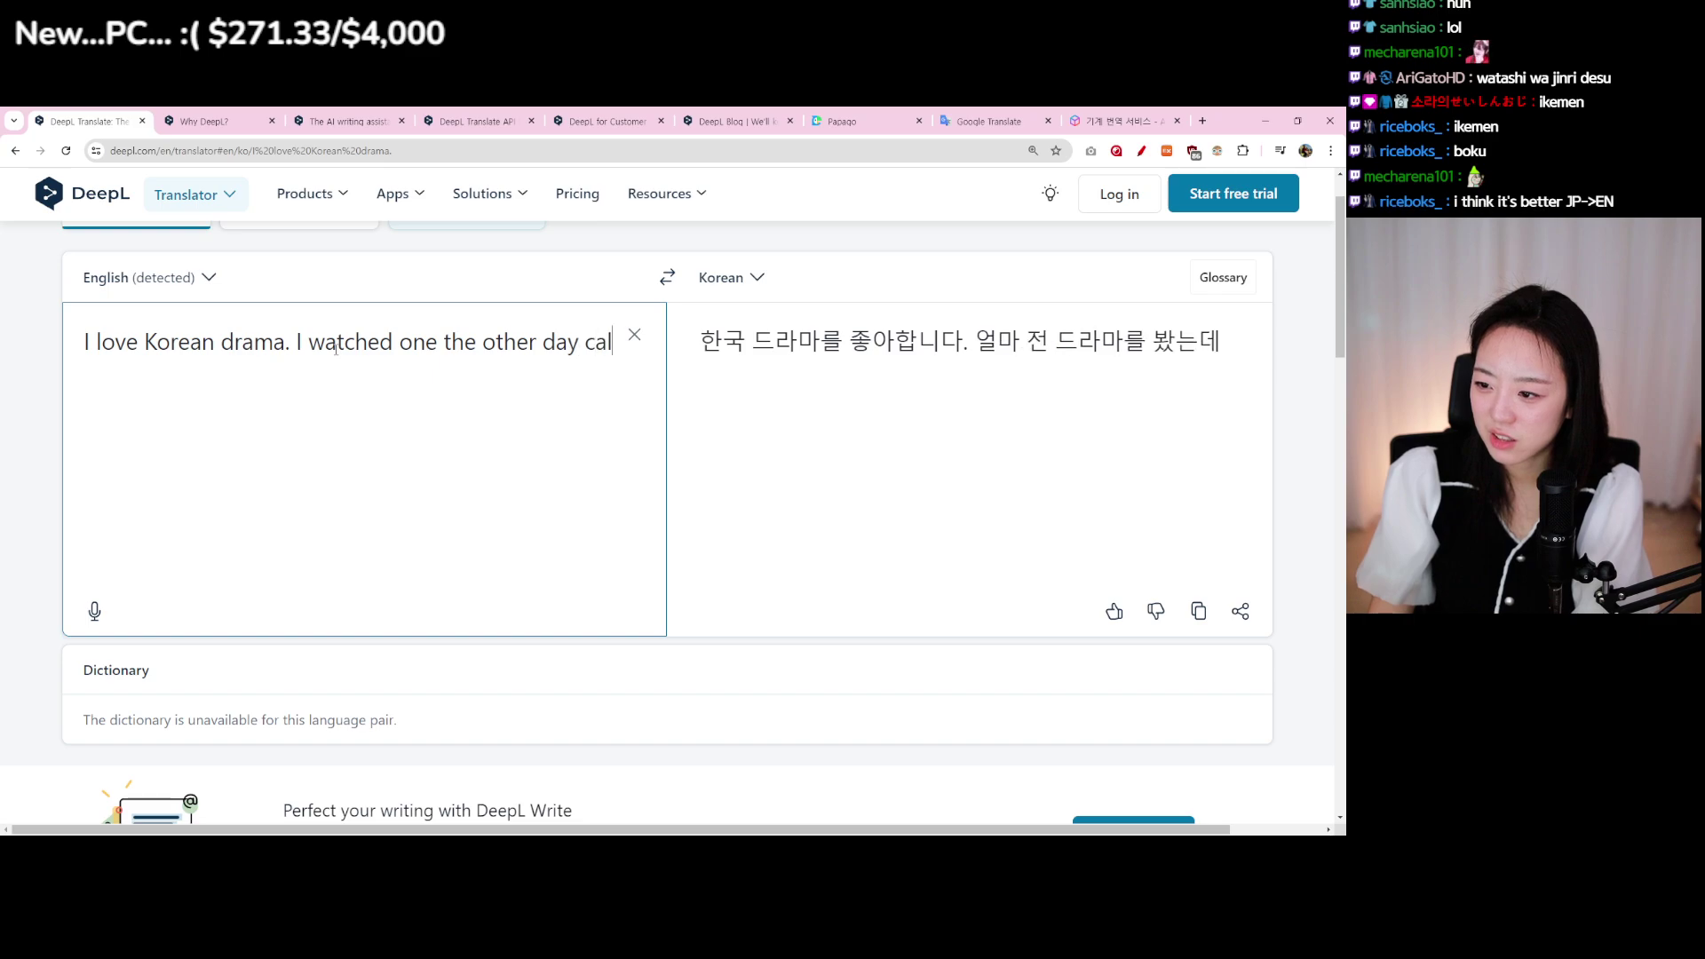
pyautogui.write('led, Queen ')
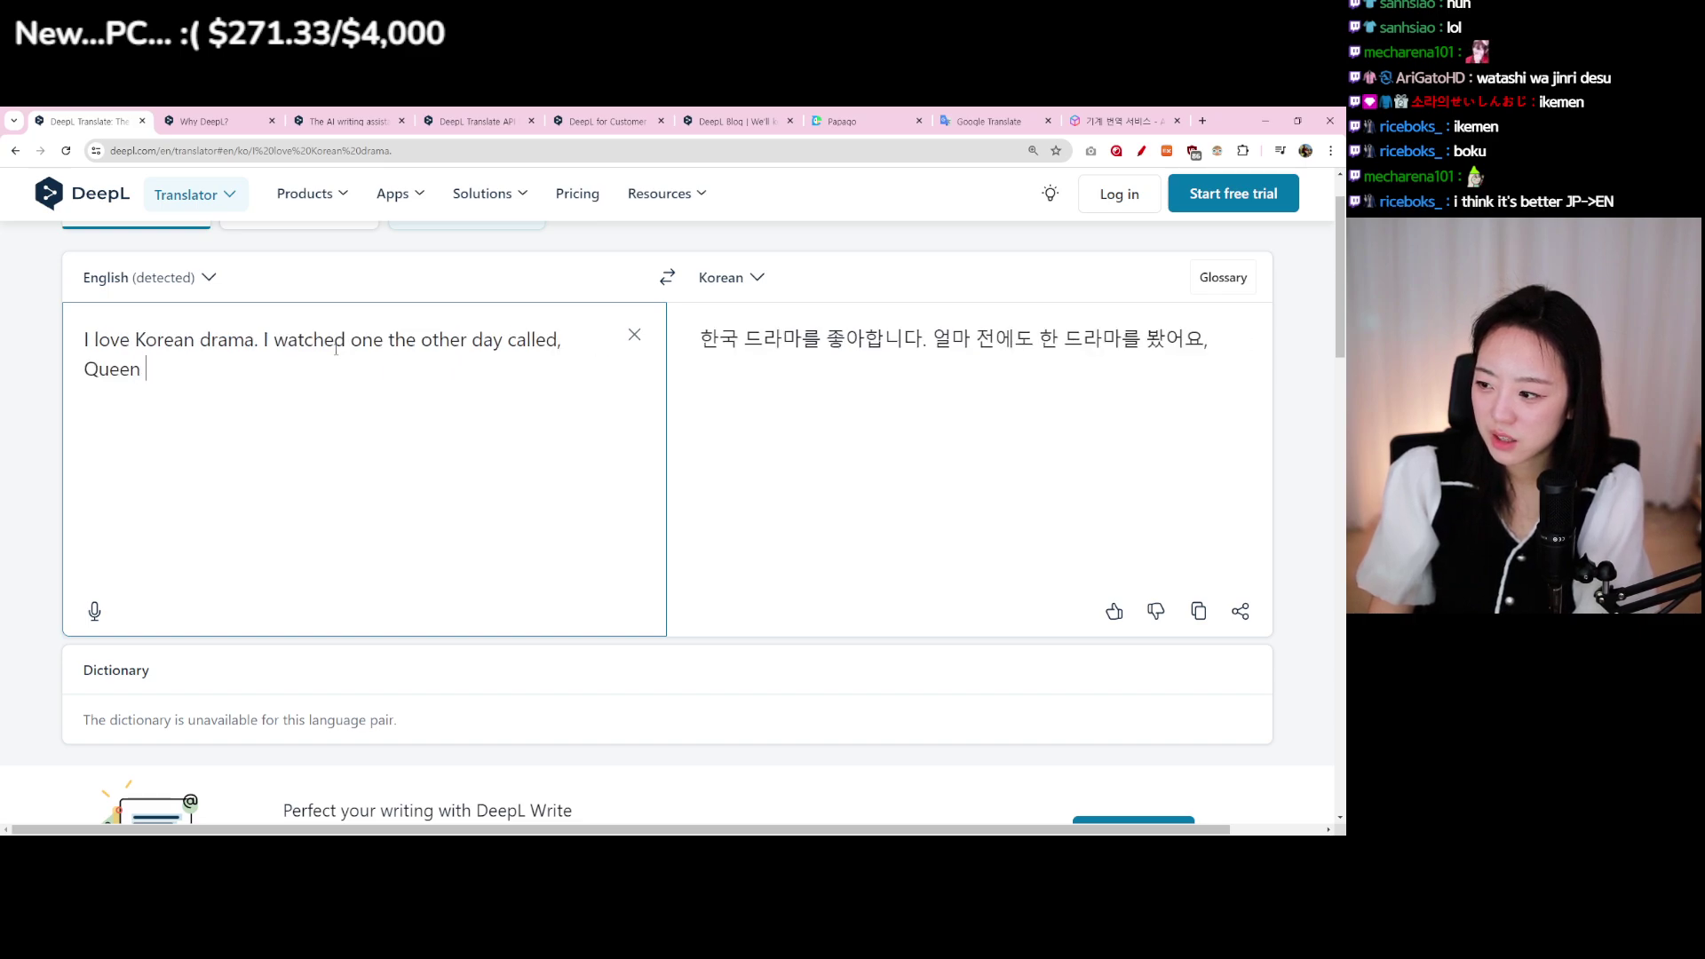
pyautogui.write('of tears a')
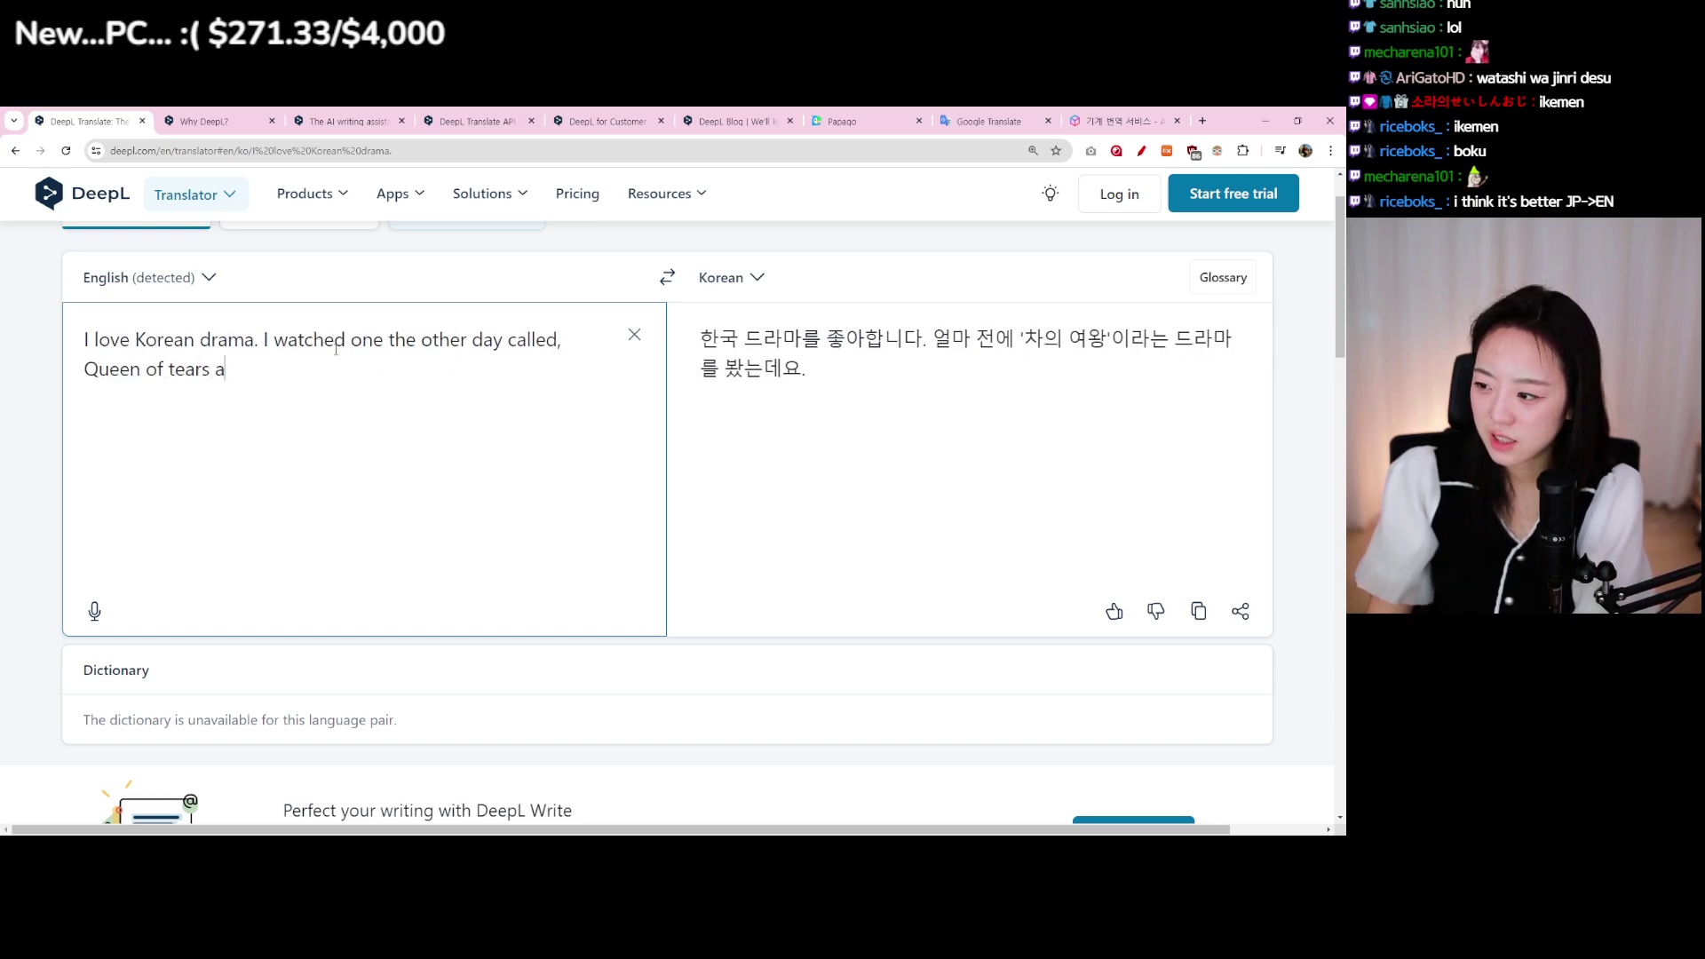
pyautogui.write('nd s')
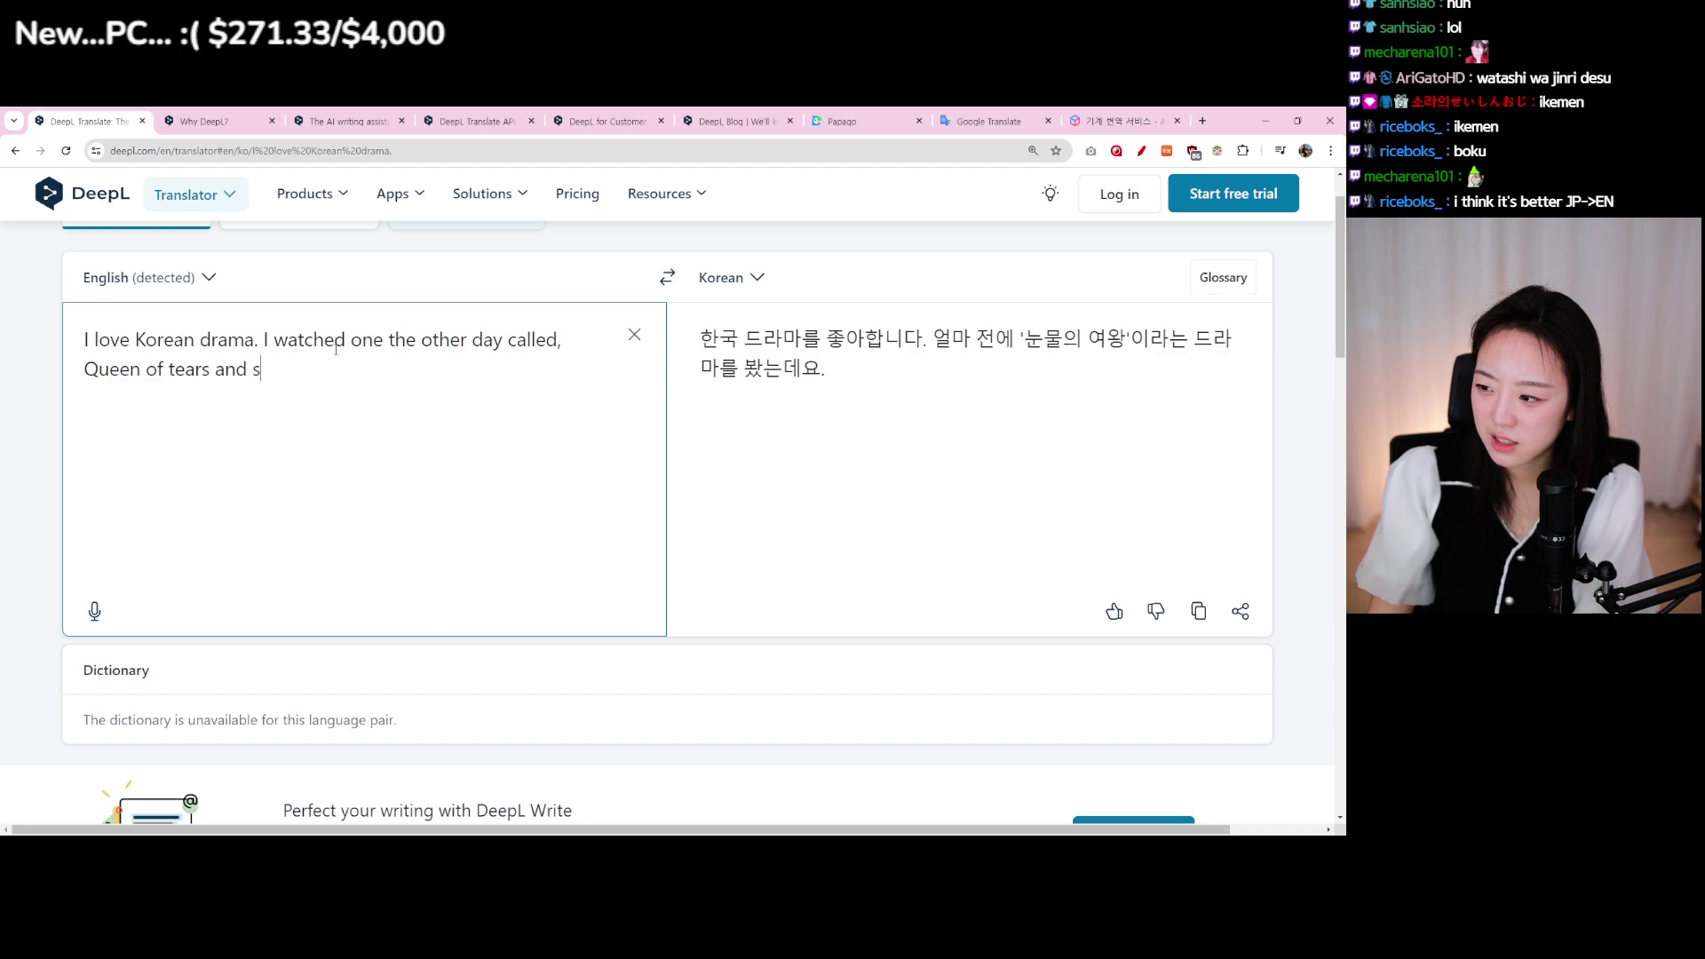
pyautogui.write('eeing Kim S')
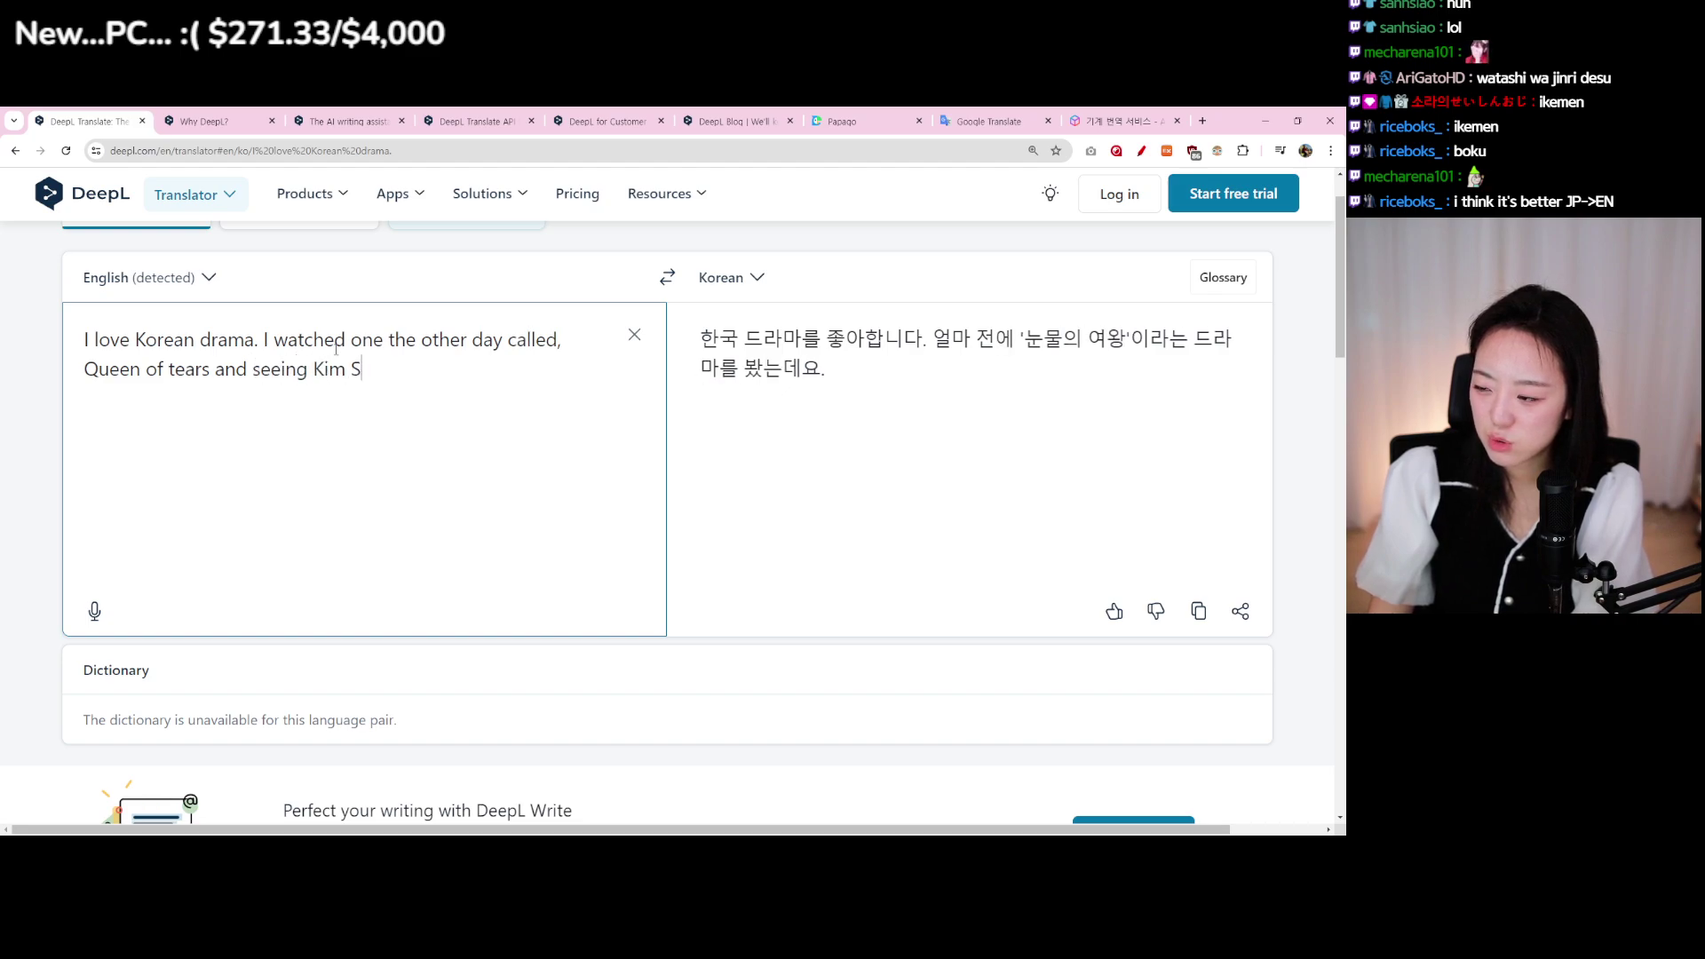
pyautogui.write('uhyun')
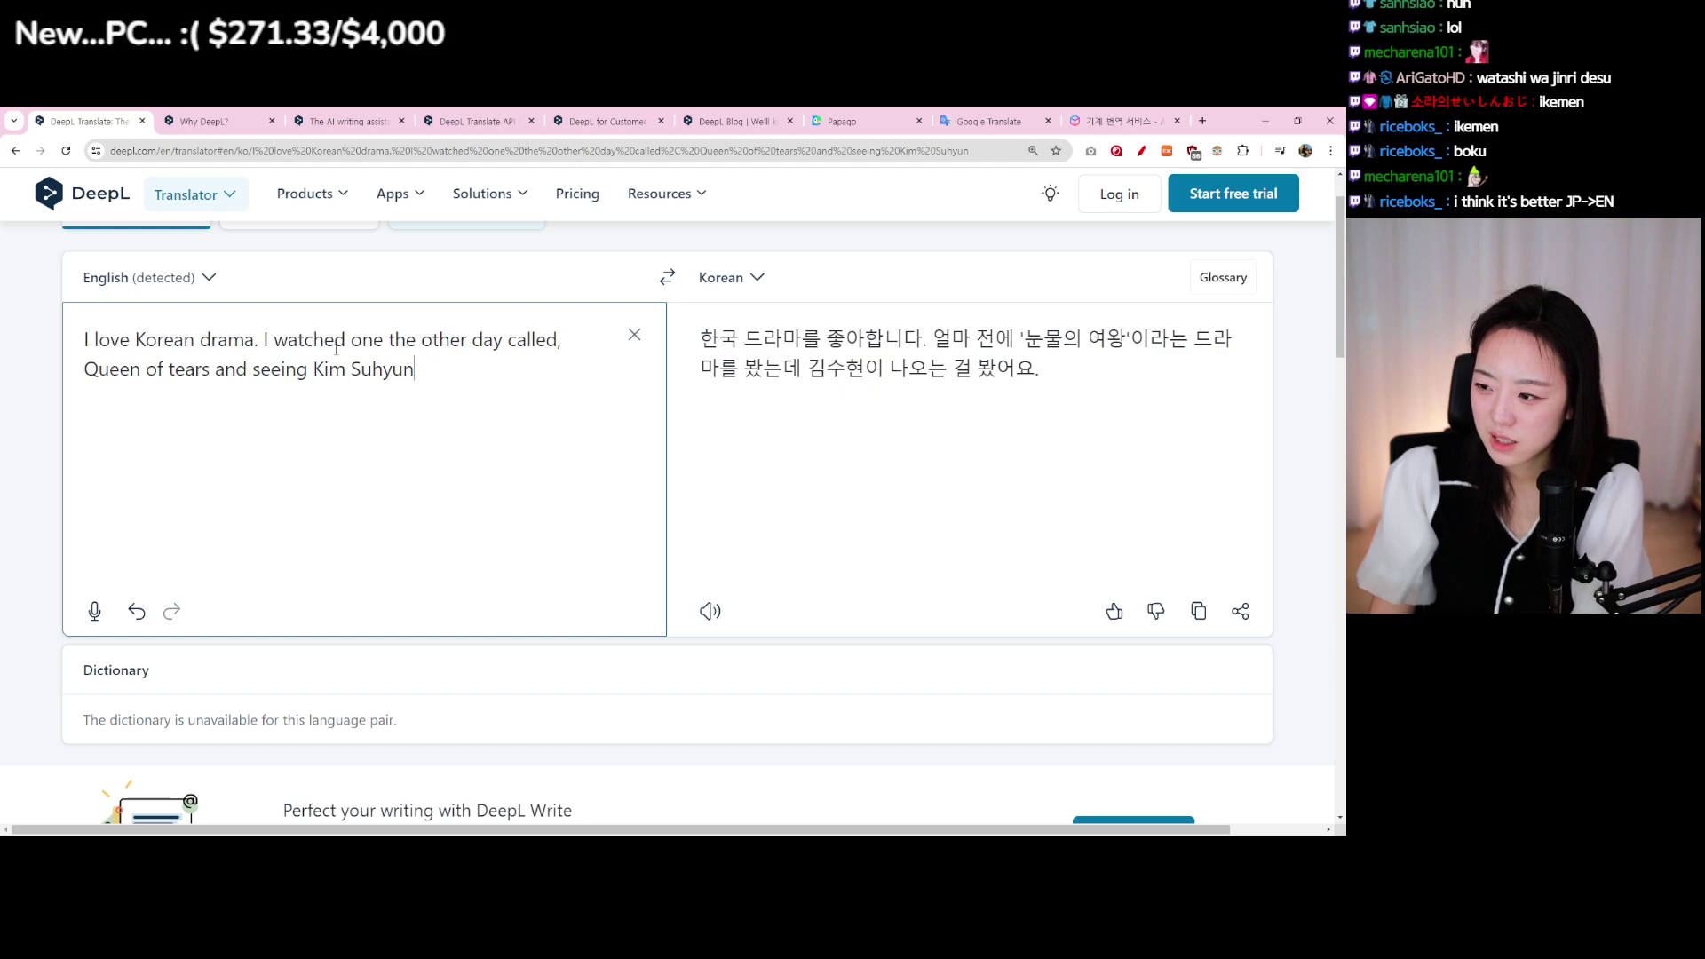
pyautogui.write(', ')
pyautogui.write('ade ')
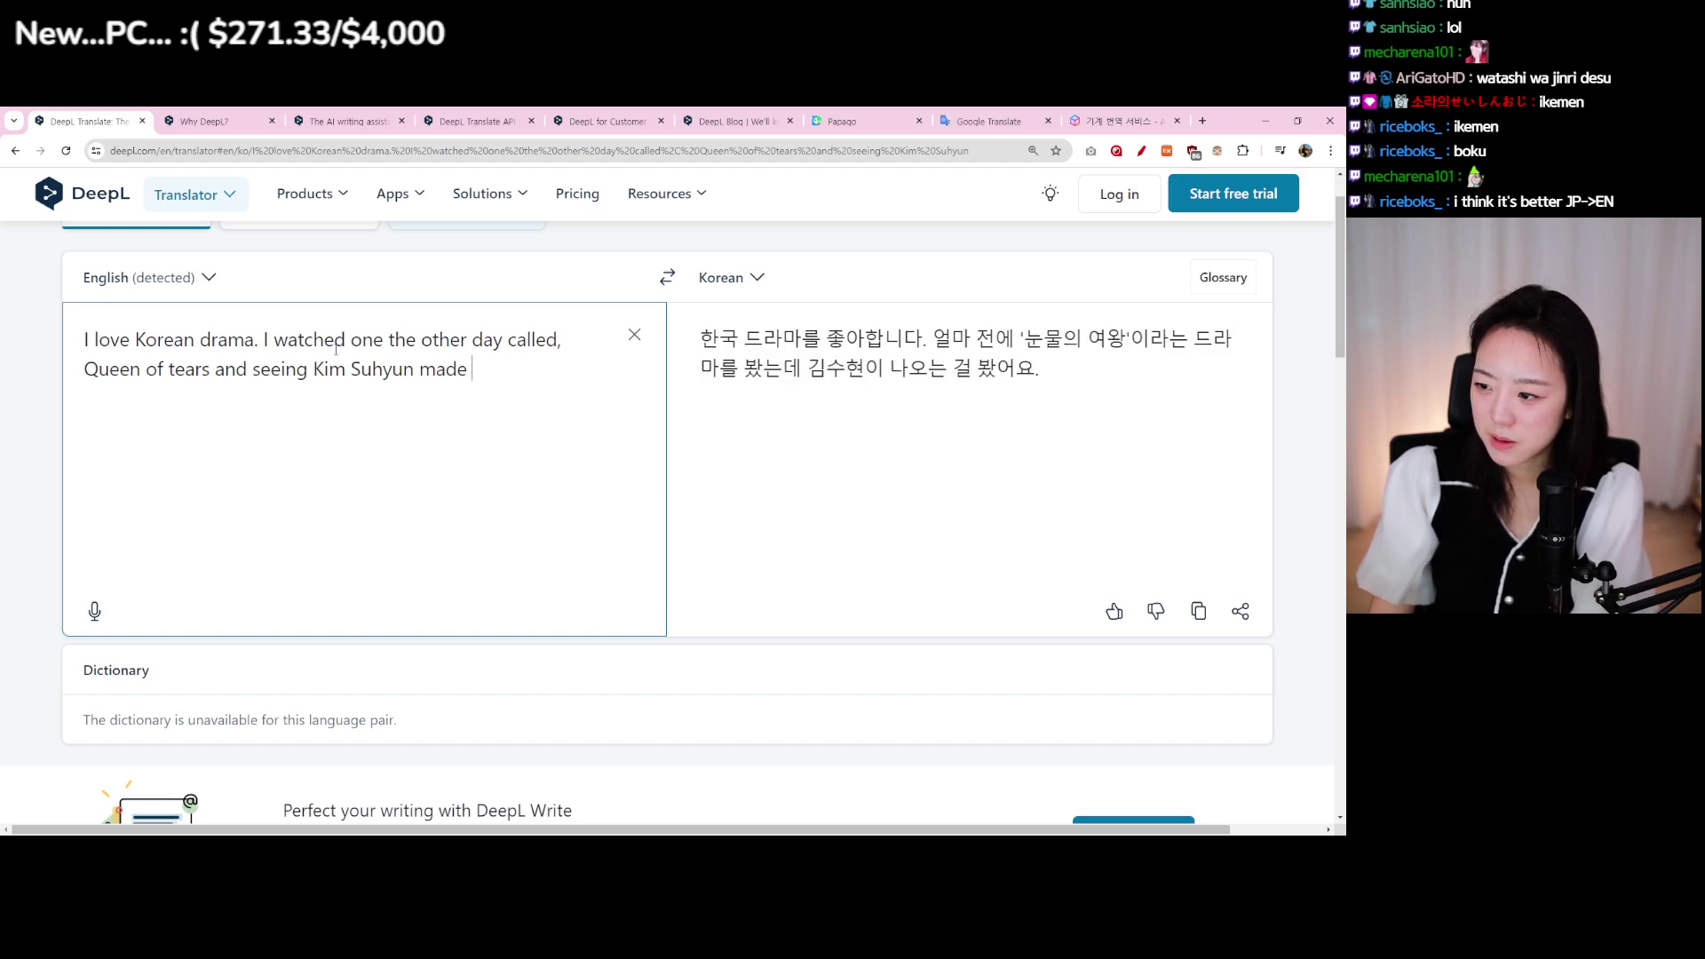
pyautogui.write('me want to marry him. ')
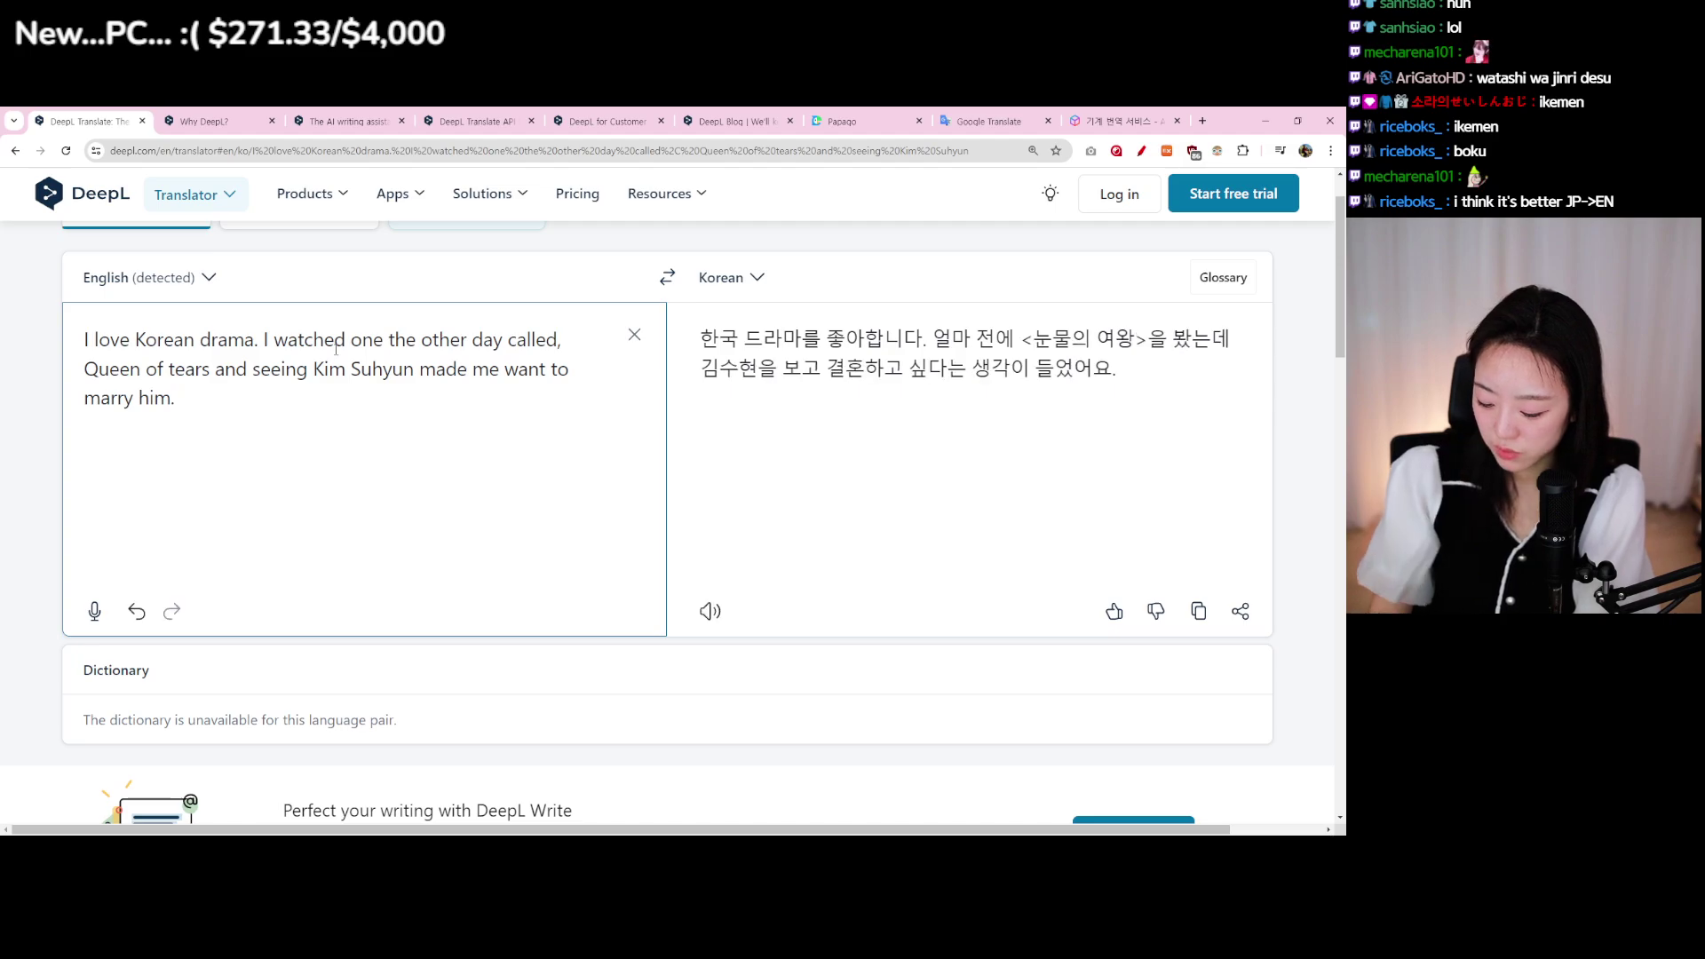
# Step: Add the question "Do you think there are guys like him in real world?" to the source text
pyautogui.write('Do you think ther')
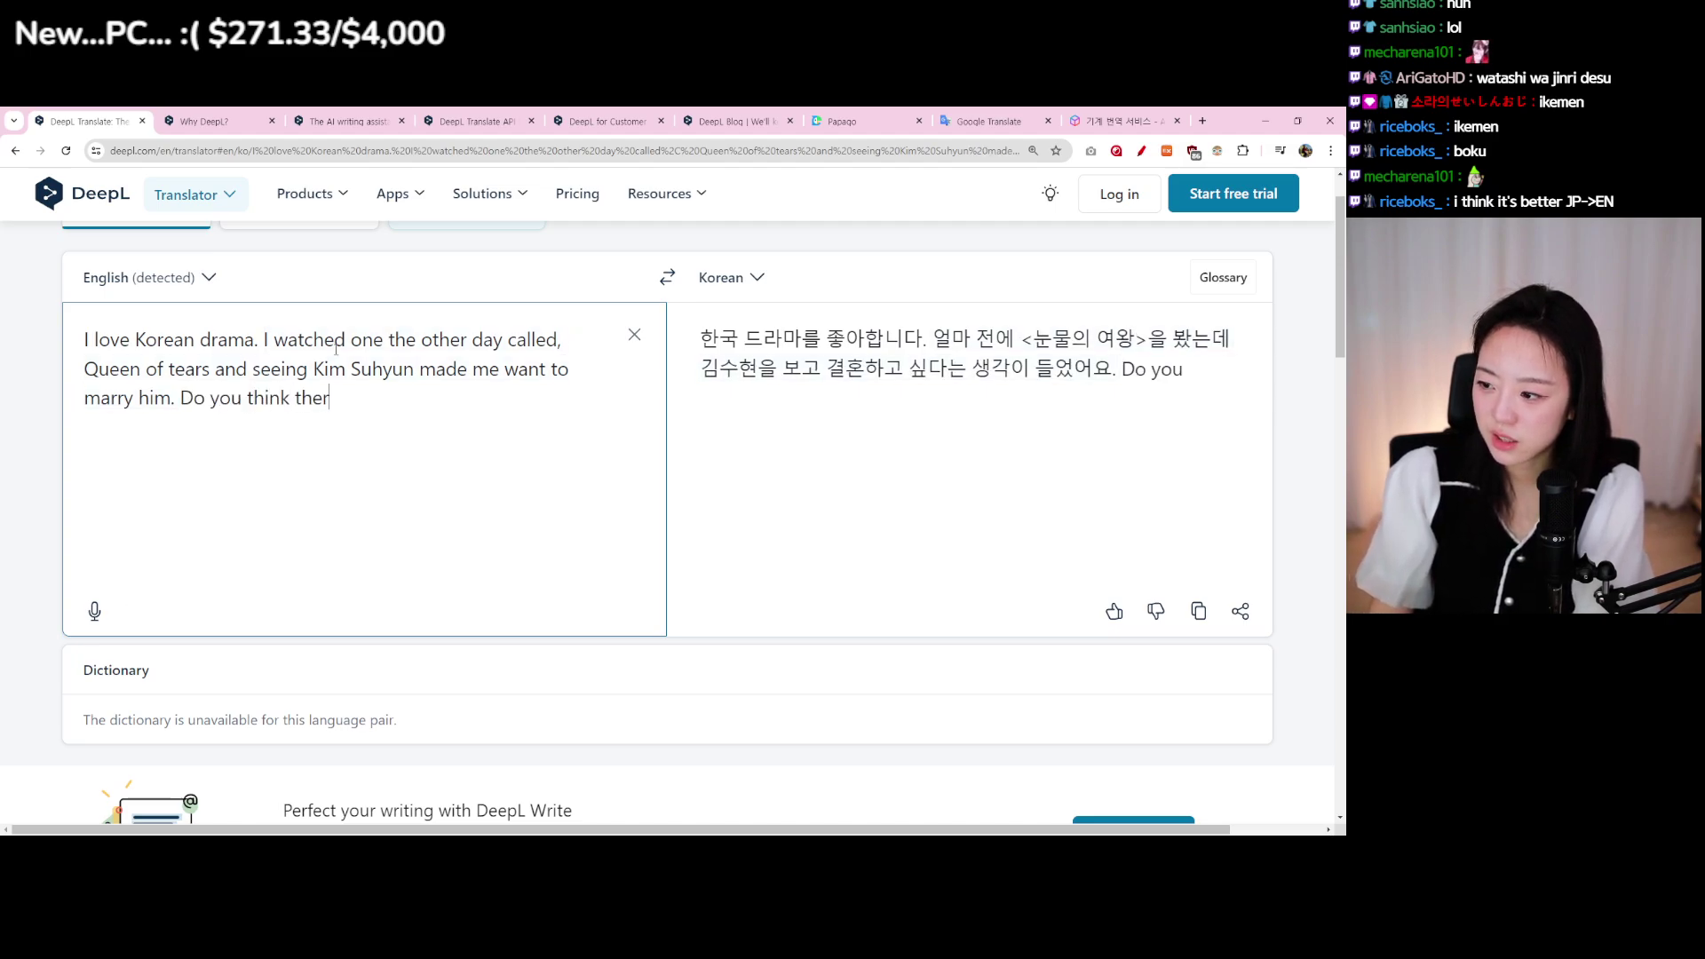
pyautogui.write('e are guys like hi')
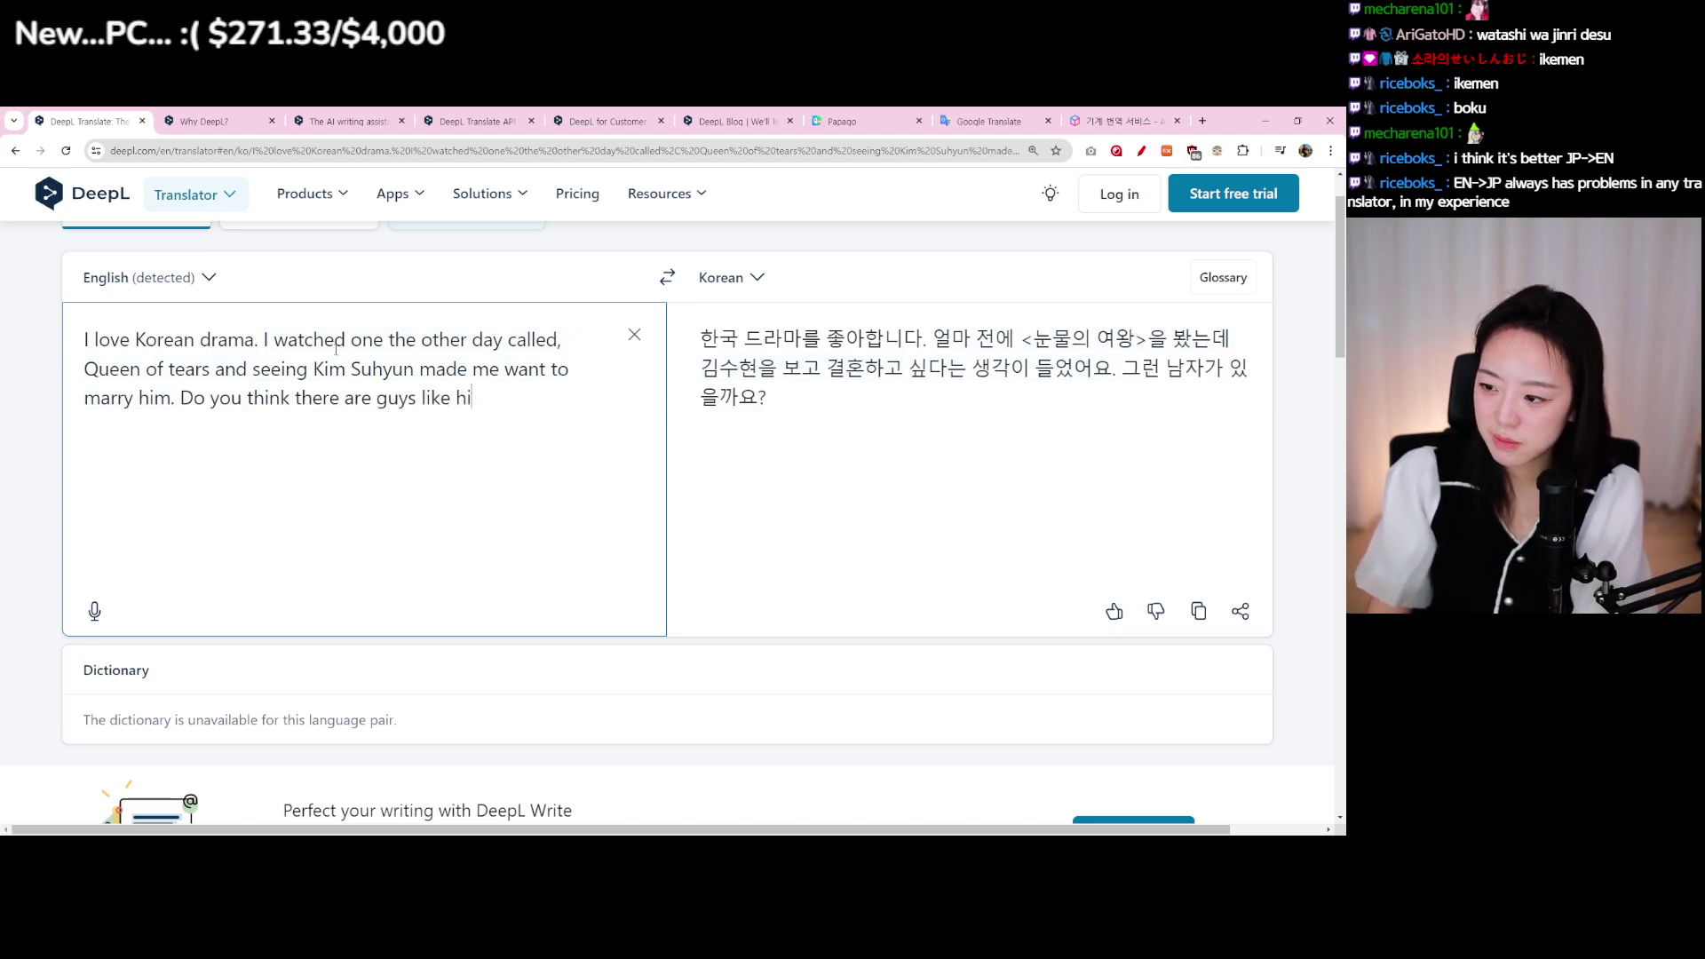
pyautogui.write('m in real world?')
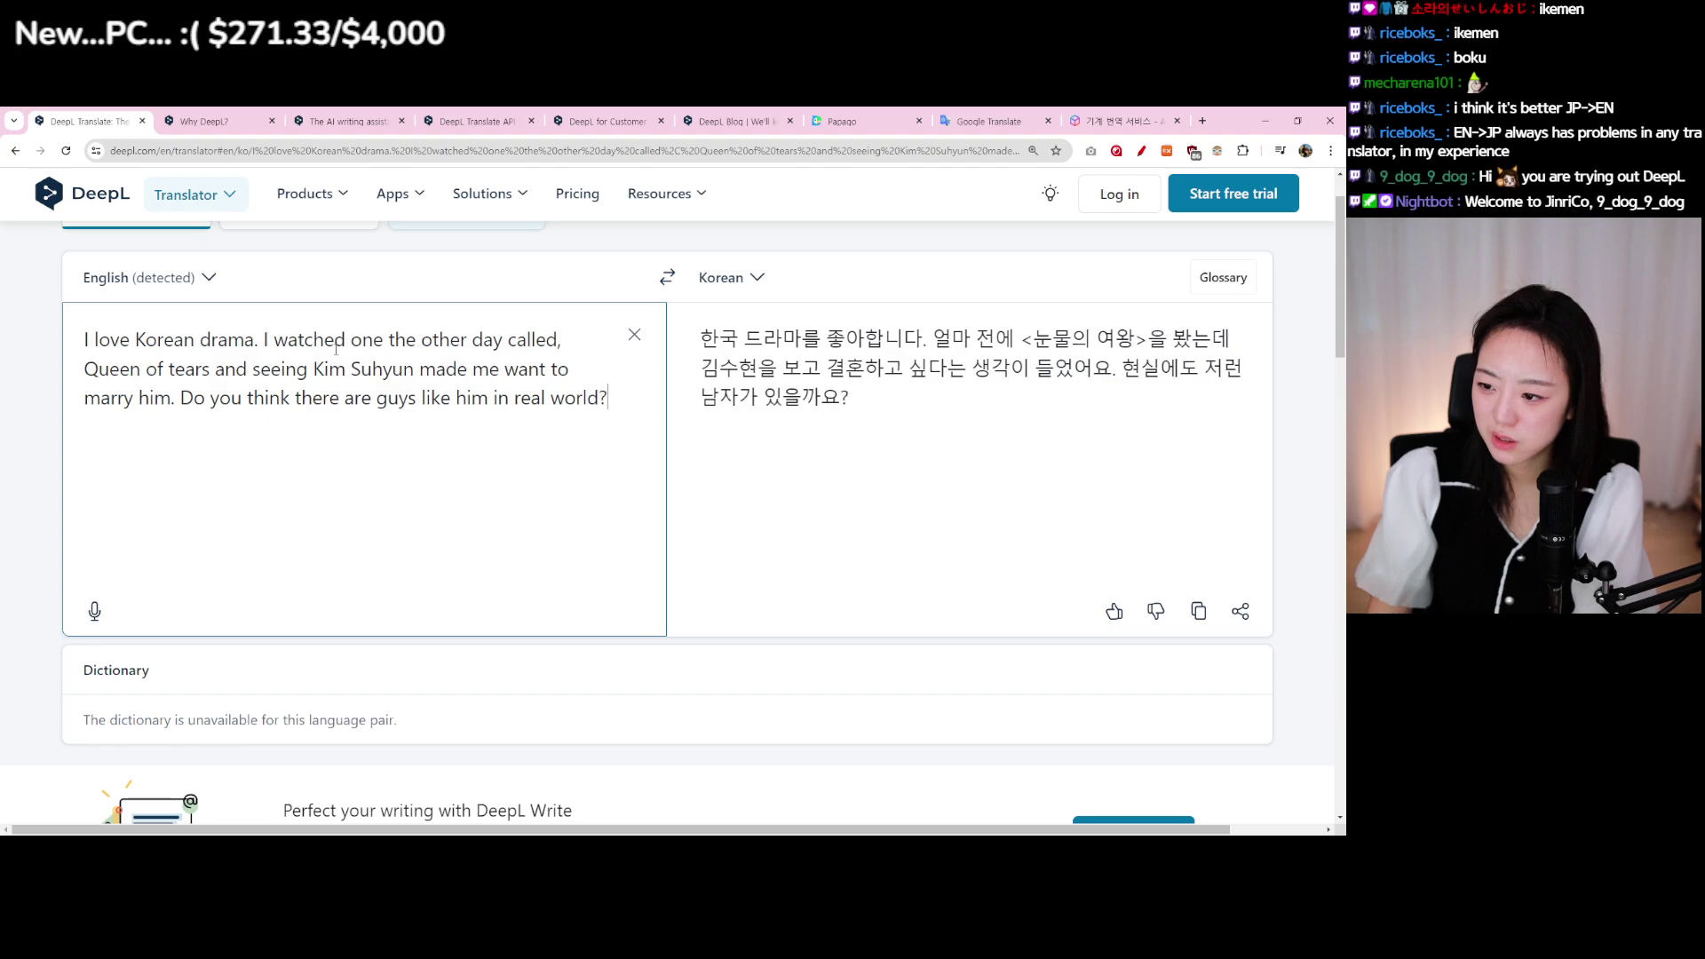
# Step: Finish the source text with "Let me know. Don't forget to follow and sub to my channel."
pyautogui.write(' Let me kno')
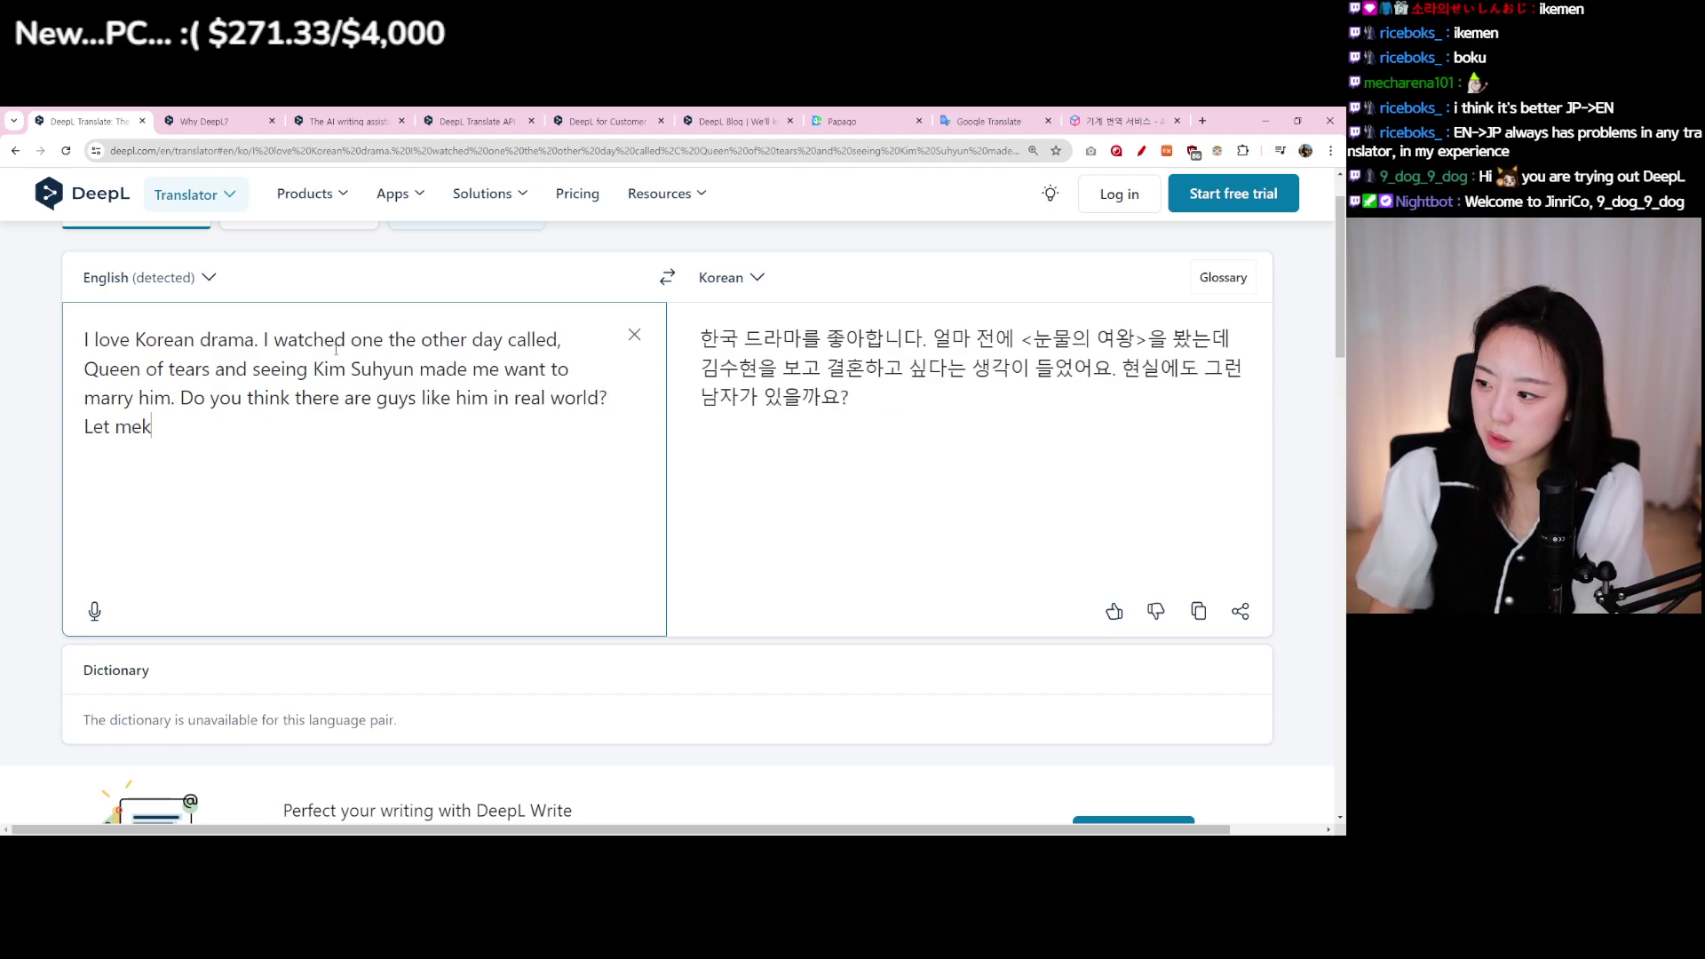
pyautogui.write('w. Don')
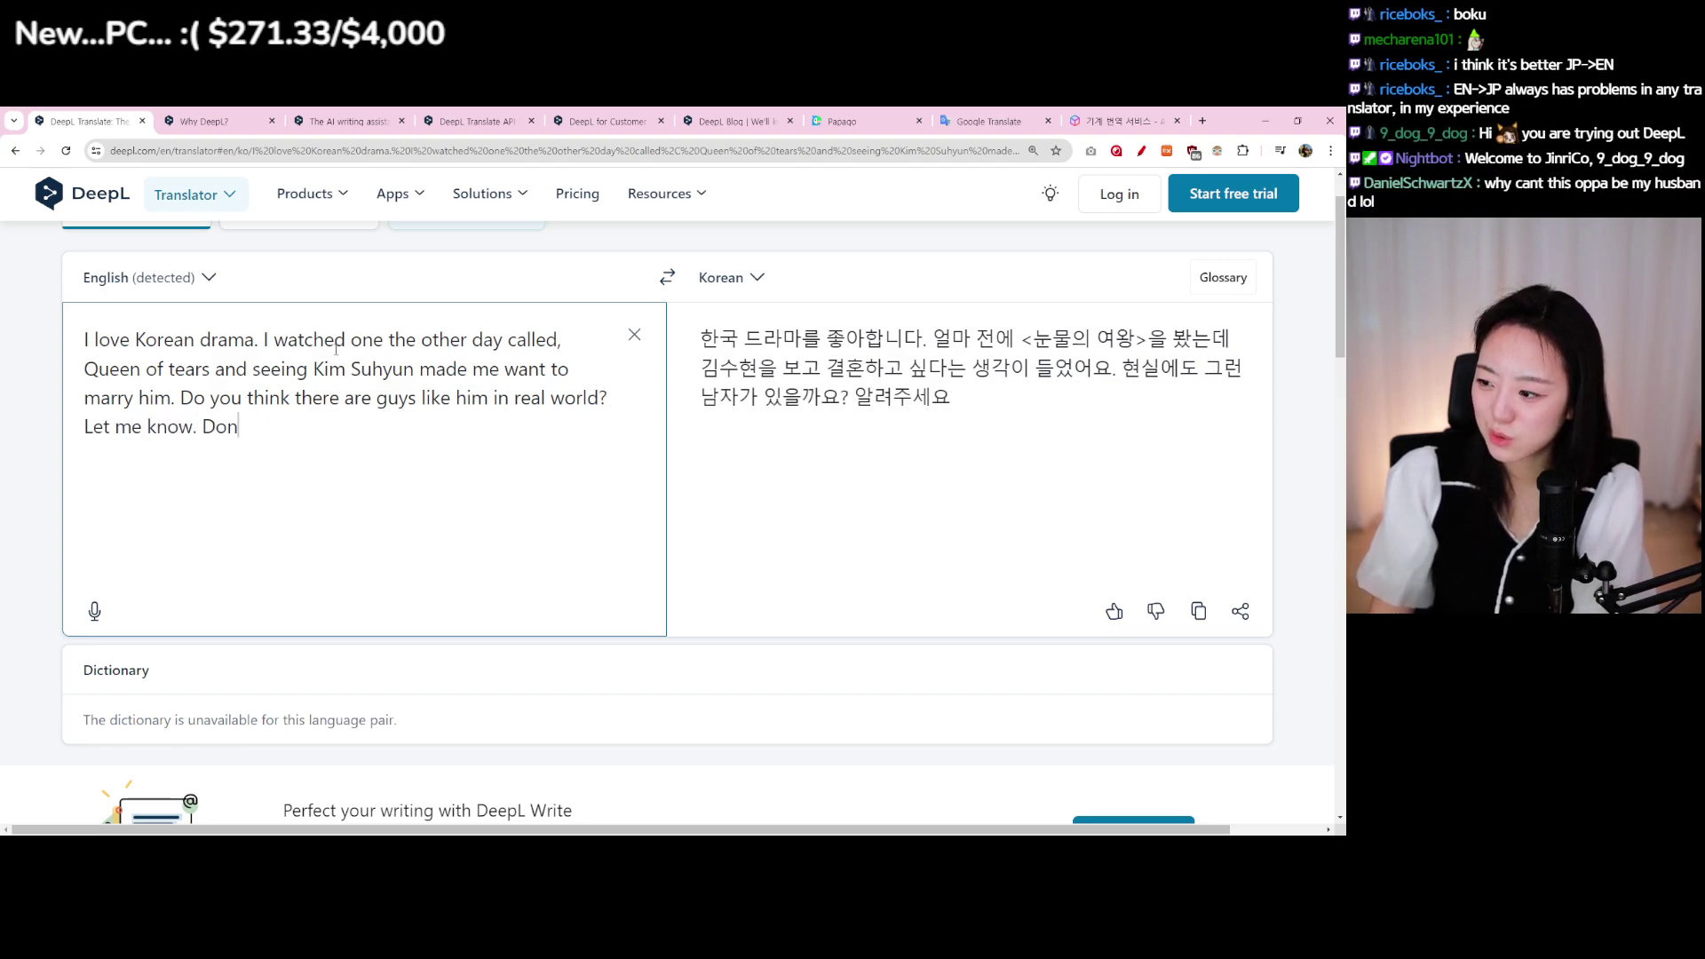
pyautogui.write('t')
pyautogui.press('BackSpace')
pyautogui.write("'t forget t")
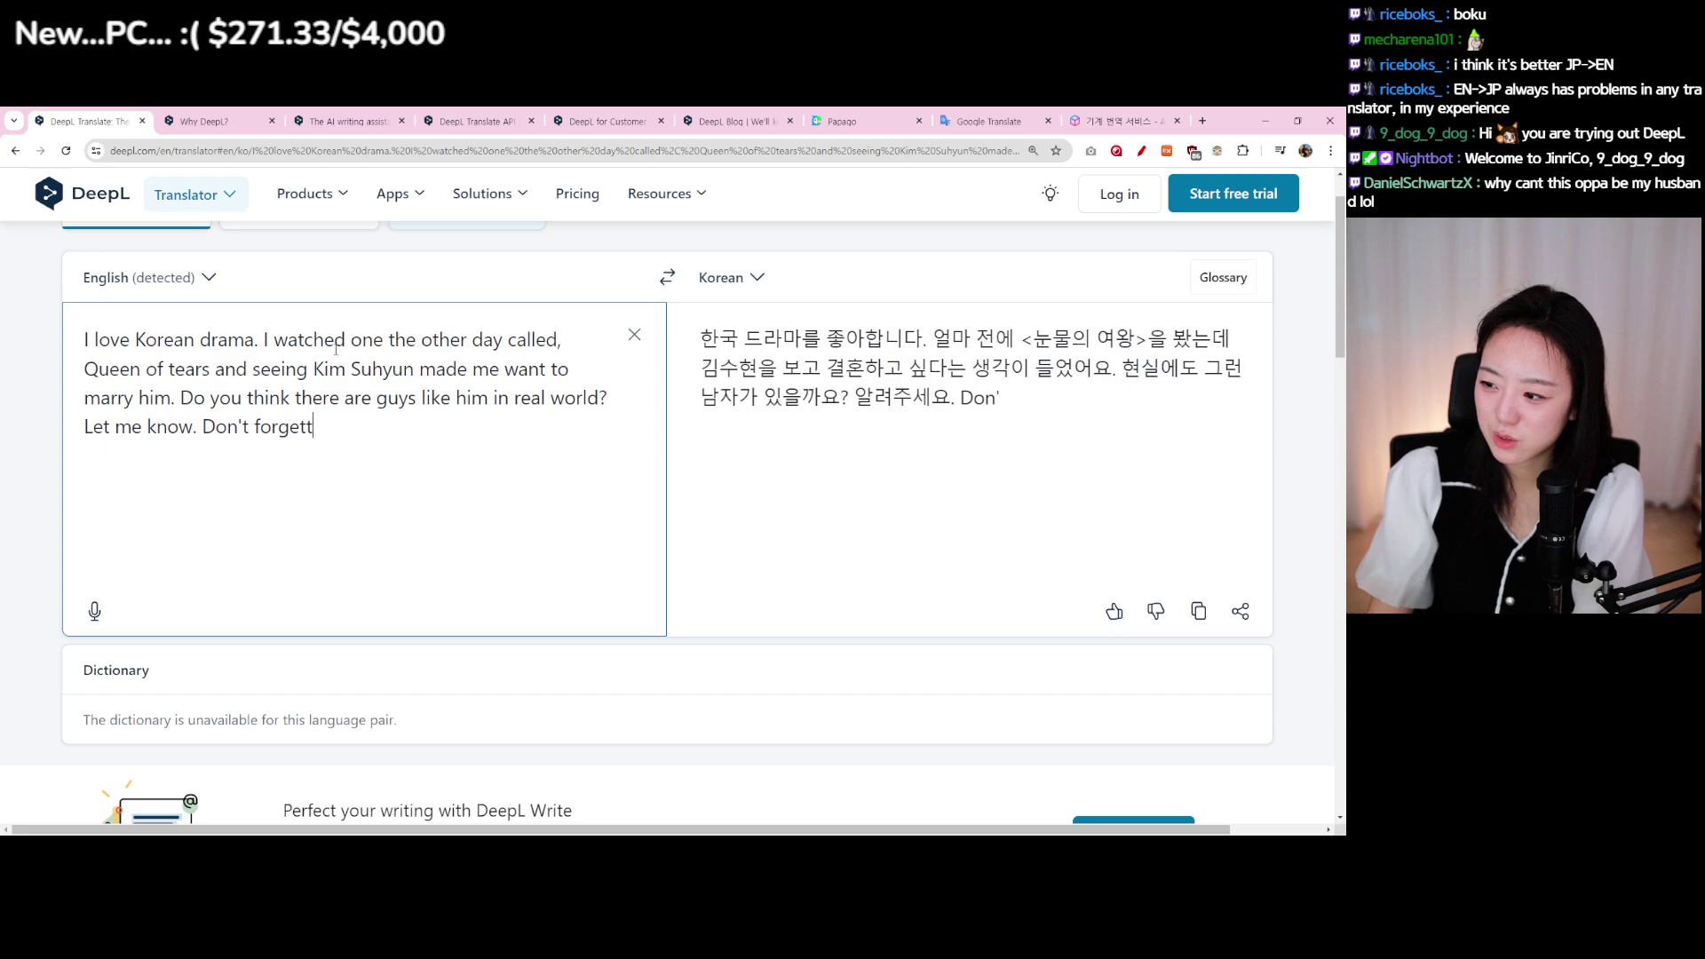
pyautogui.press('BackSpace')
pyautogui.write('to follow and')
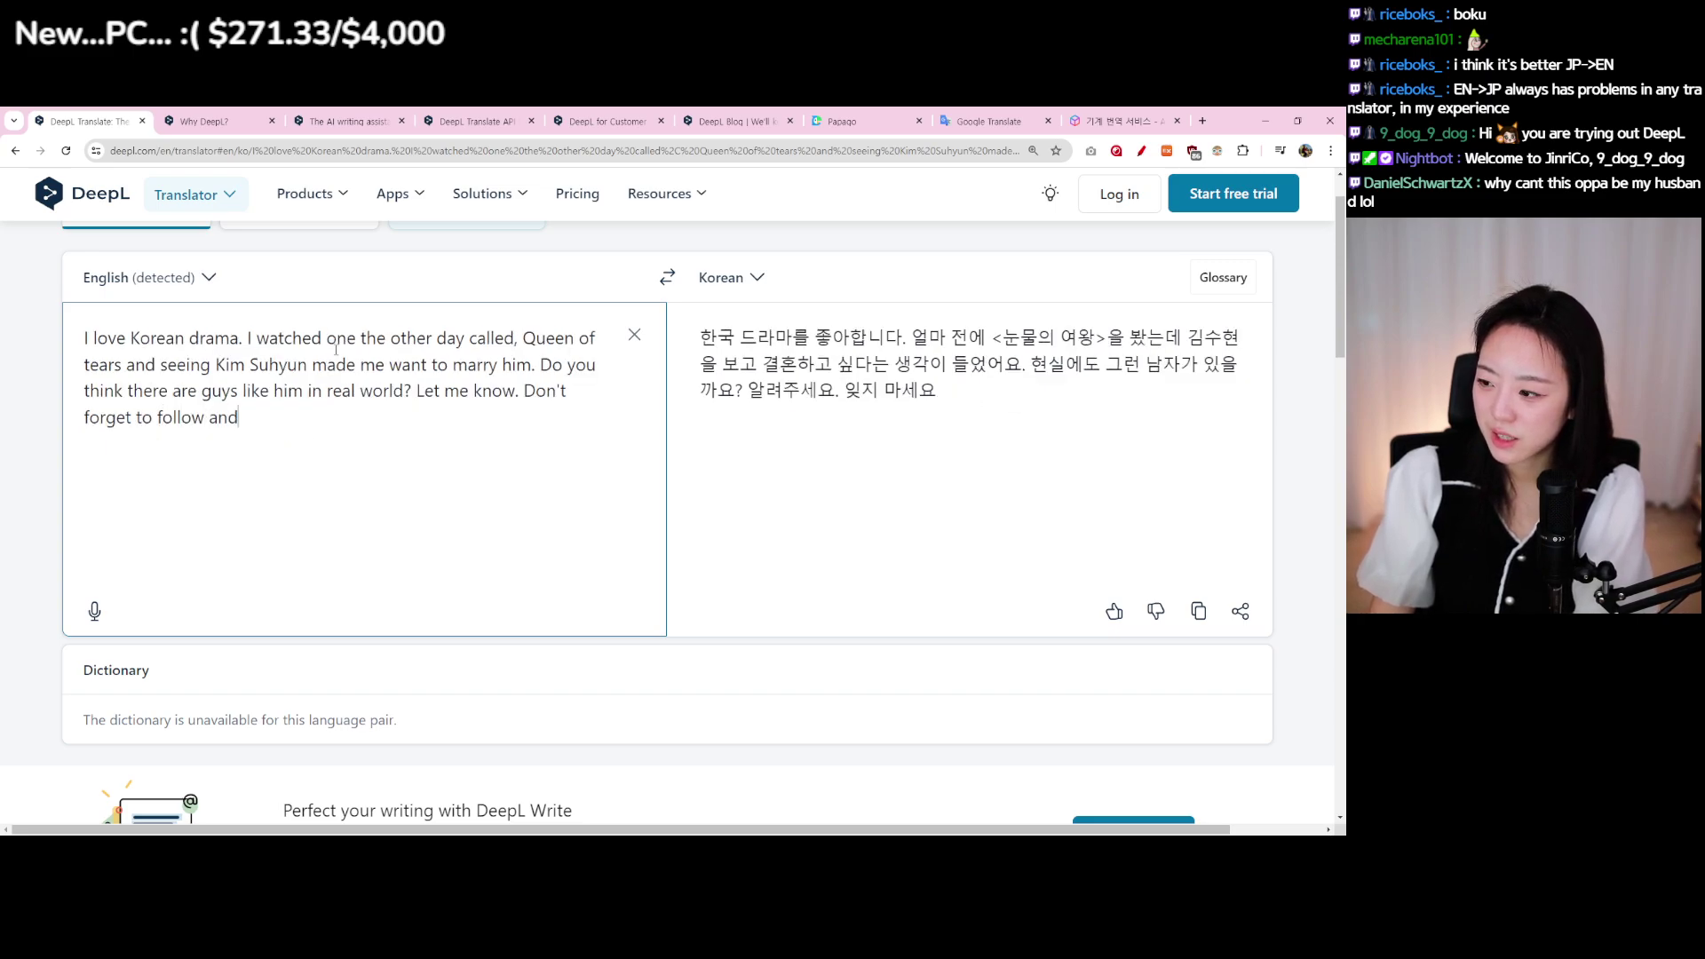
pyautogui.write(' sub to my')
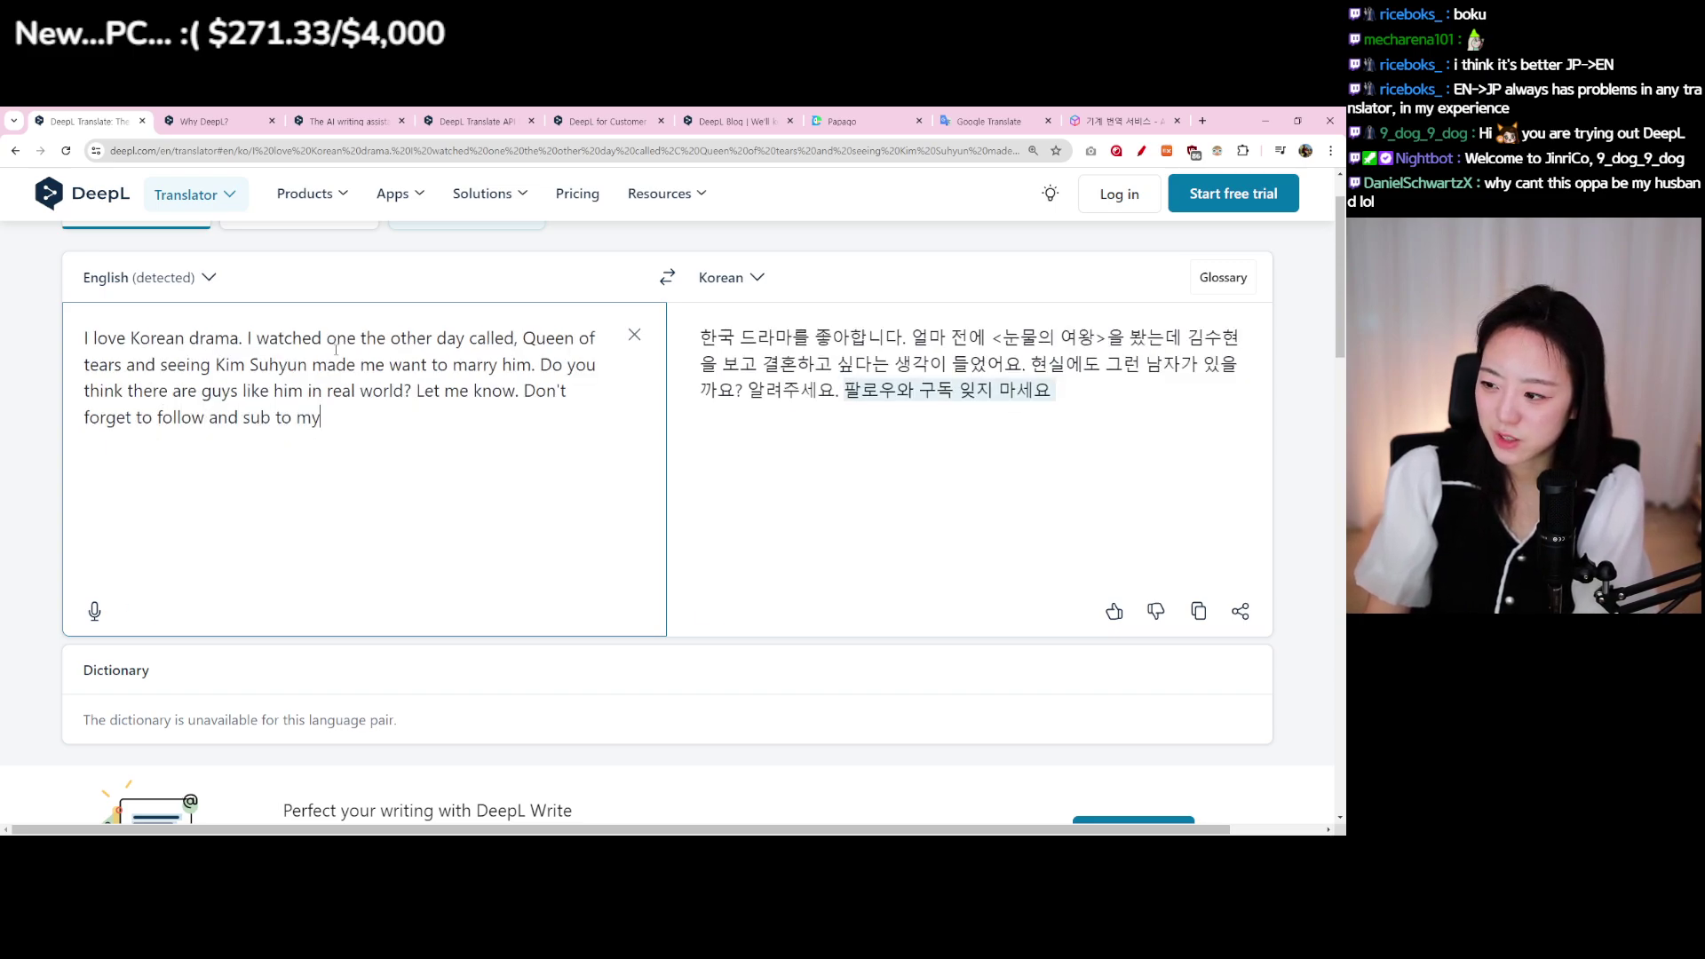
pyautogui.write(' channel.')
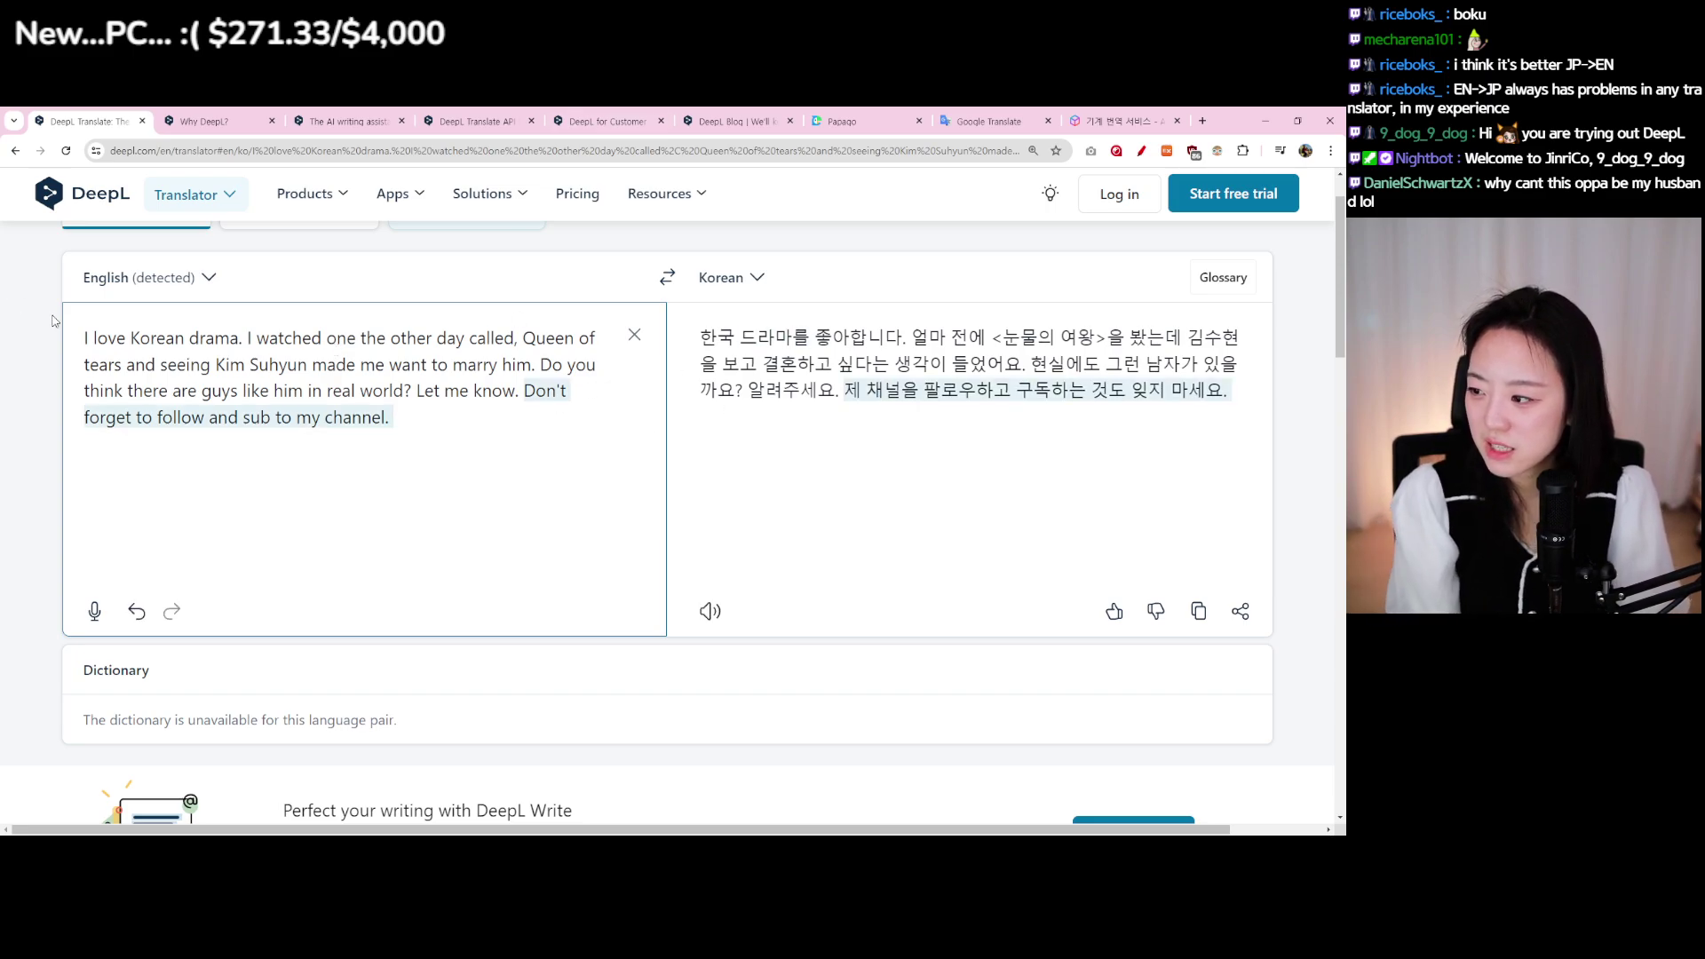
# Step: Reread the English source text from the opening sentence through "and sub to my channel."
pyautogui.moveTo(85, 338); pyautogui.dragTo(269, 338)
pyautogui.click(327, 338)
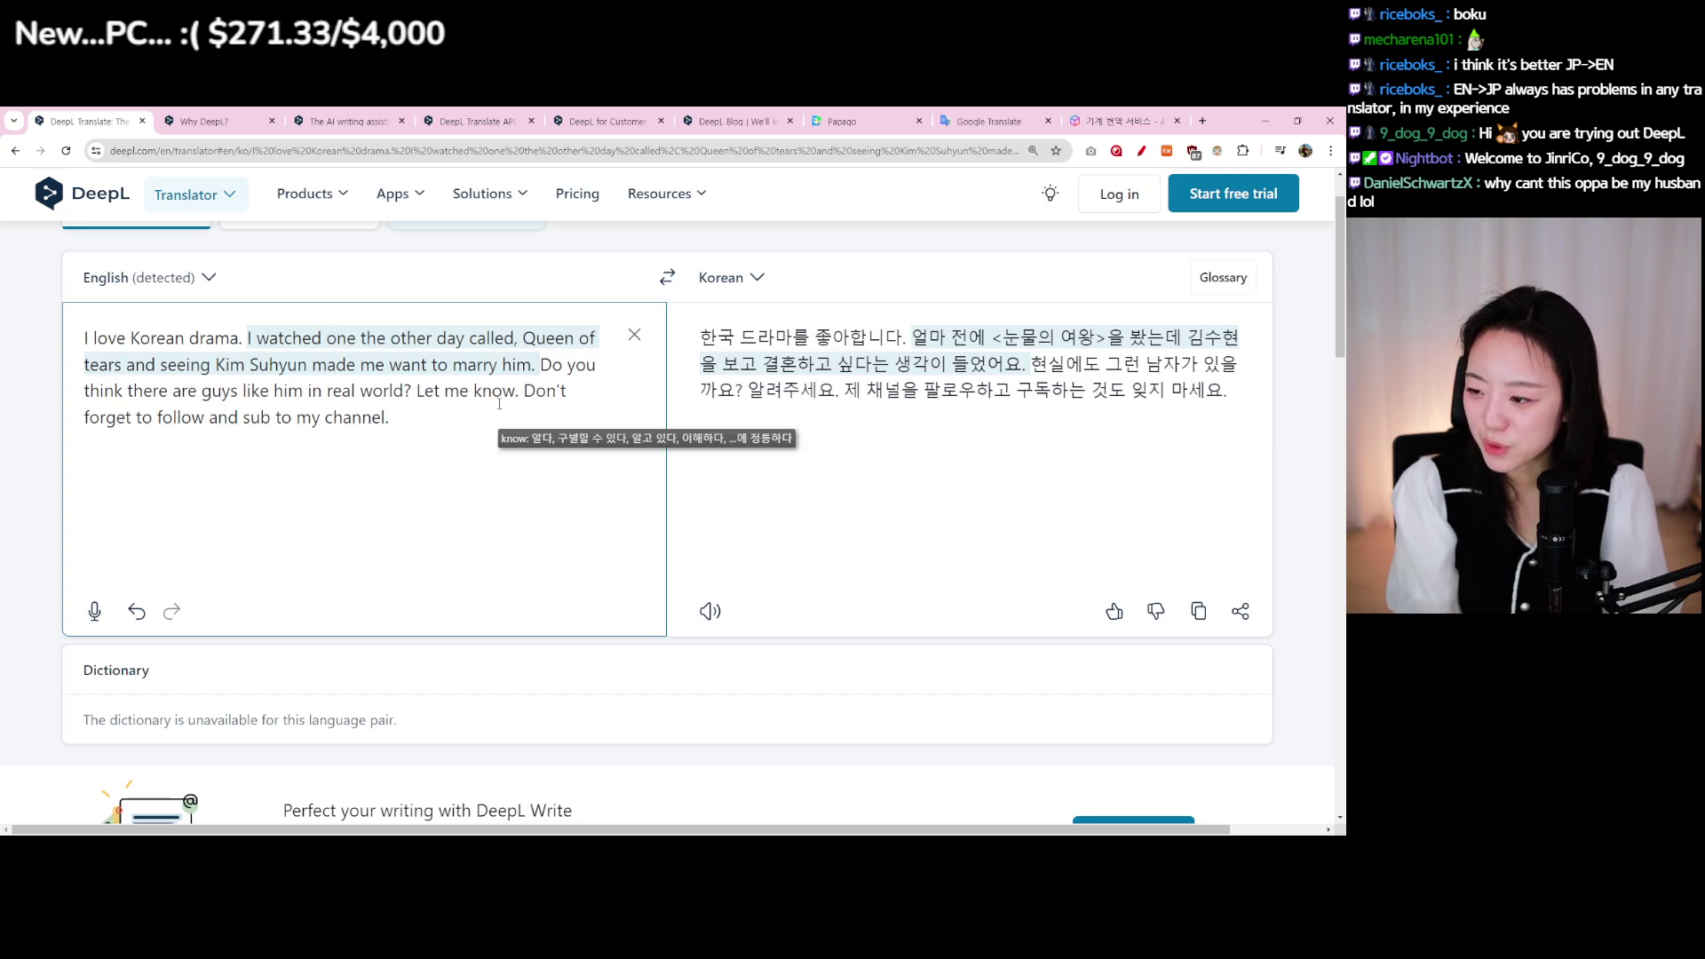
pyautogui.moveTo(208, 418); pyautogui.dragTo(487, 426)
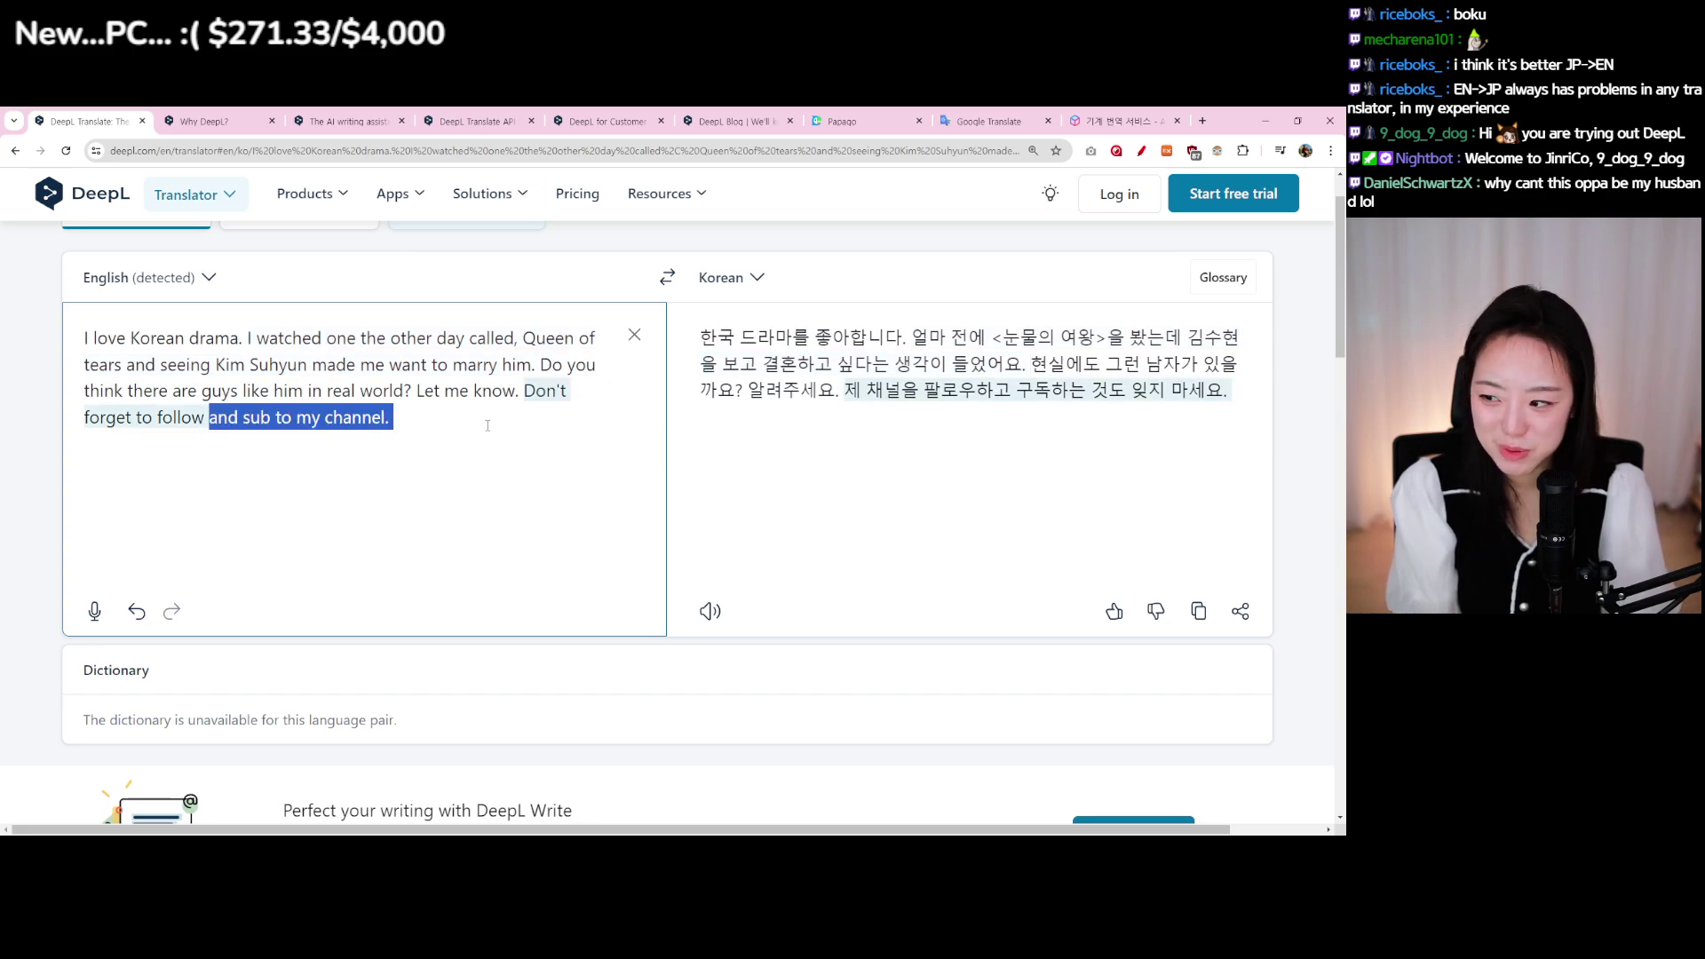
pyautogui.click(488, 425)
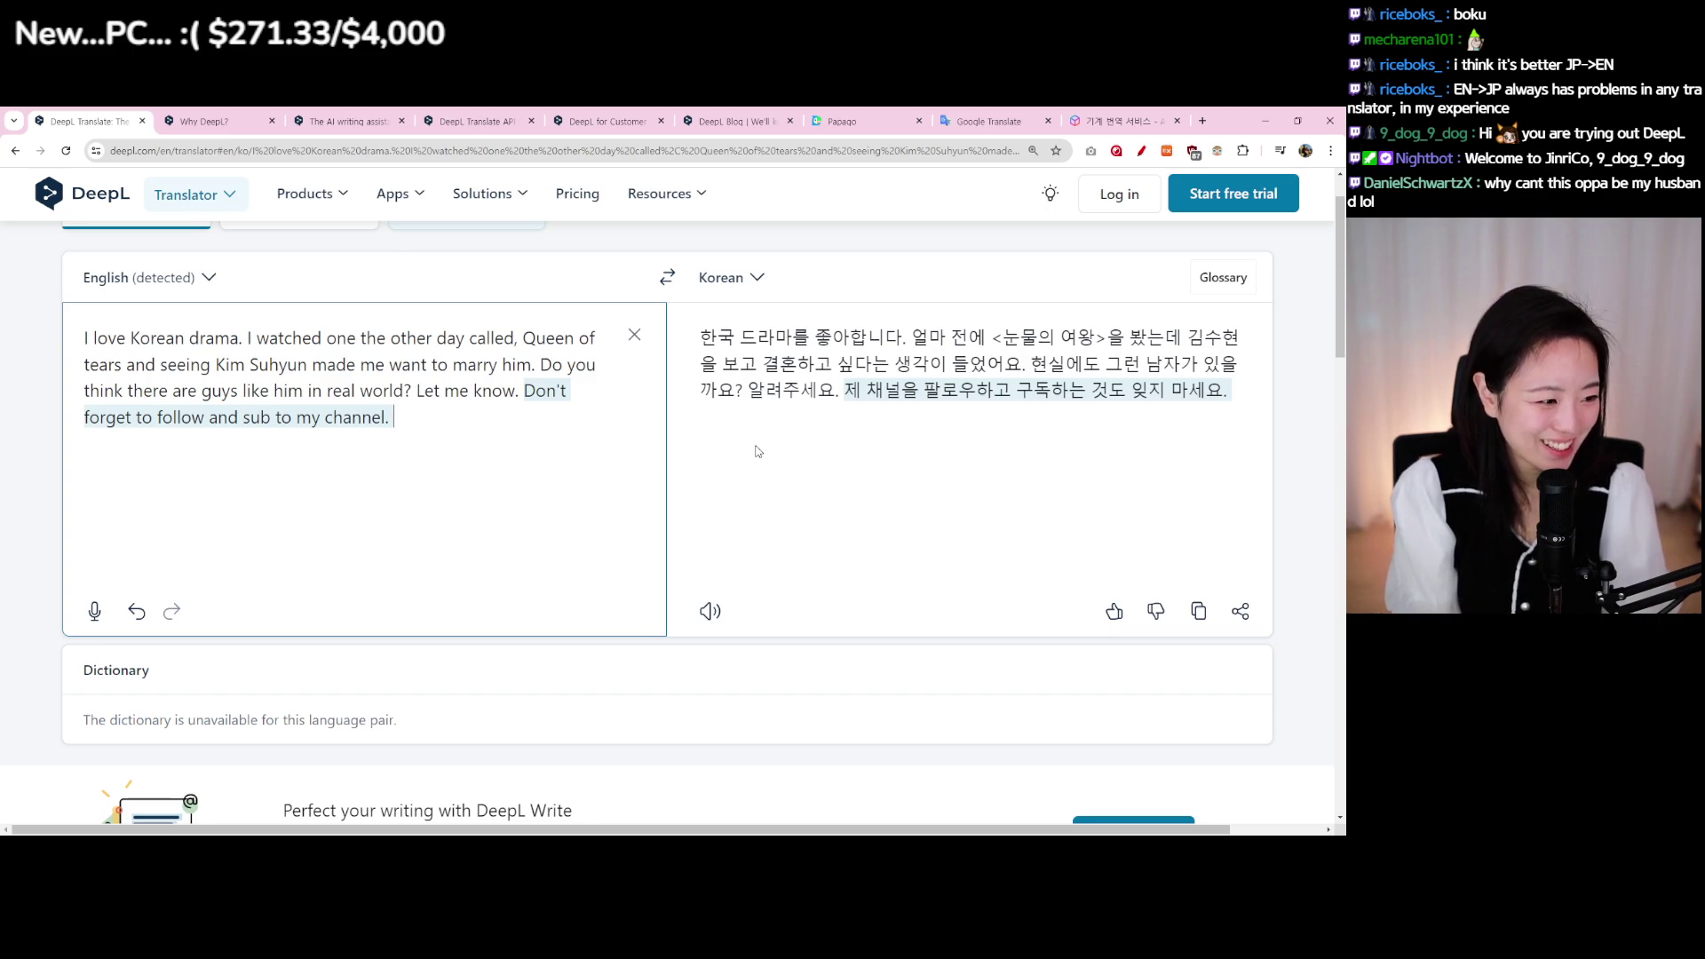
# Step: Read through the whole Korean translation while highlighting it, and close the word alternatives
pyautogui.doubleClick(712, 339)
pyautogui.moveTo(712, 339); pyautogui.dragTo(1244, 404)
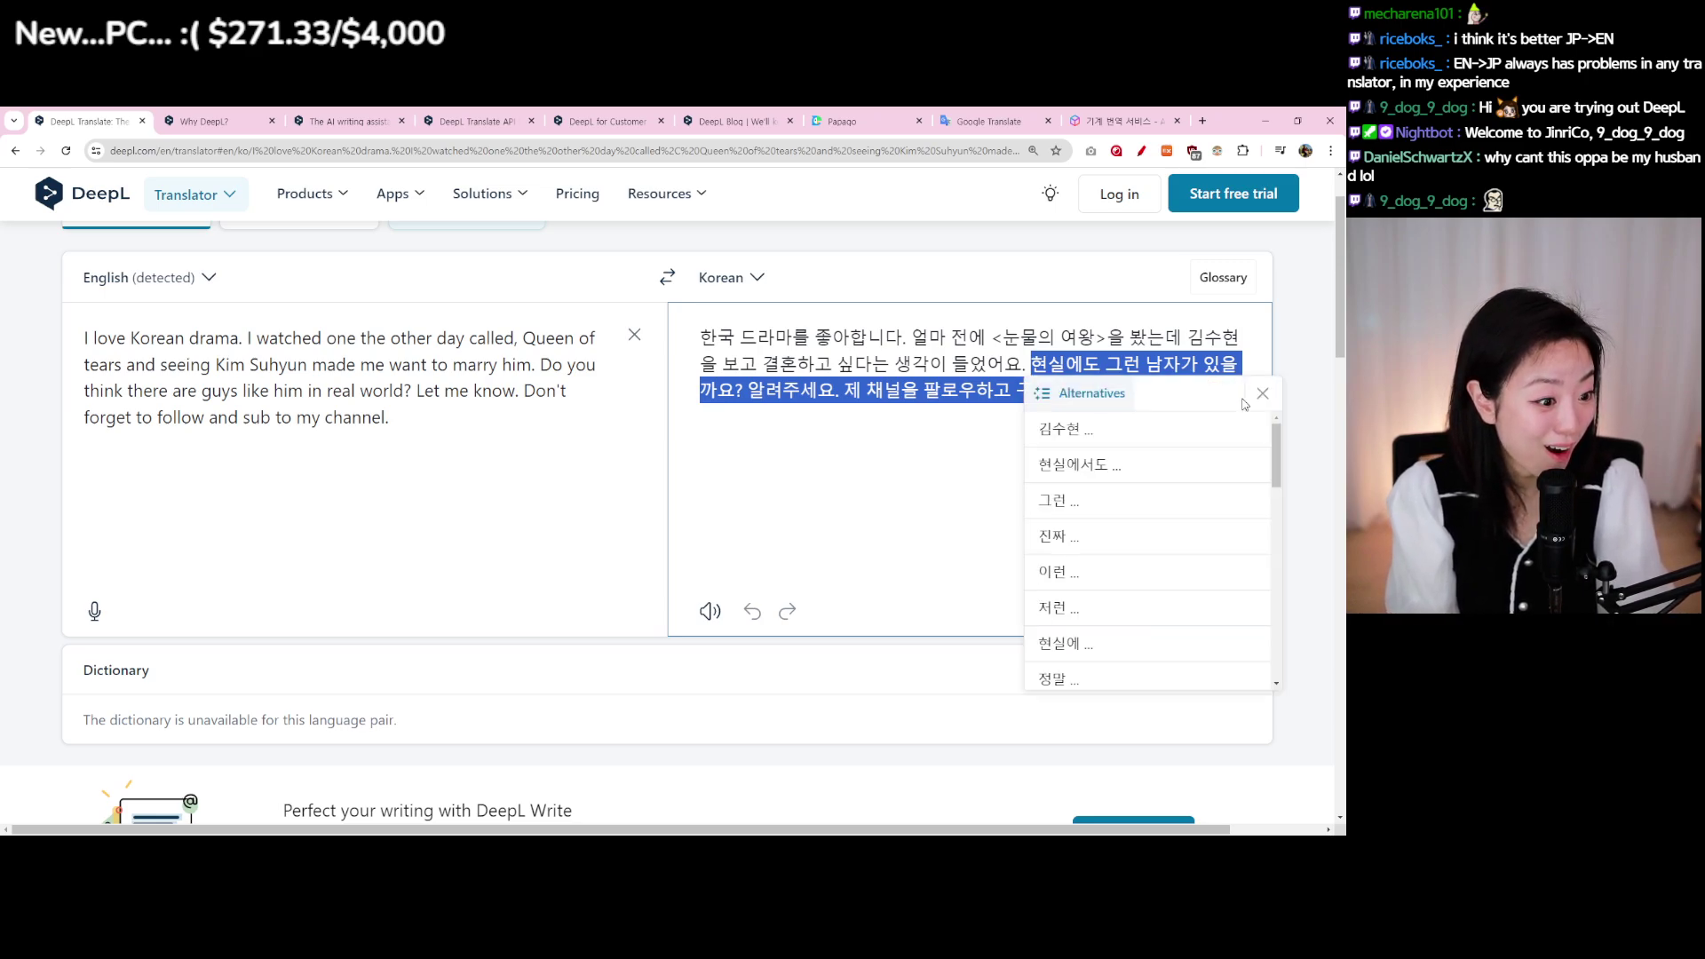
pyautogui.click(1262, 394)
pyautogui.click(1247, 401)
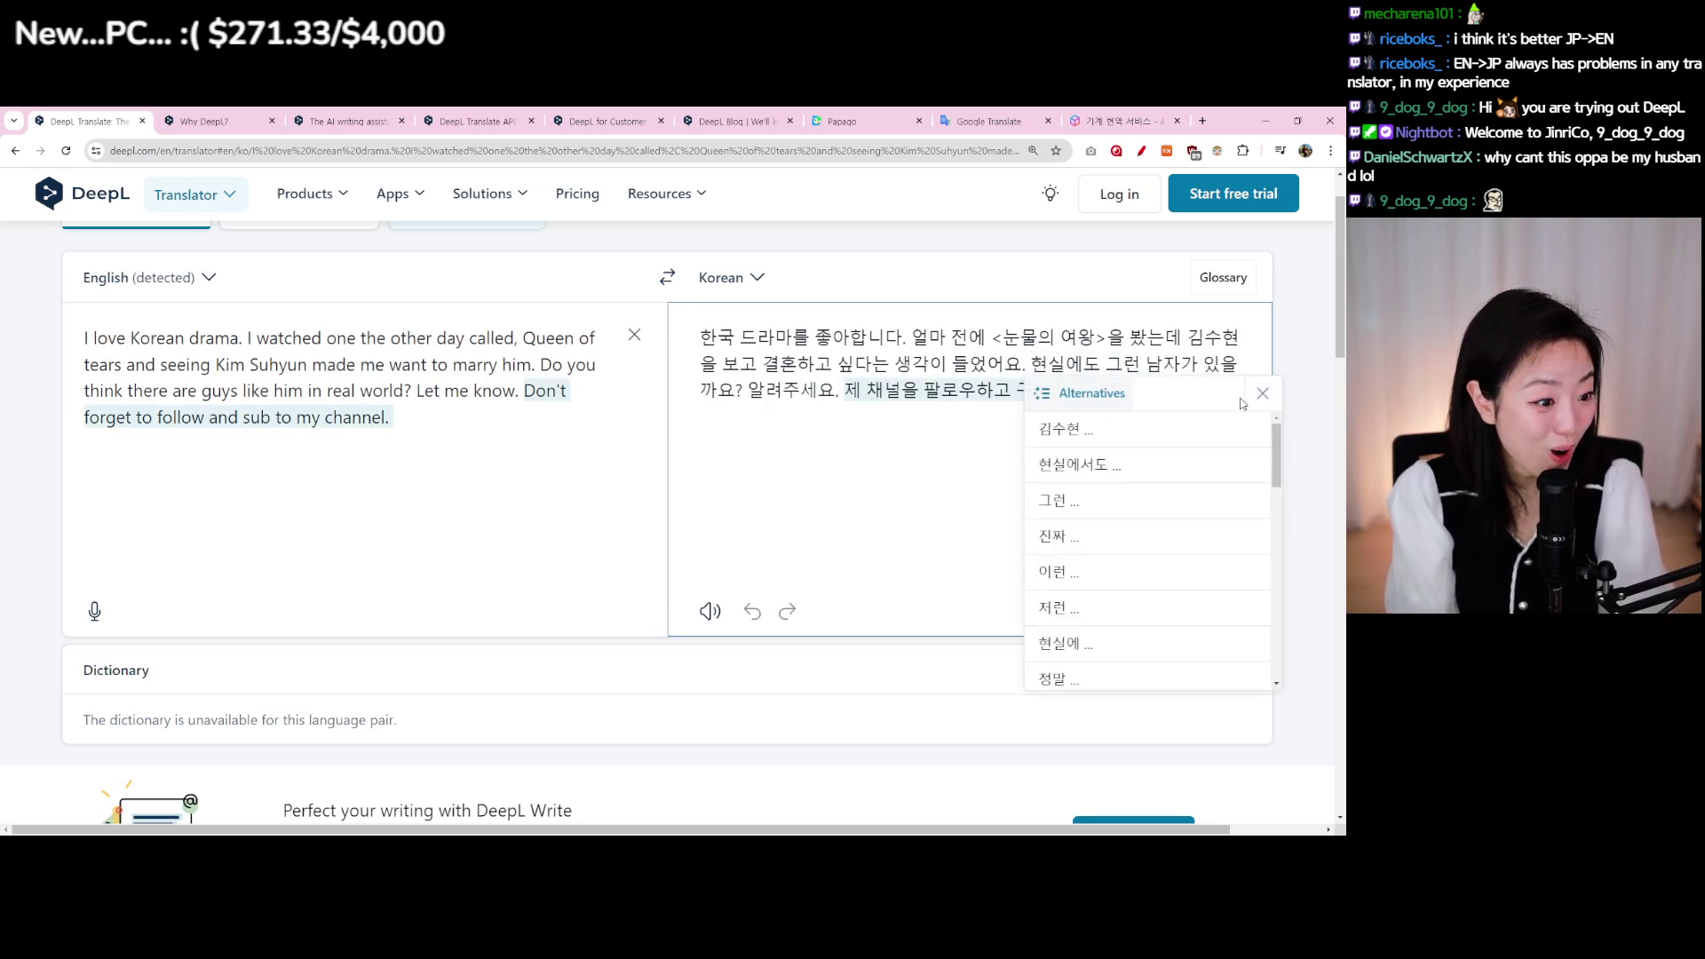
pyautogui.click(1261, 394)
# Step: Check the alternatives offered for 눈물의, 봤는데 and 김수현을 in the second Korean sentence
pyautogui.click(1017, 337)
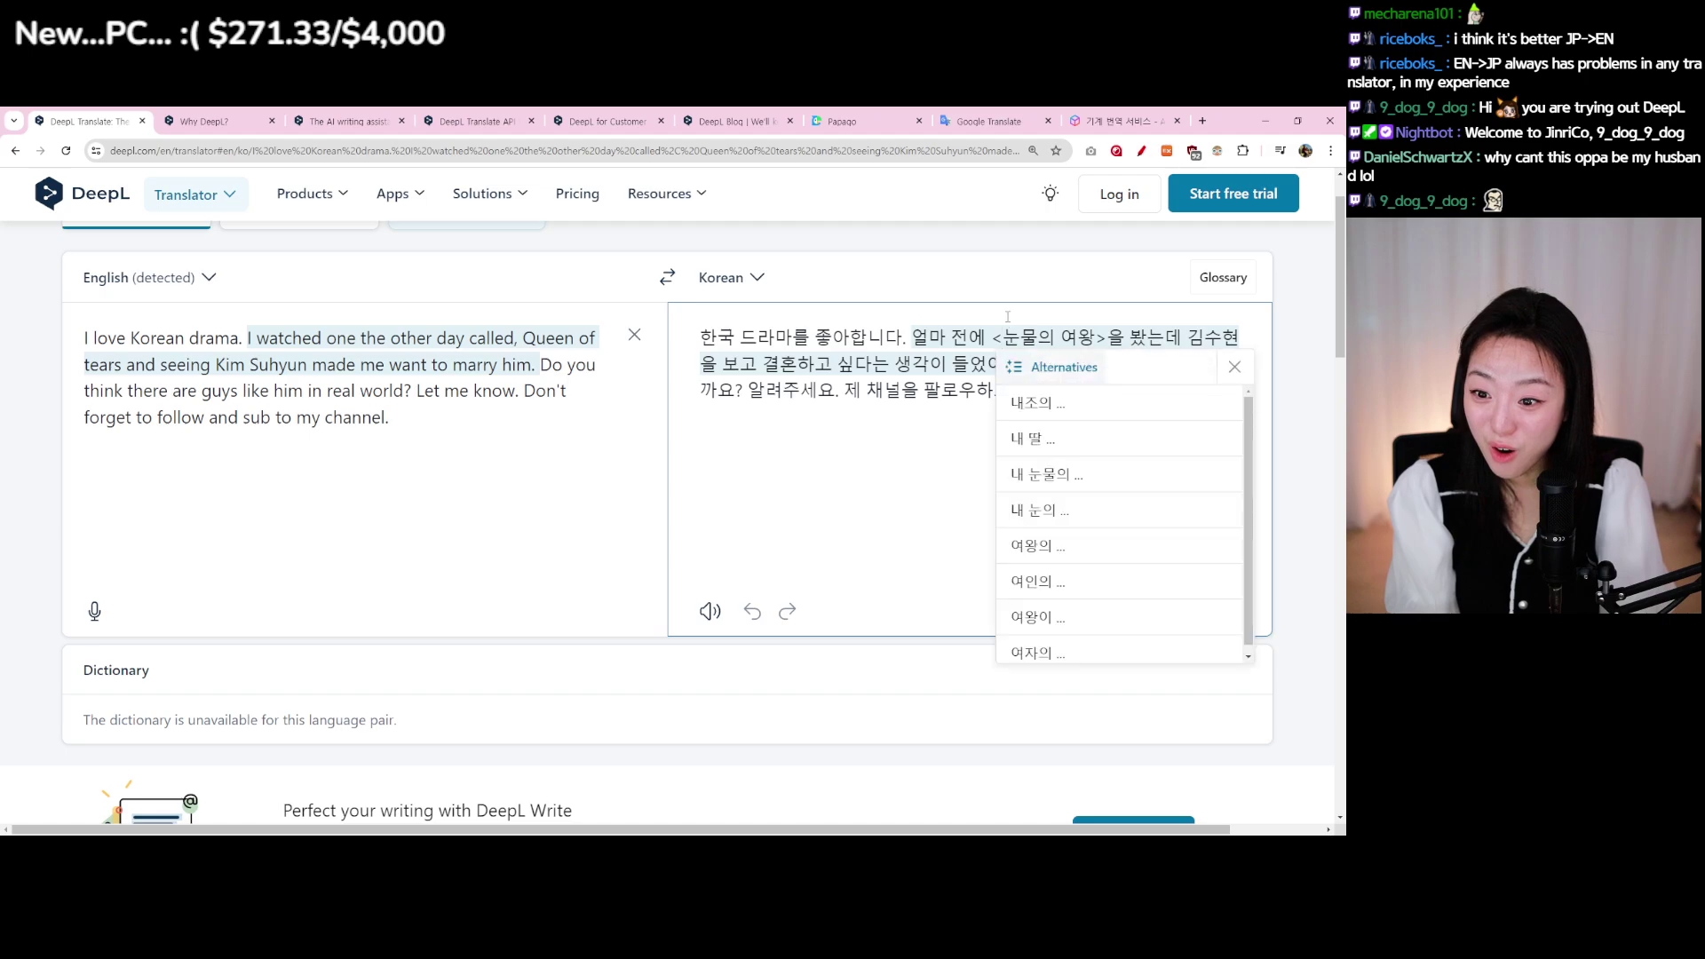
pyautogui.doubleClick(1007, 336)
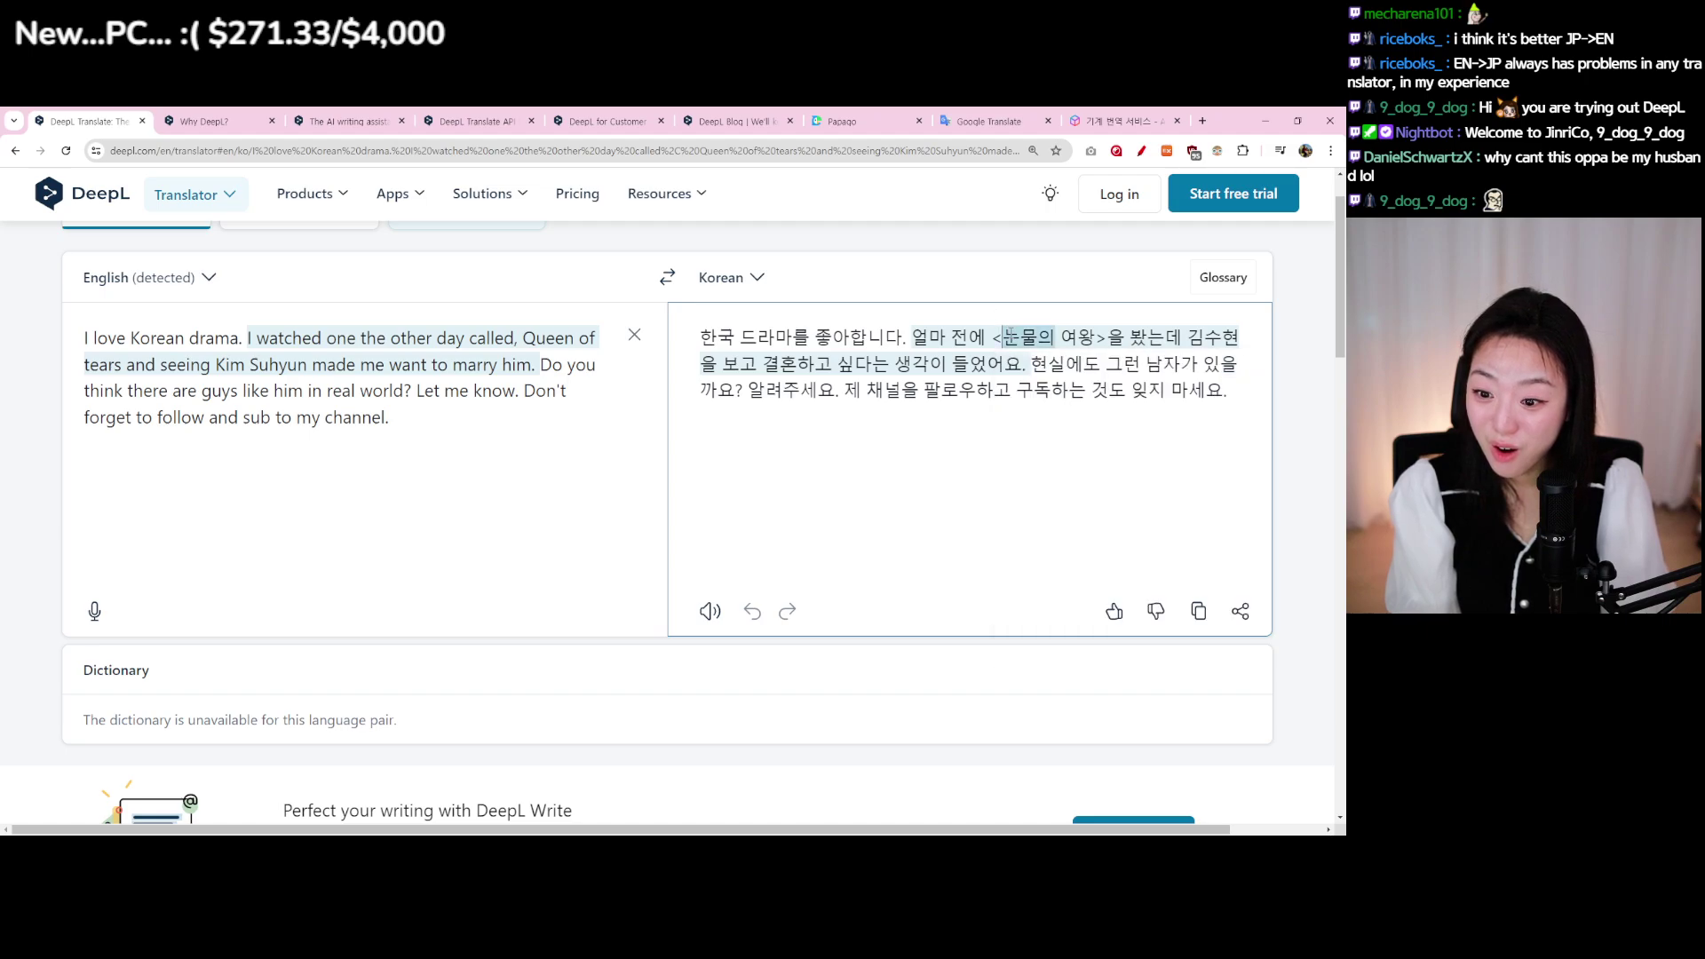
pyautogui.click(1145, 339)
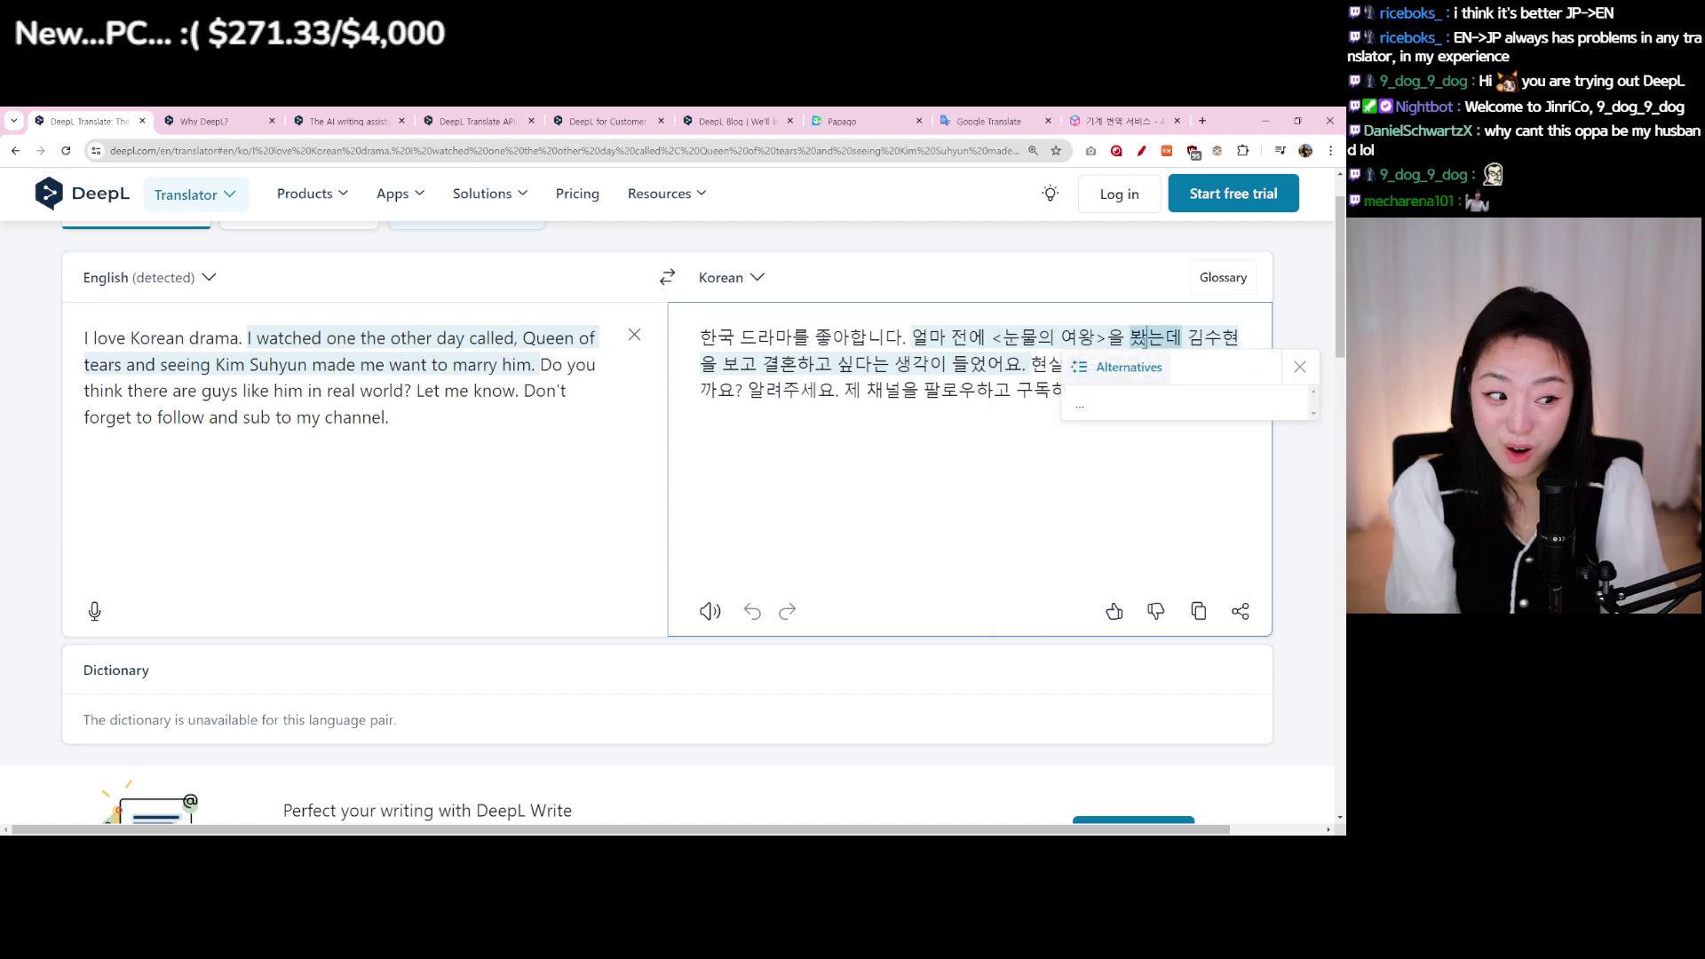
pyautogui.doubleClick(1213, 337)
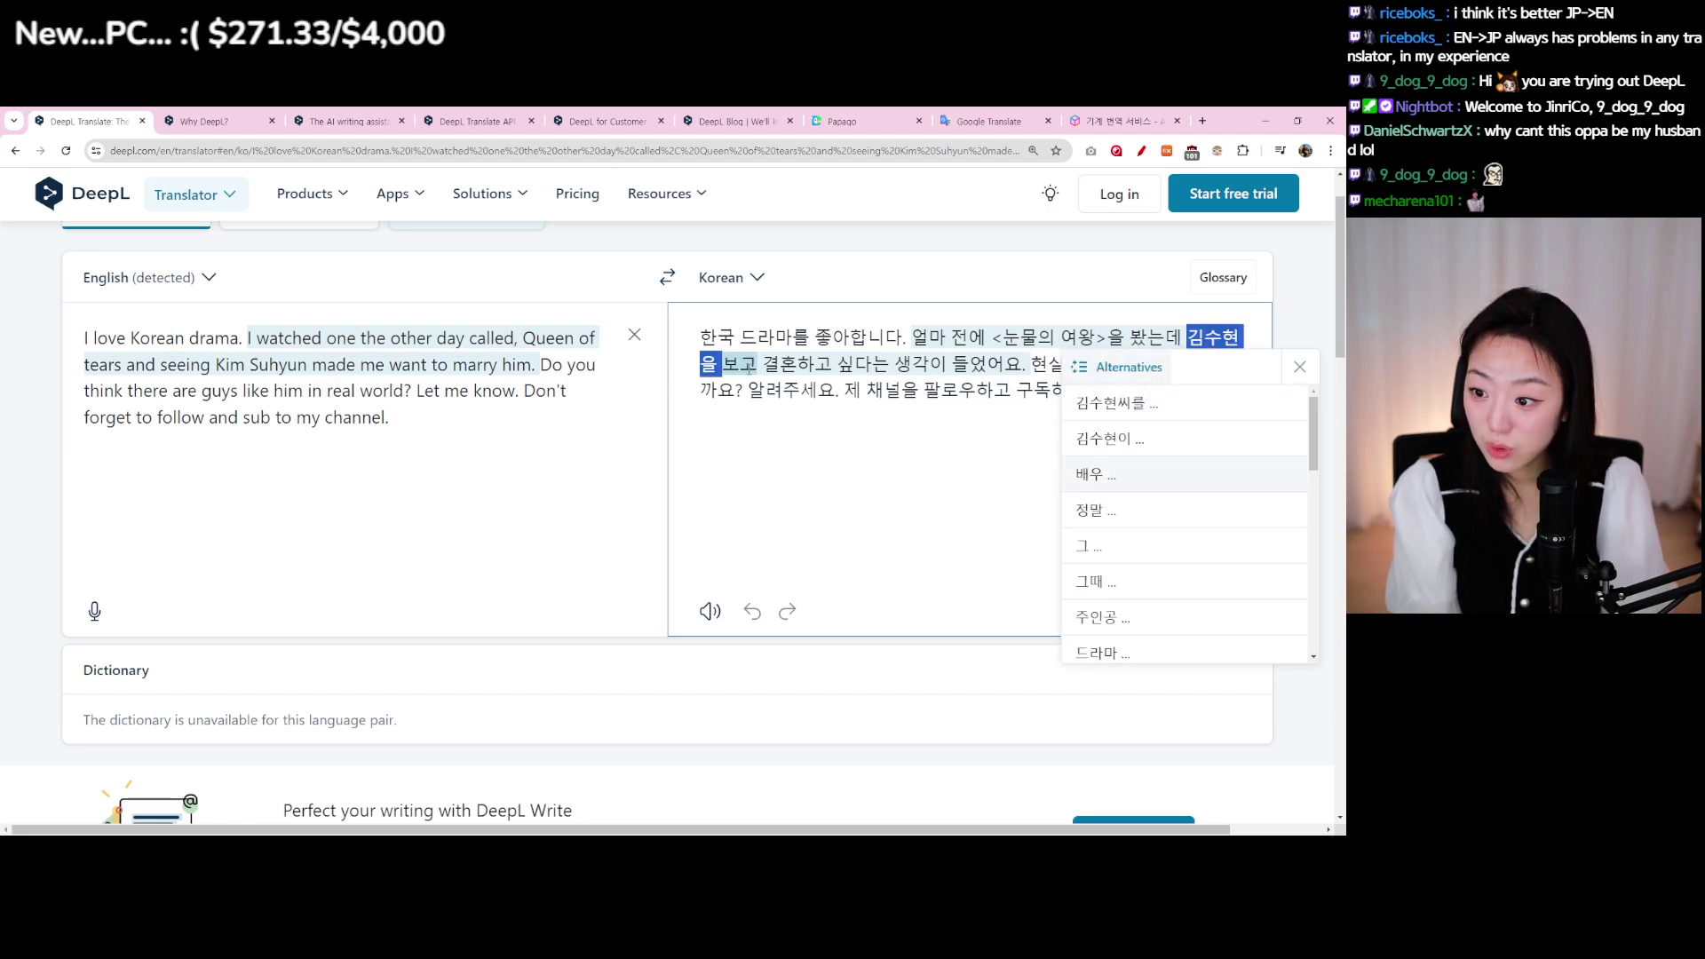
# Step: Replace 결혼하고 in the second Korean sentence with the alternative beginning with 그와
pyautogui.click(739, 363)
pyautogui.click(762, 364)
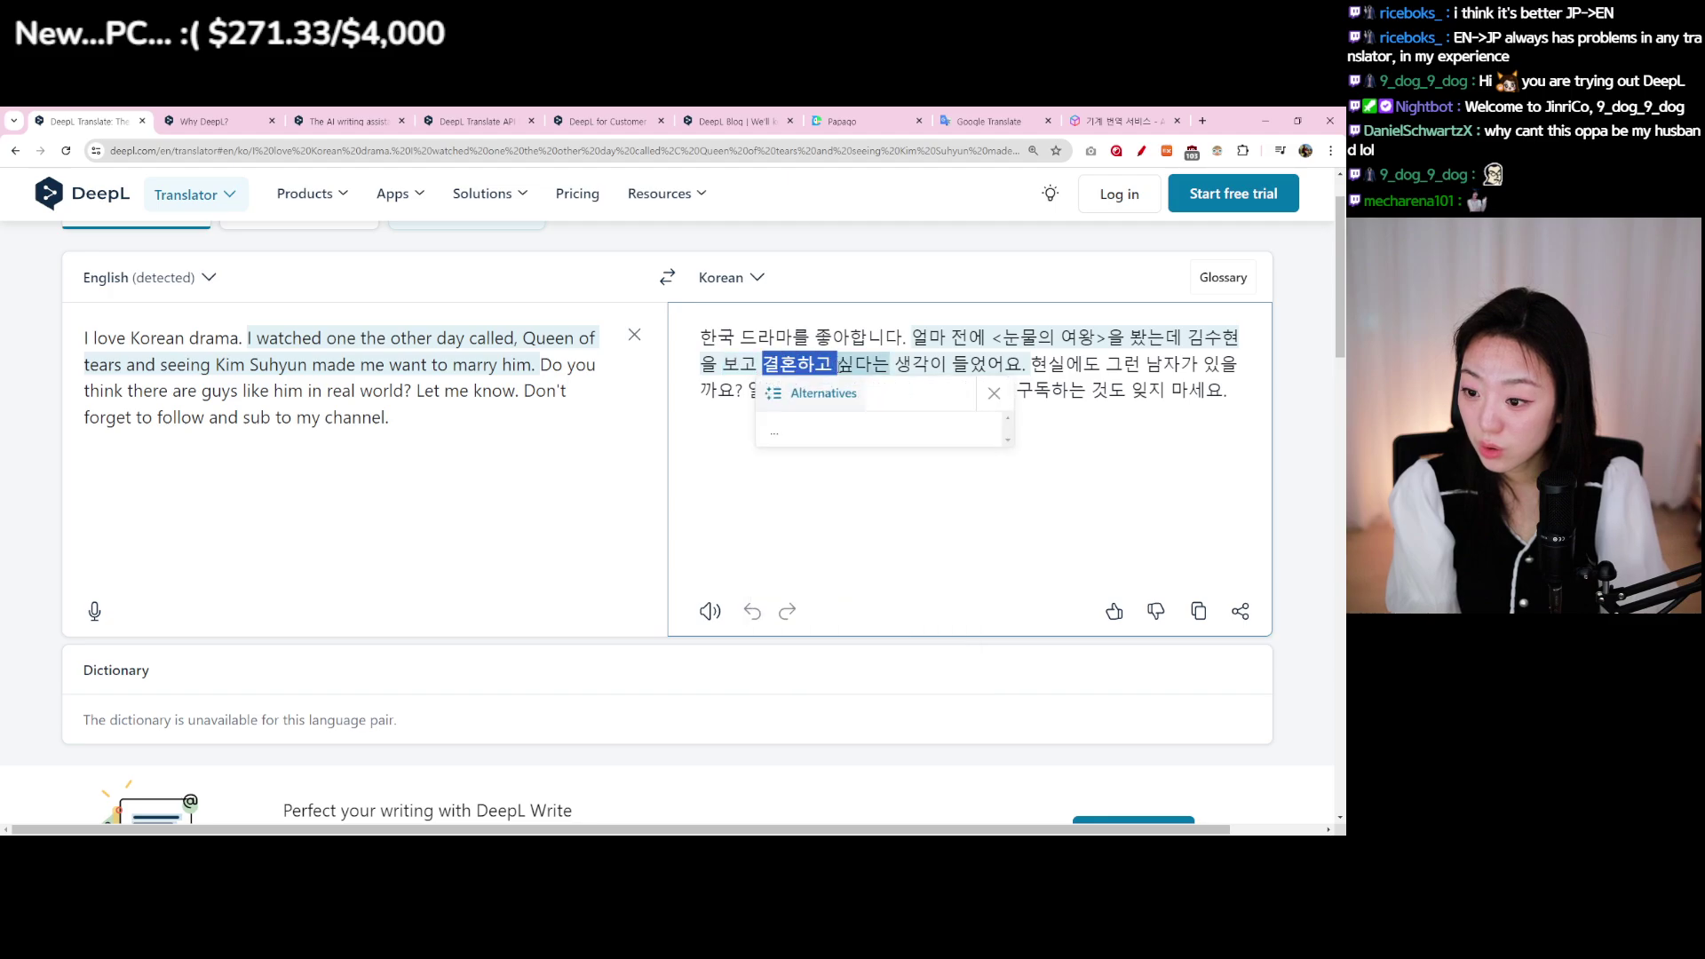
pyautogui.click(795, 429)
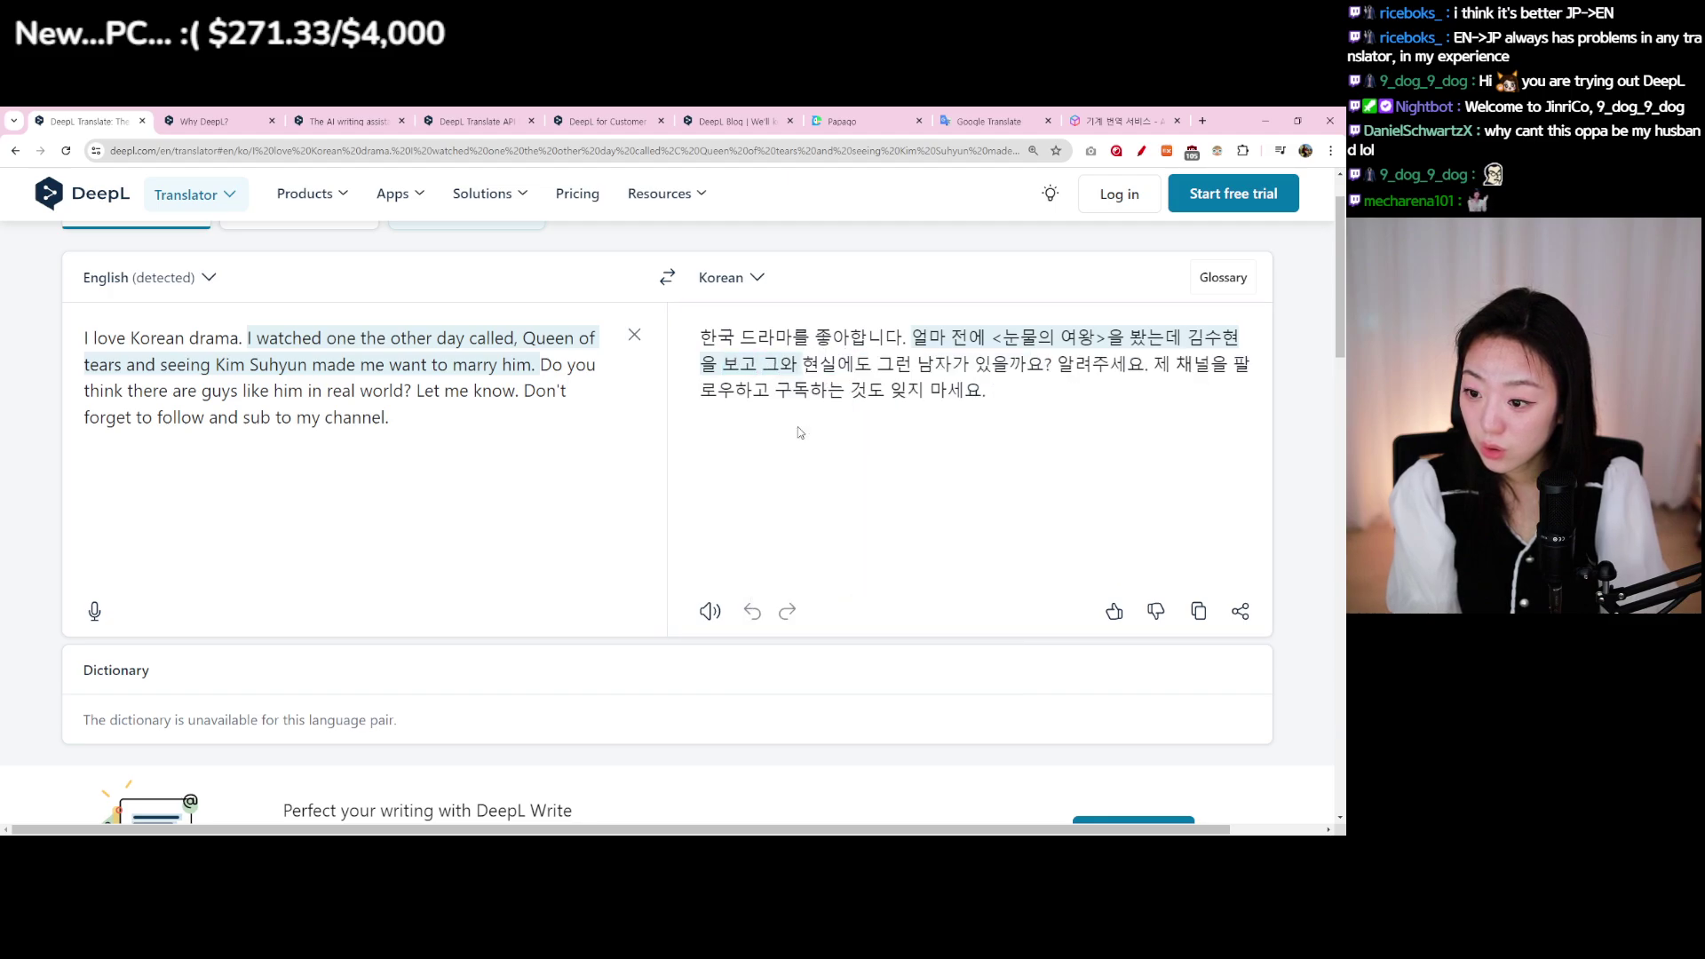